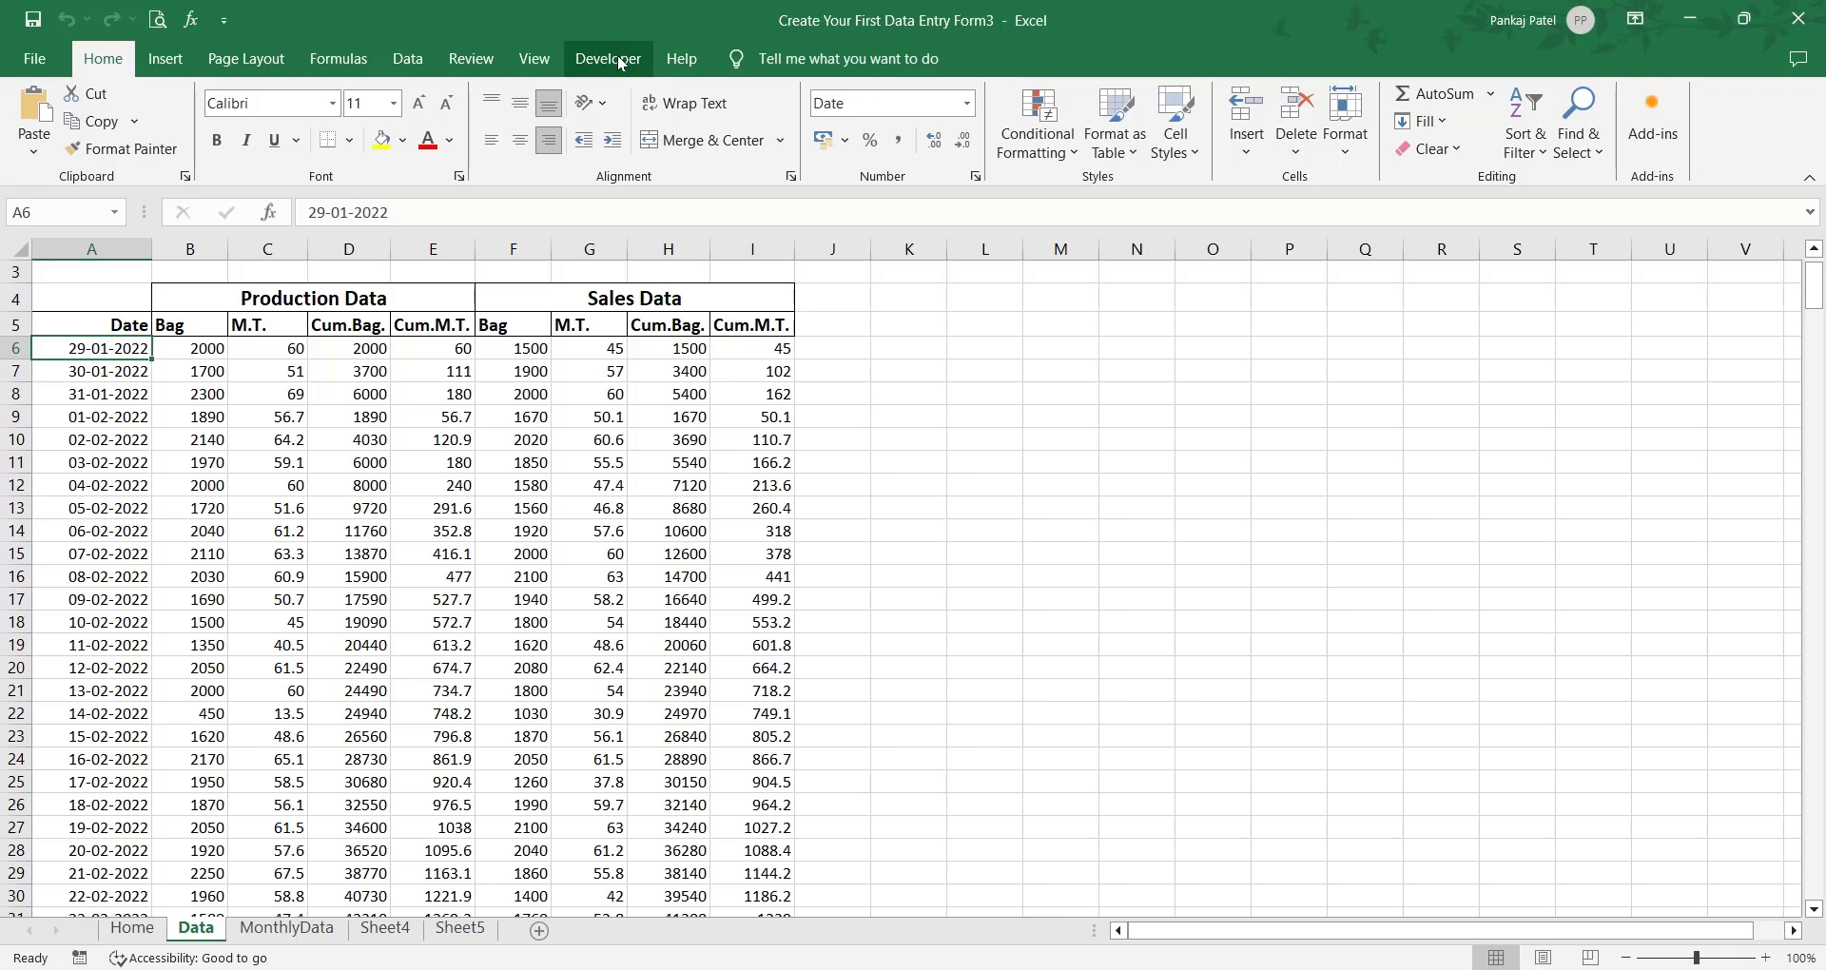
Step: Show the Developer tab while the Data sheet with production and sales figures is open
click(621, 64)
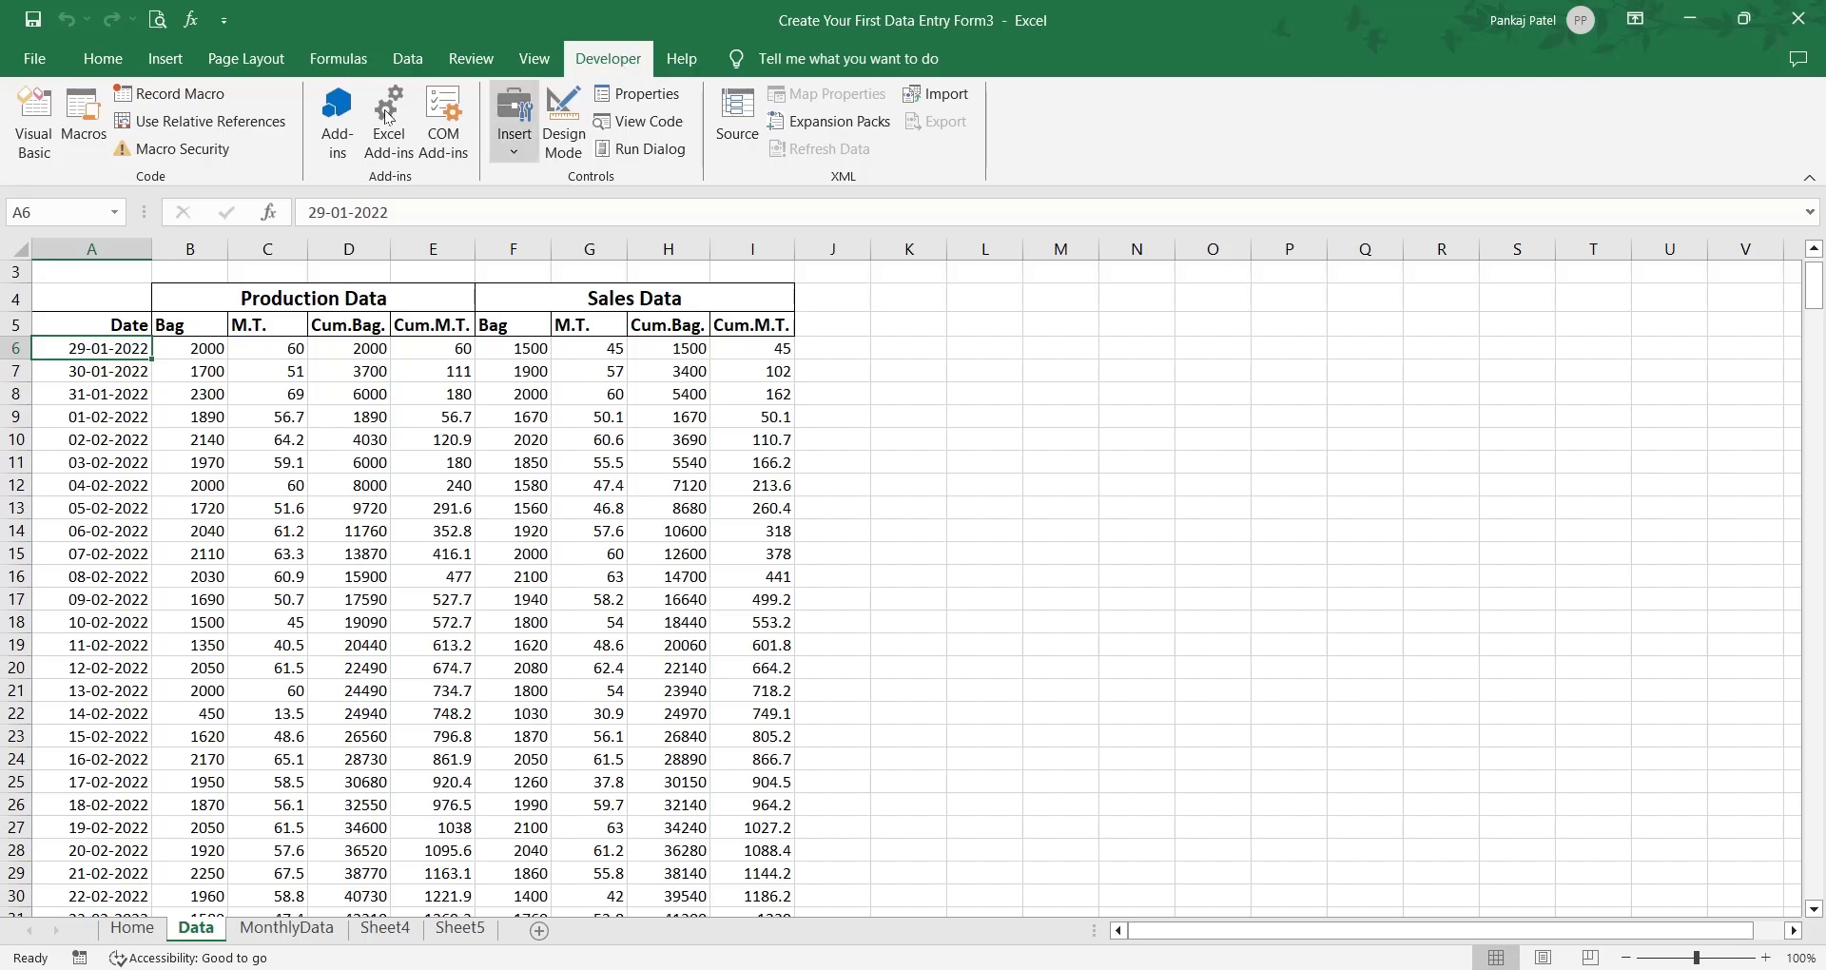
Step: Open the Visual Basic editor showing UserForm1 in design view, after a quick look back at the Data sheet
click(34, 122)
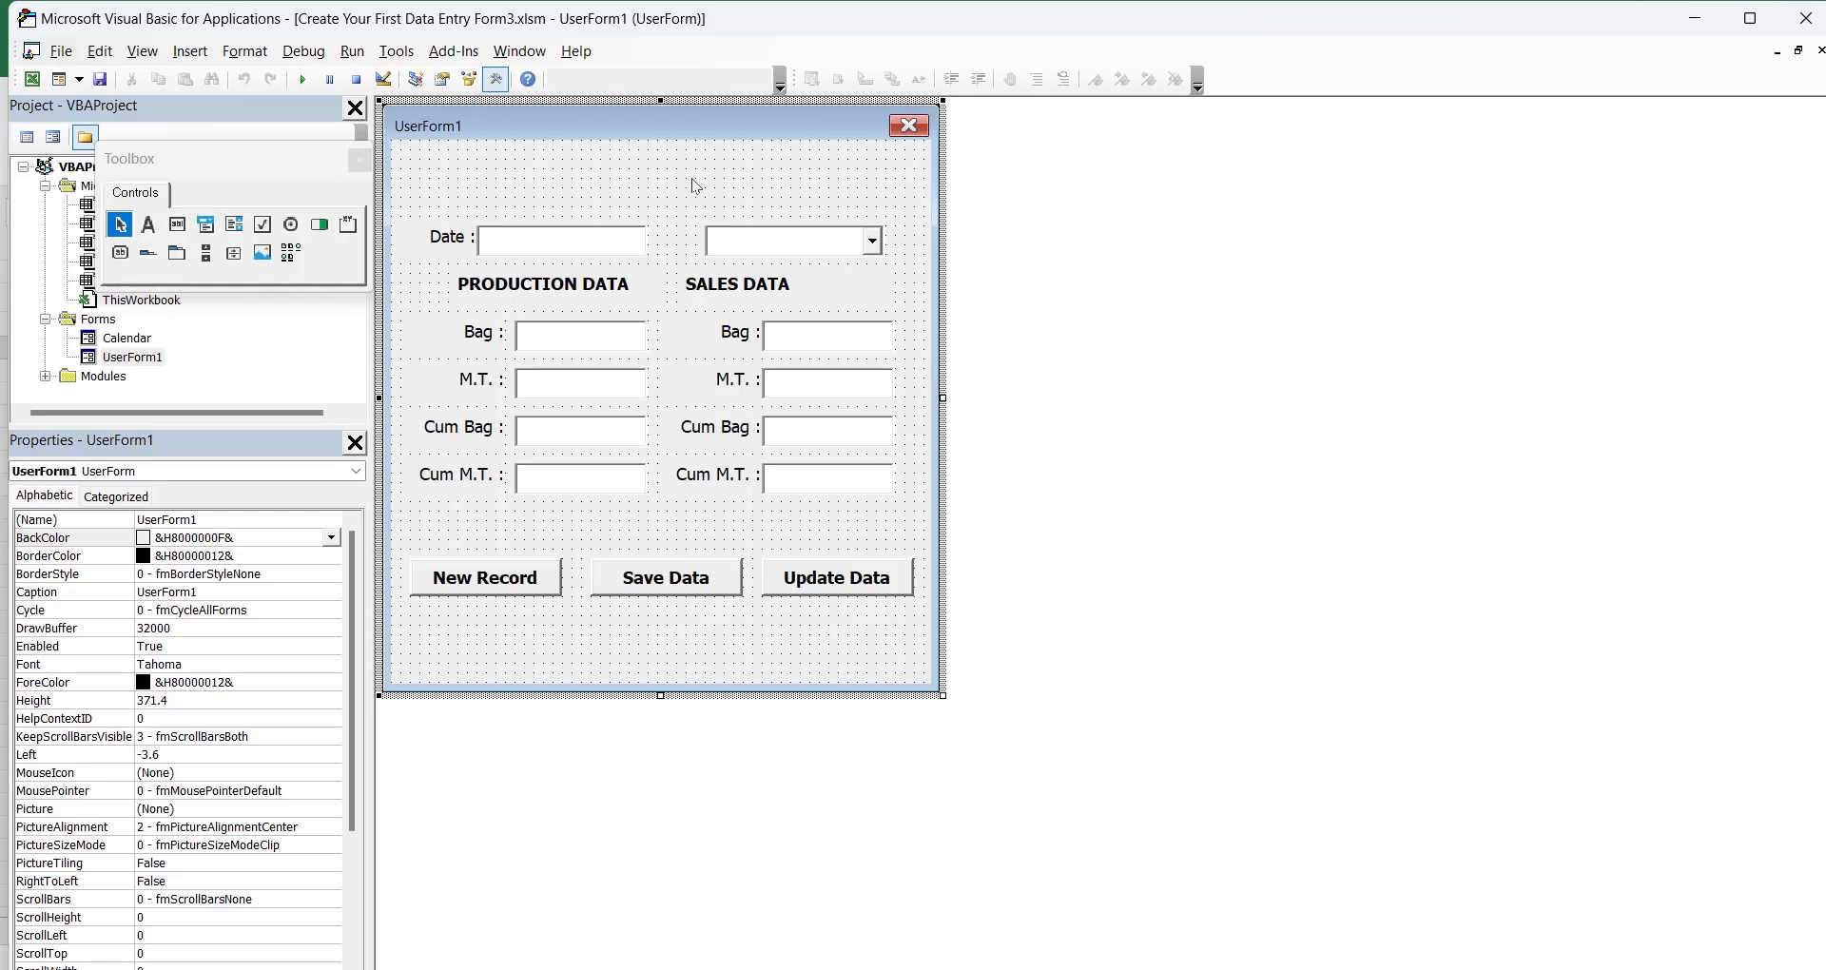
click(32, 78)
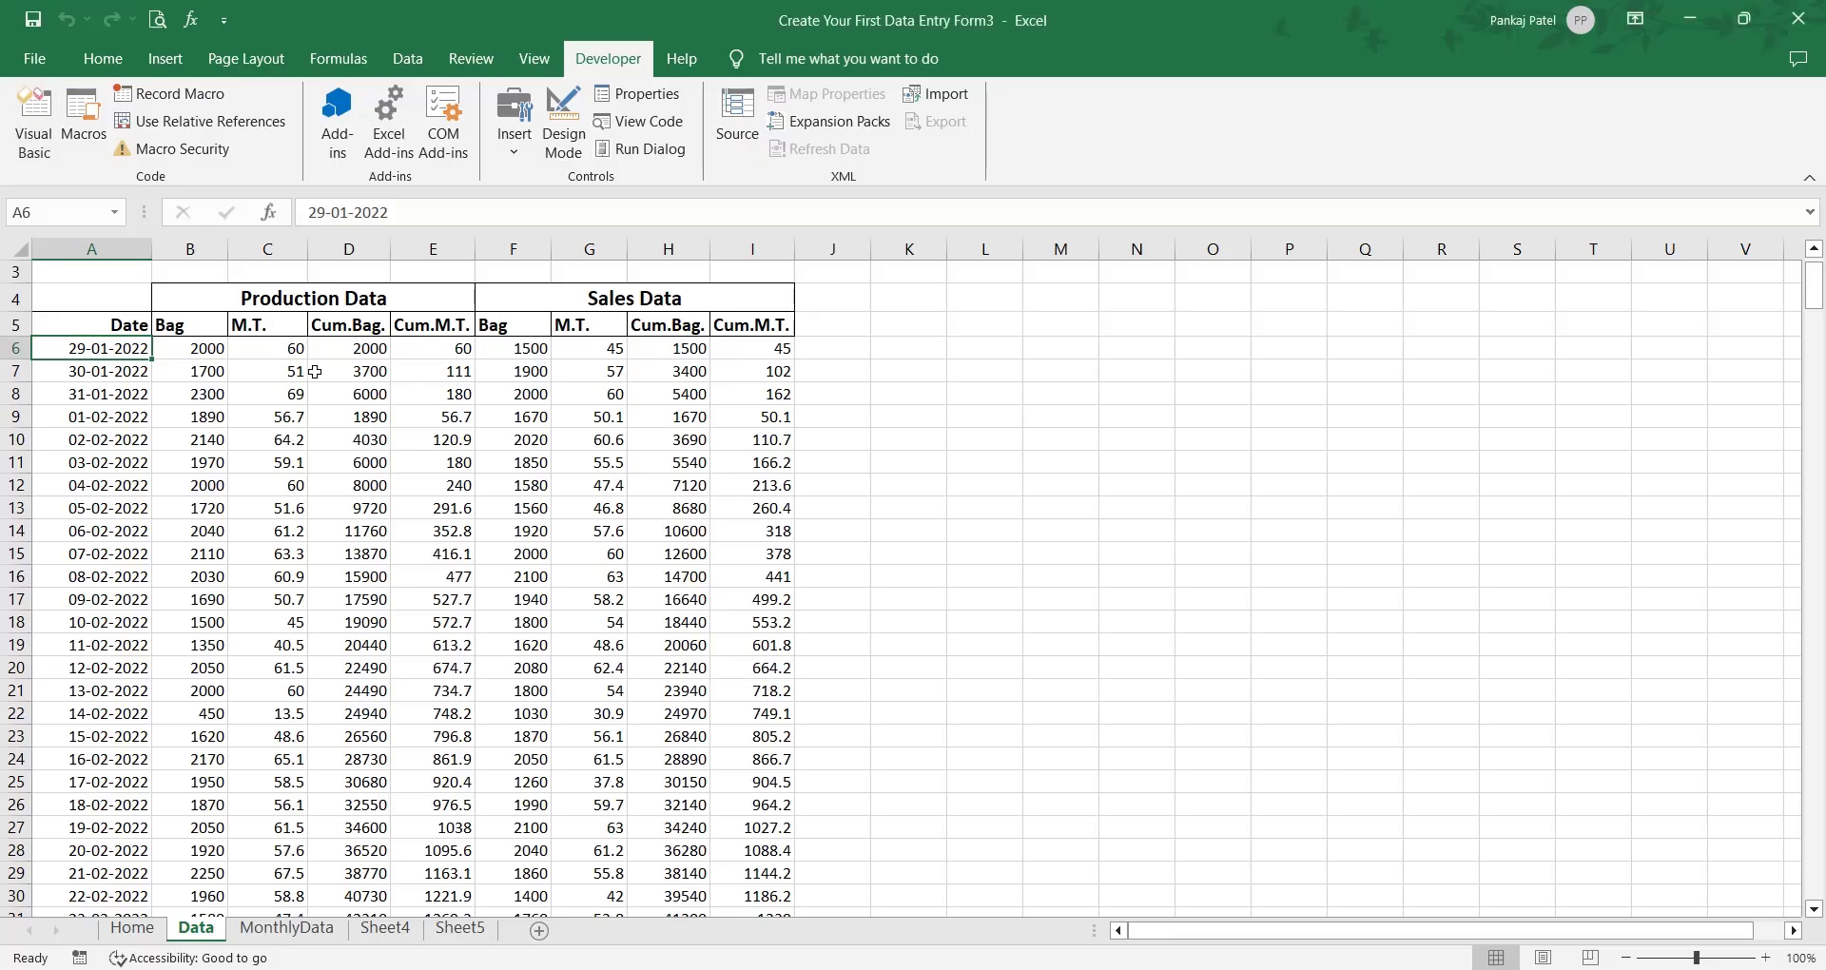
scroll(312, 394, up, 1)
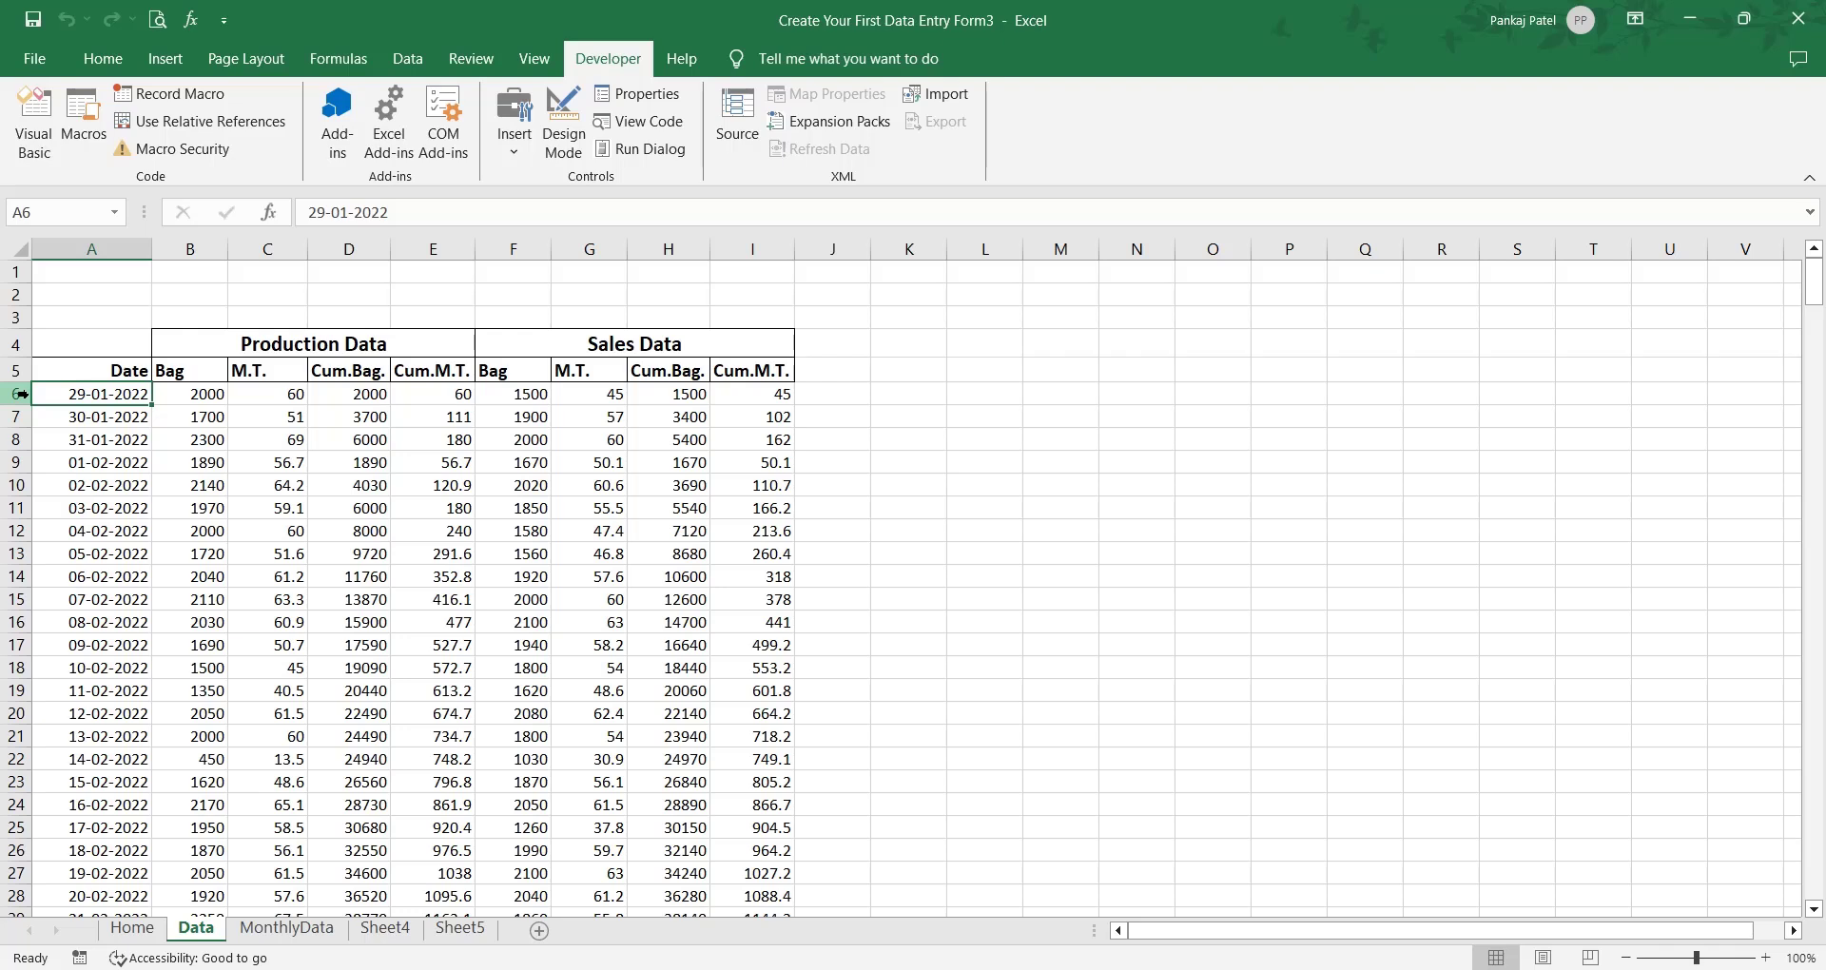
click(33, 136)
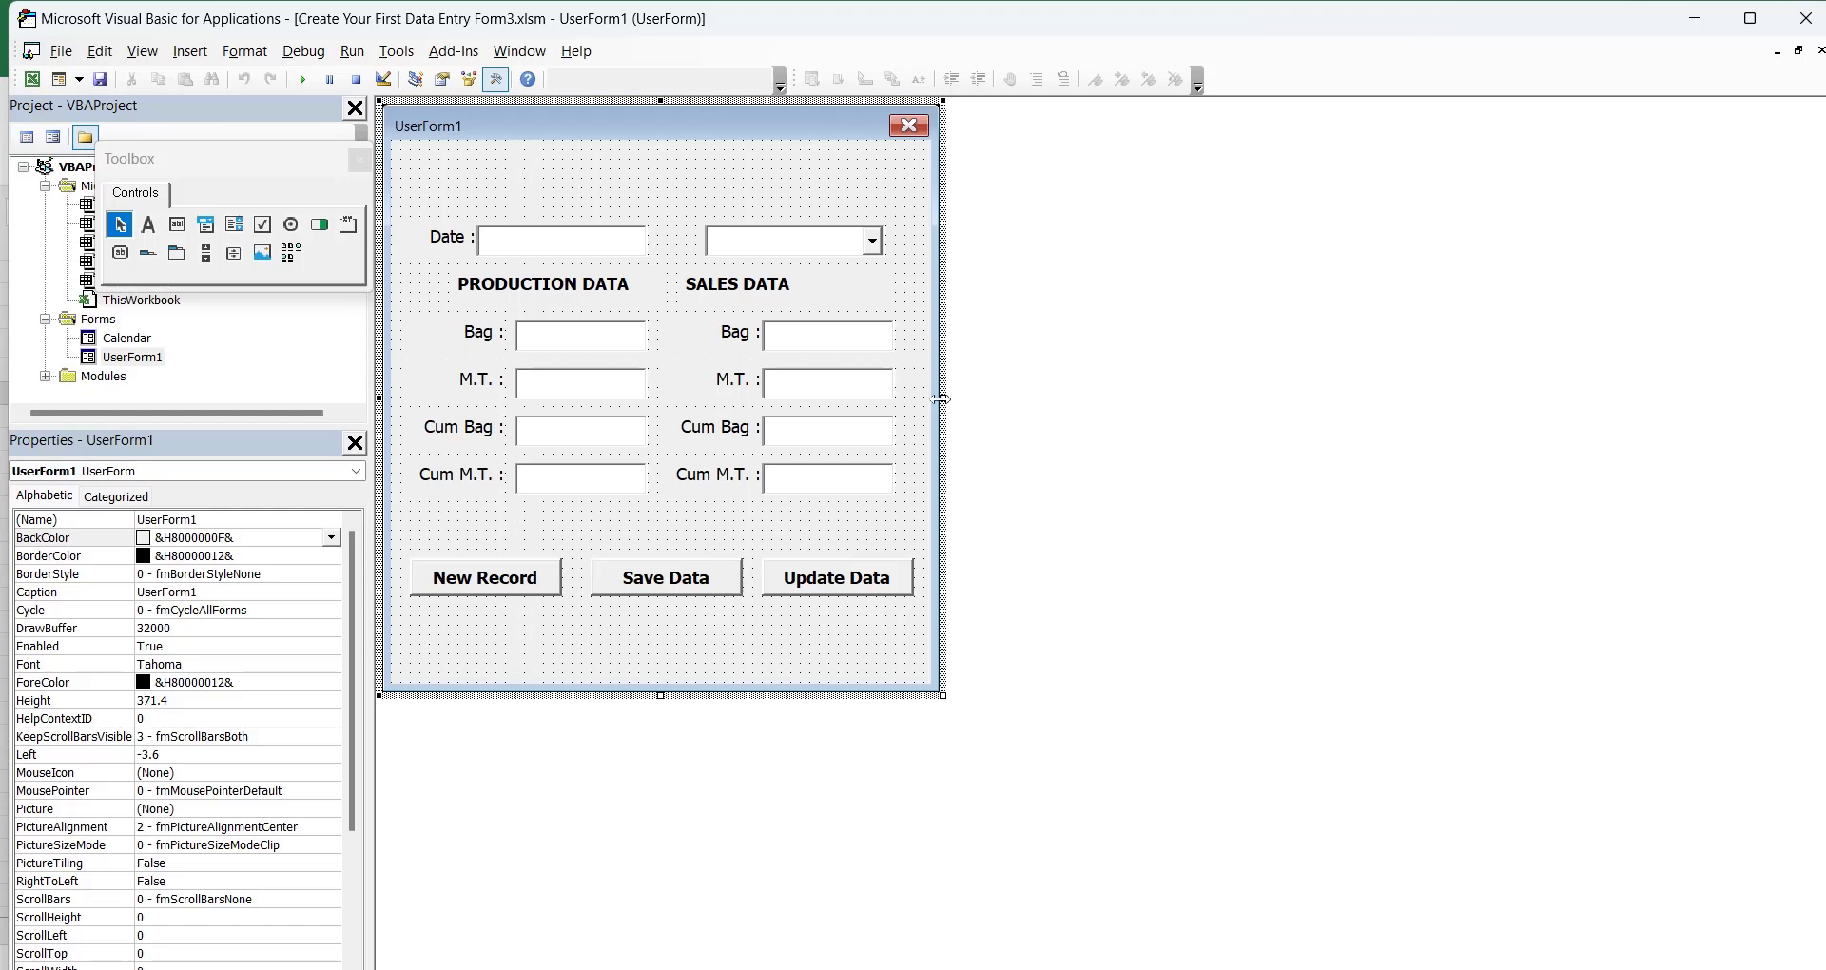
Step: Widen and resize UserForm1, then draw a large ListBox1 on its right side
drag(941, 400, 1492, 400)
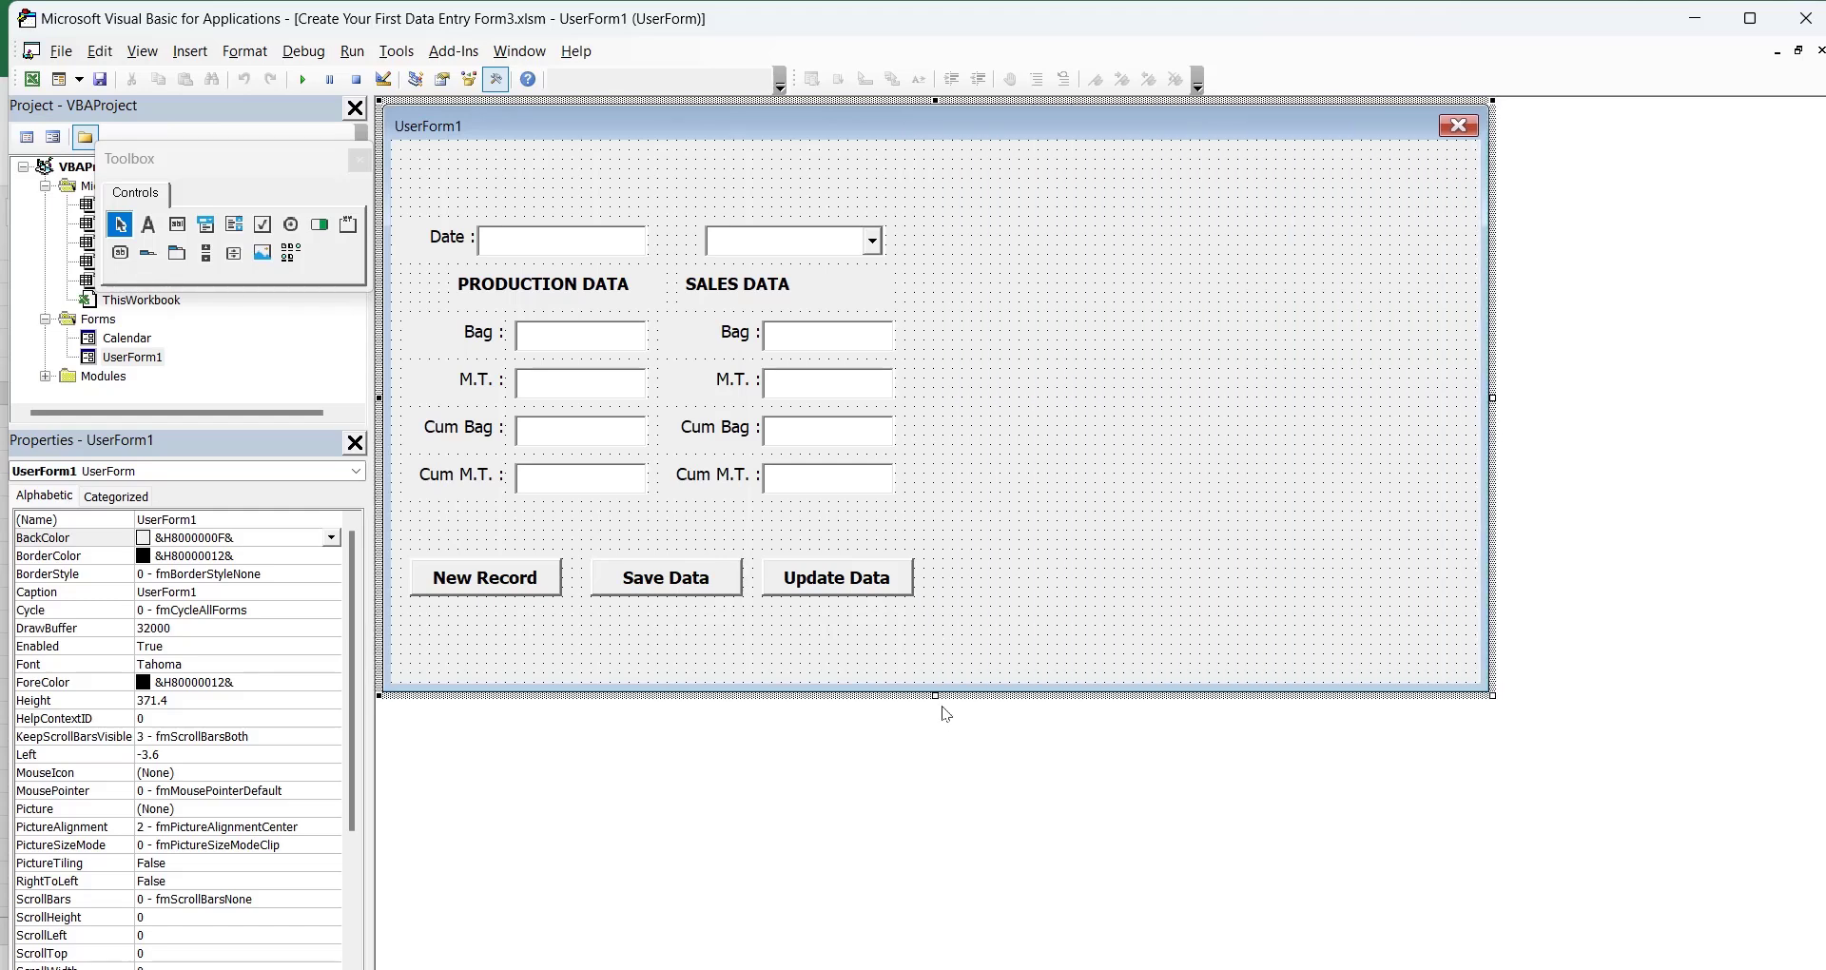
mouse_move(936, 695)
mouse_down()
mouse_move(918, 843)
mouse_move(958, 635)
mouse_up()
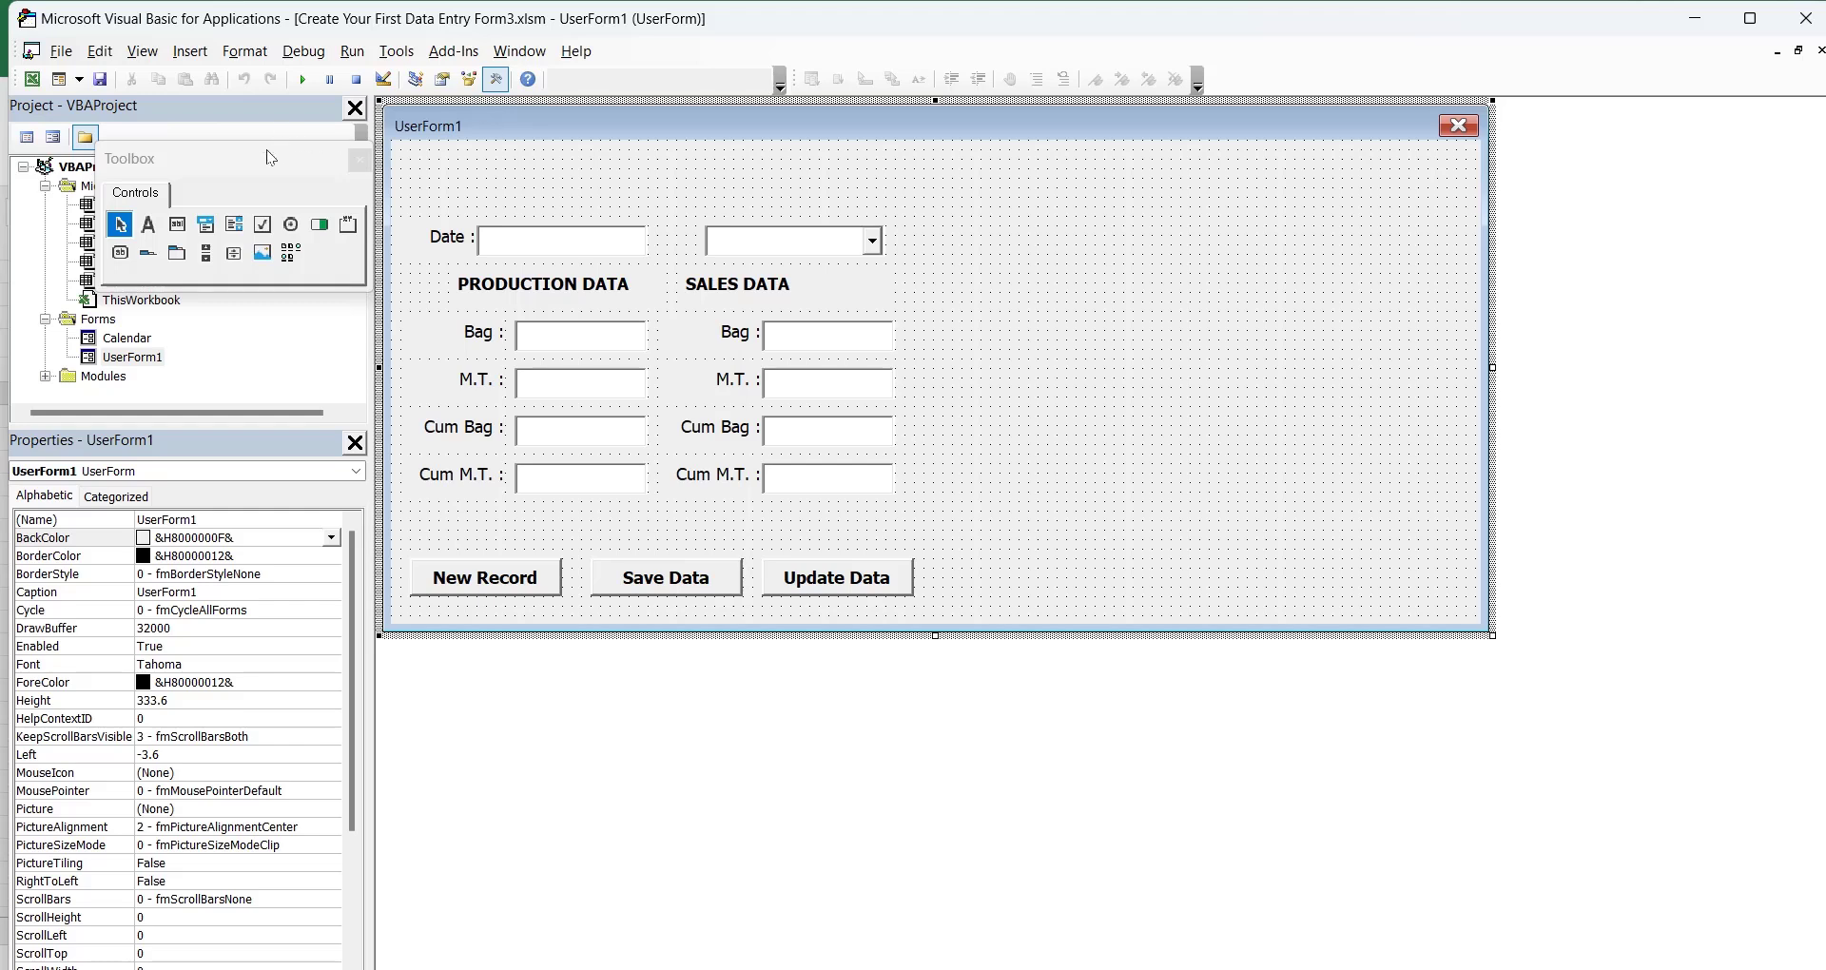
click(238, 225)
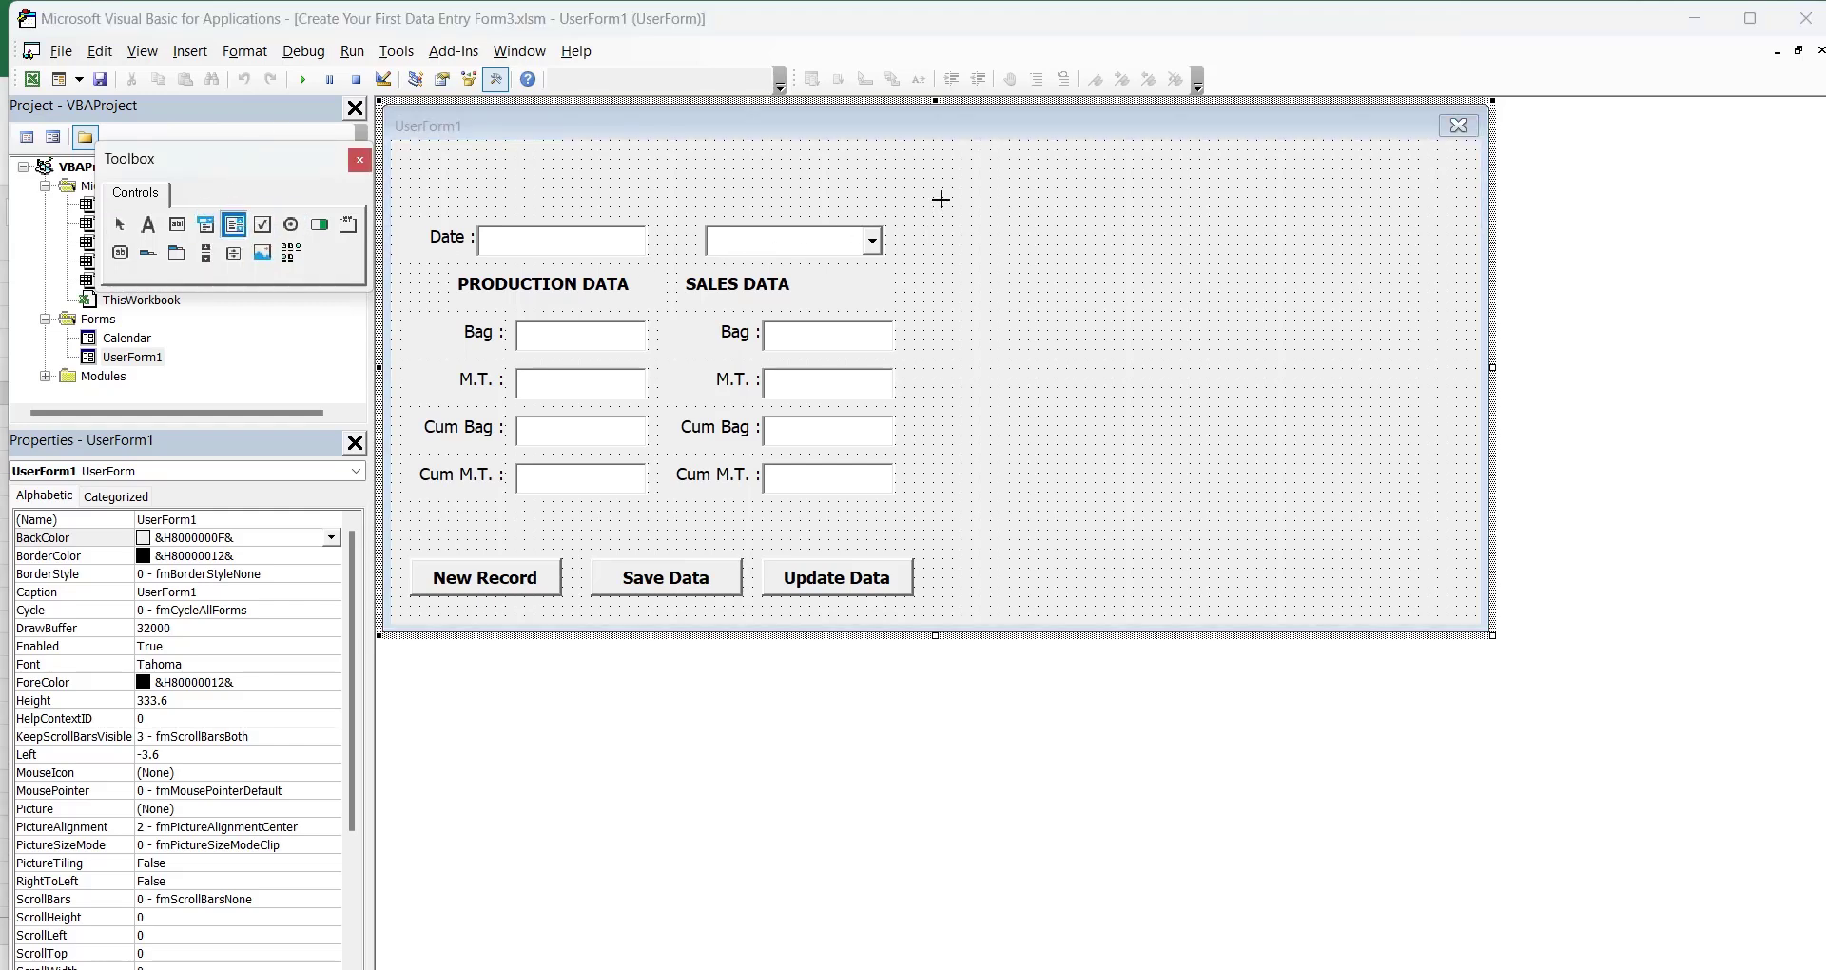
mouse_move(933, 178)
mouse_down()
mouse_move(1176, 412)
mouse_move(1451, 606)
mouse_up()
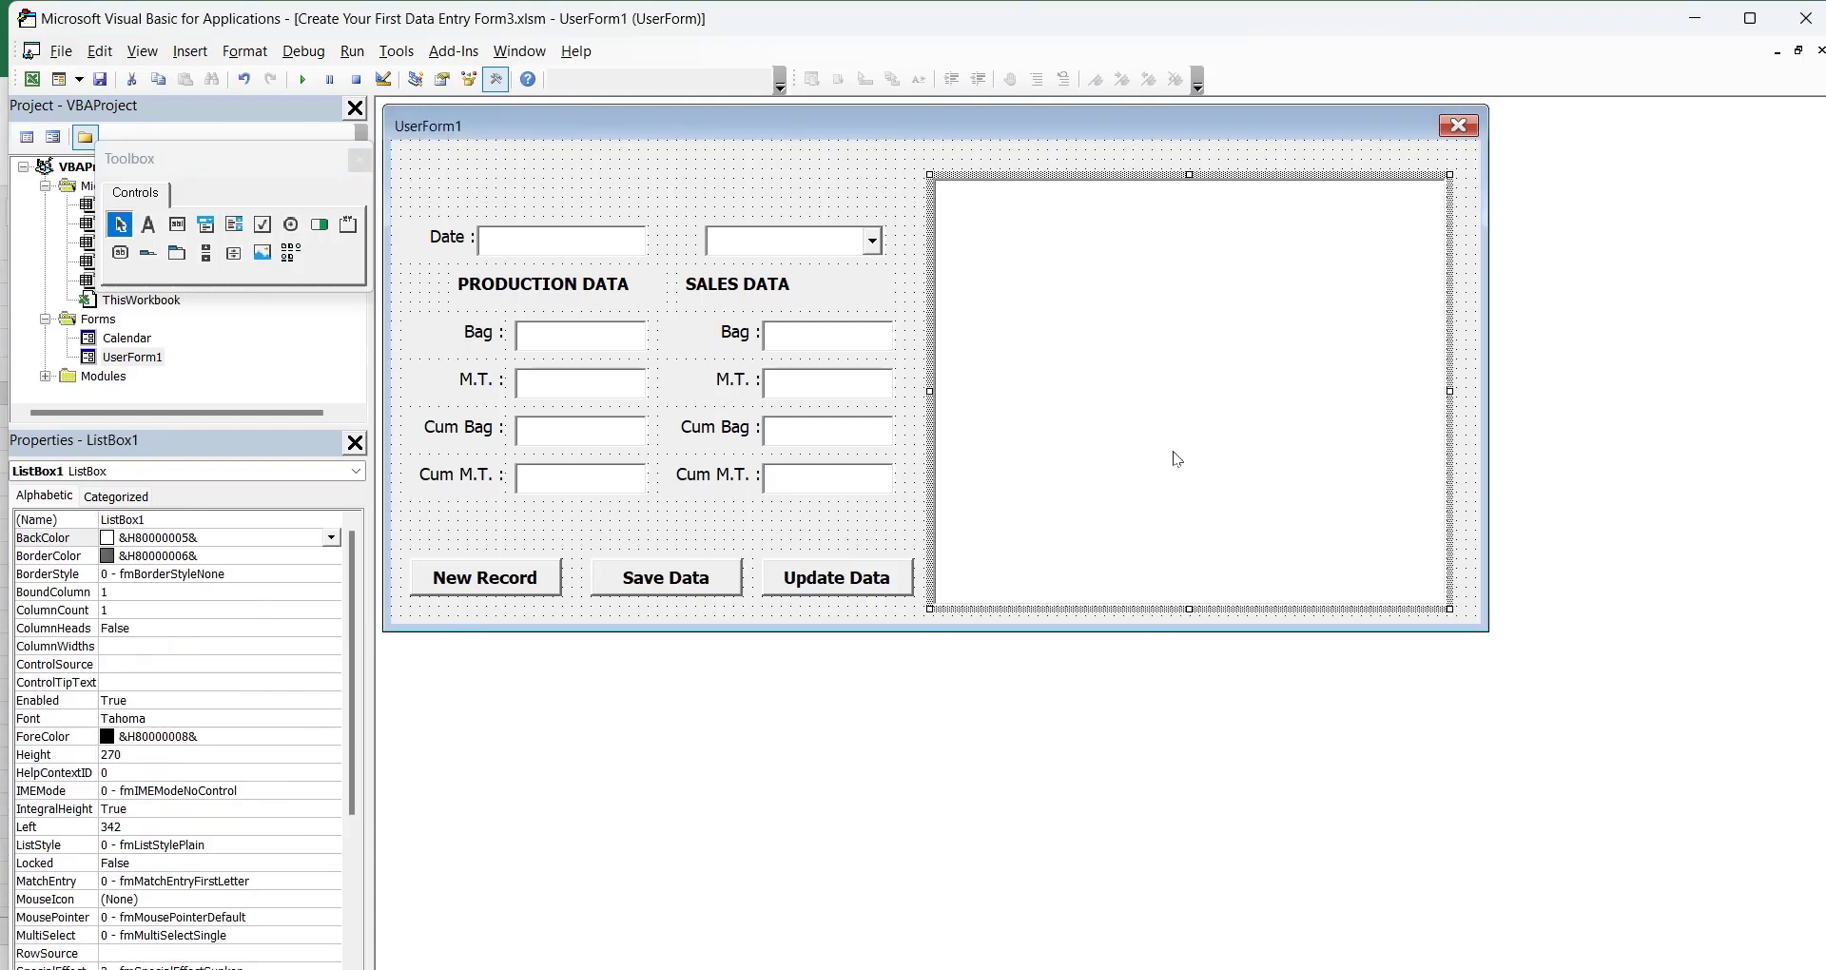
click(31, 79)
Step: Review the Data sheet rows, then select the UserForm1 form itself rather than the list box
scroll(642, 535, down, 4)
scroll(642, 535, down, 1)
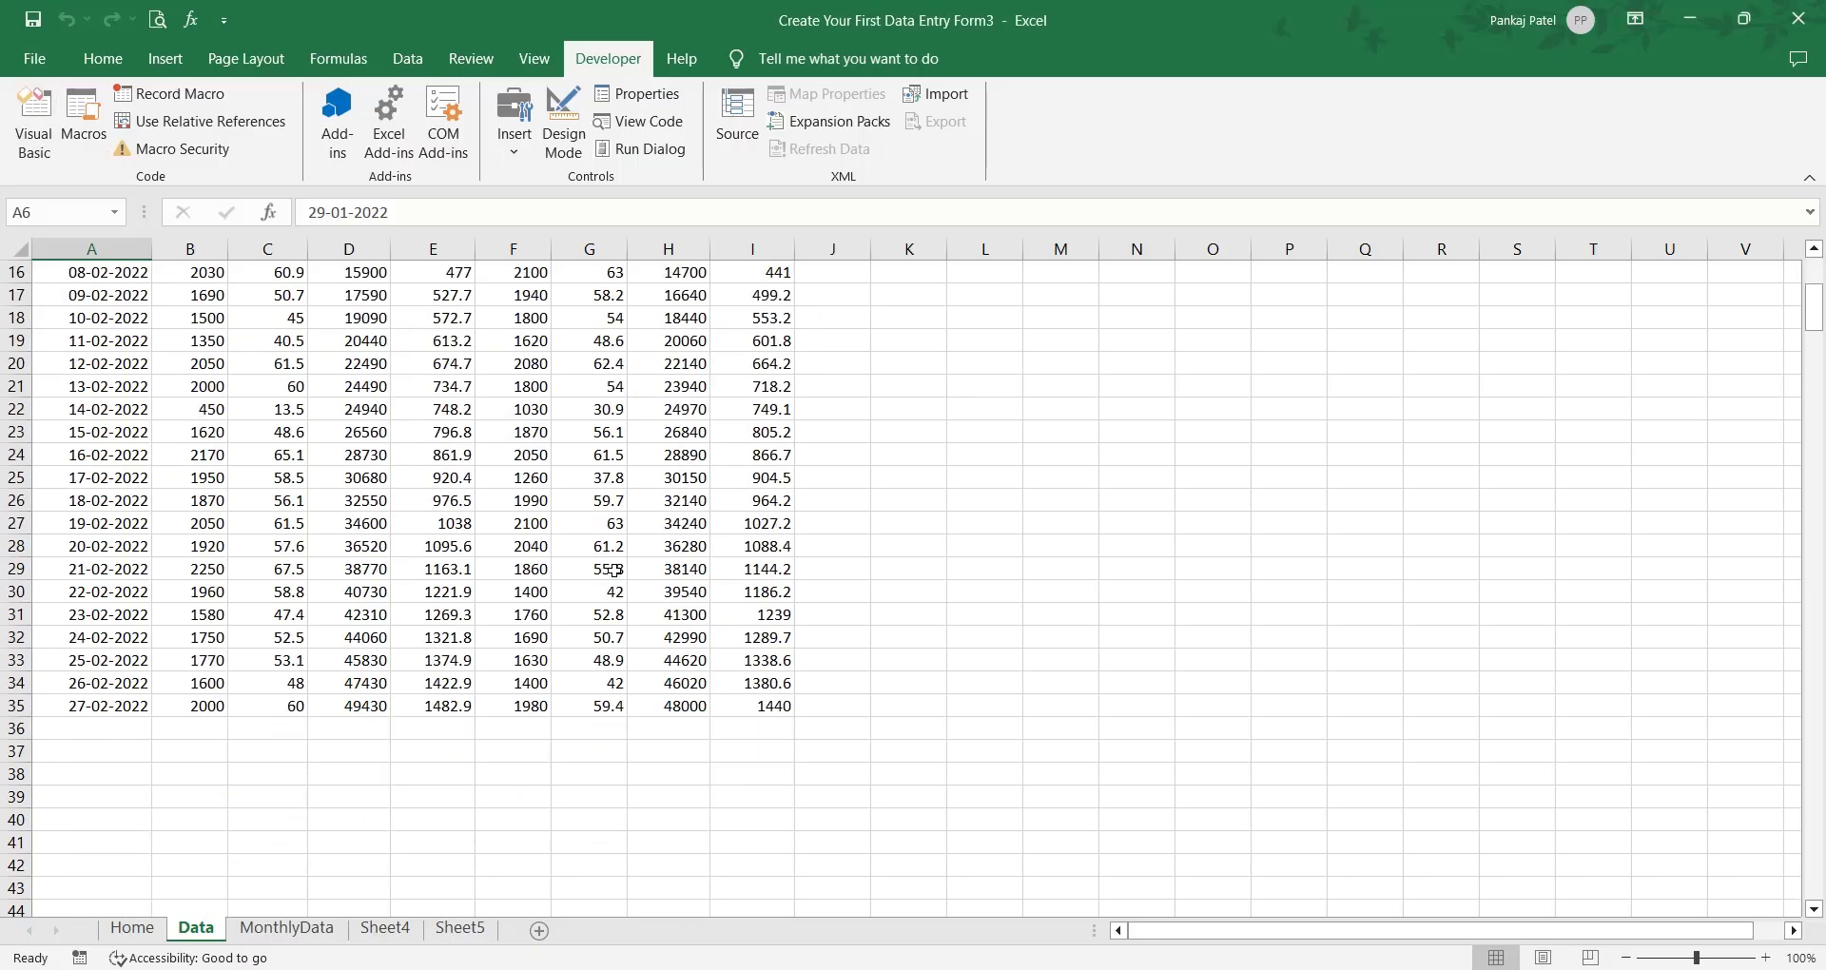
scroll(642, 534, up, 5)
click(34, 123)
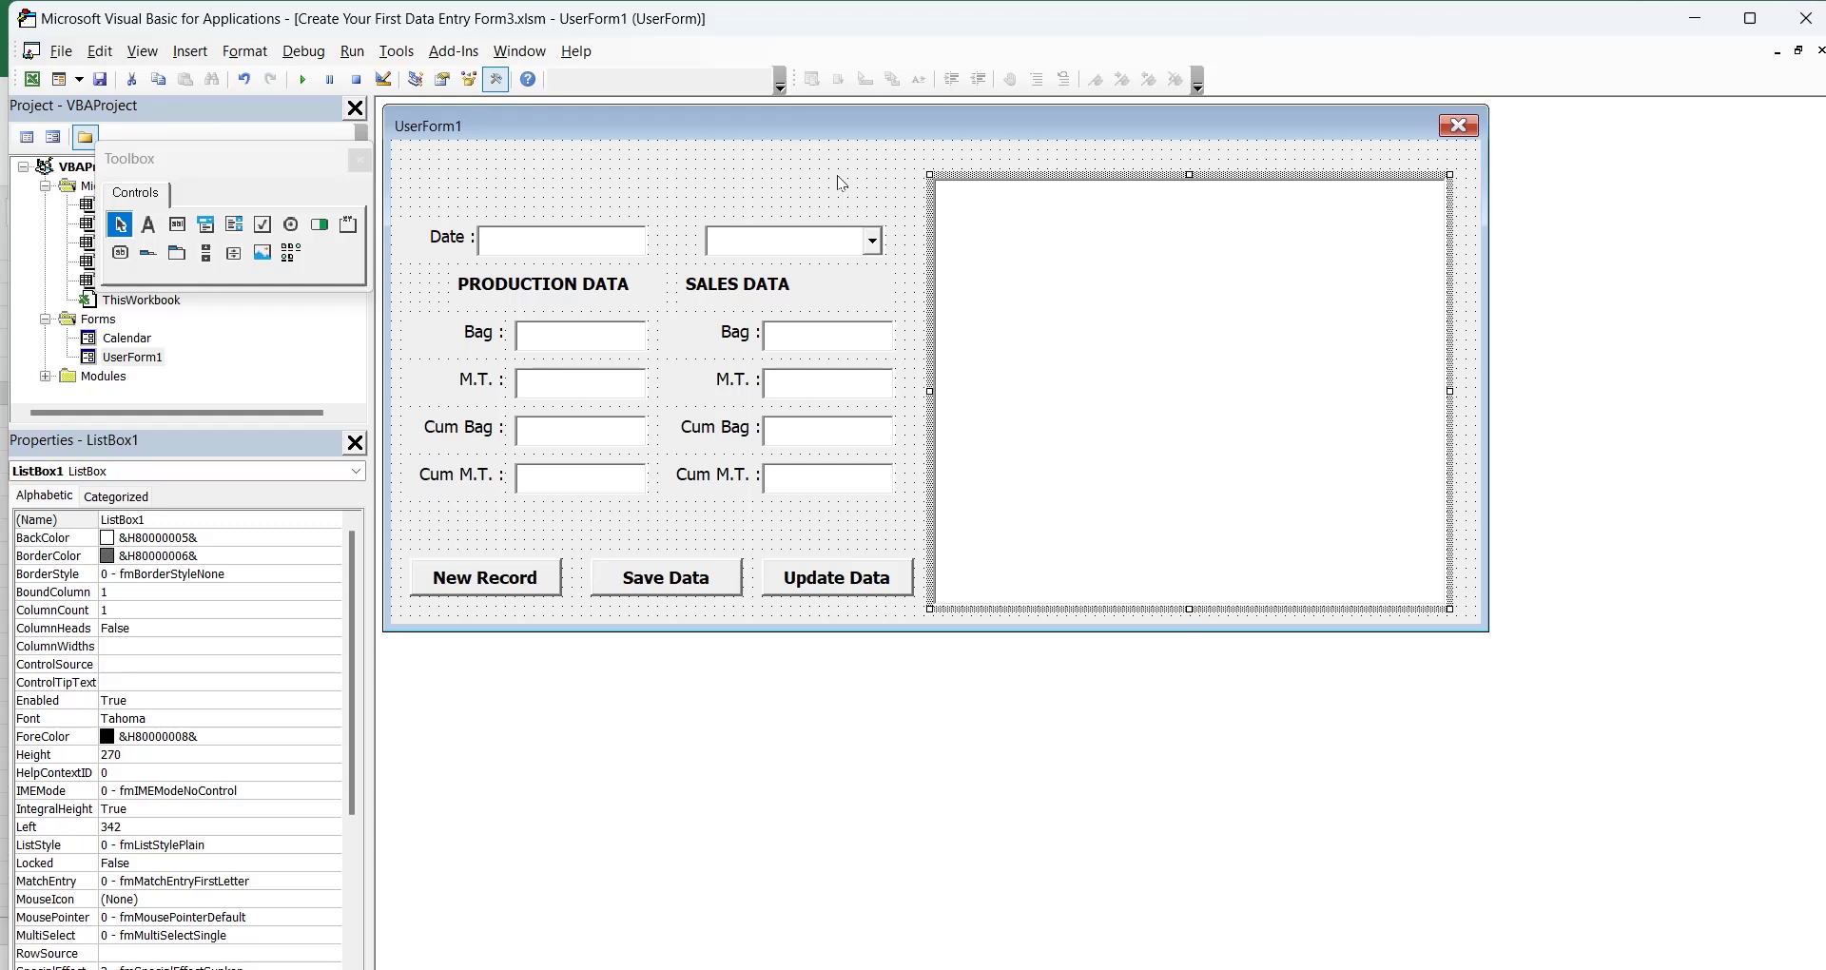
click(32, 79)
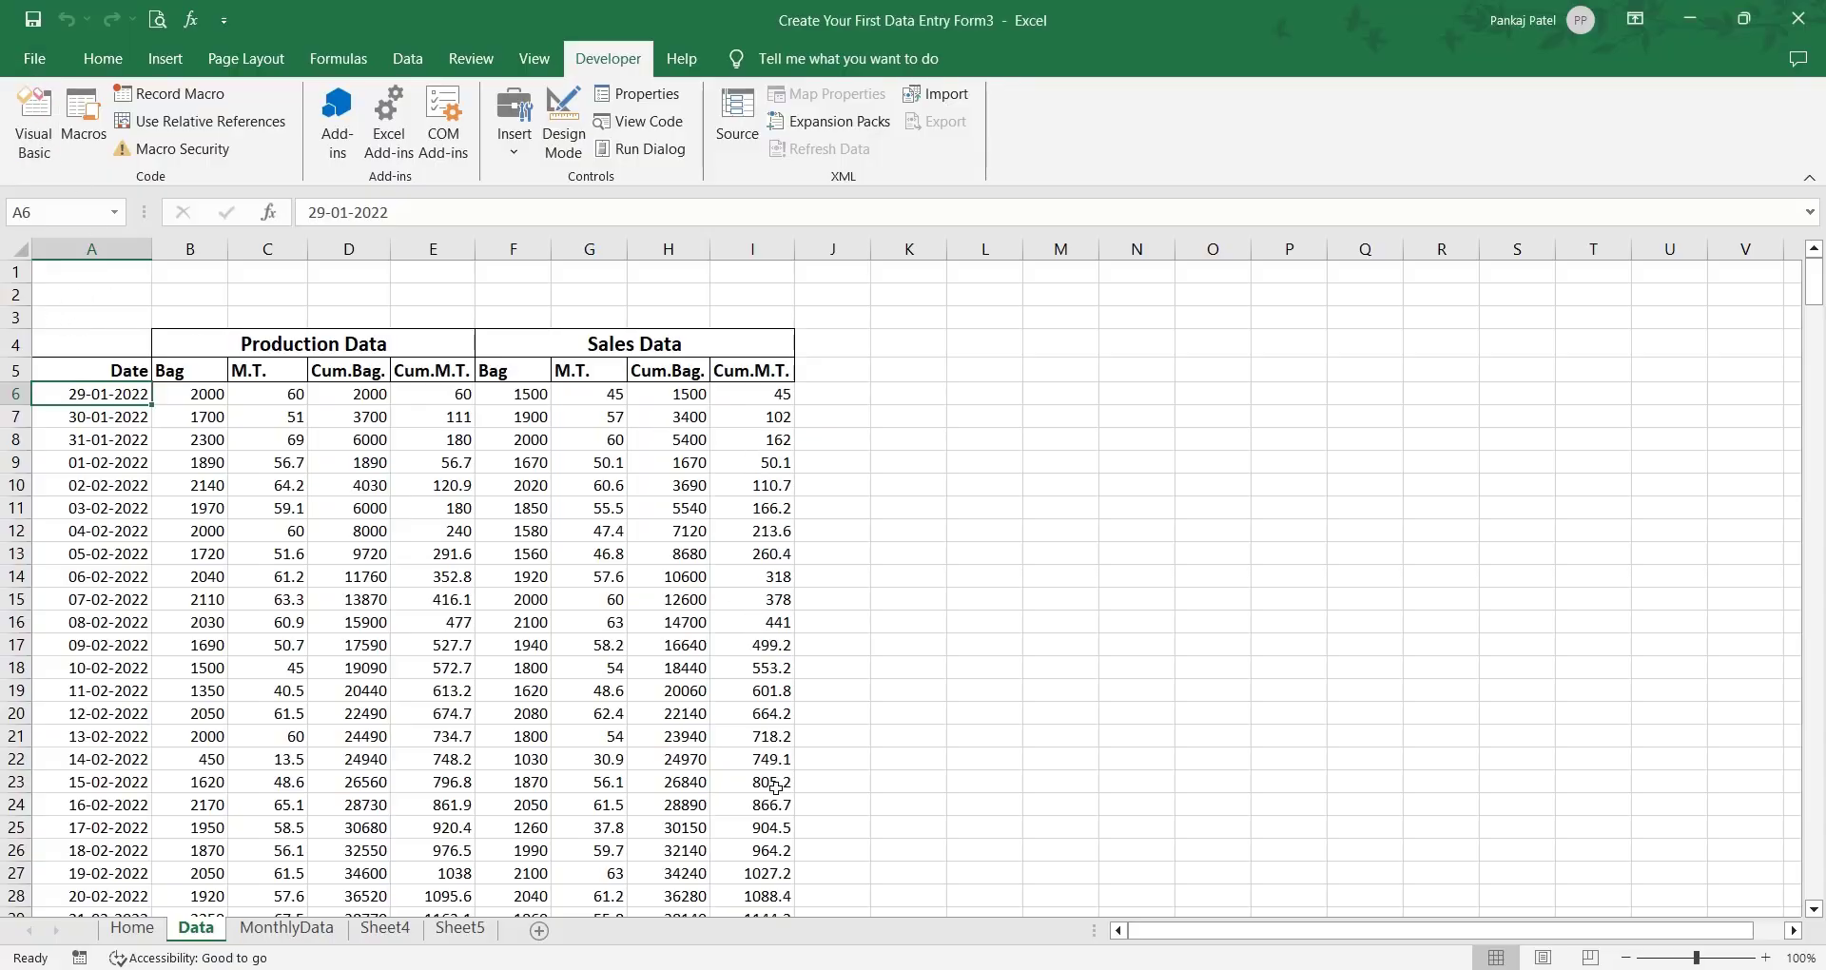
scroll(761, 771, down, 2)
scroll(752, 756, down, 1)
scroll(747, 753, up, 3)
click(53, 164)
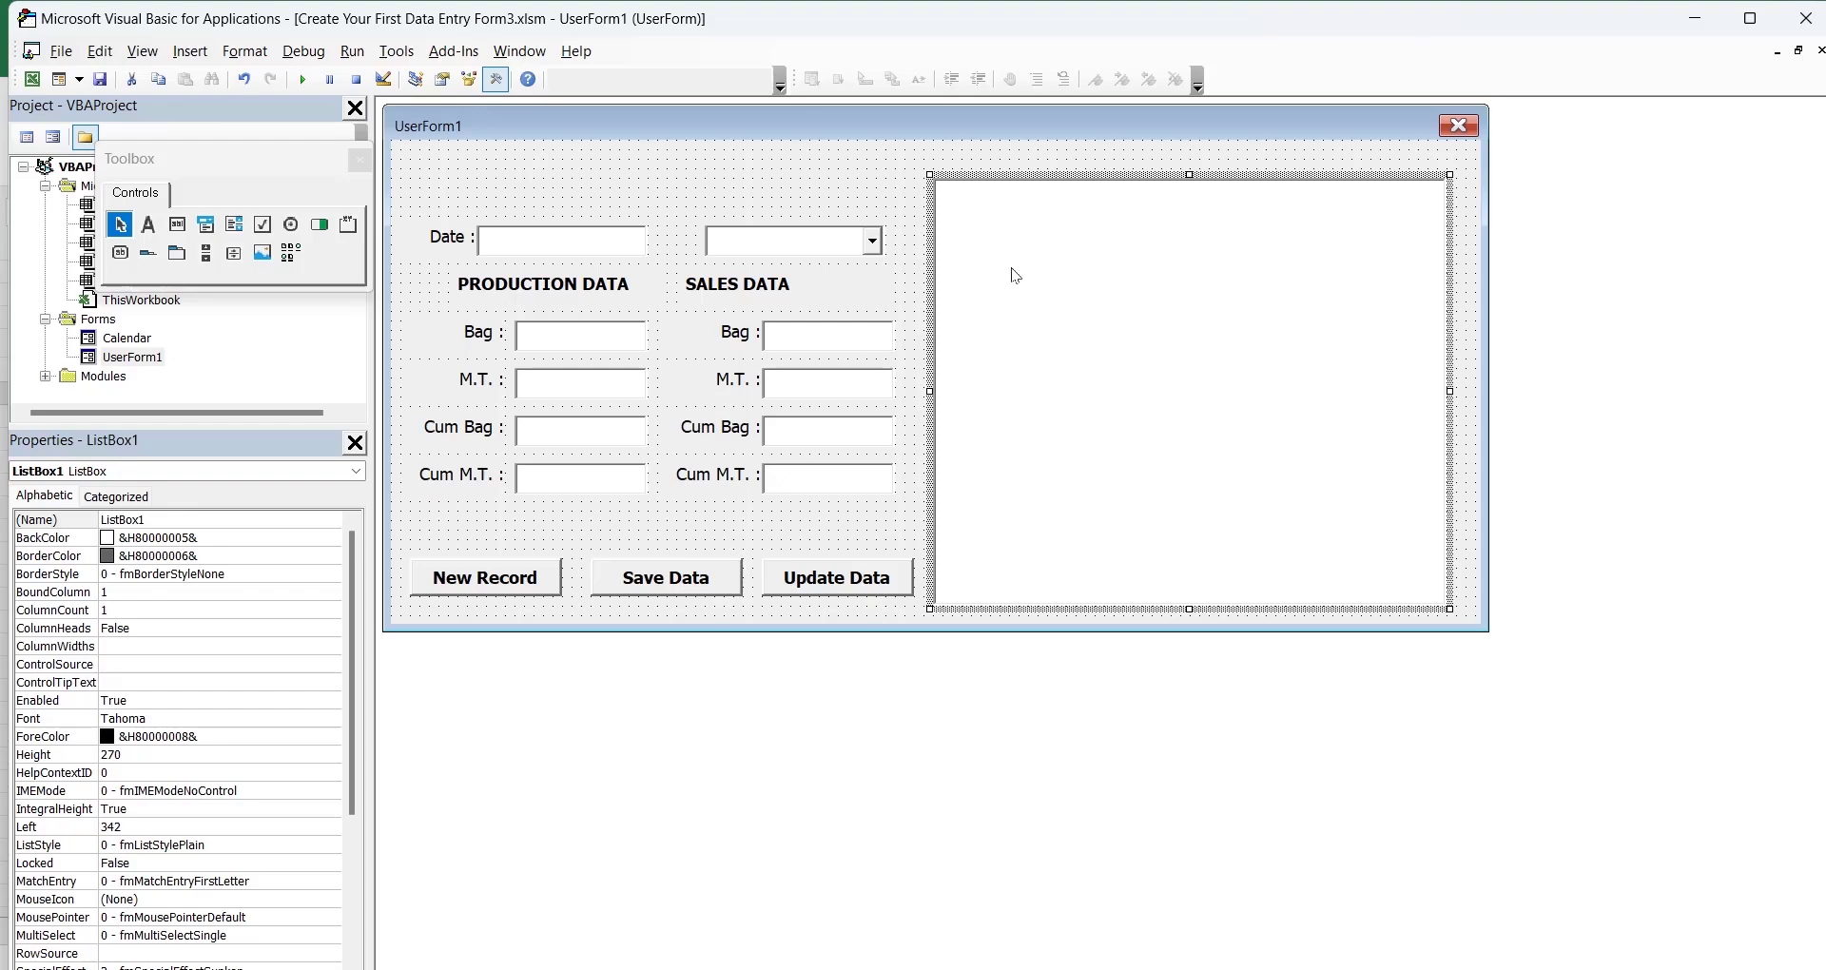
click(887, 183)
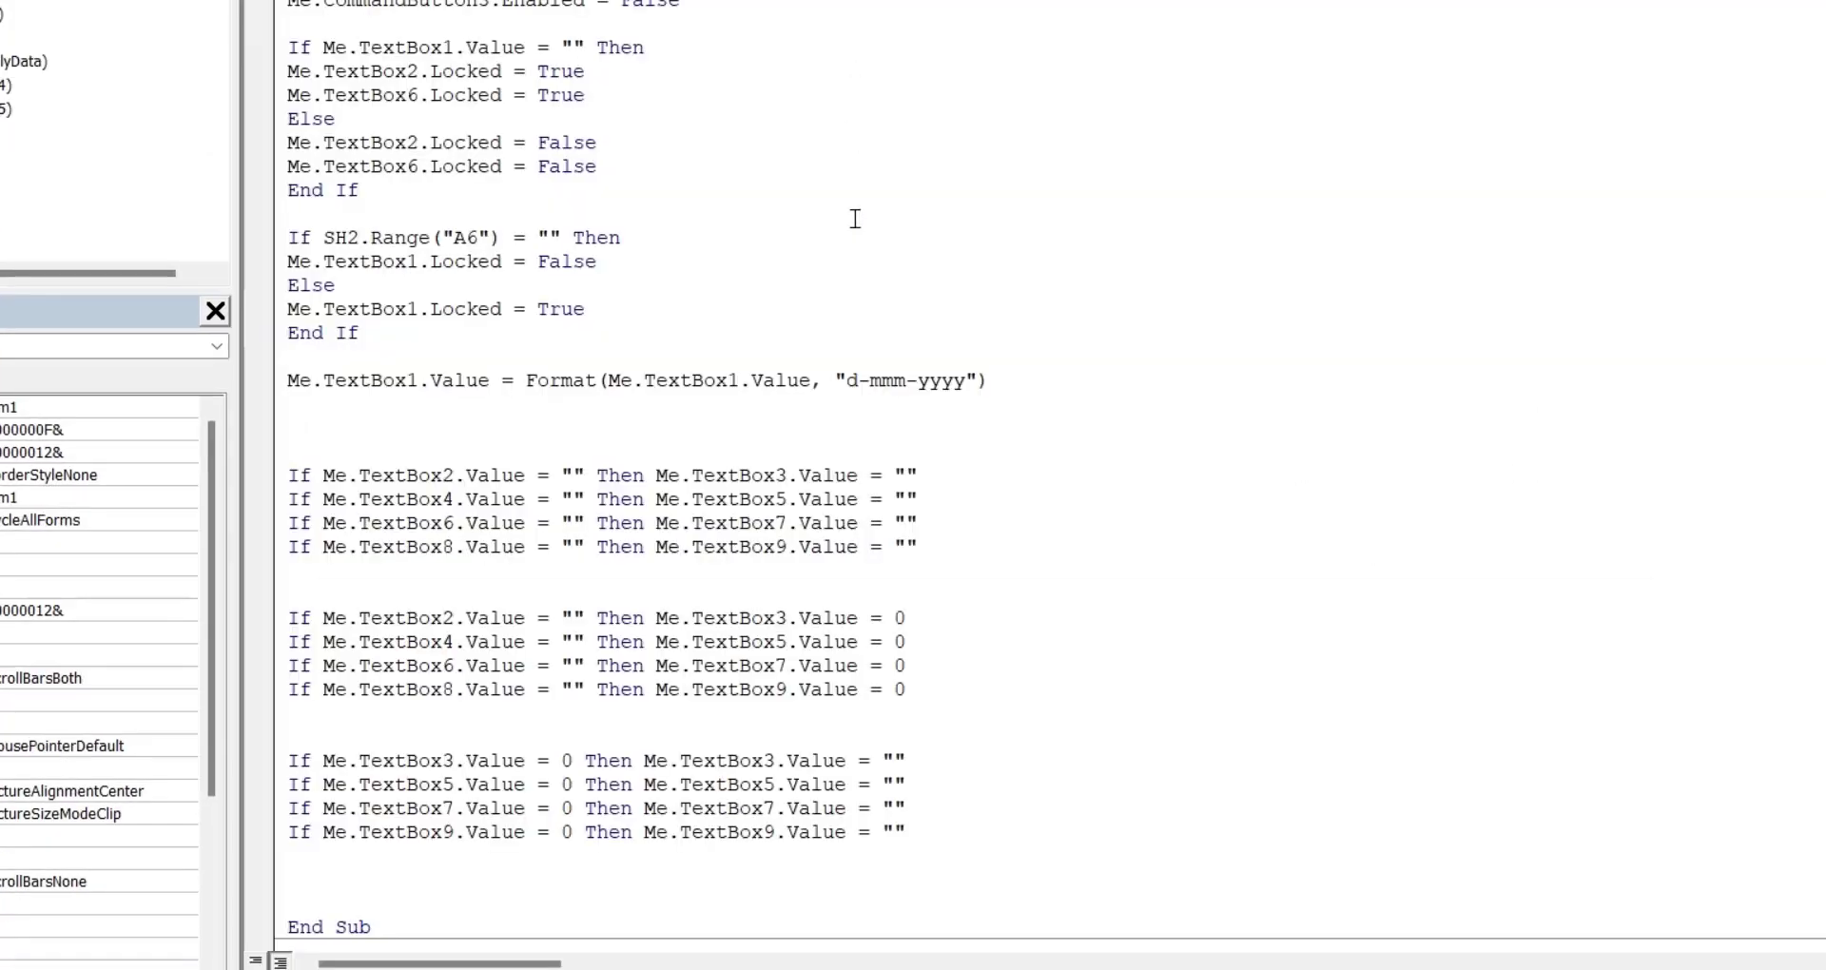
Step: Insert a "'write Listbox Header" comment line just before End Sub
scroll(866, 271, down, 2)
scroll(865, 271, down, 2)
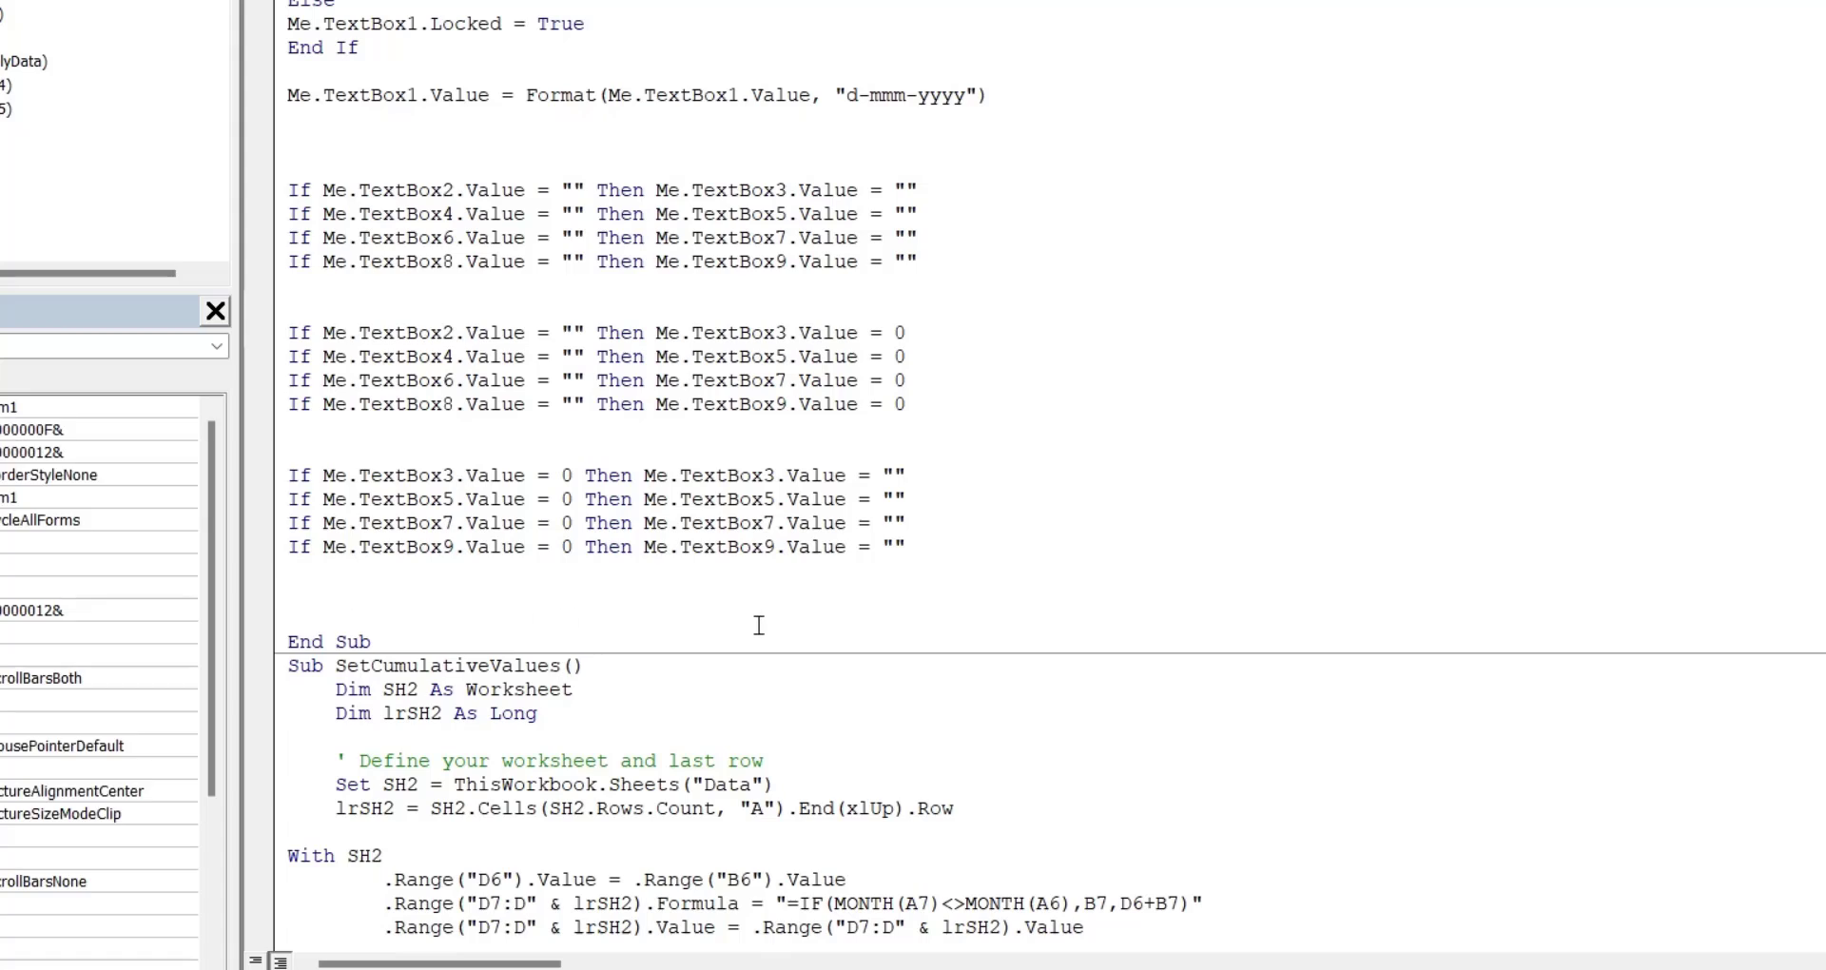
key(Return)
key(Return)
key(Return)
key(Return)
key(Up)
key(Up)
text(')
key(BackSpace)
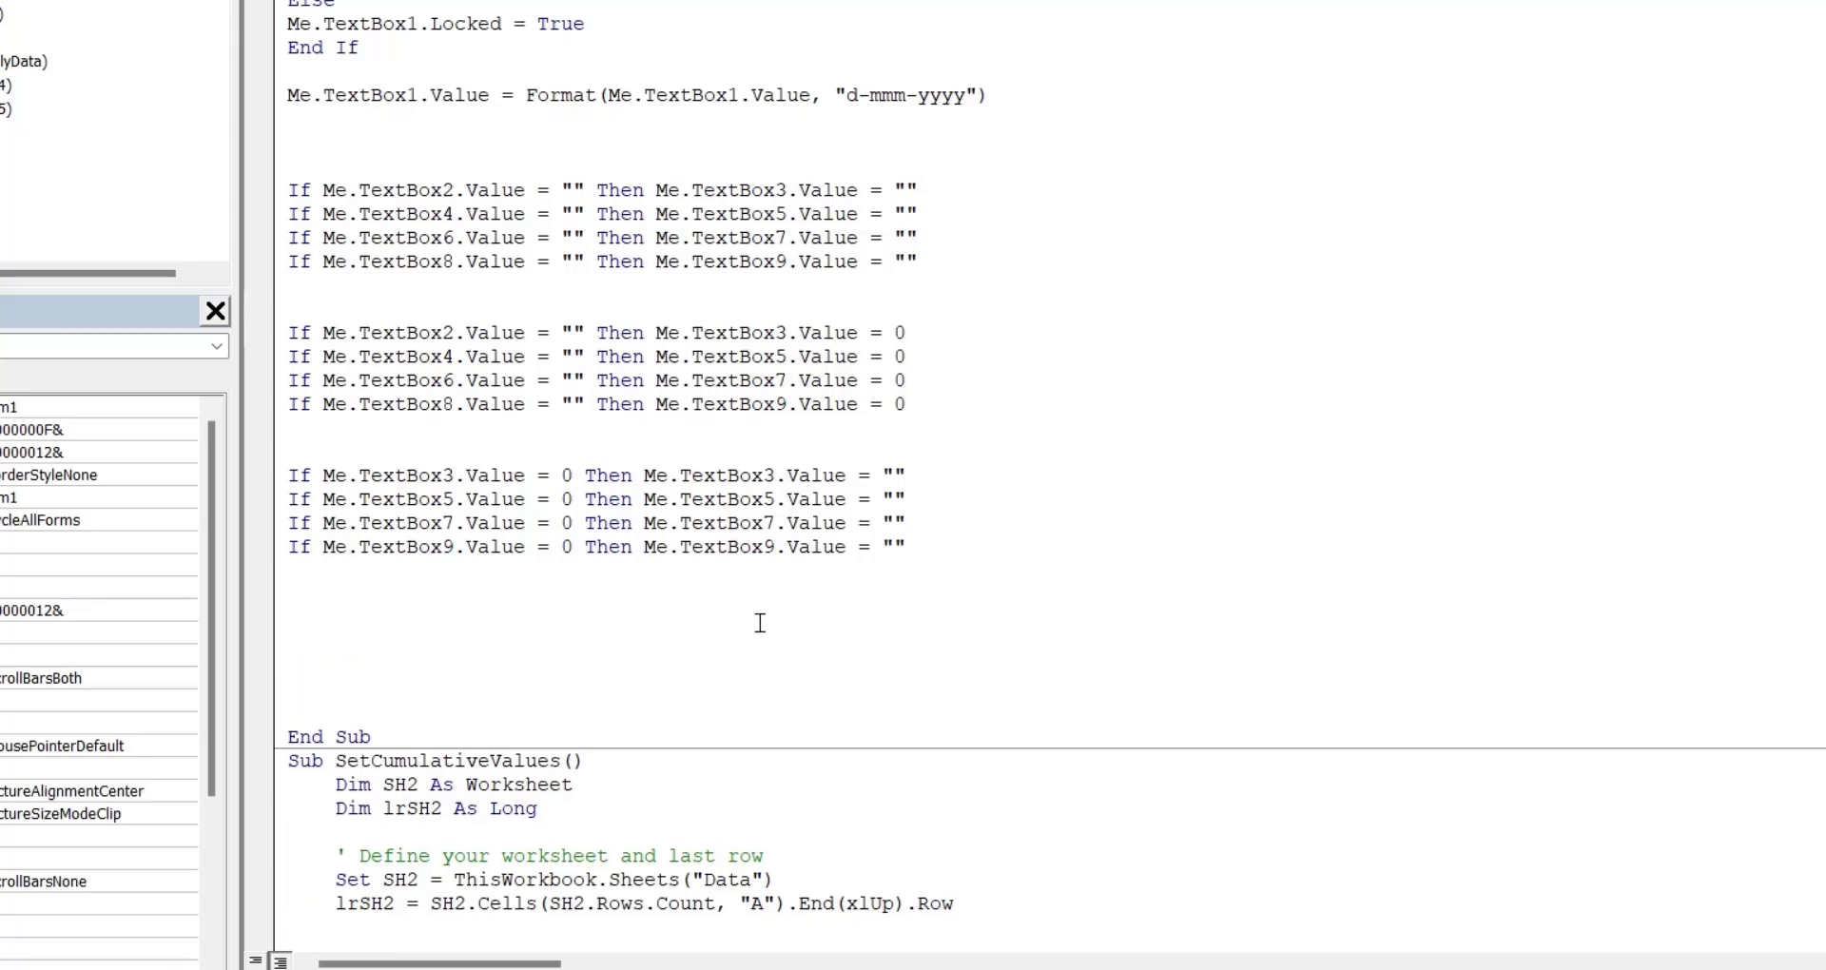
text('wr)
text(ite )
text(Li)
text(stbox )
text(Hea)
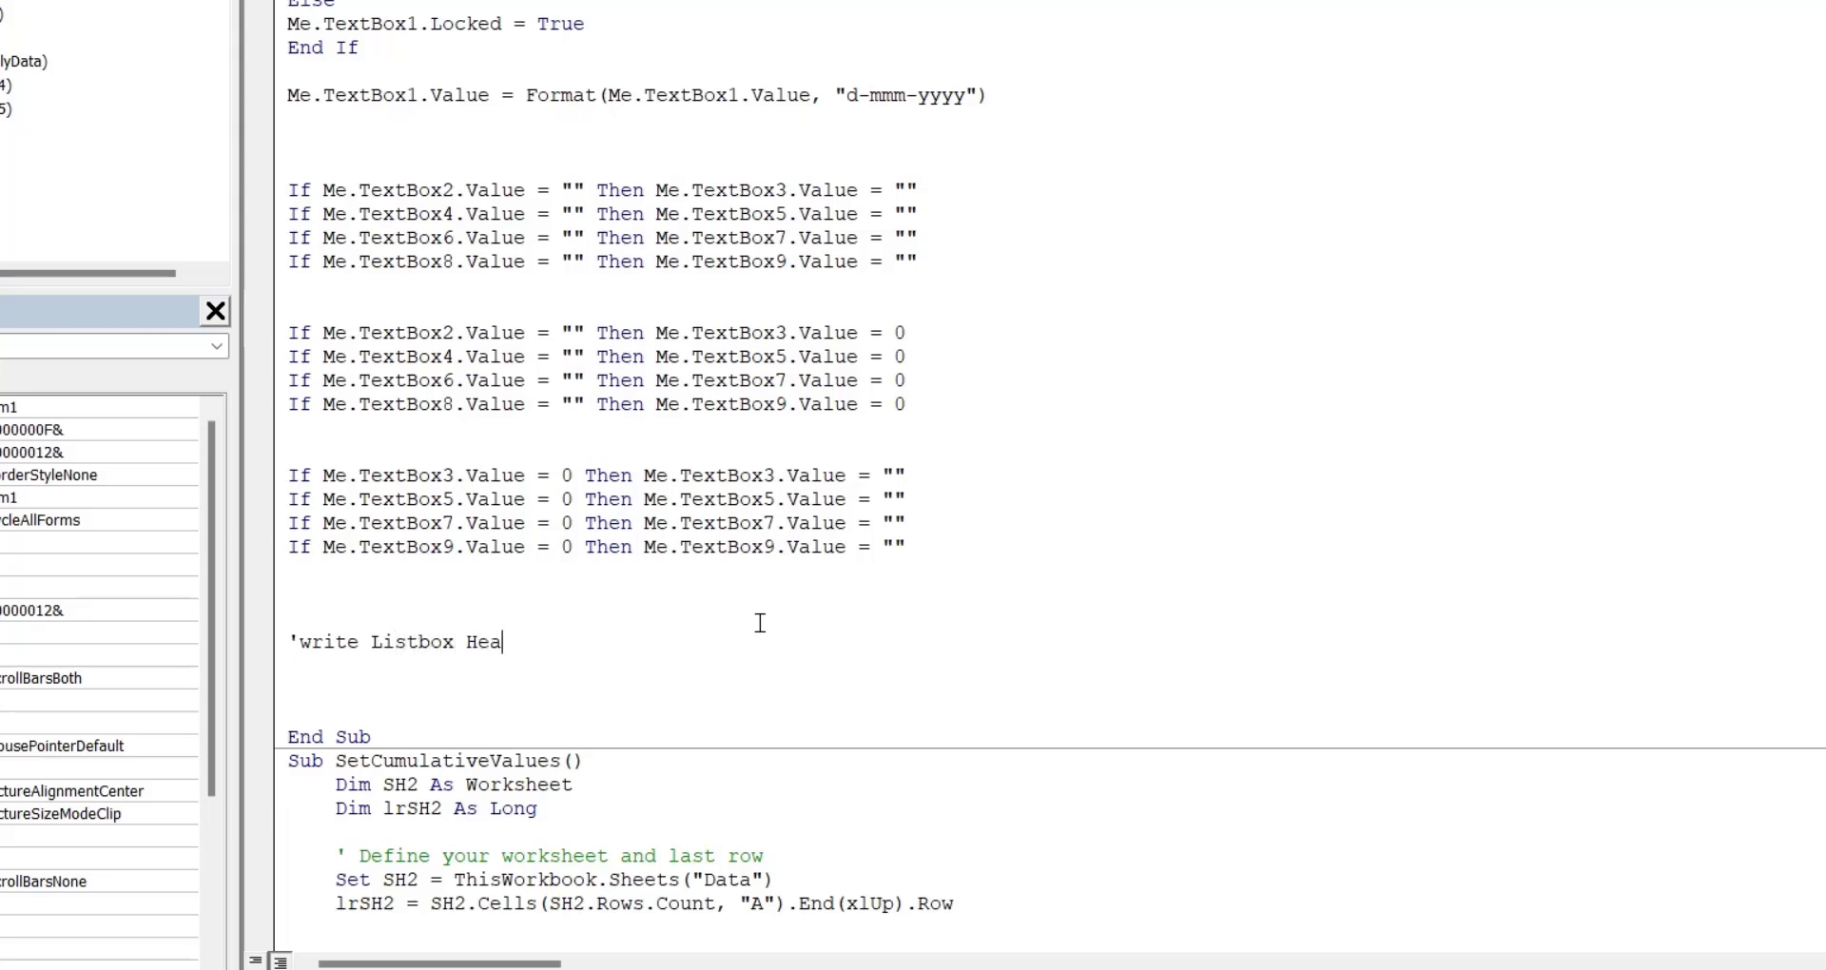
text(der)
key(Return)
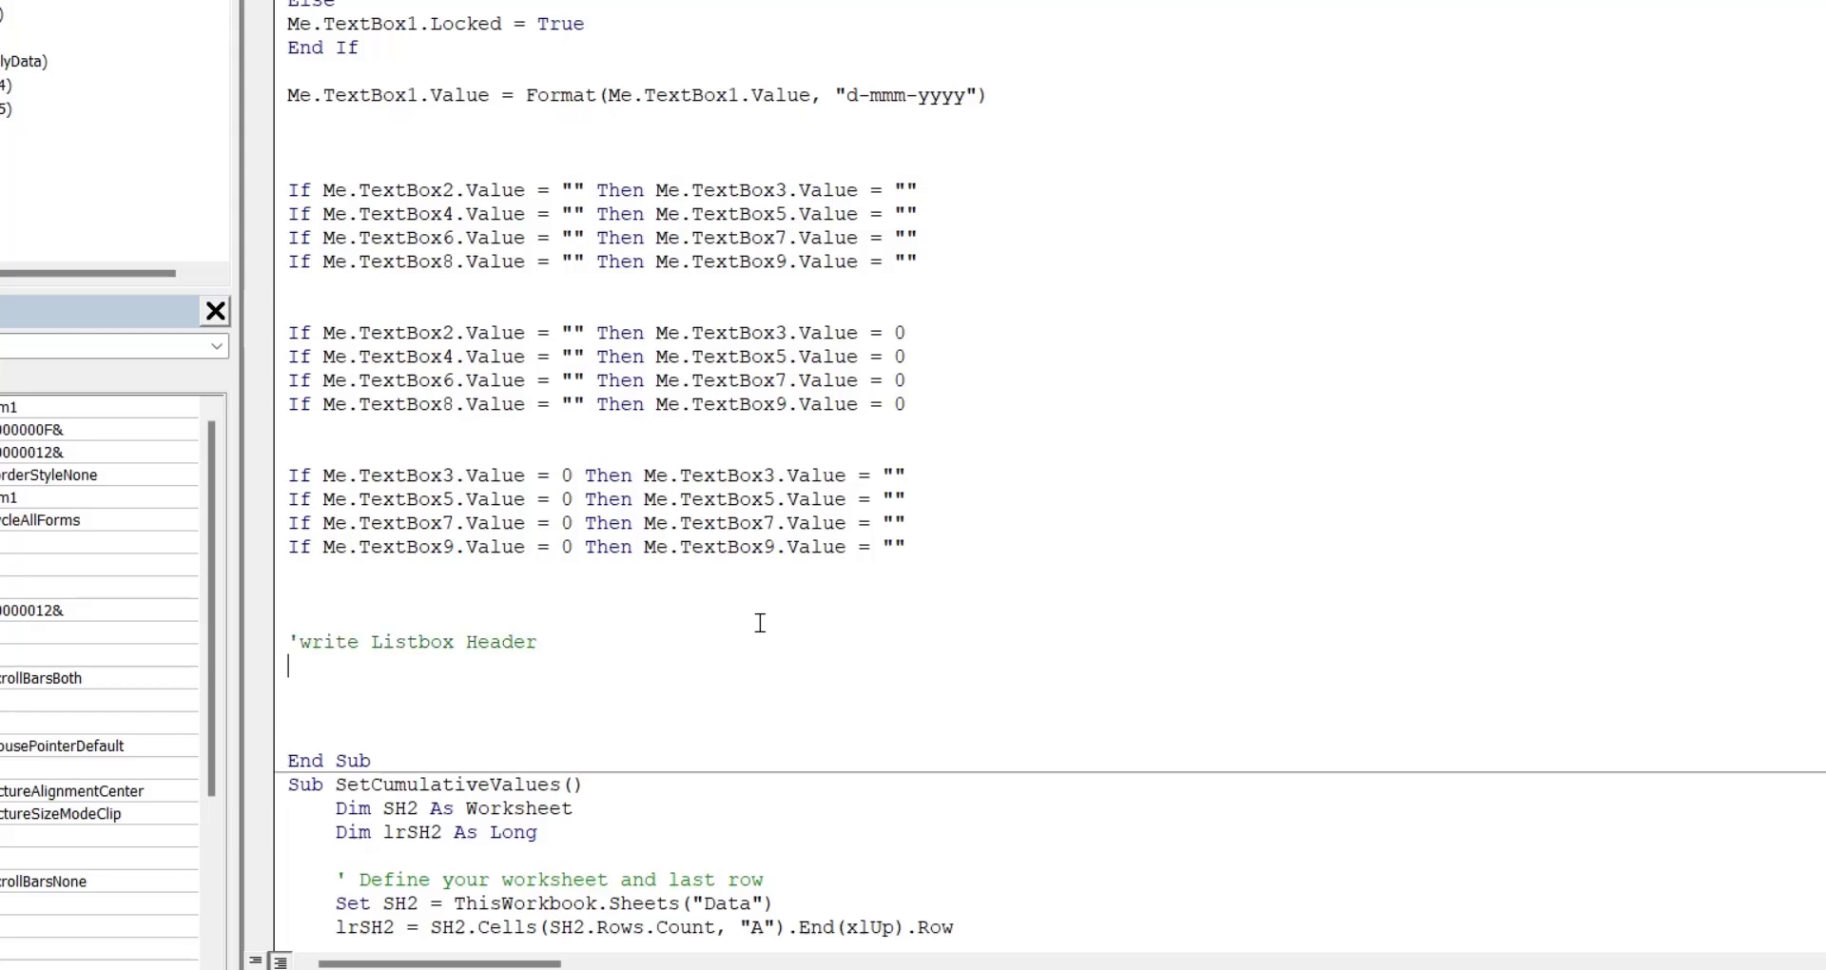
Step: Add a With Me.ListBox1 line with a blank line below it
text(w)
text(ith me)
text(.li)
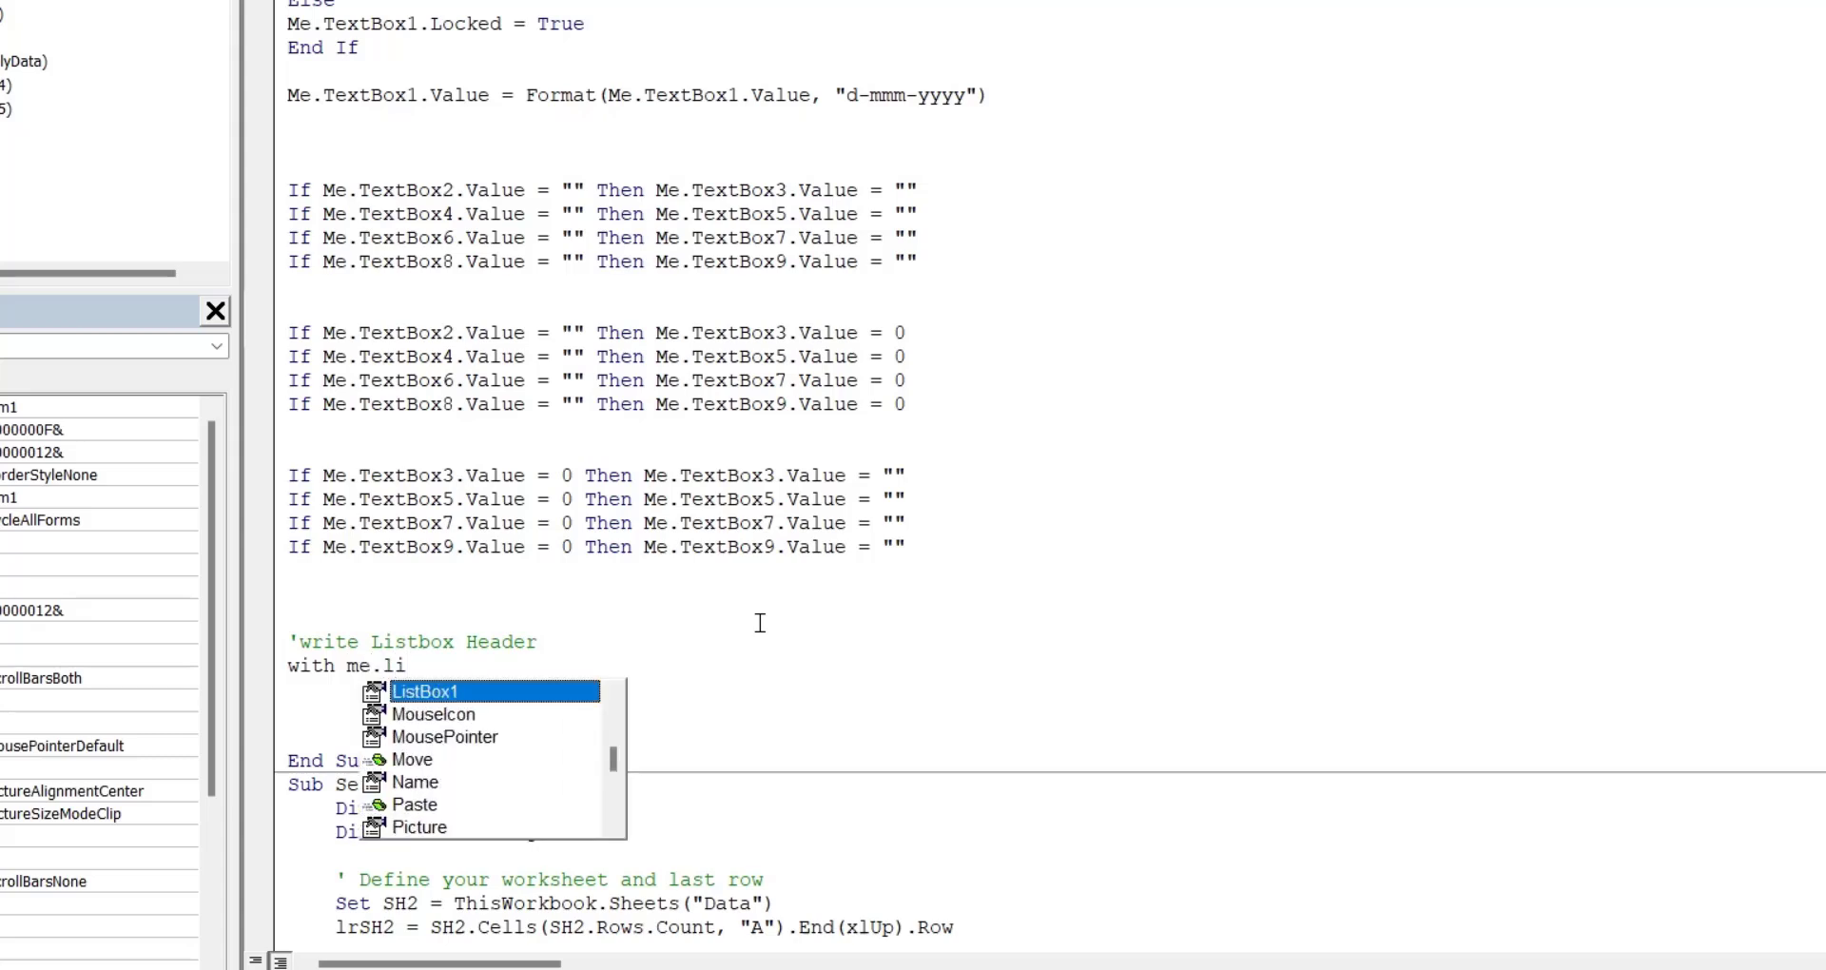
key(Tab)
key(Return)
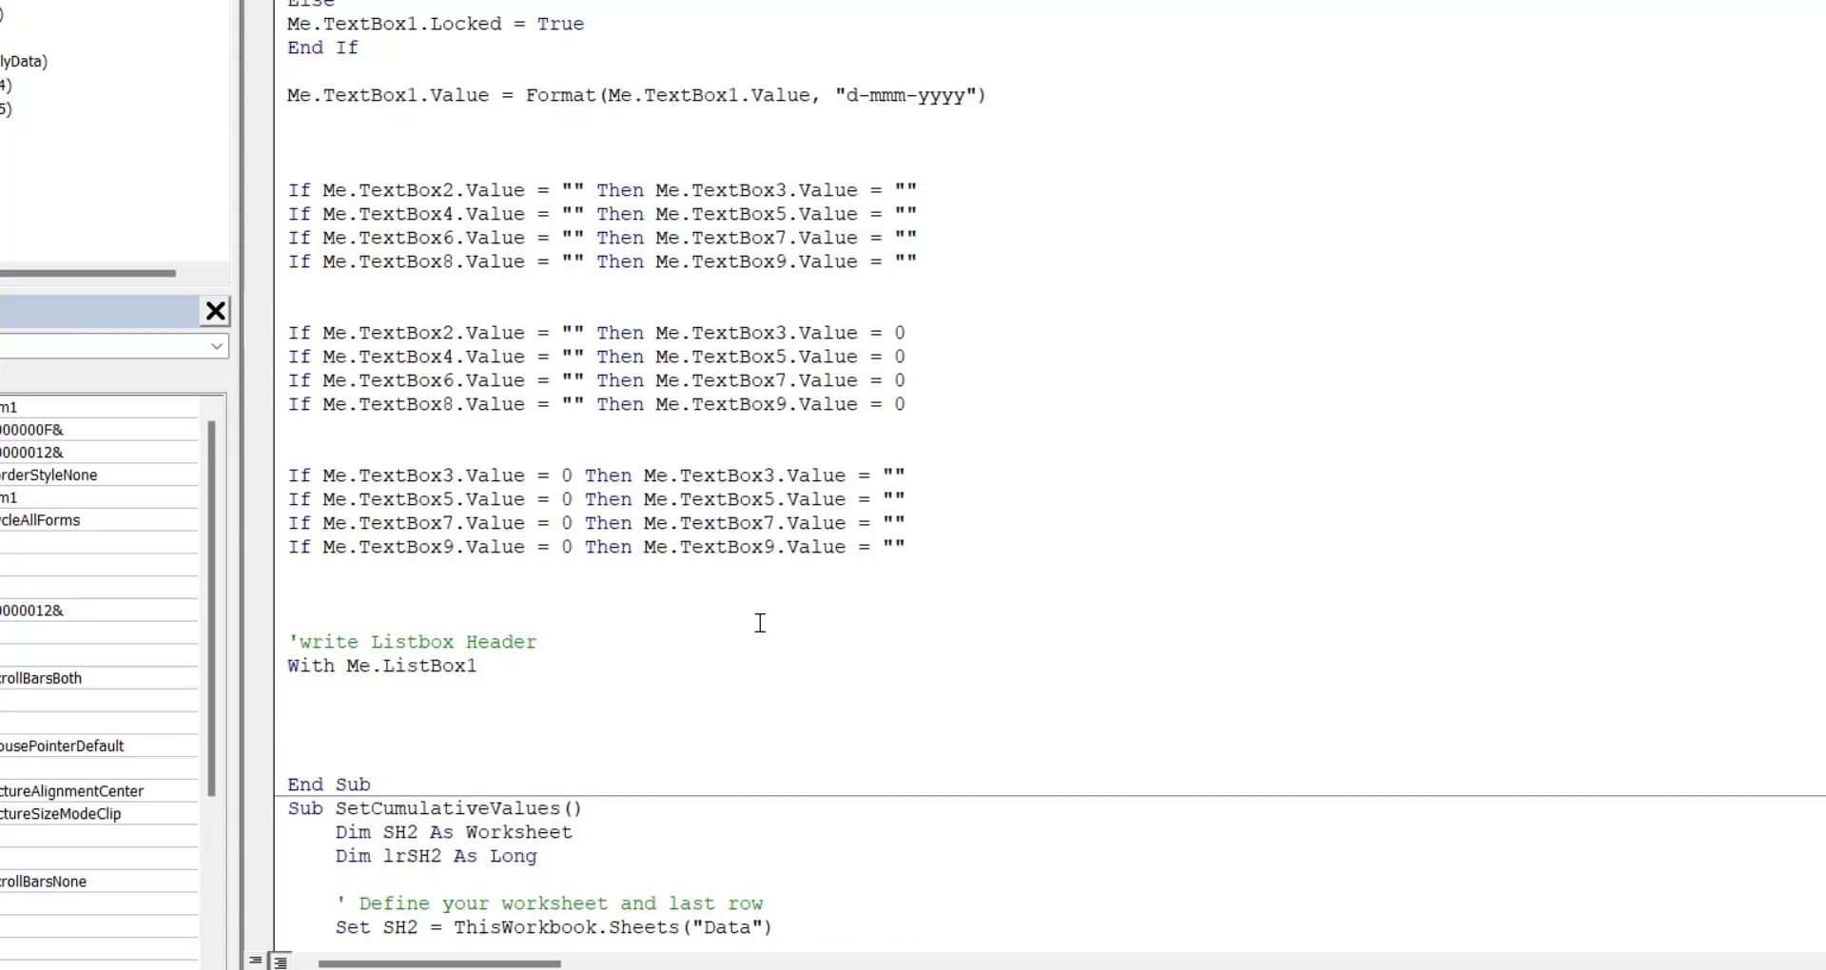
key(Return)
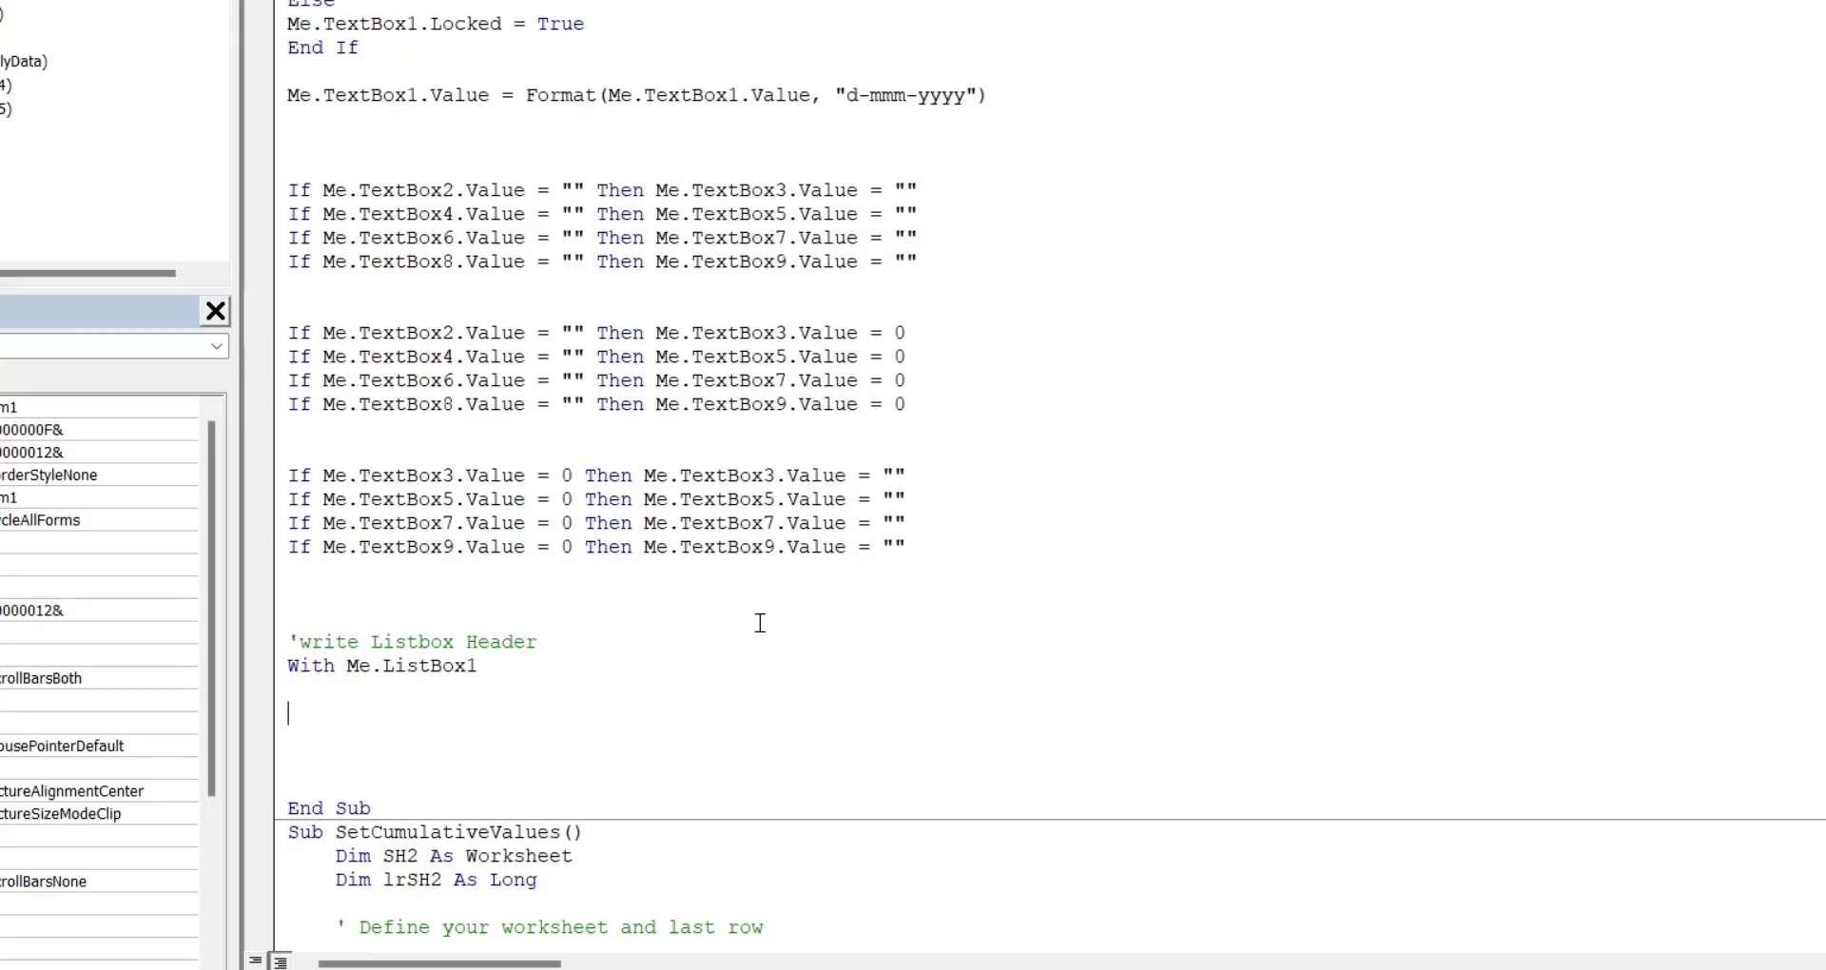
Step: Set the list box .ColumnCount = 9 and .Font.Size = 12
text(.col)
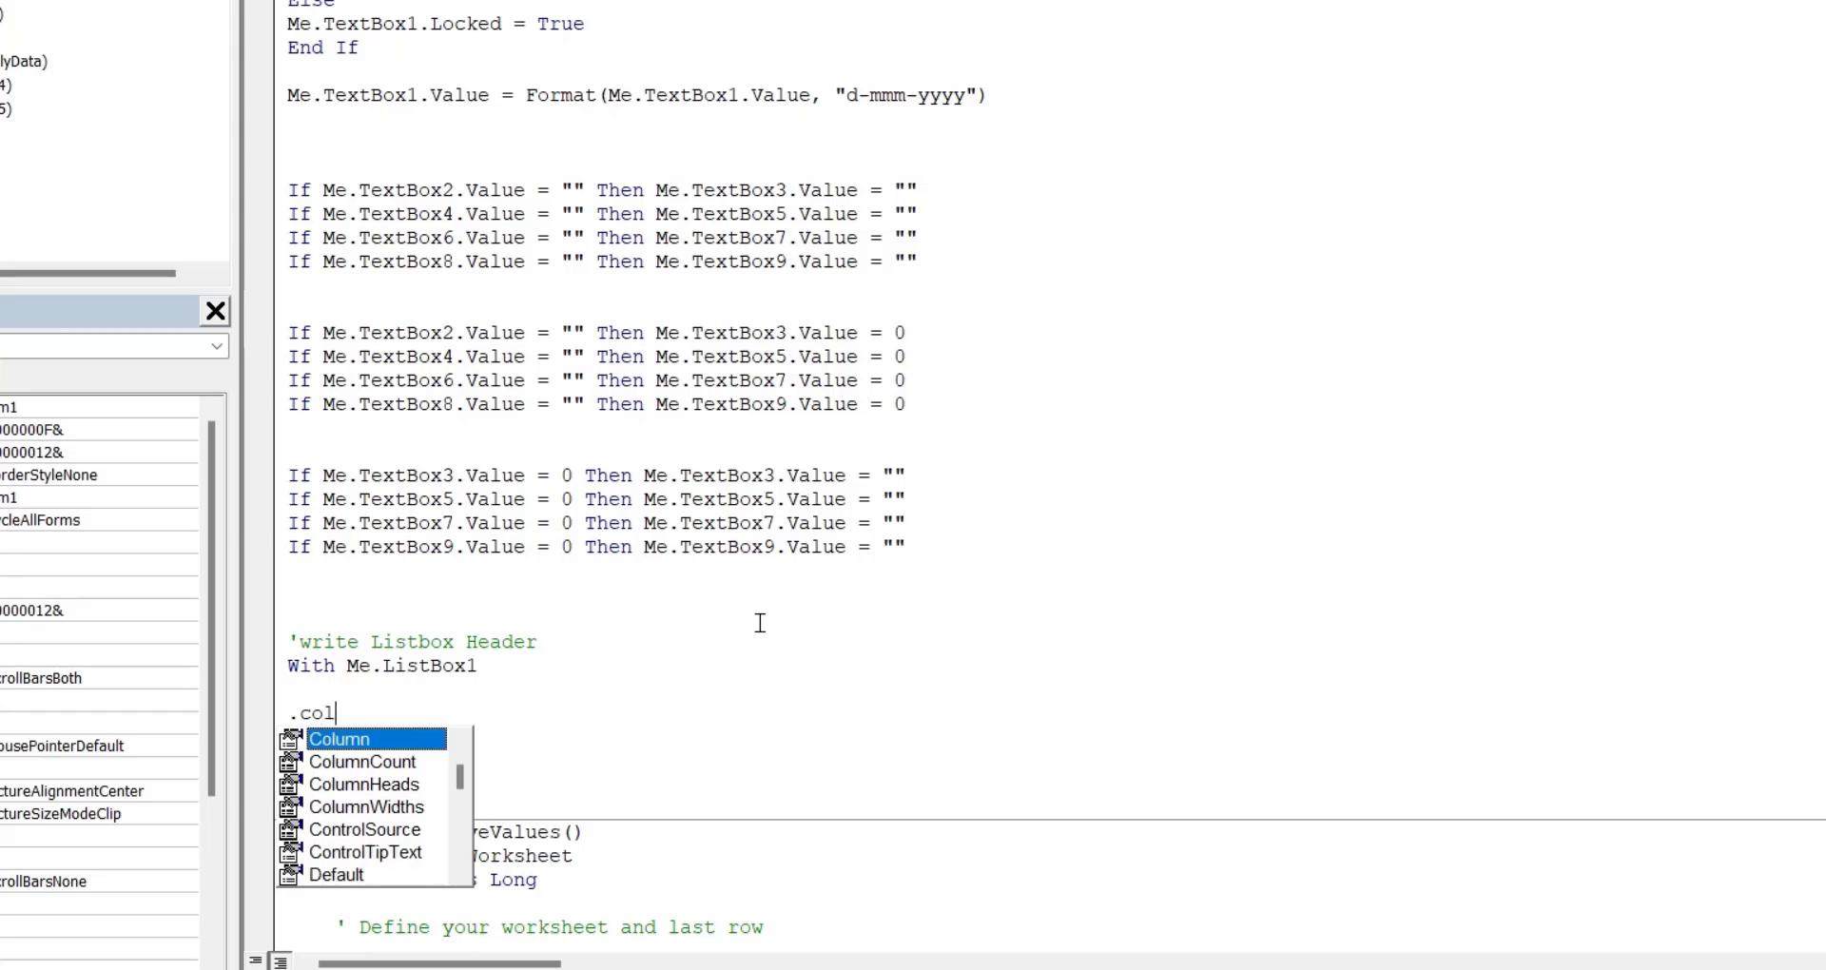
text(u)
key(Down)
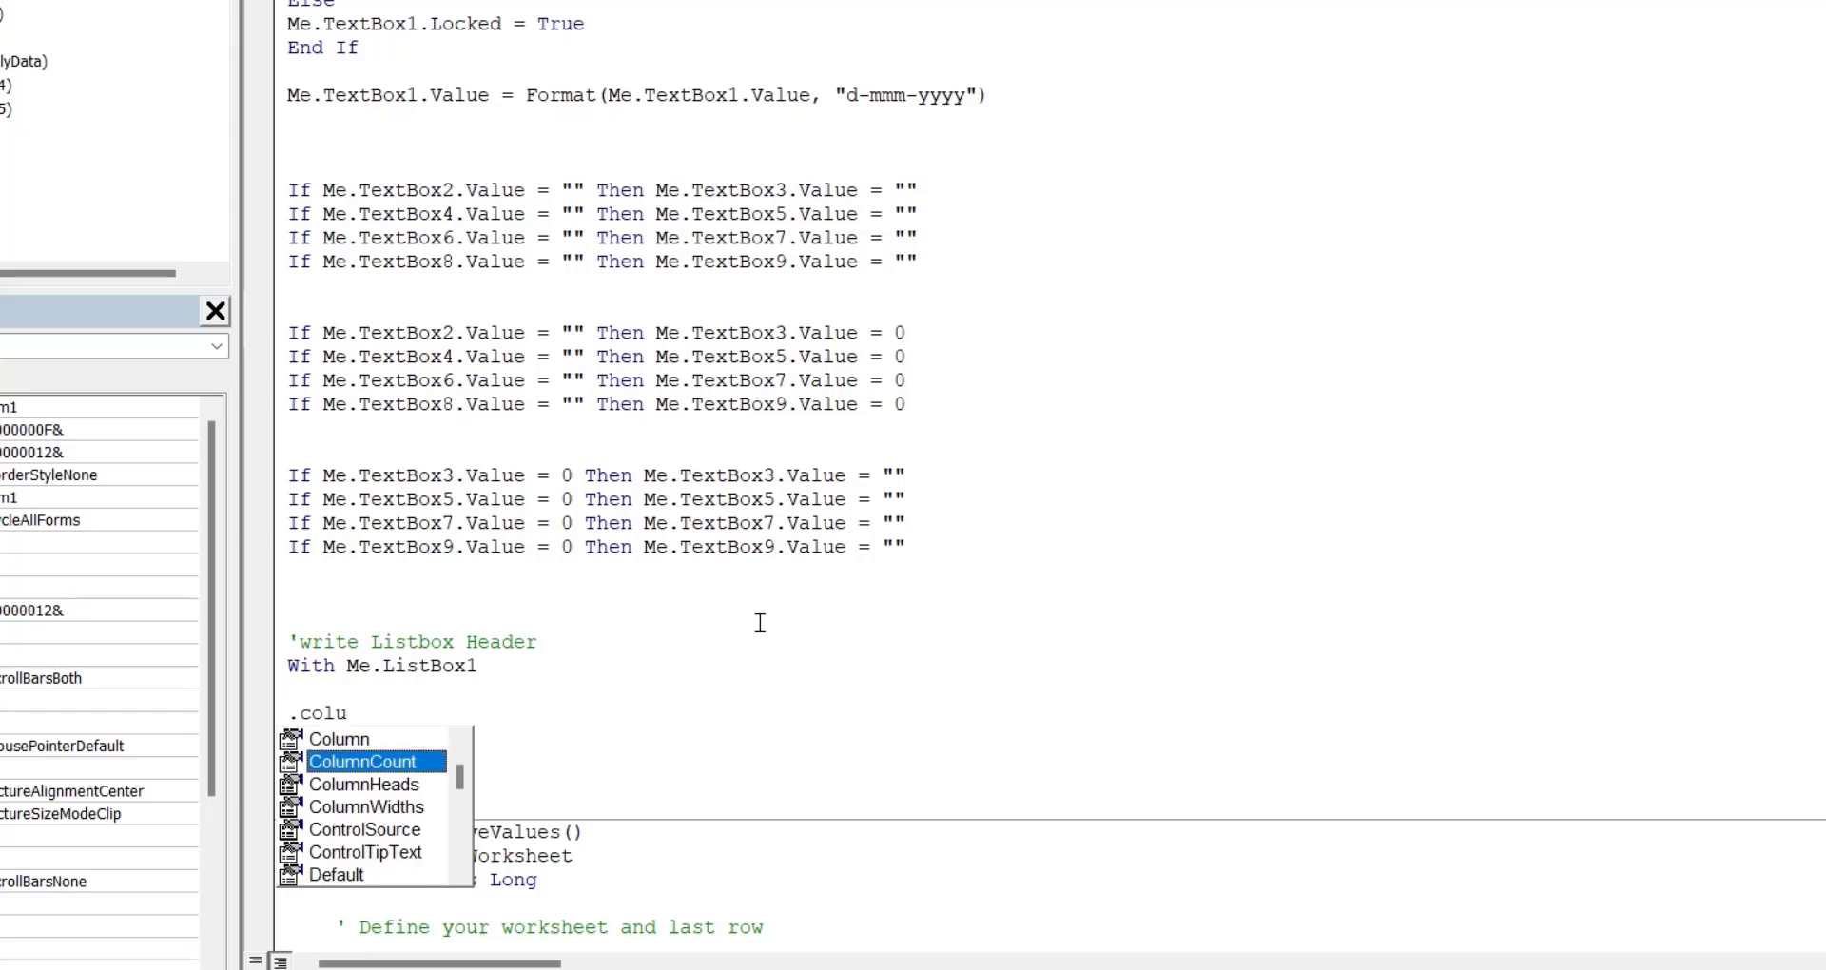
key(Tab)
text(=)
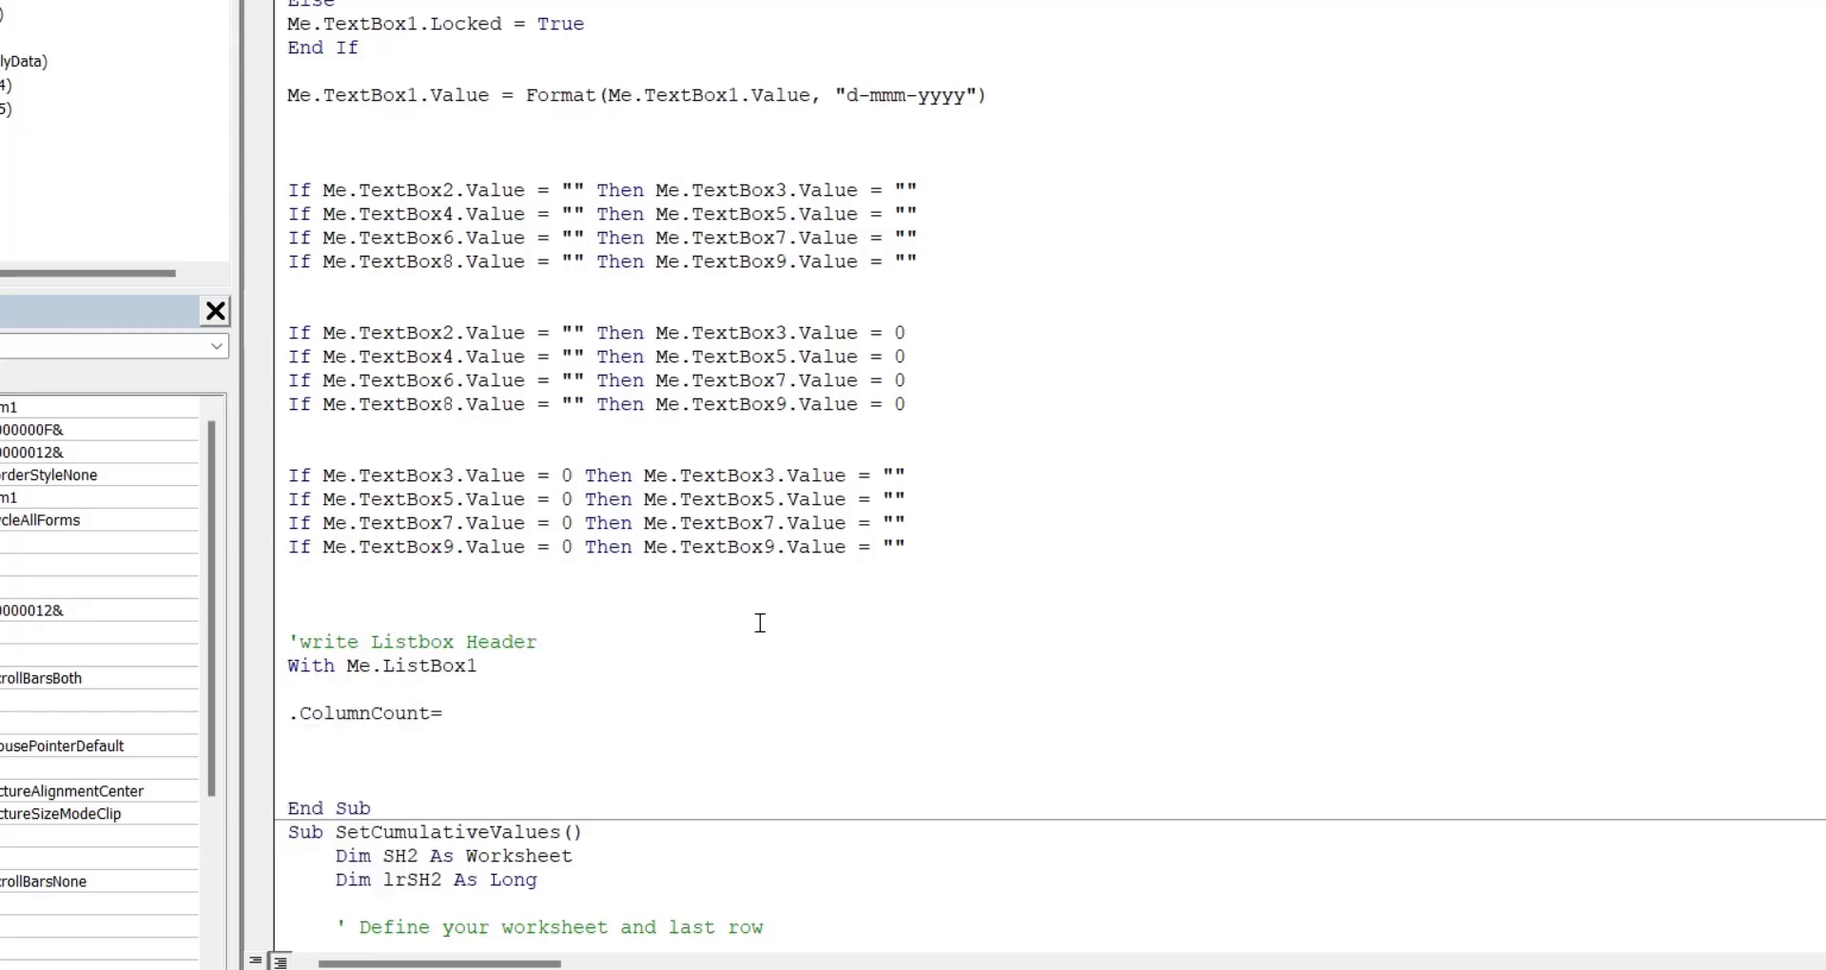
text(9)
key(Return)
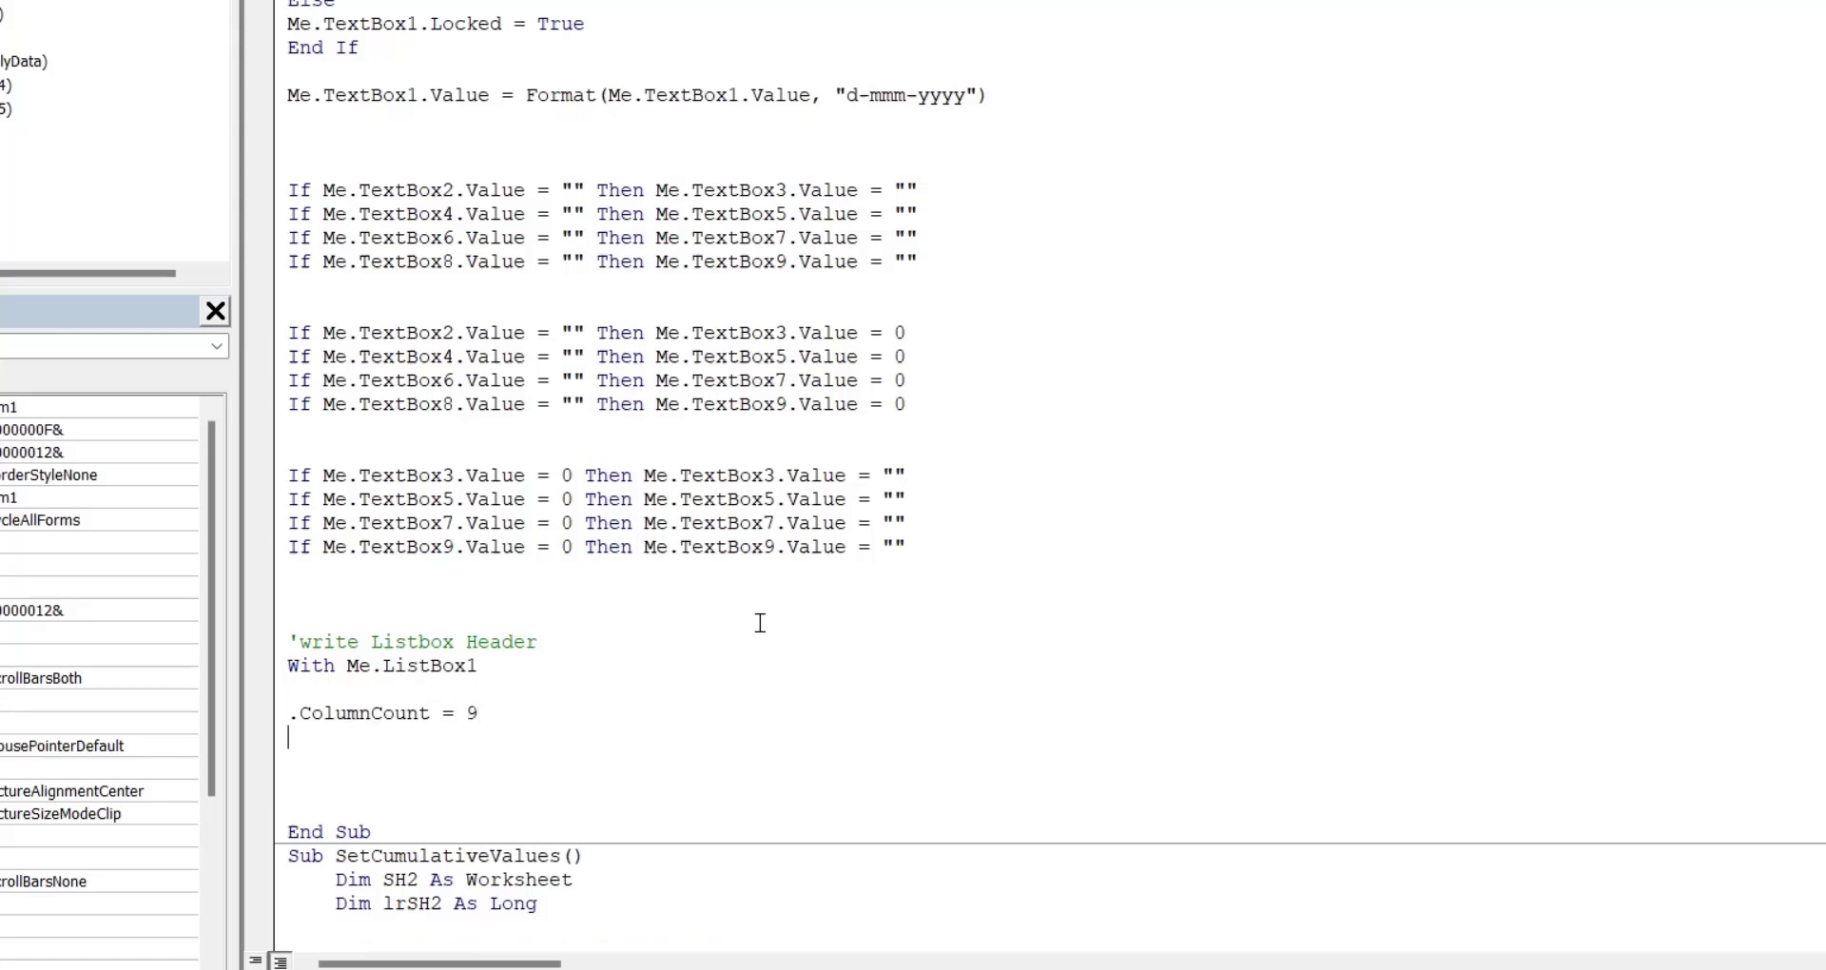
text(.)
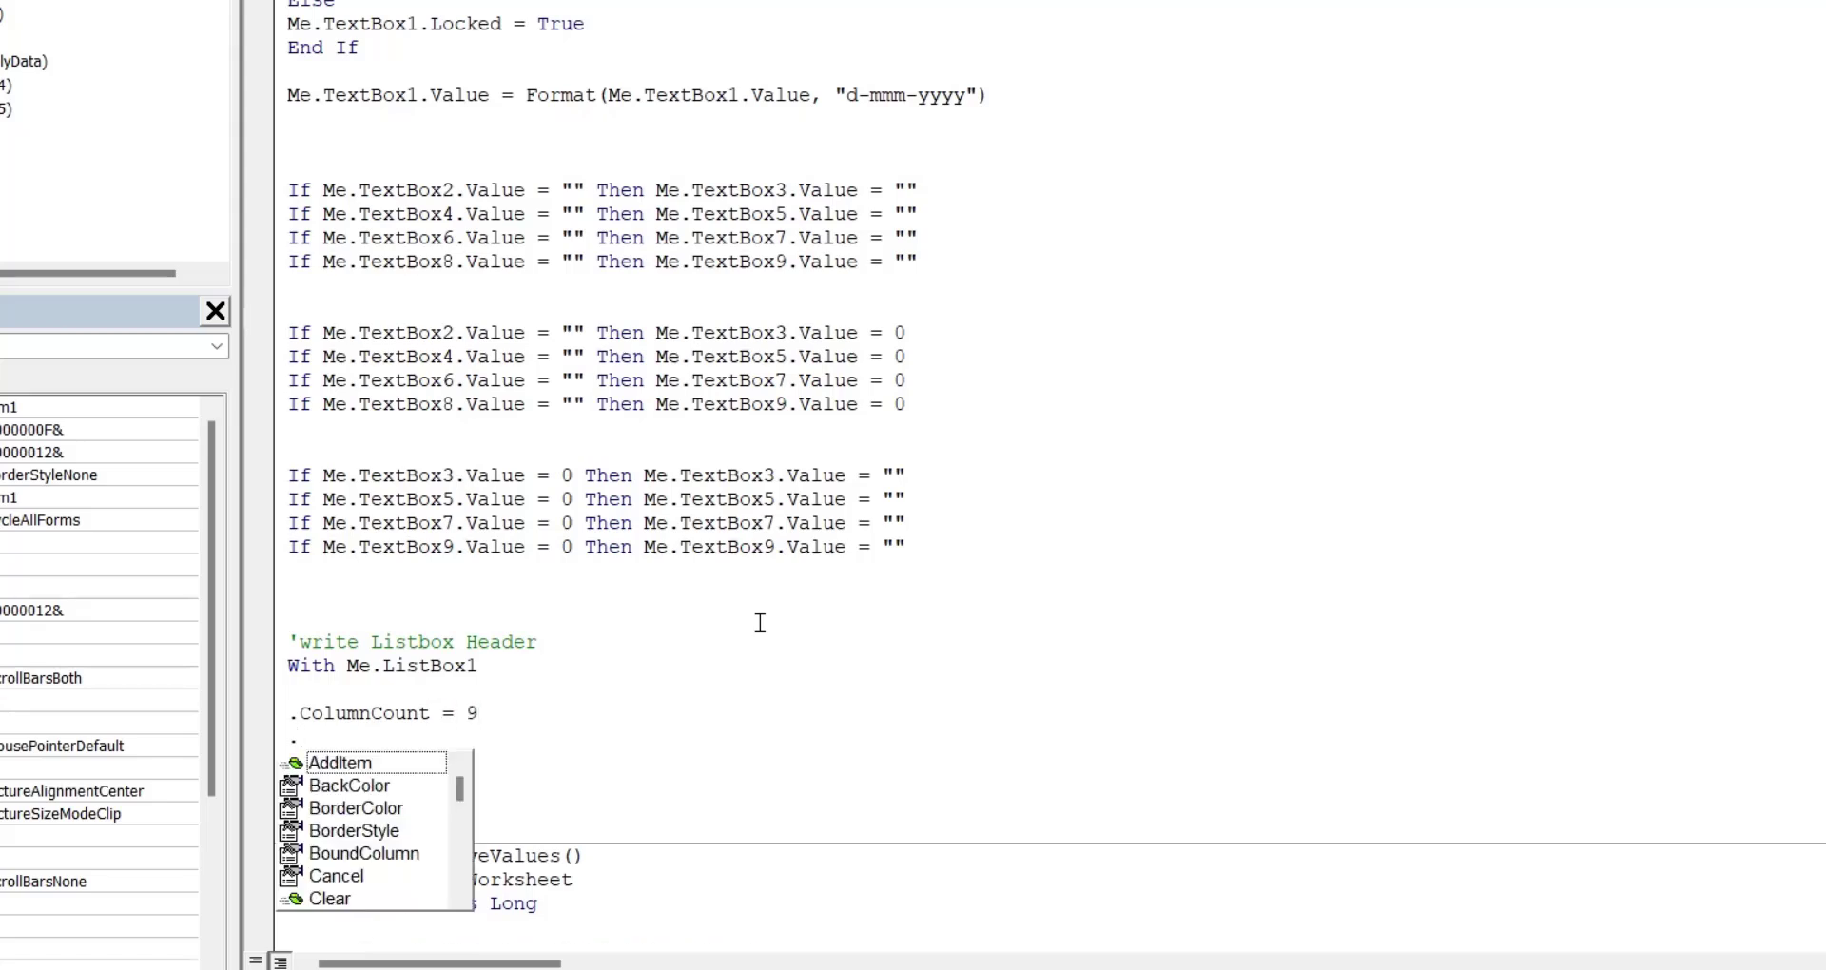
text(fom)
key(BackSpace)
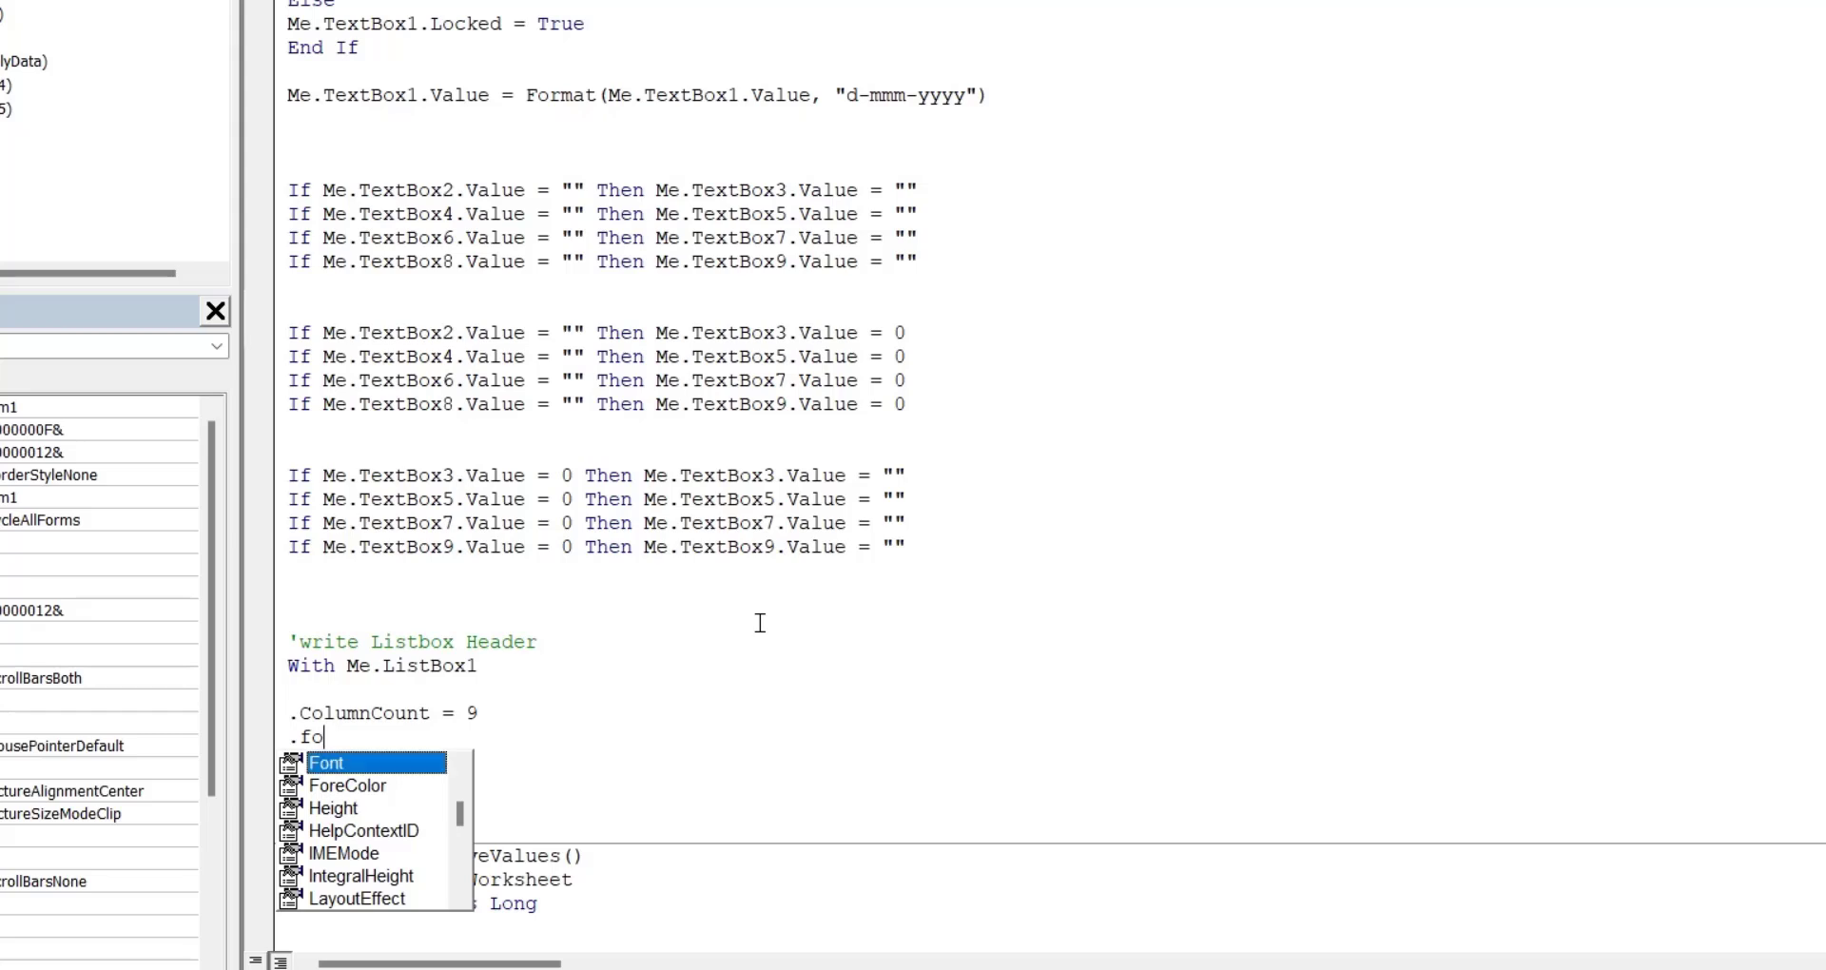
key(Tab)
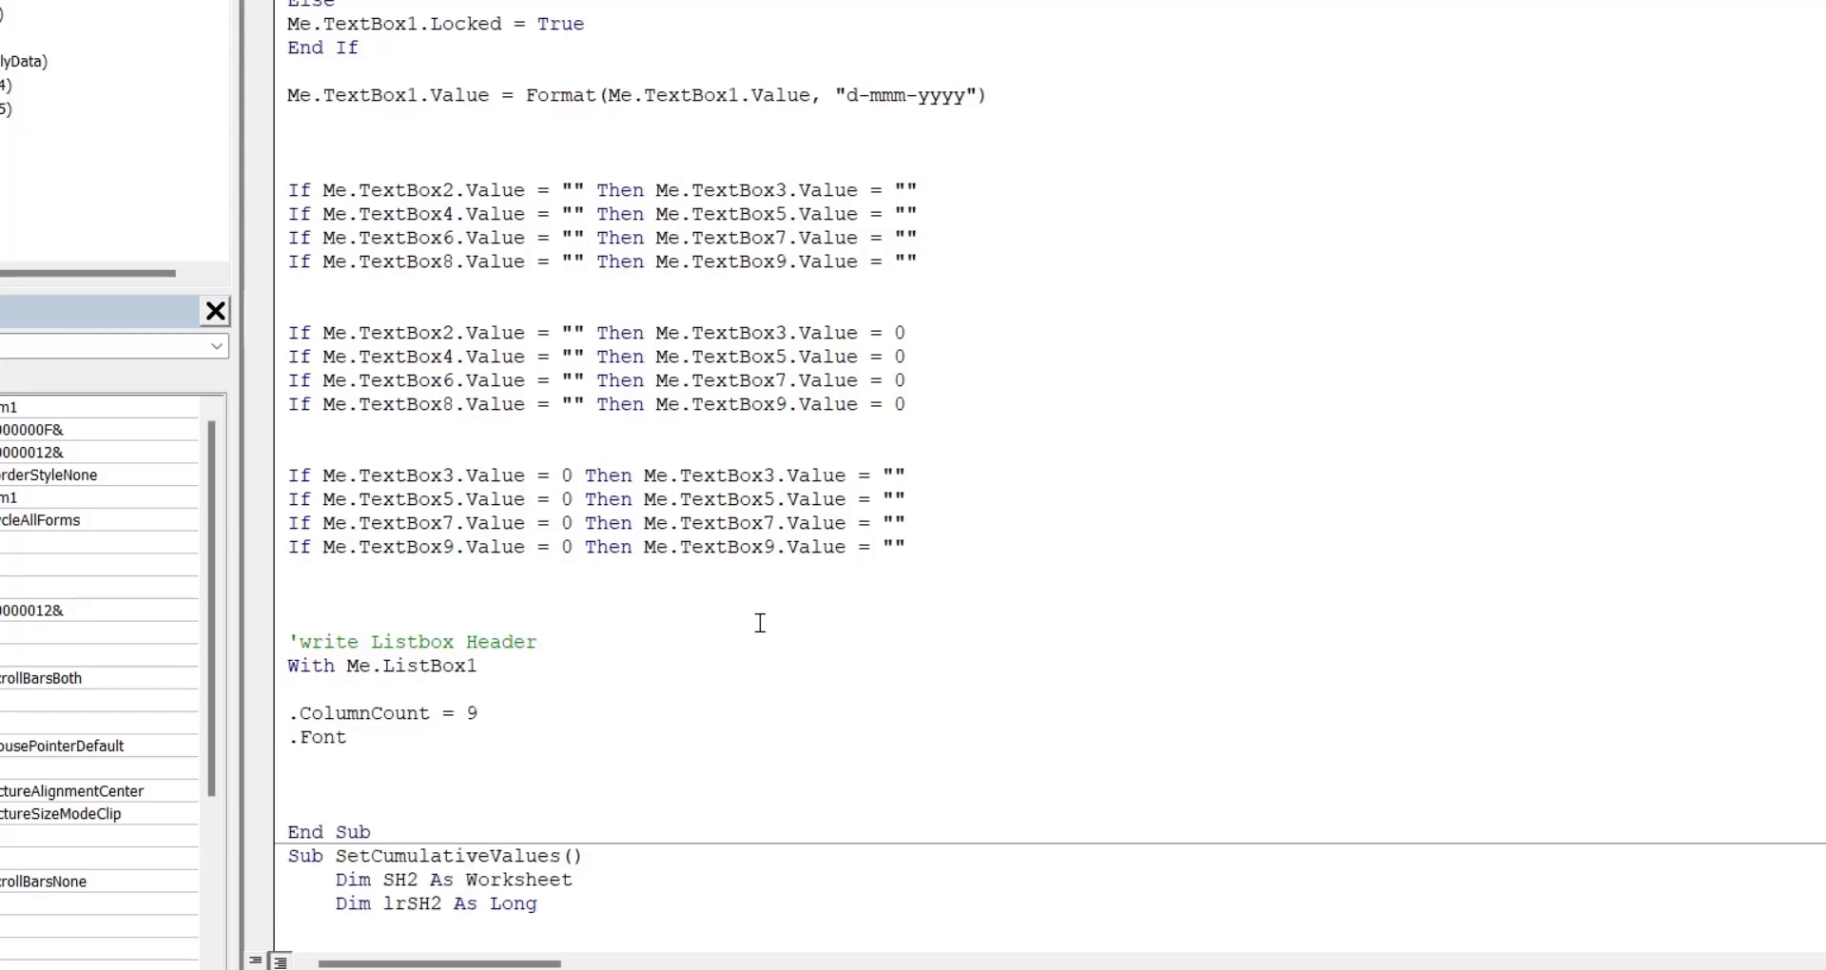
text(.si)
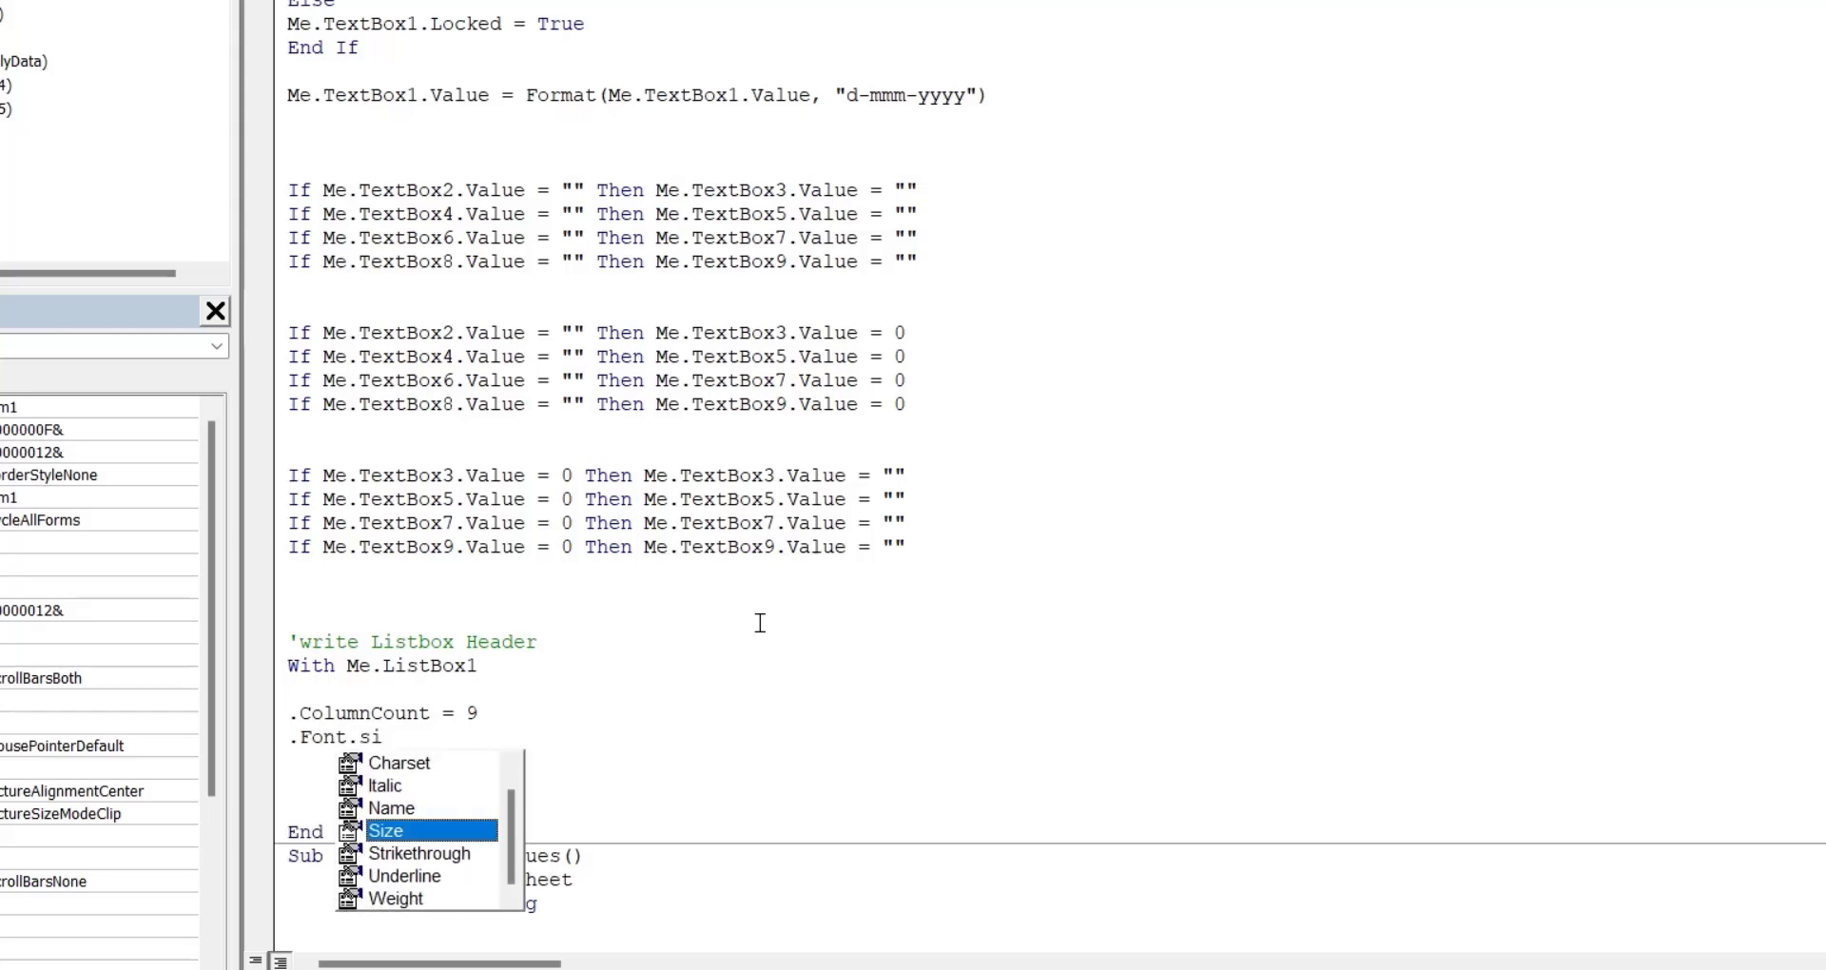
key(Tab)
text(=12)
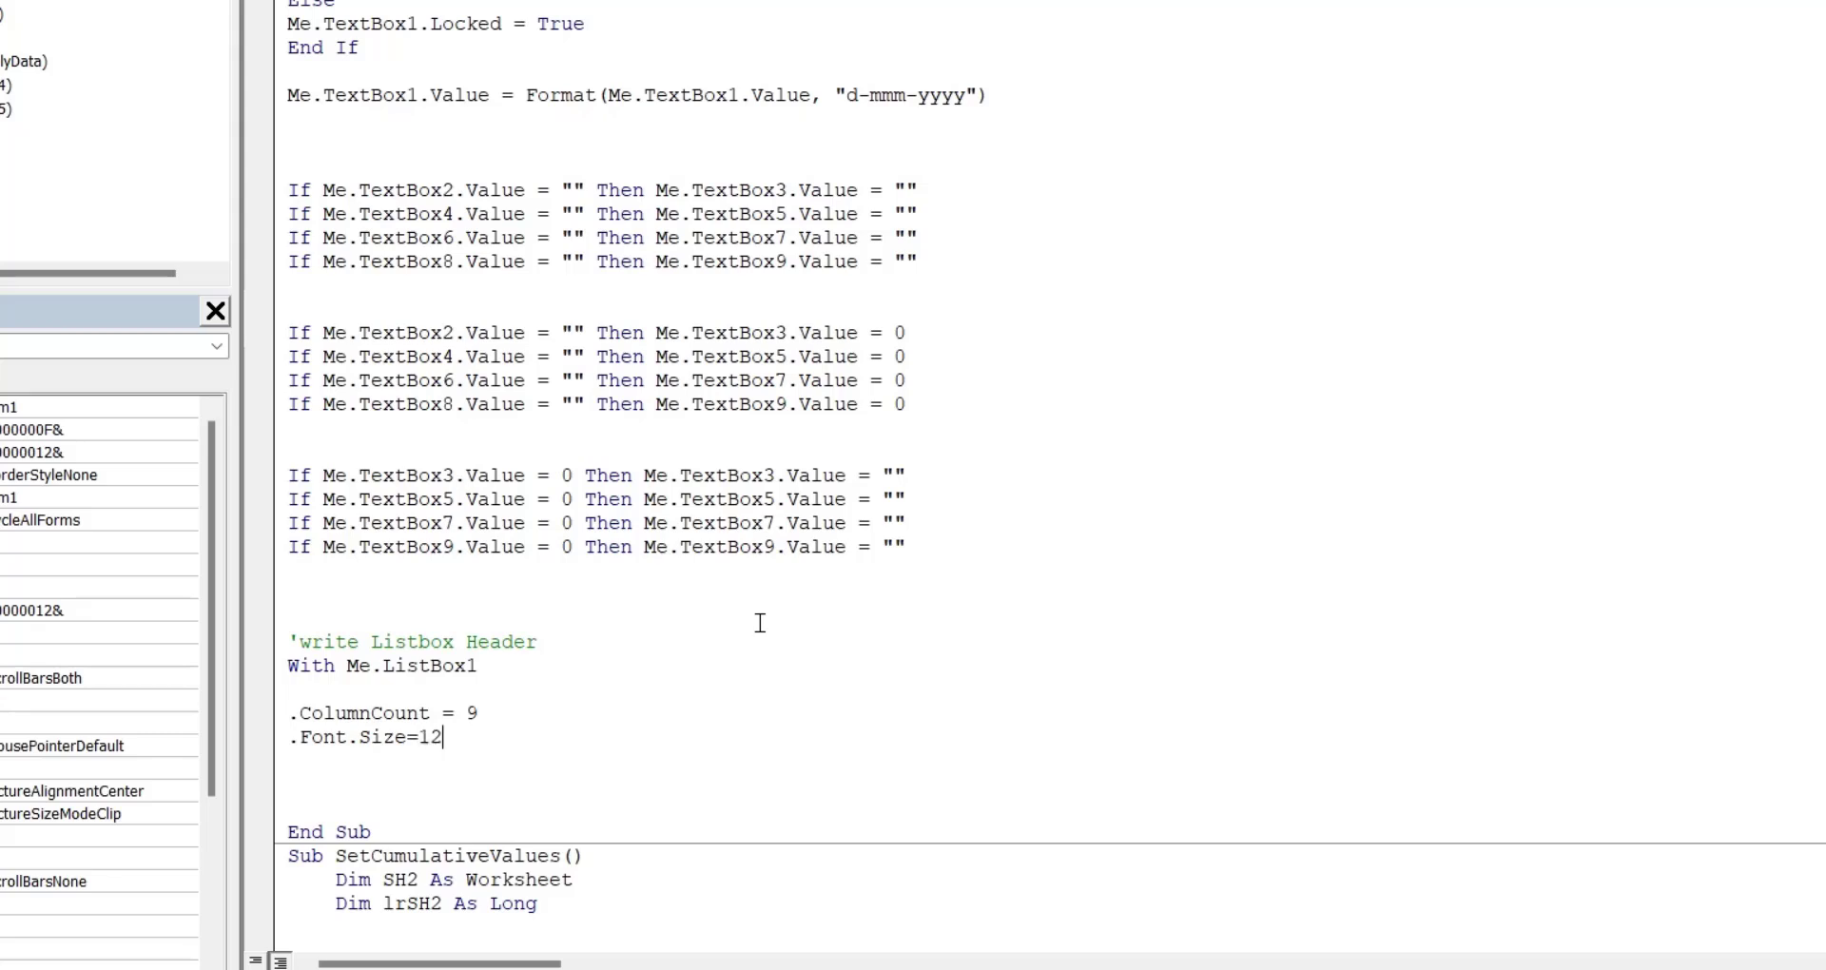
key(Return)
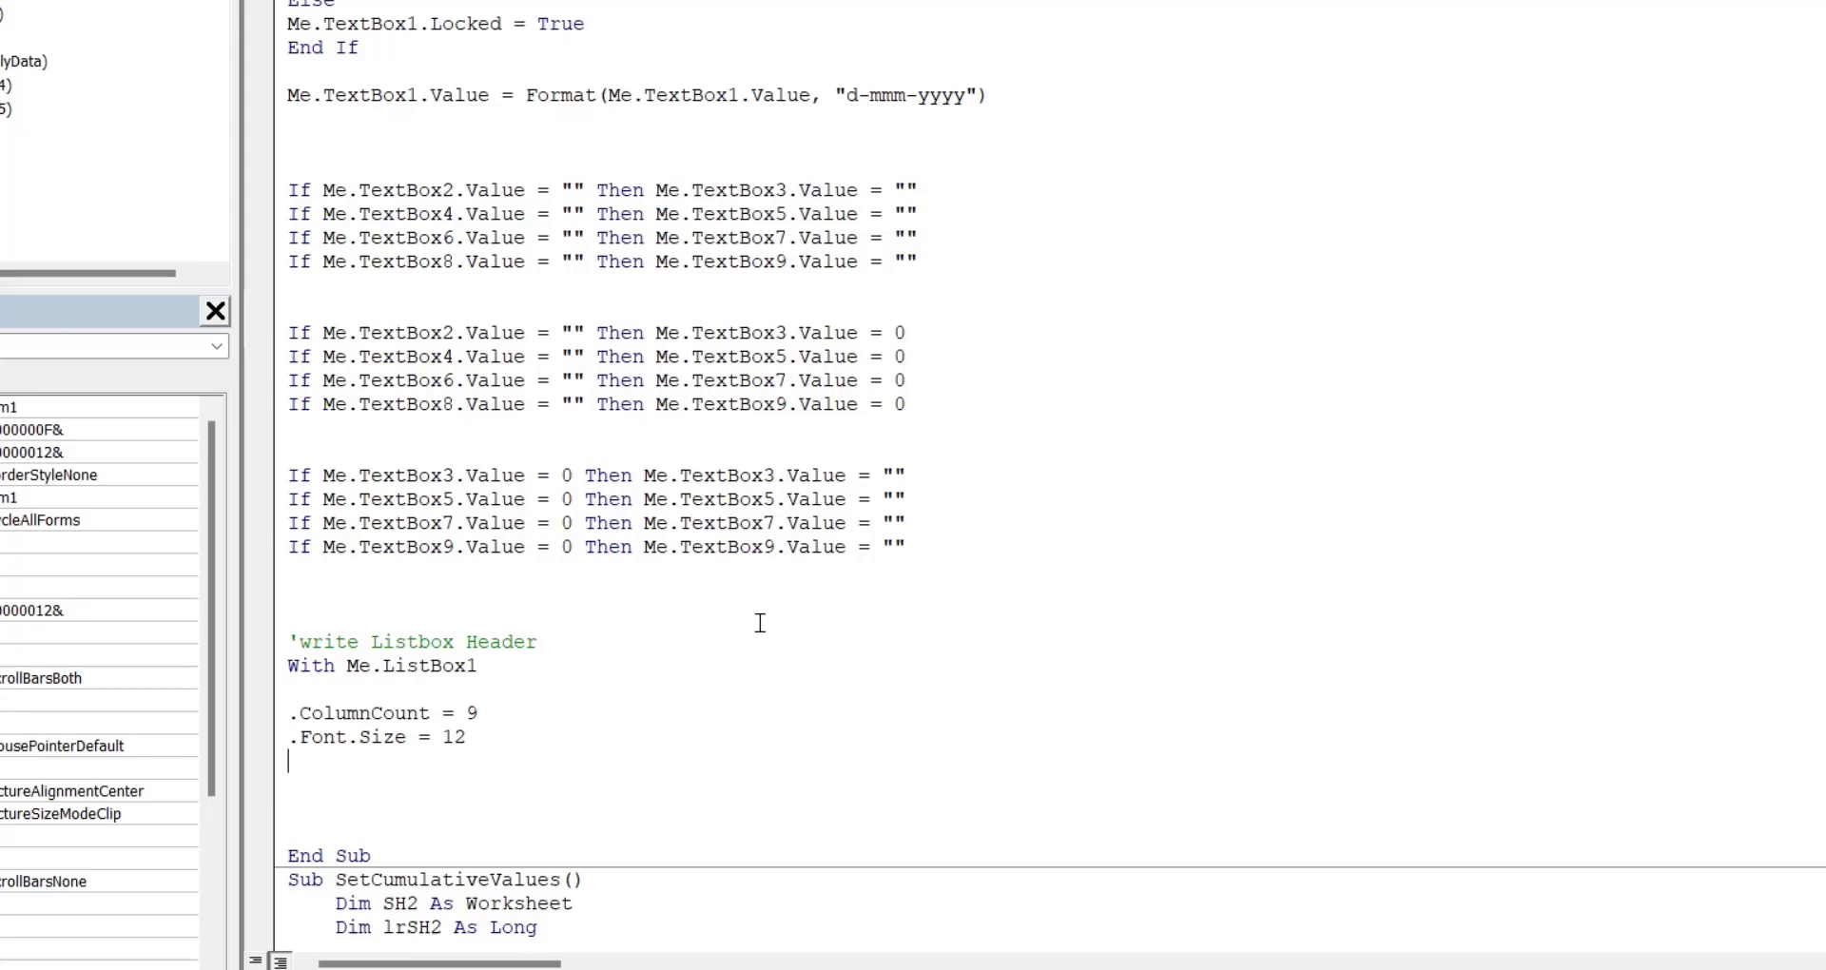
Step: Add an unquoted .ColumnWidths = 78,72,72,72,72,78,78,78,78 line, which raises a compile error
text(.)
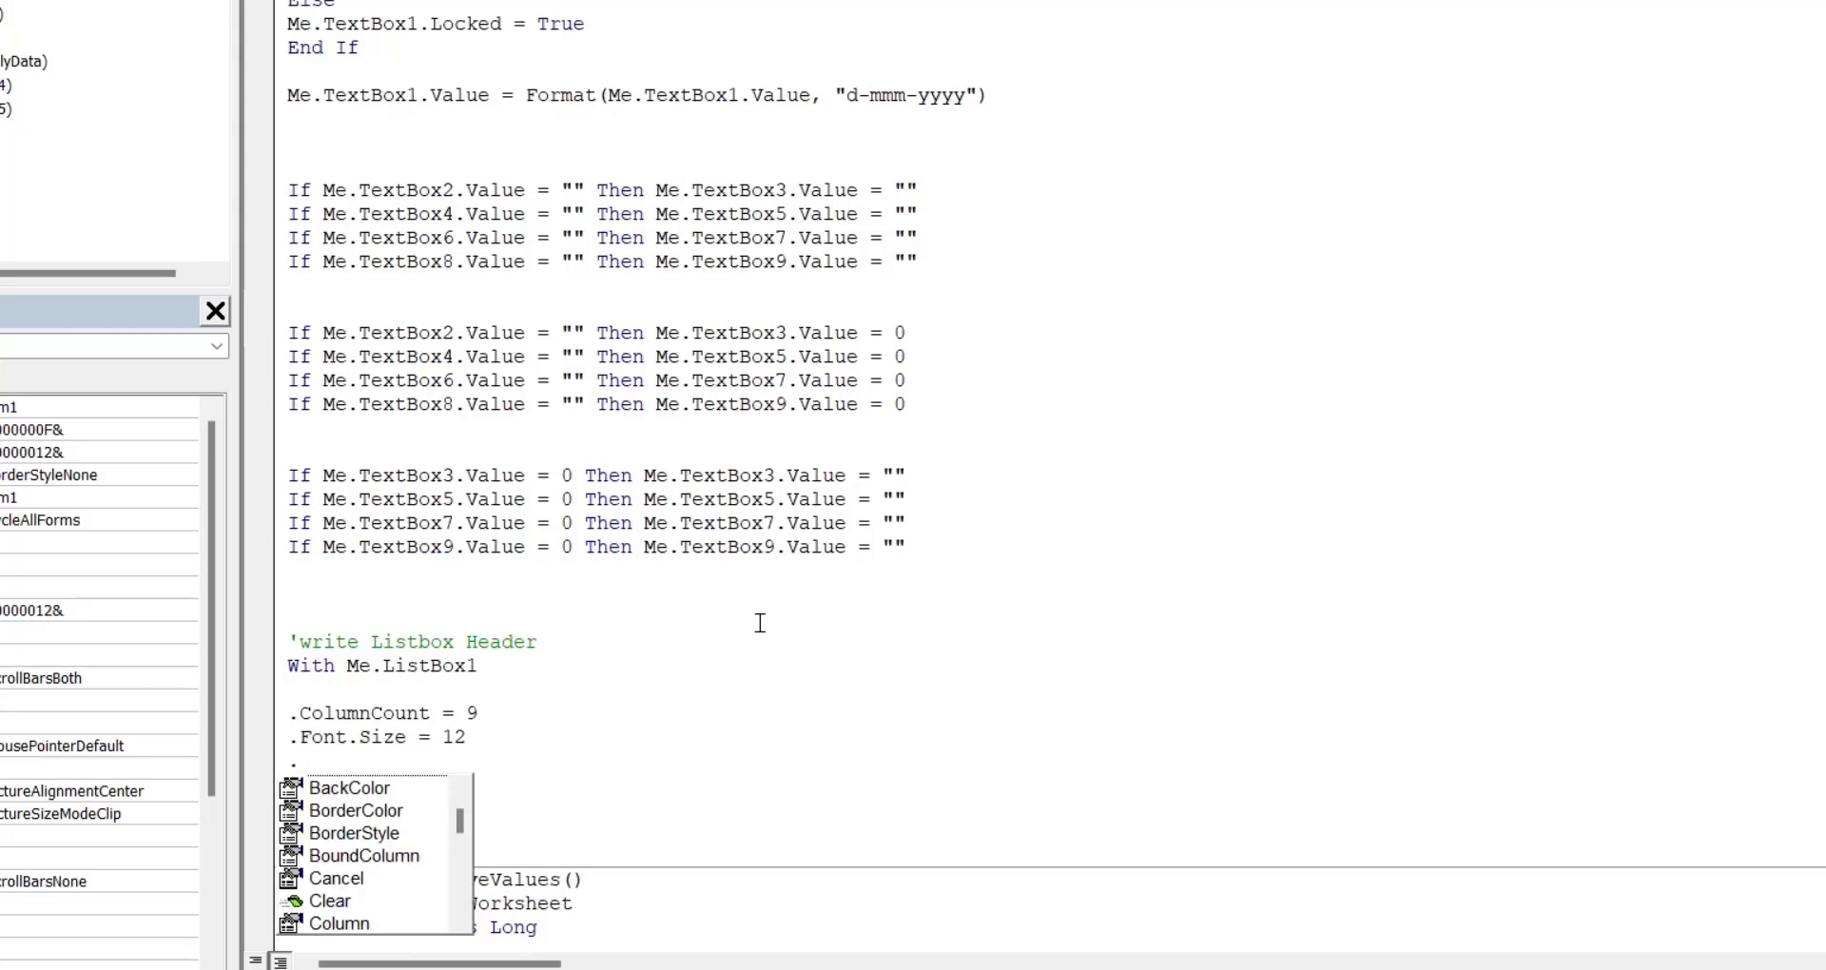
text(colu)
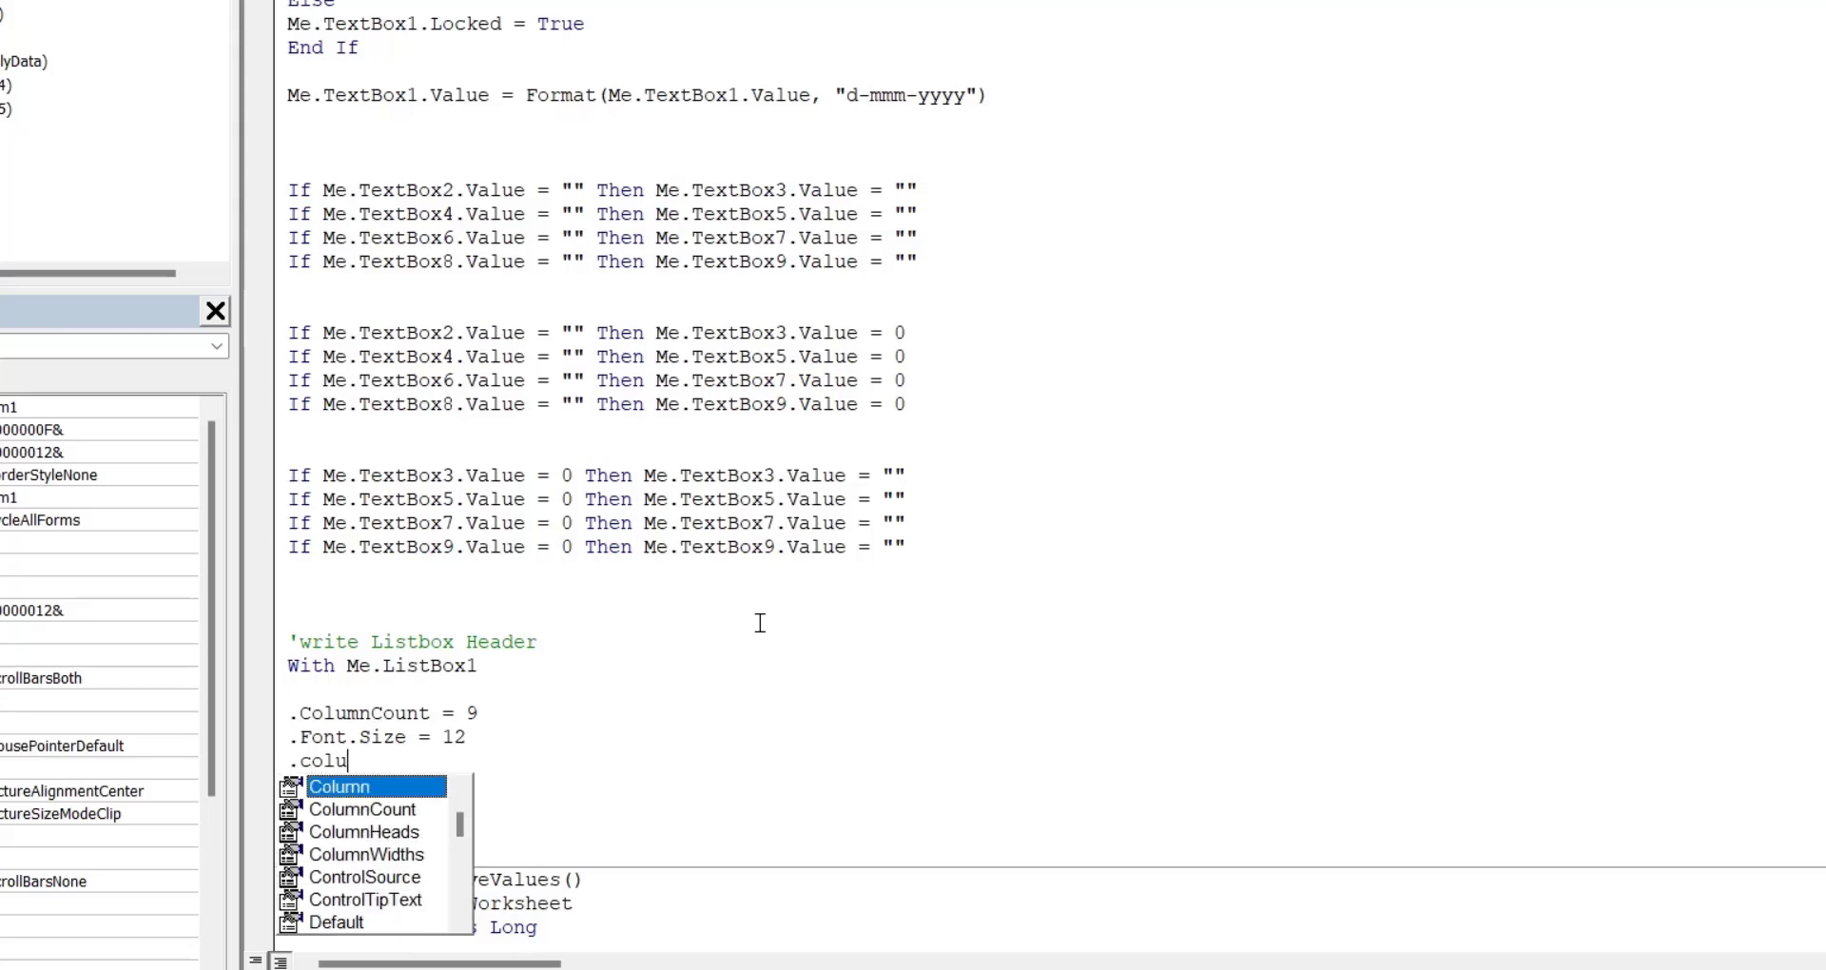
key(Down)
key(Down)
key(Down)
key(Tab)
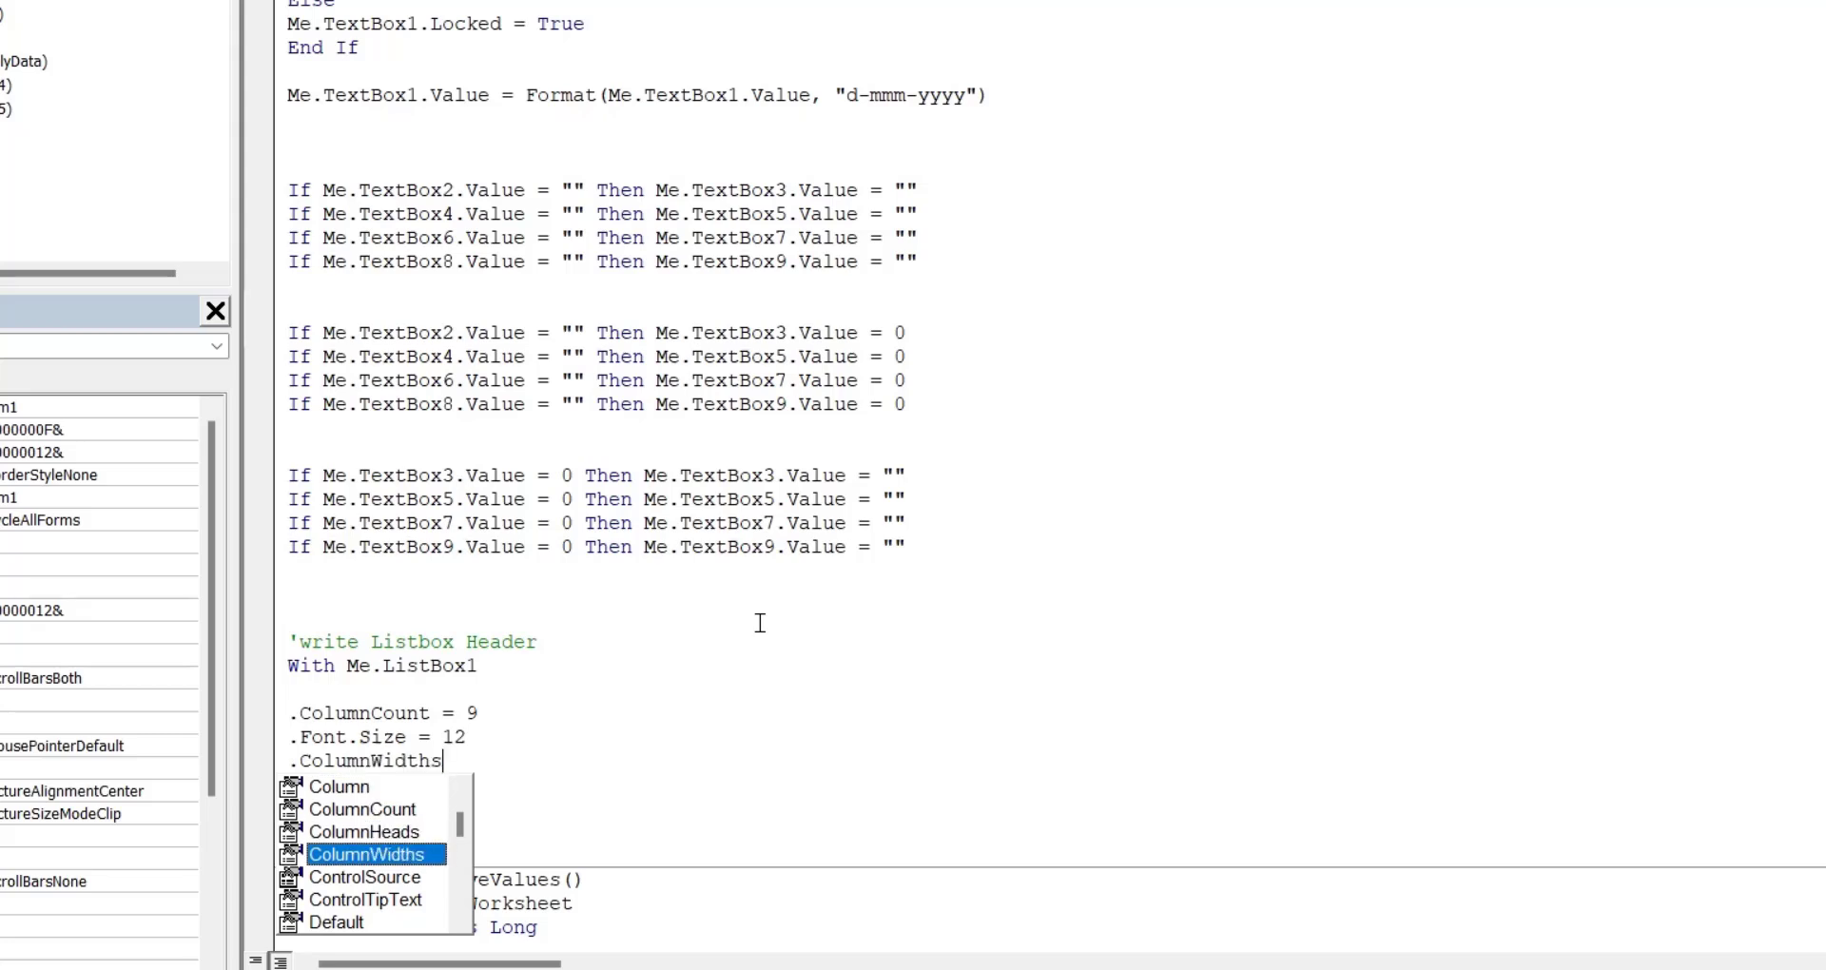
text(=)
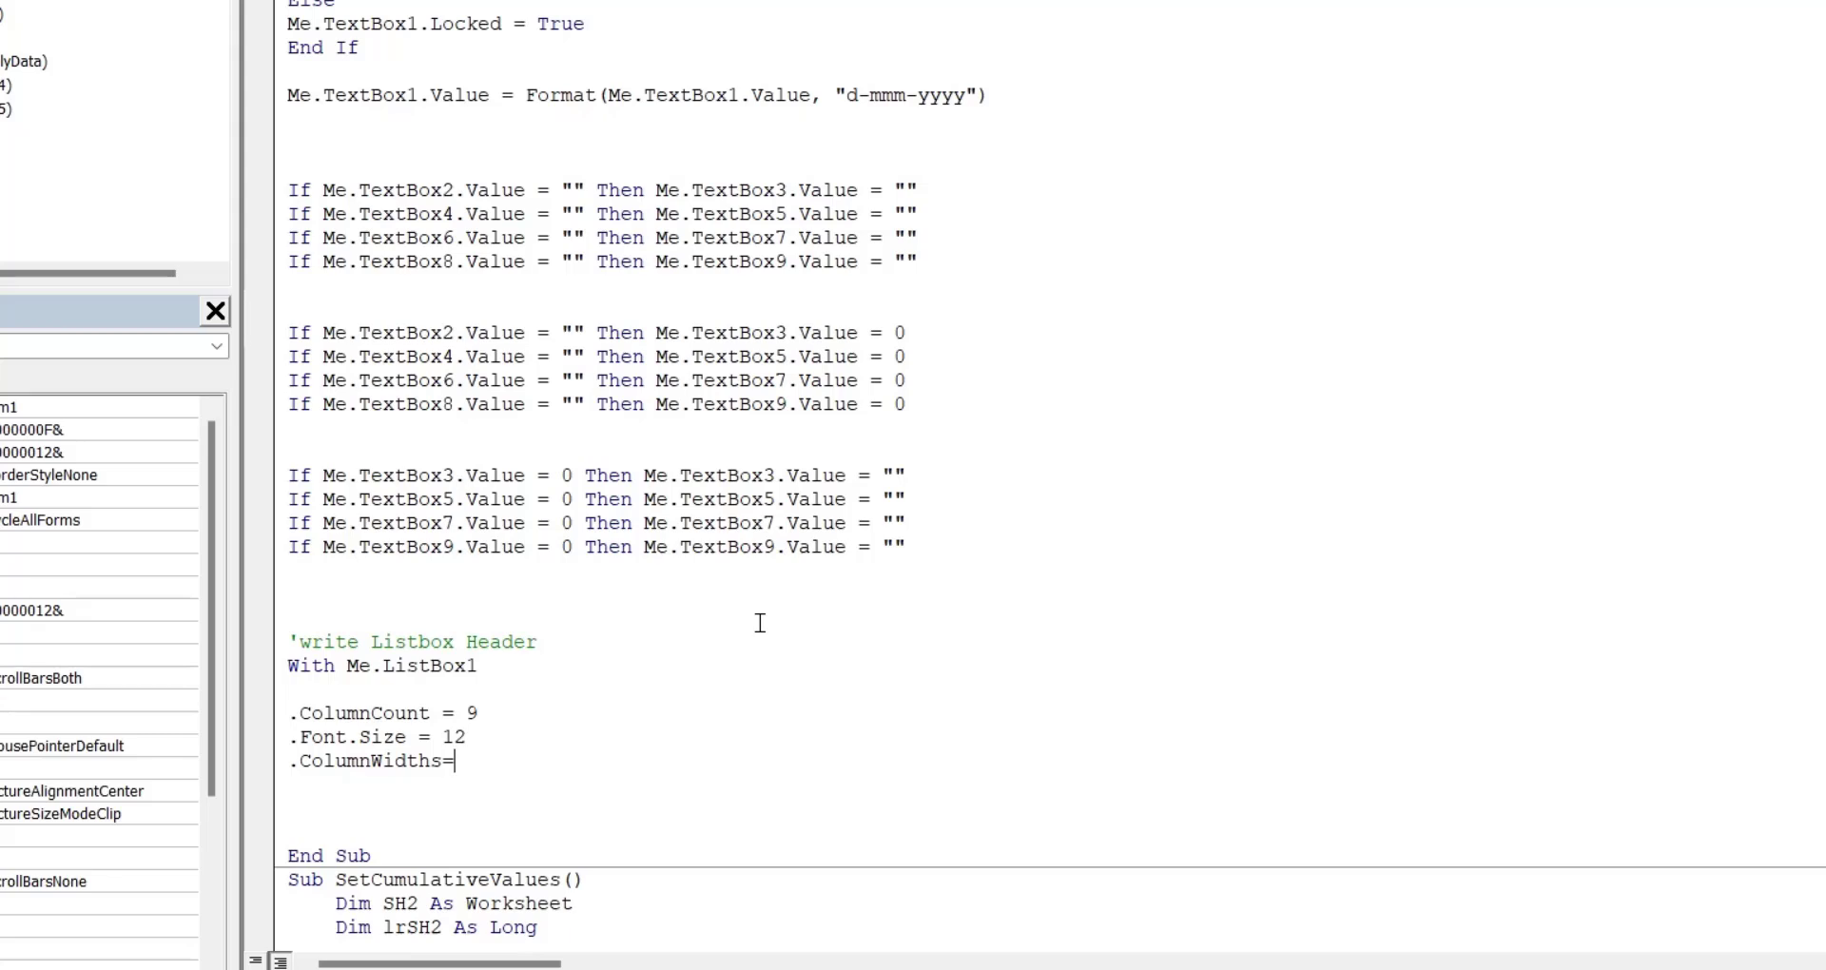
text(78,)
text(72)
text(7)
key(BackSpace)
text(72)
text(,)
text(72)
text(,7)
text(2)
text(,78,)
text(78,)
text(78,78)
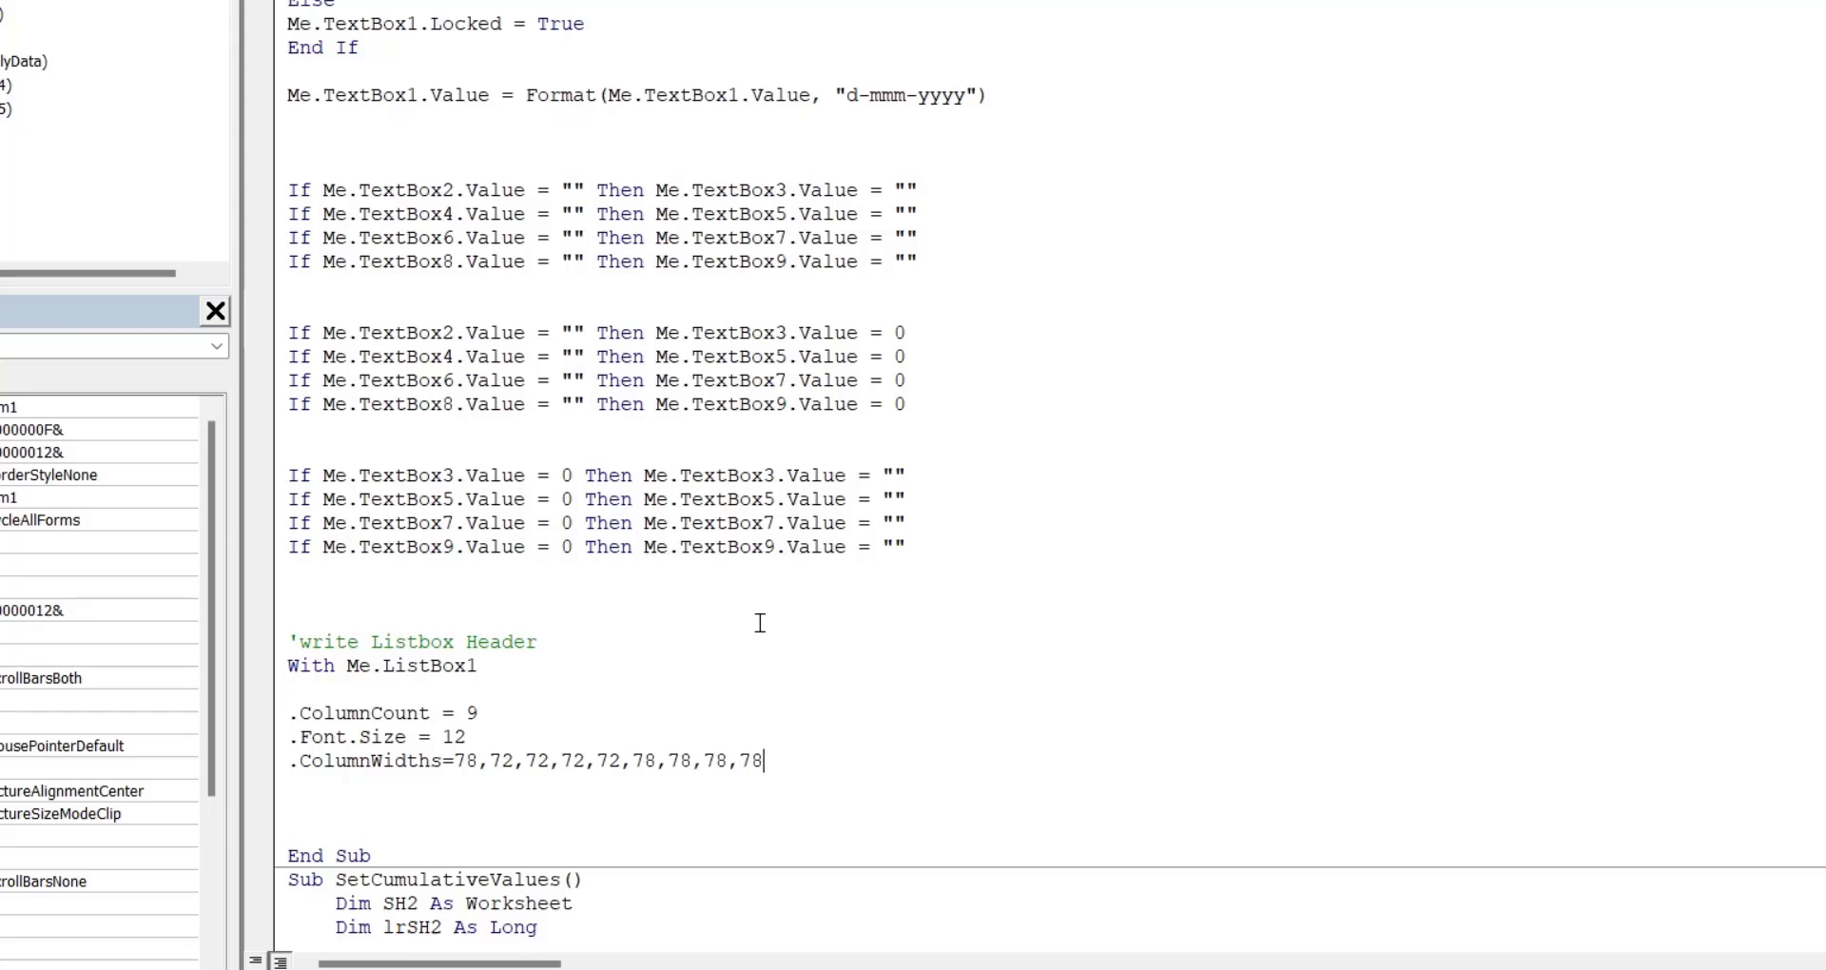
key(Return)
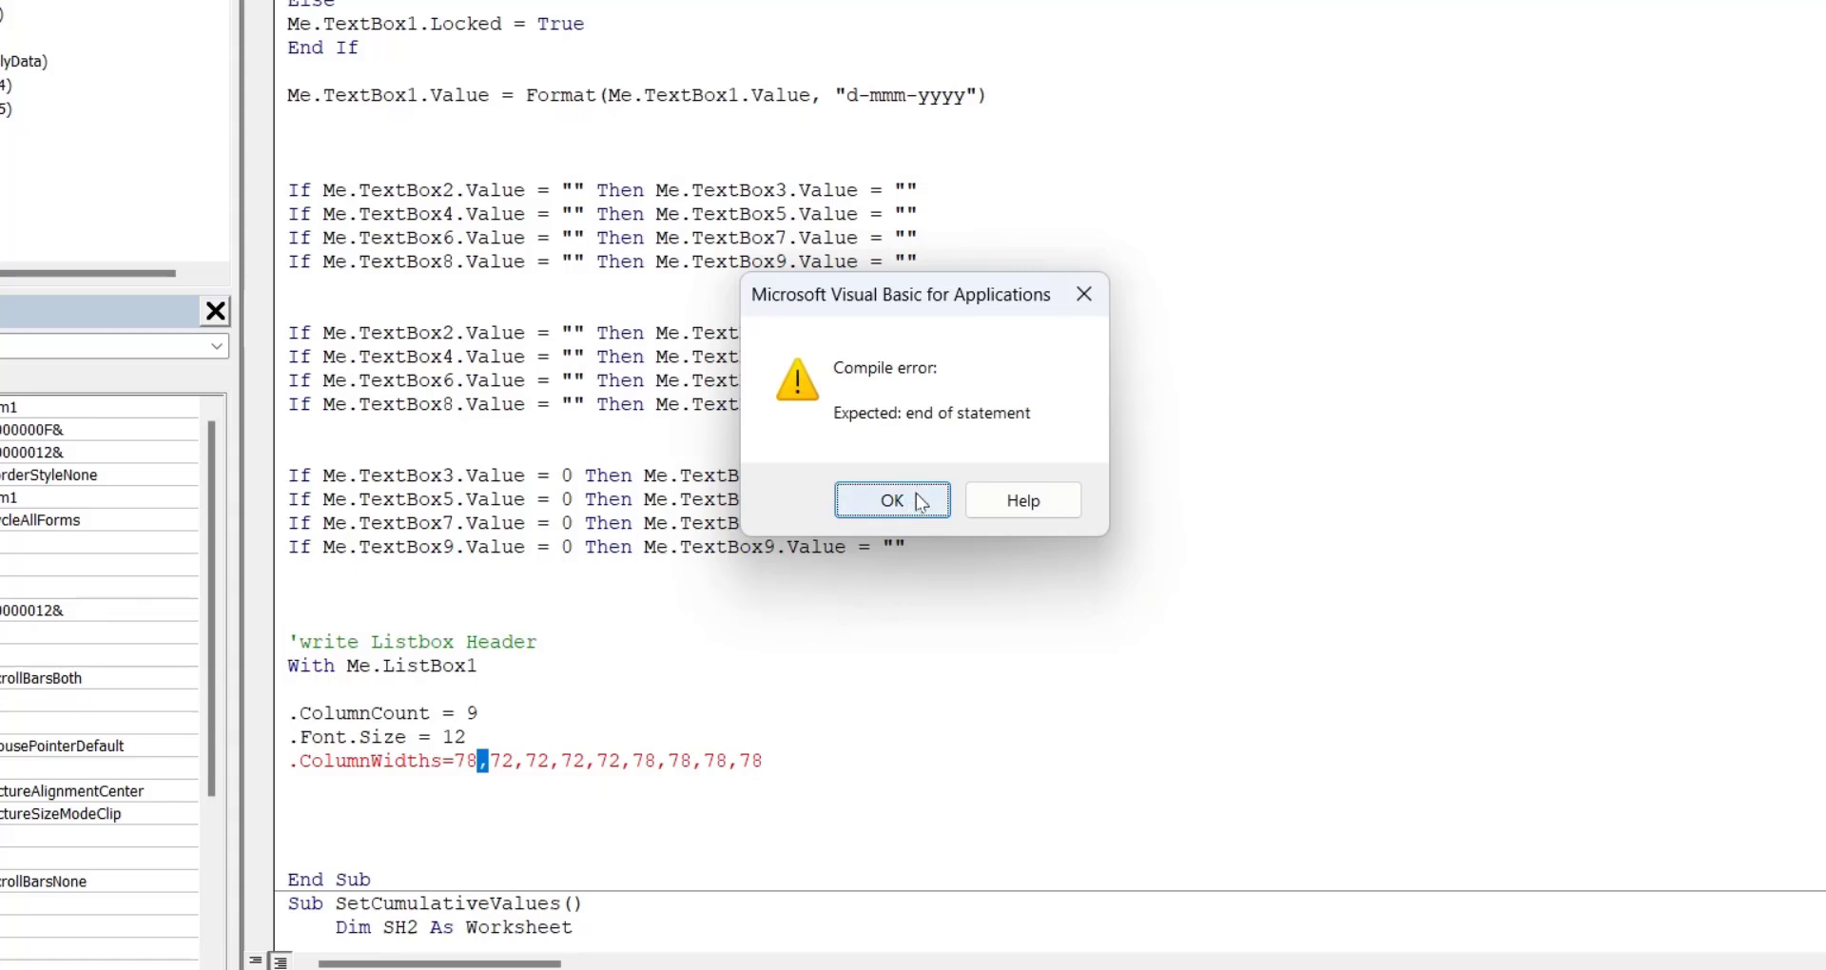
Step: Dismiss the compile error and quote the ColumnWidths value as "78,72,72,72,72,78,78,78,78"
click(916, 496)
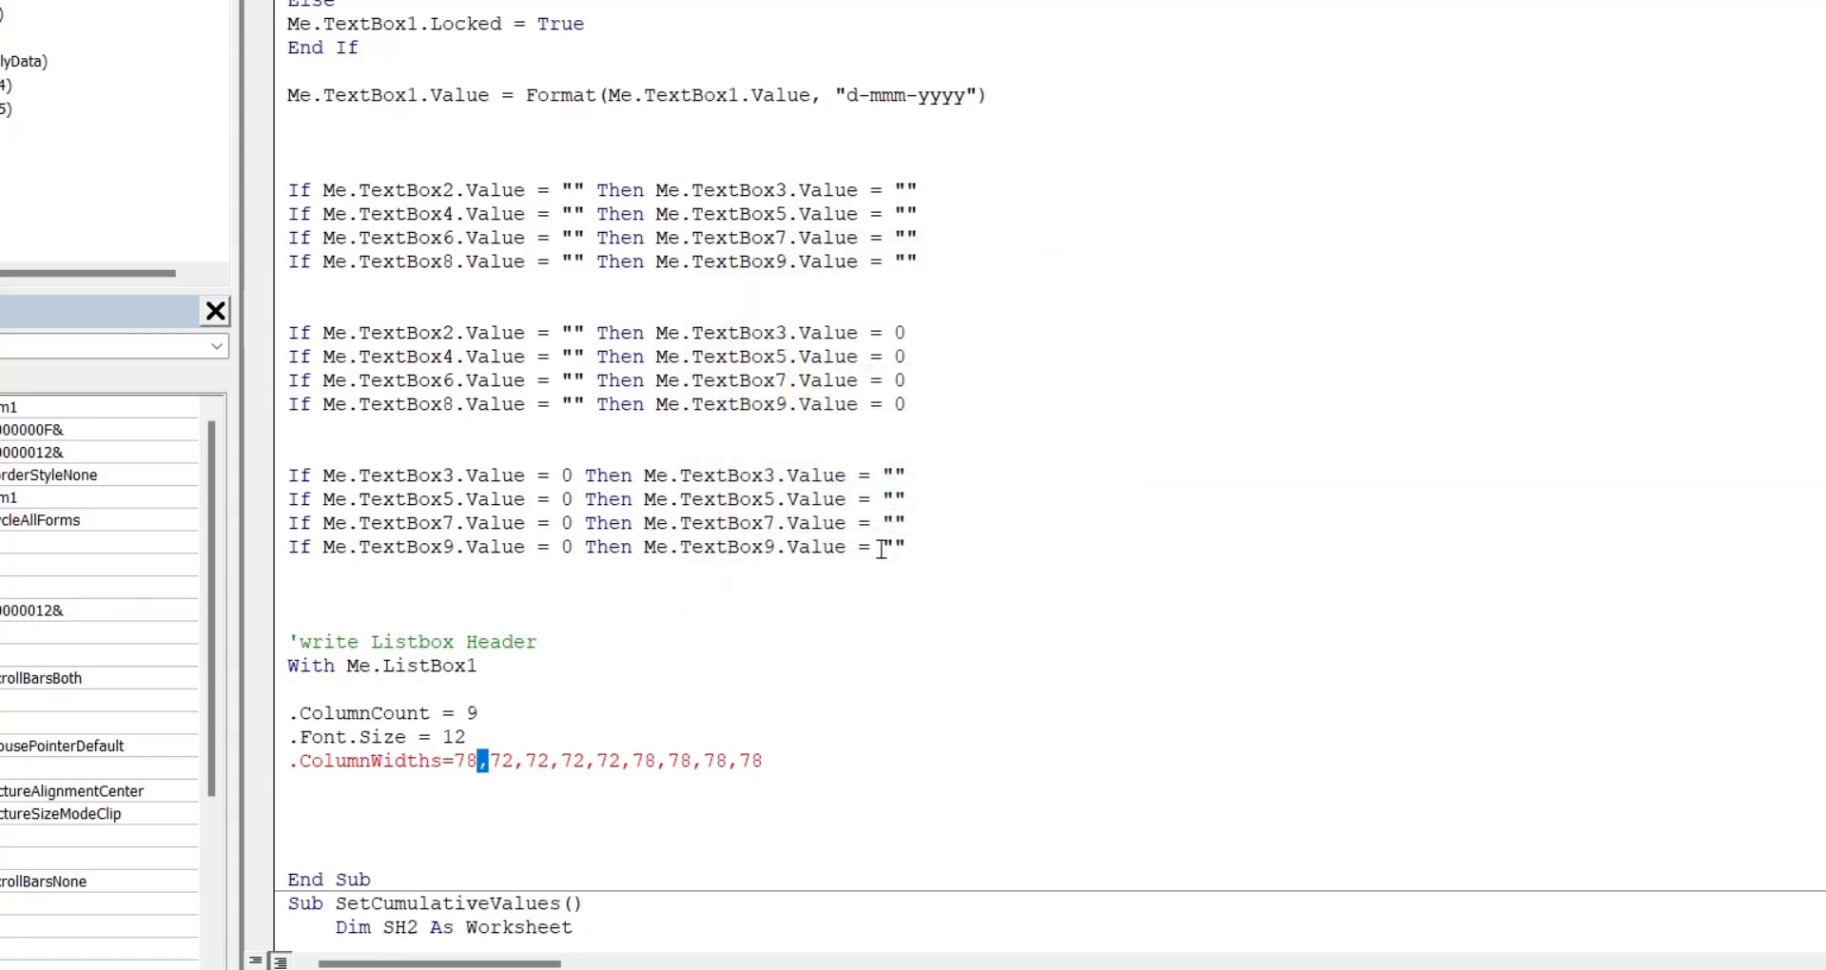
click(456, 758)
text(")
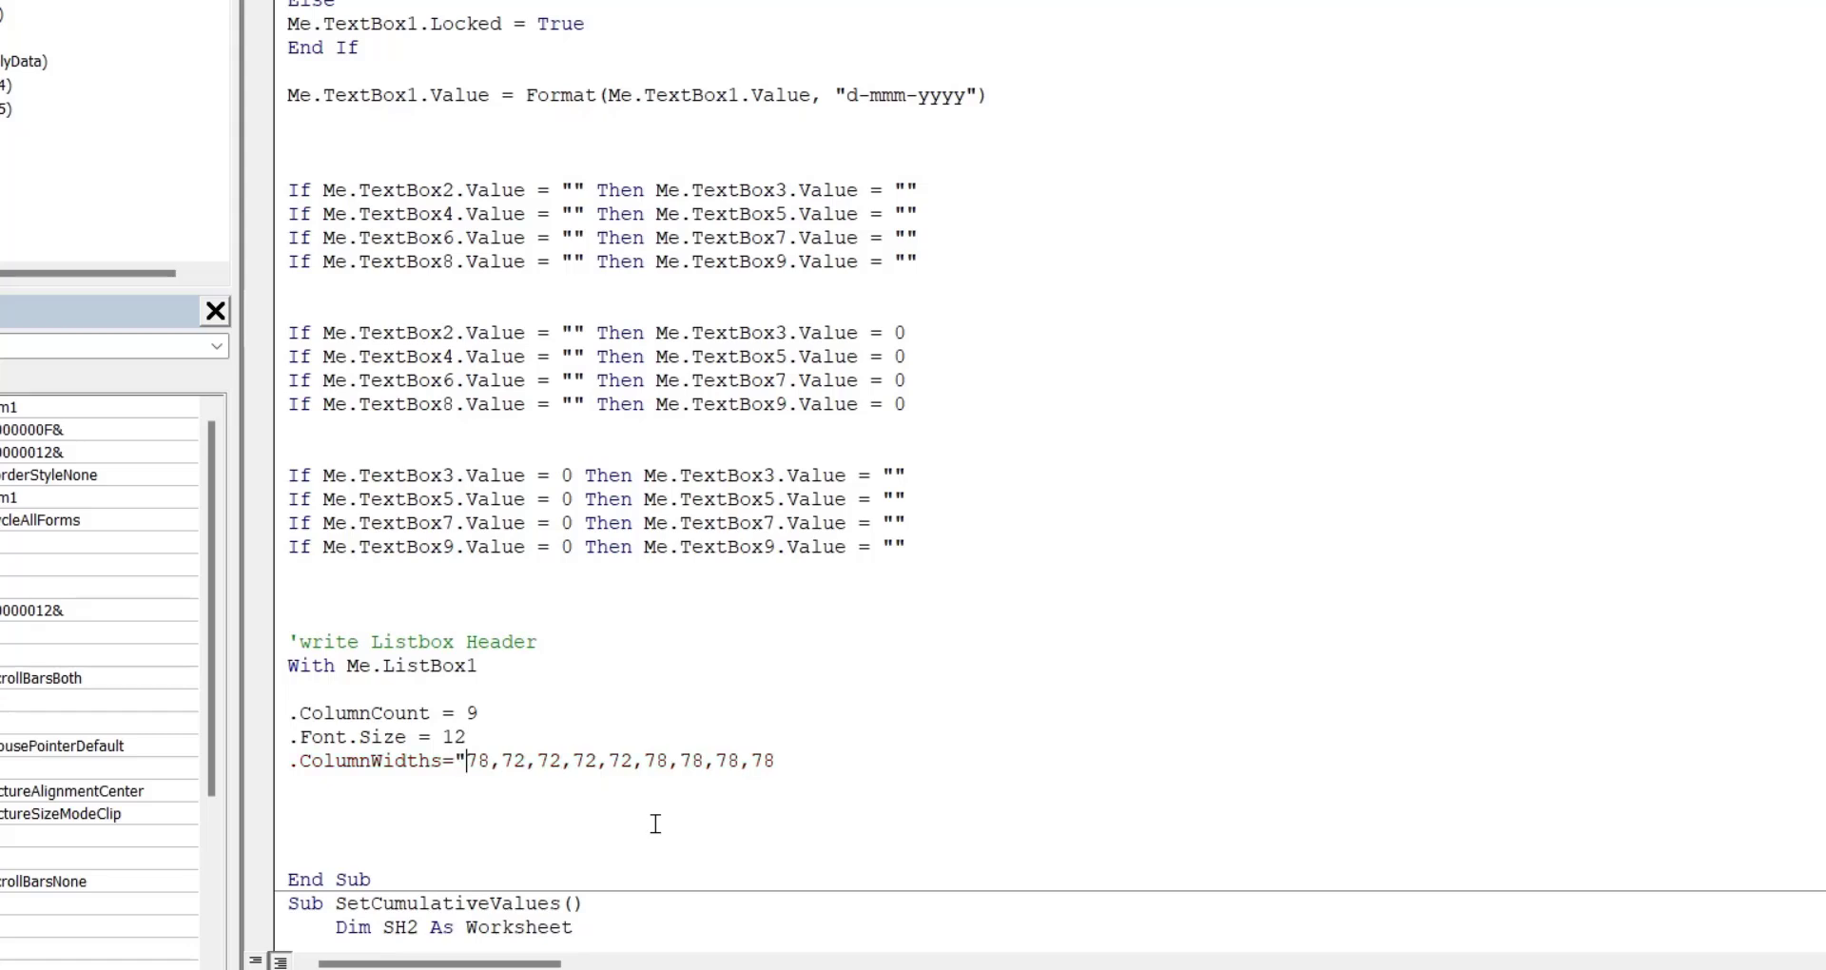
click(342, 785)
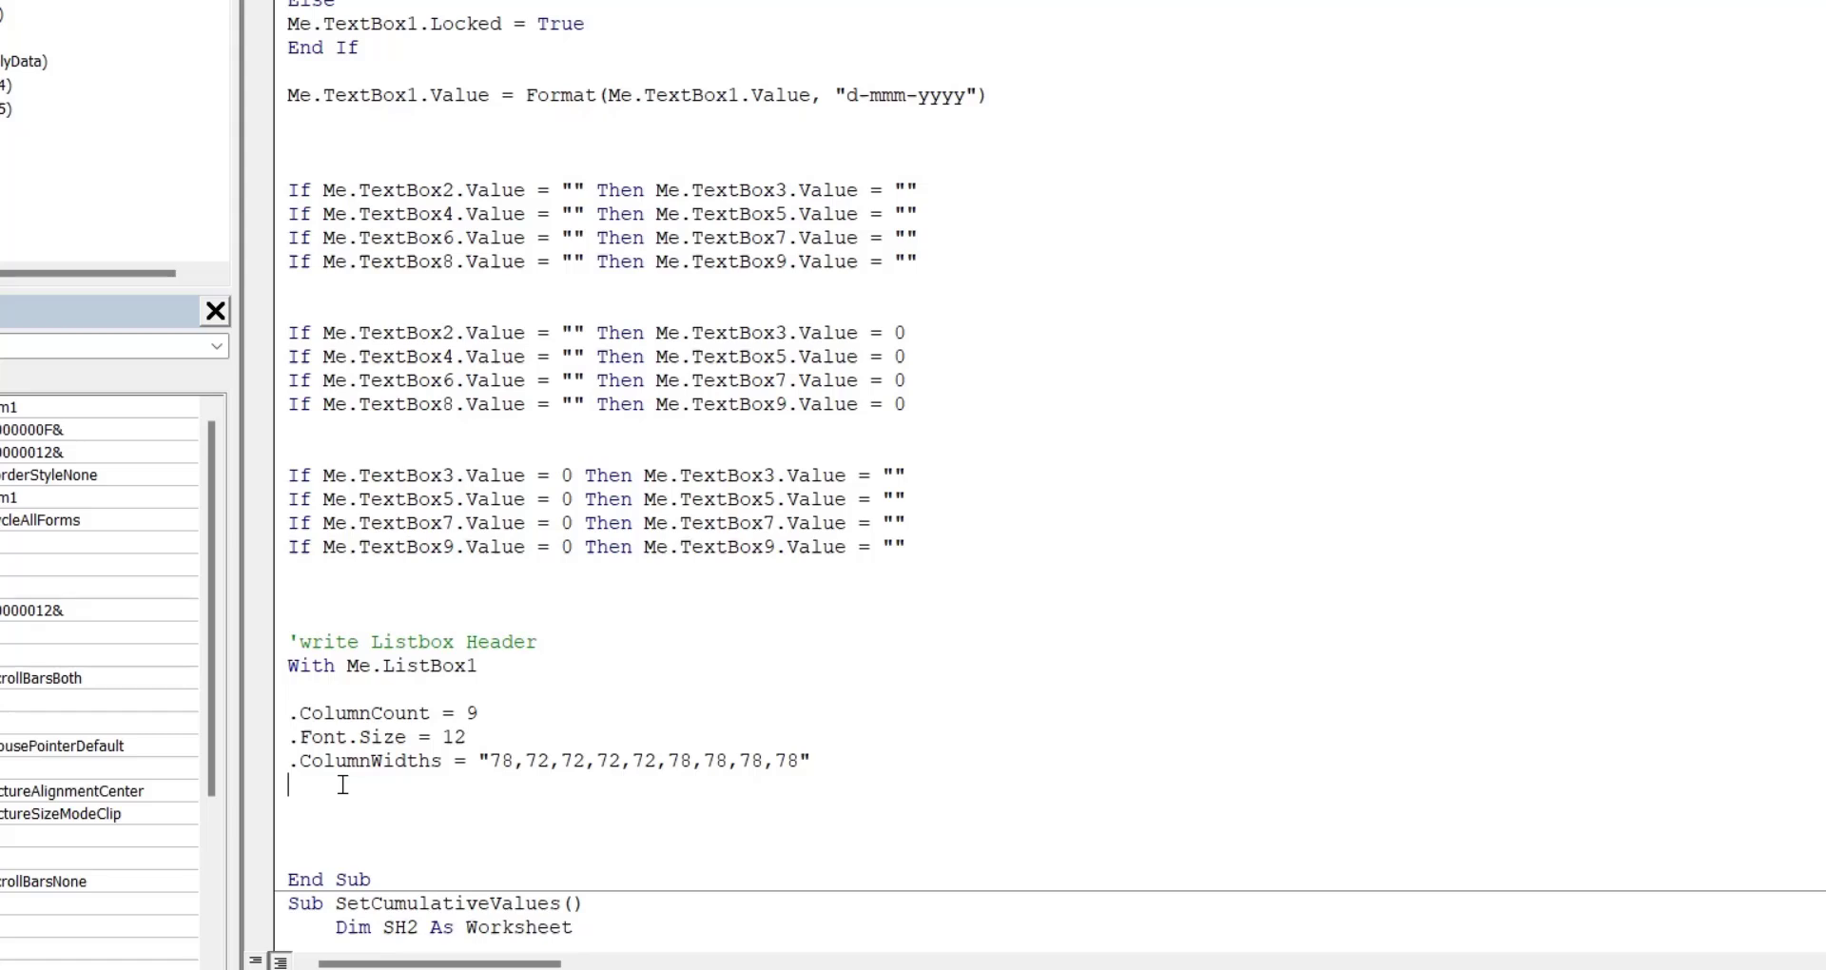
Step: Add the first headers: .AddItem "Date" and .List(0,1) = "Prod.Bags"
text(.add)
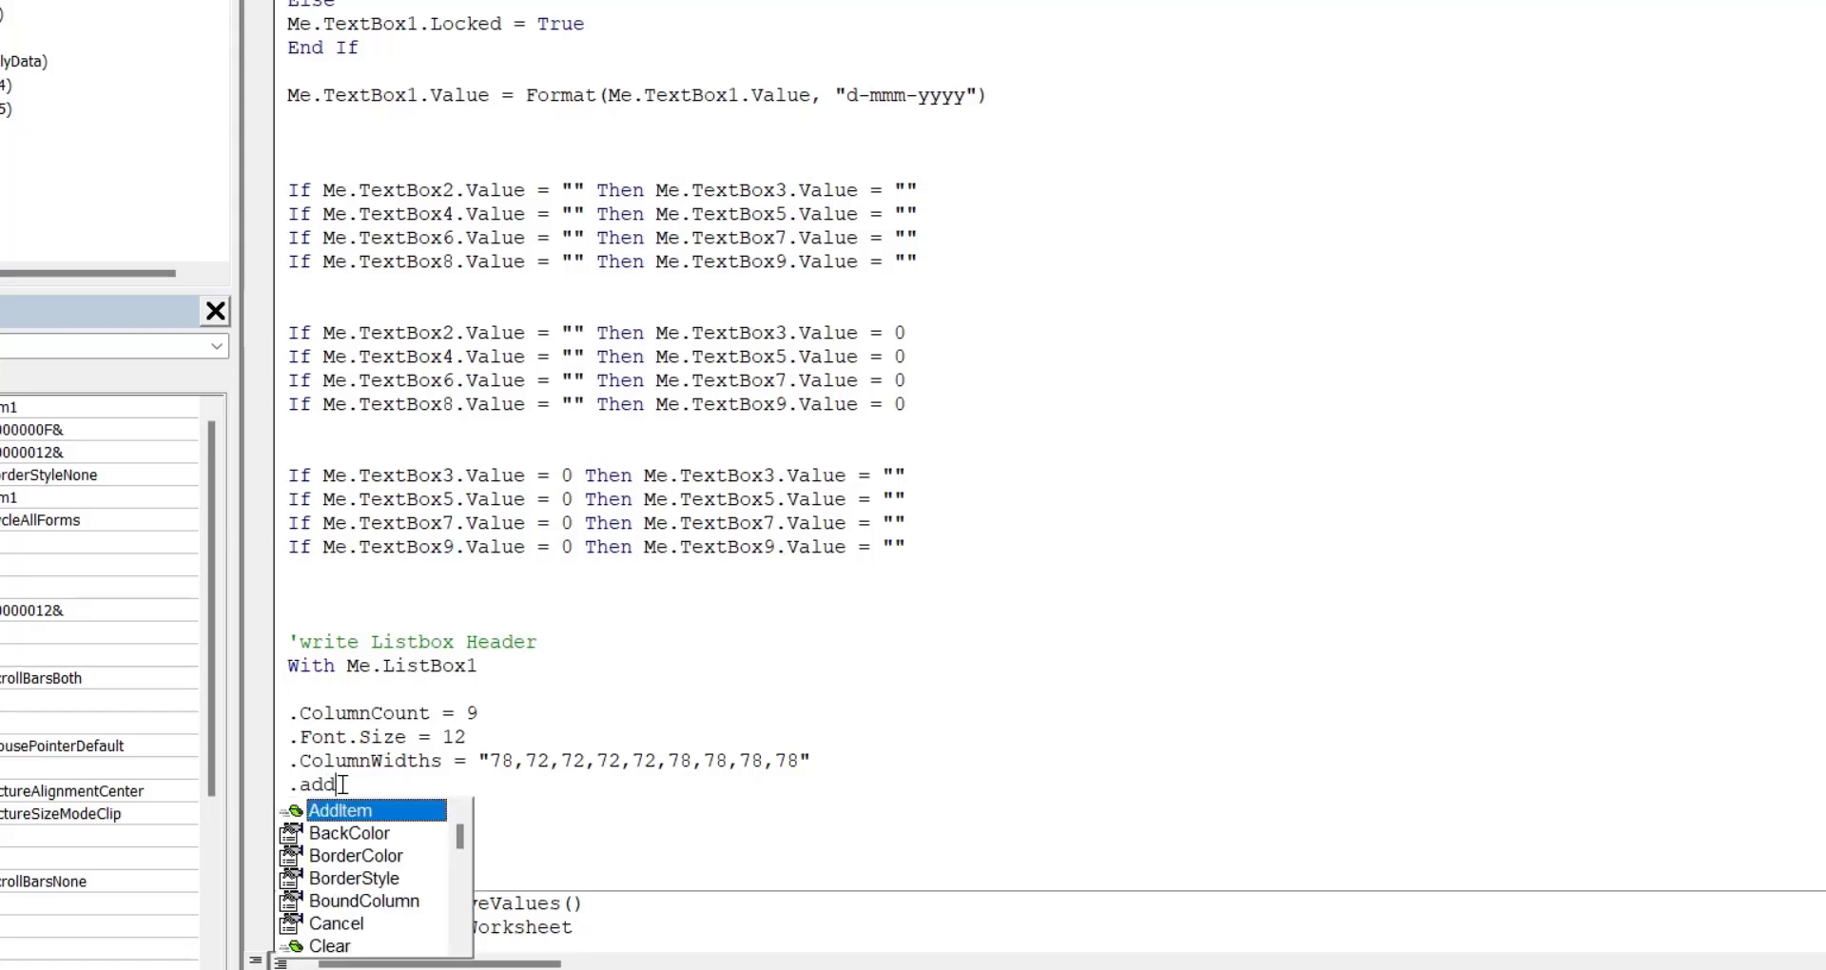
key(Tab)
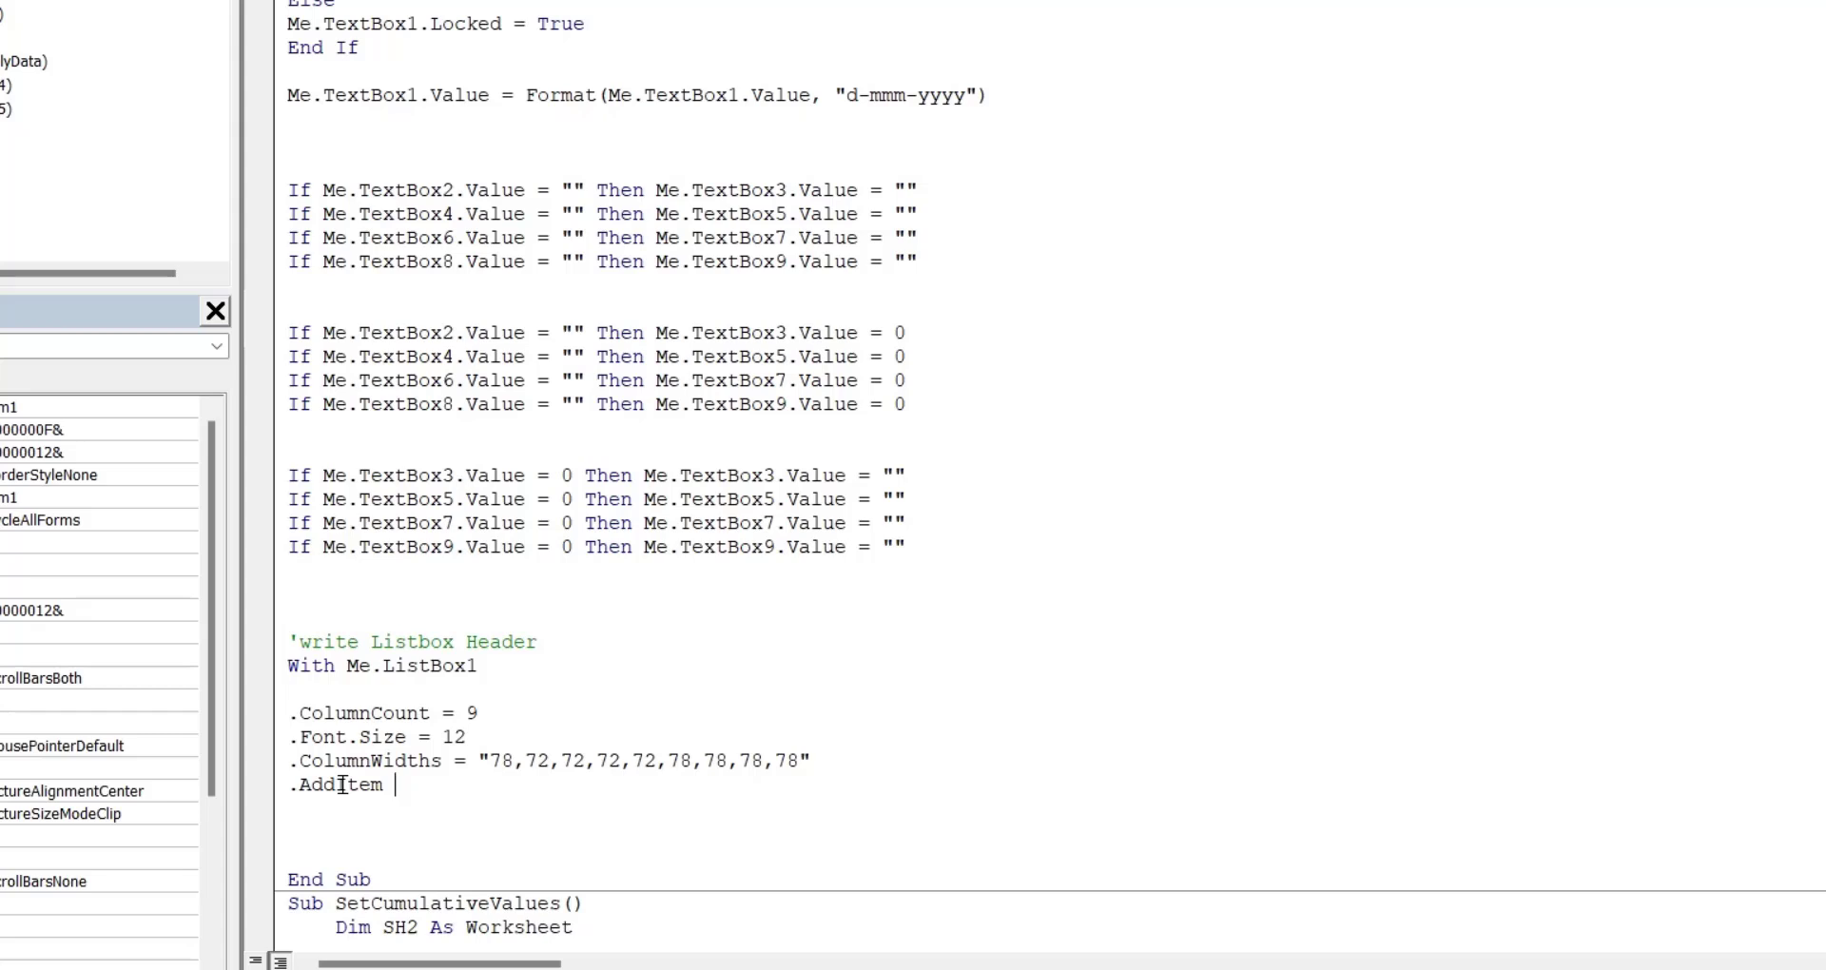
text(")
text(Date)
text(")
key(Return)
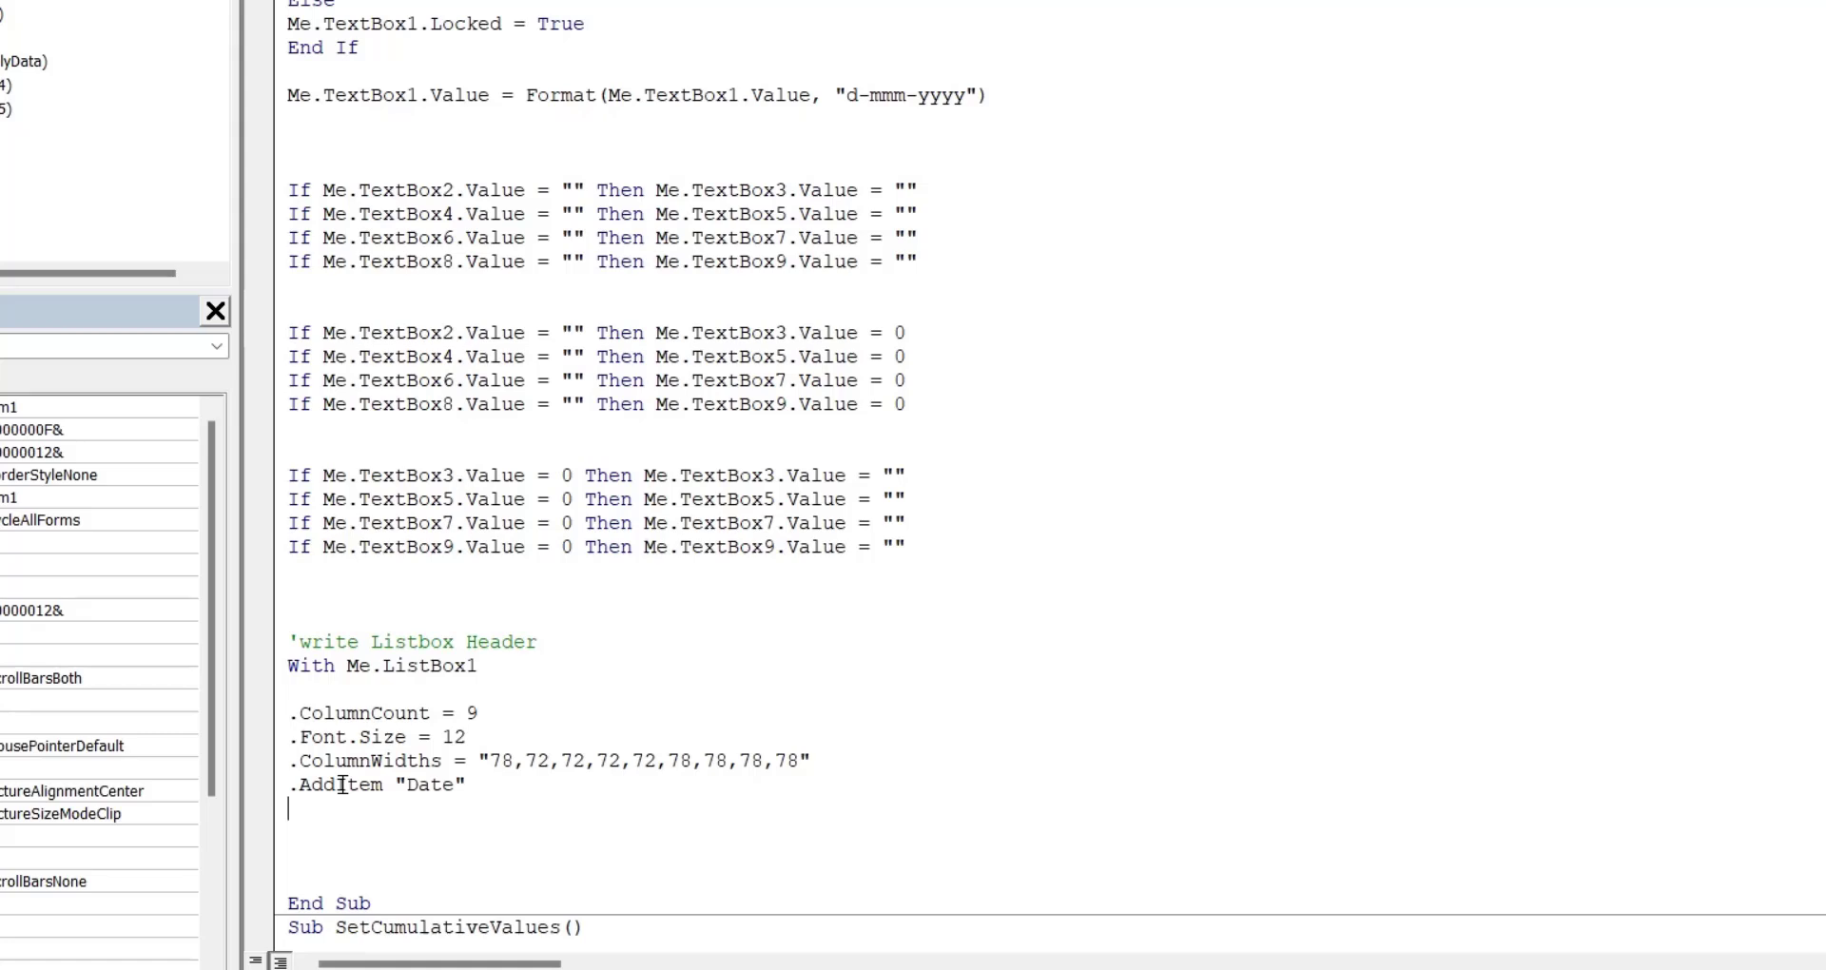
text(.Li)
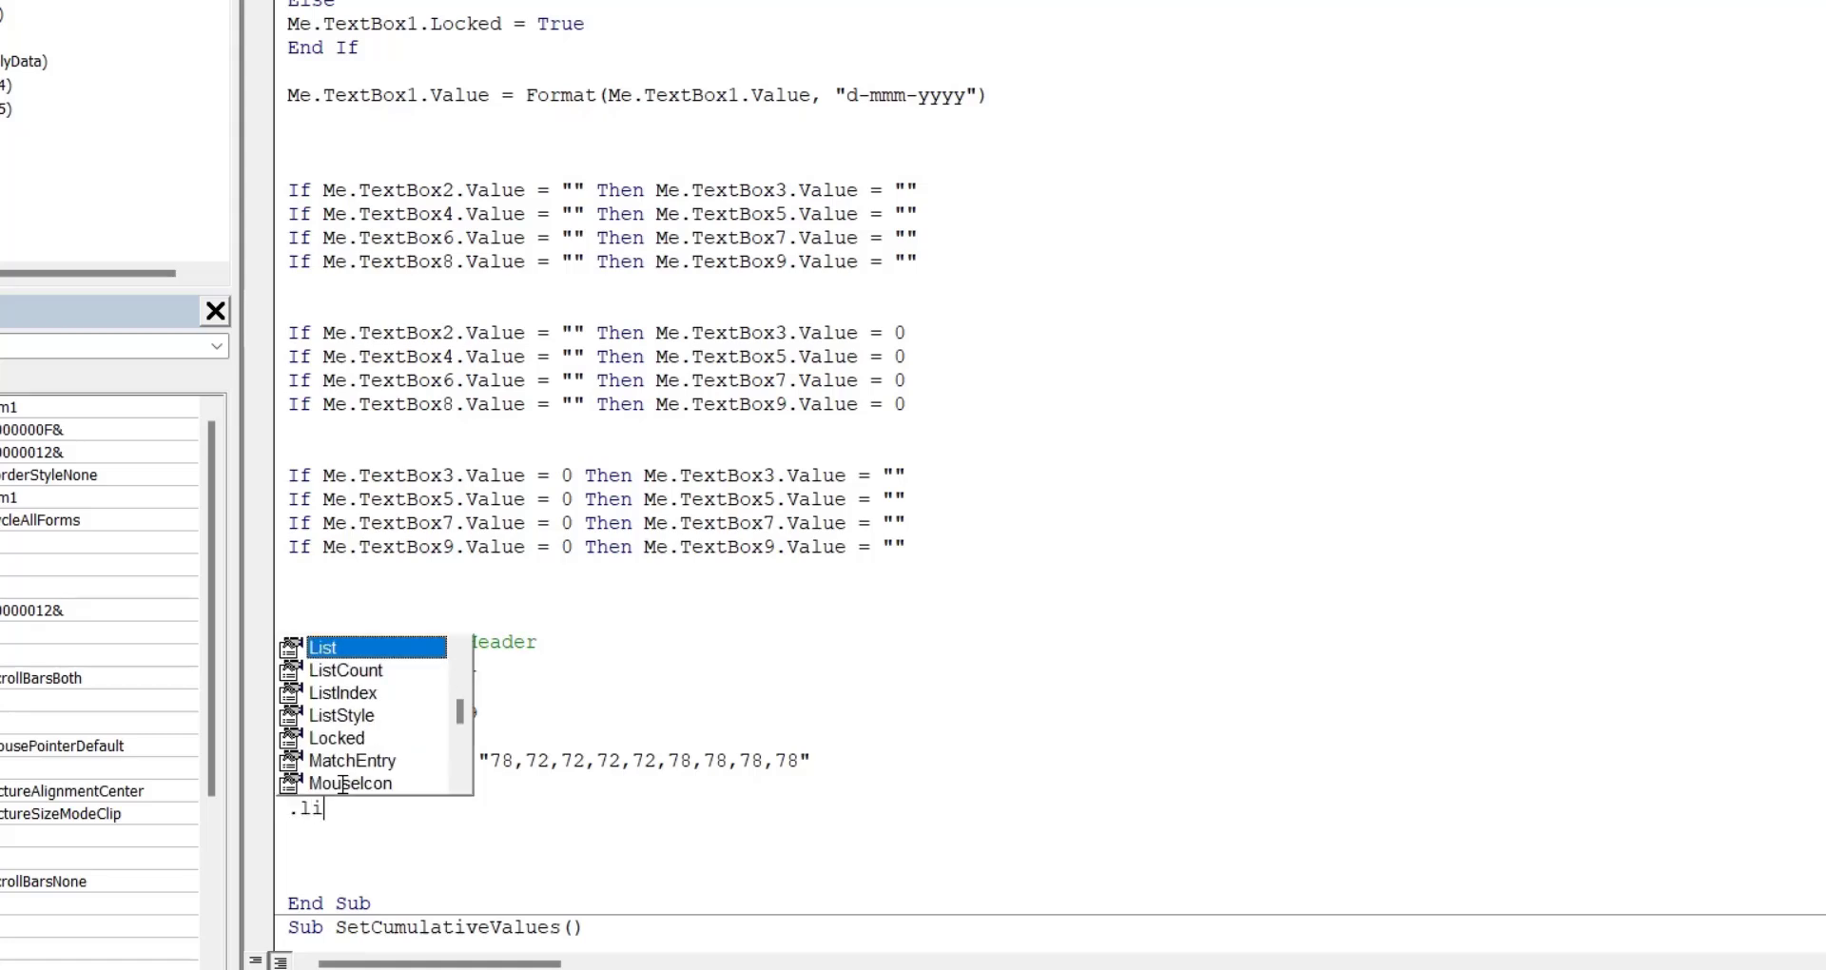
text(st)
key(Escape)
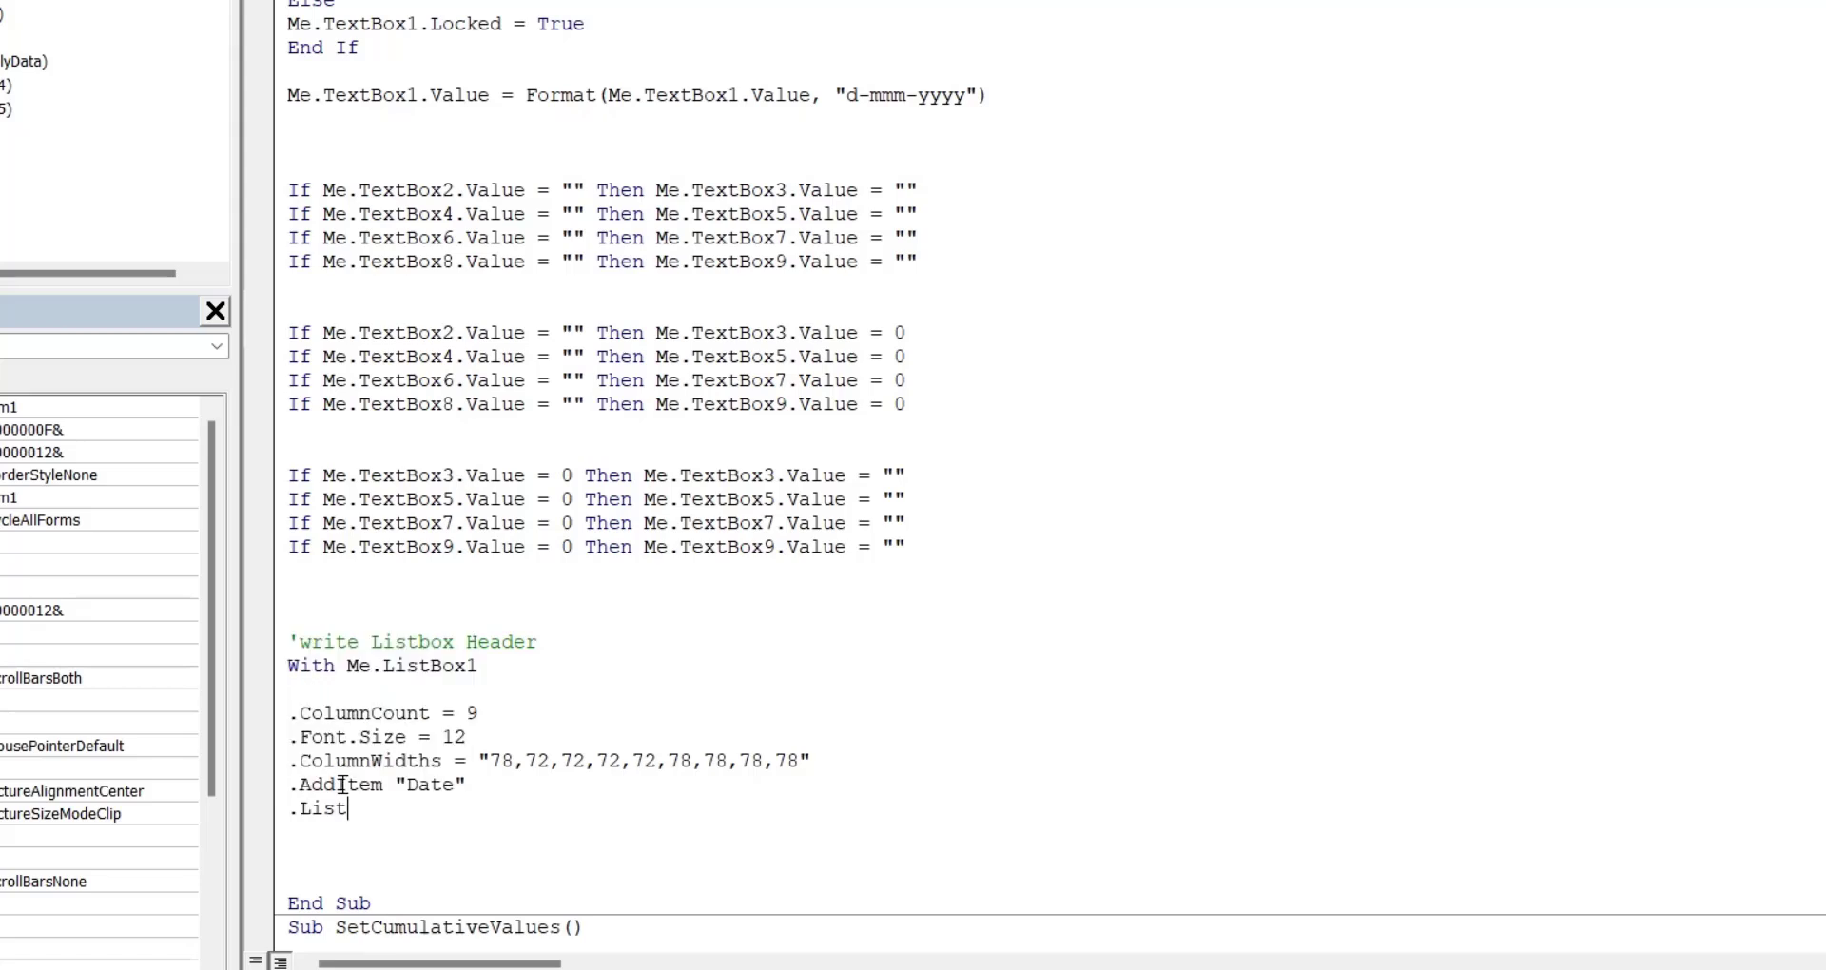
text(()
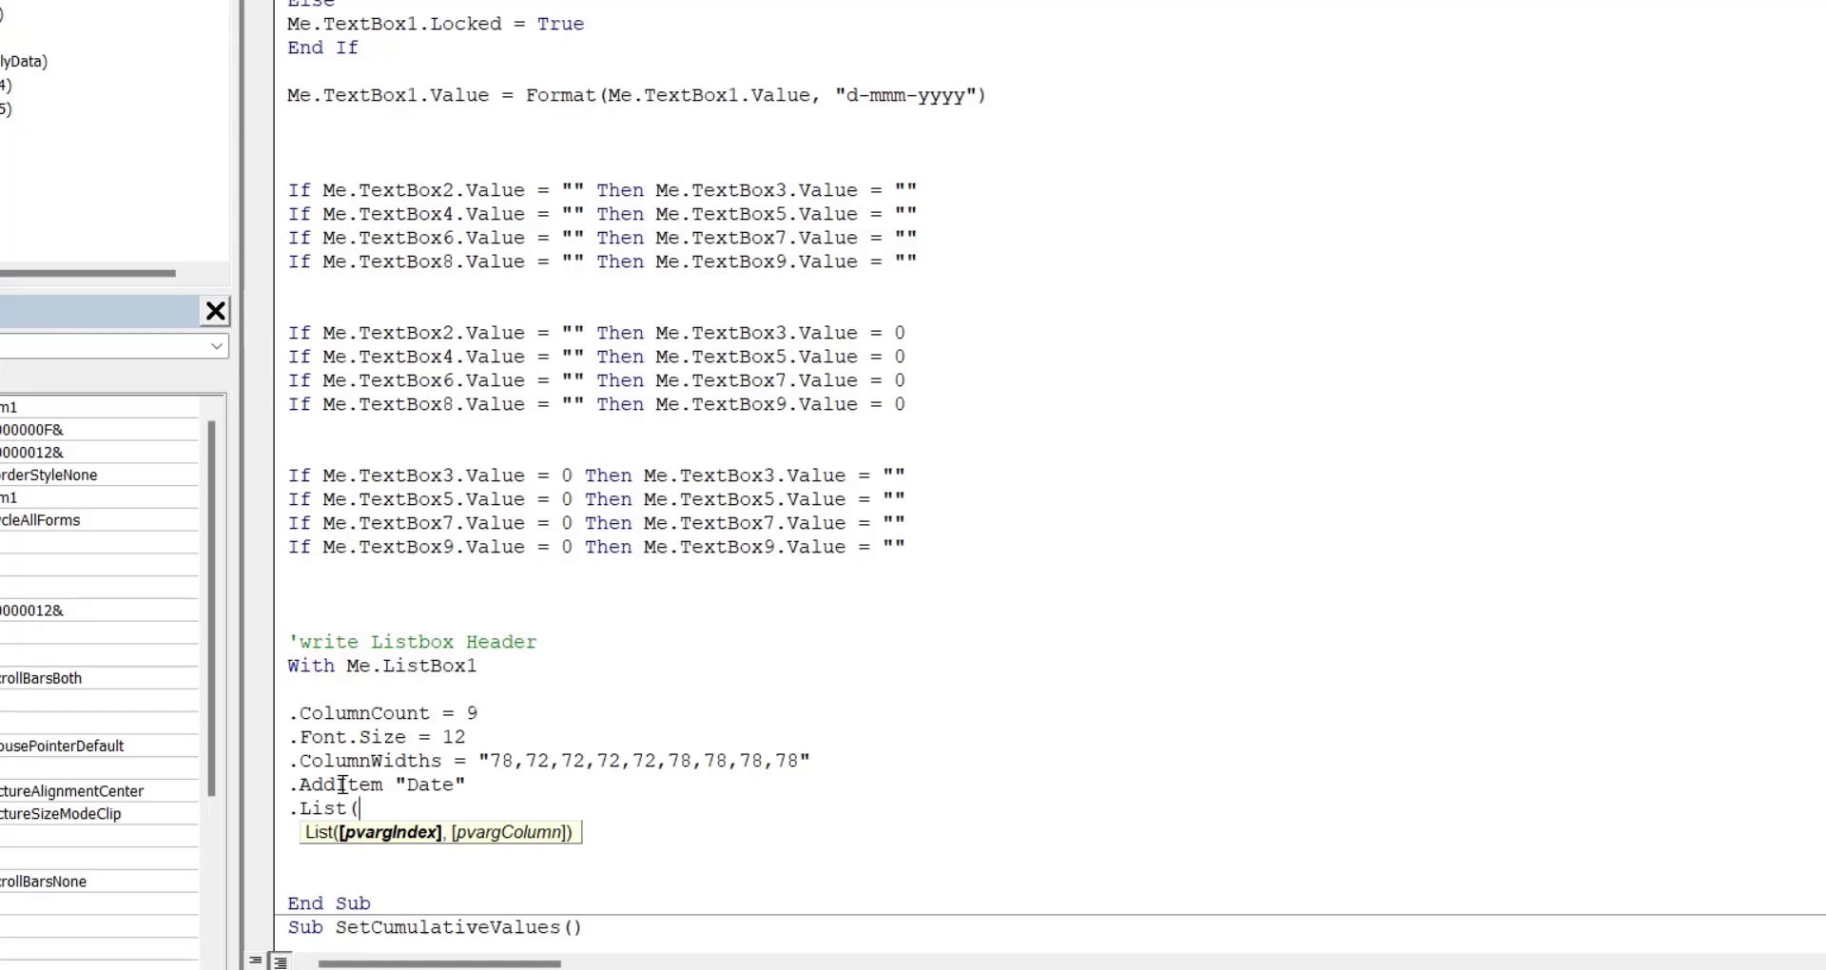
text(0)
text(,)
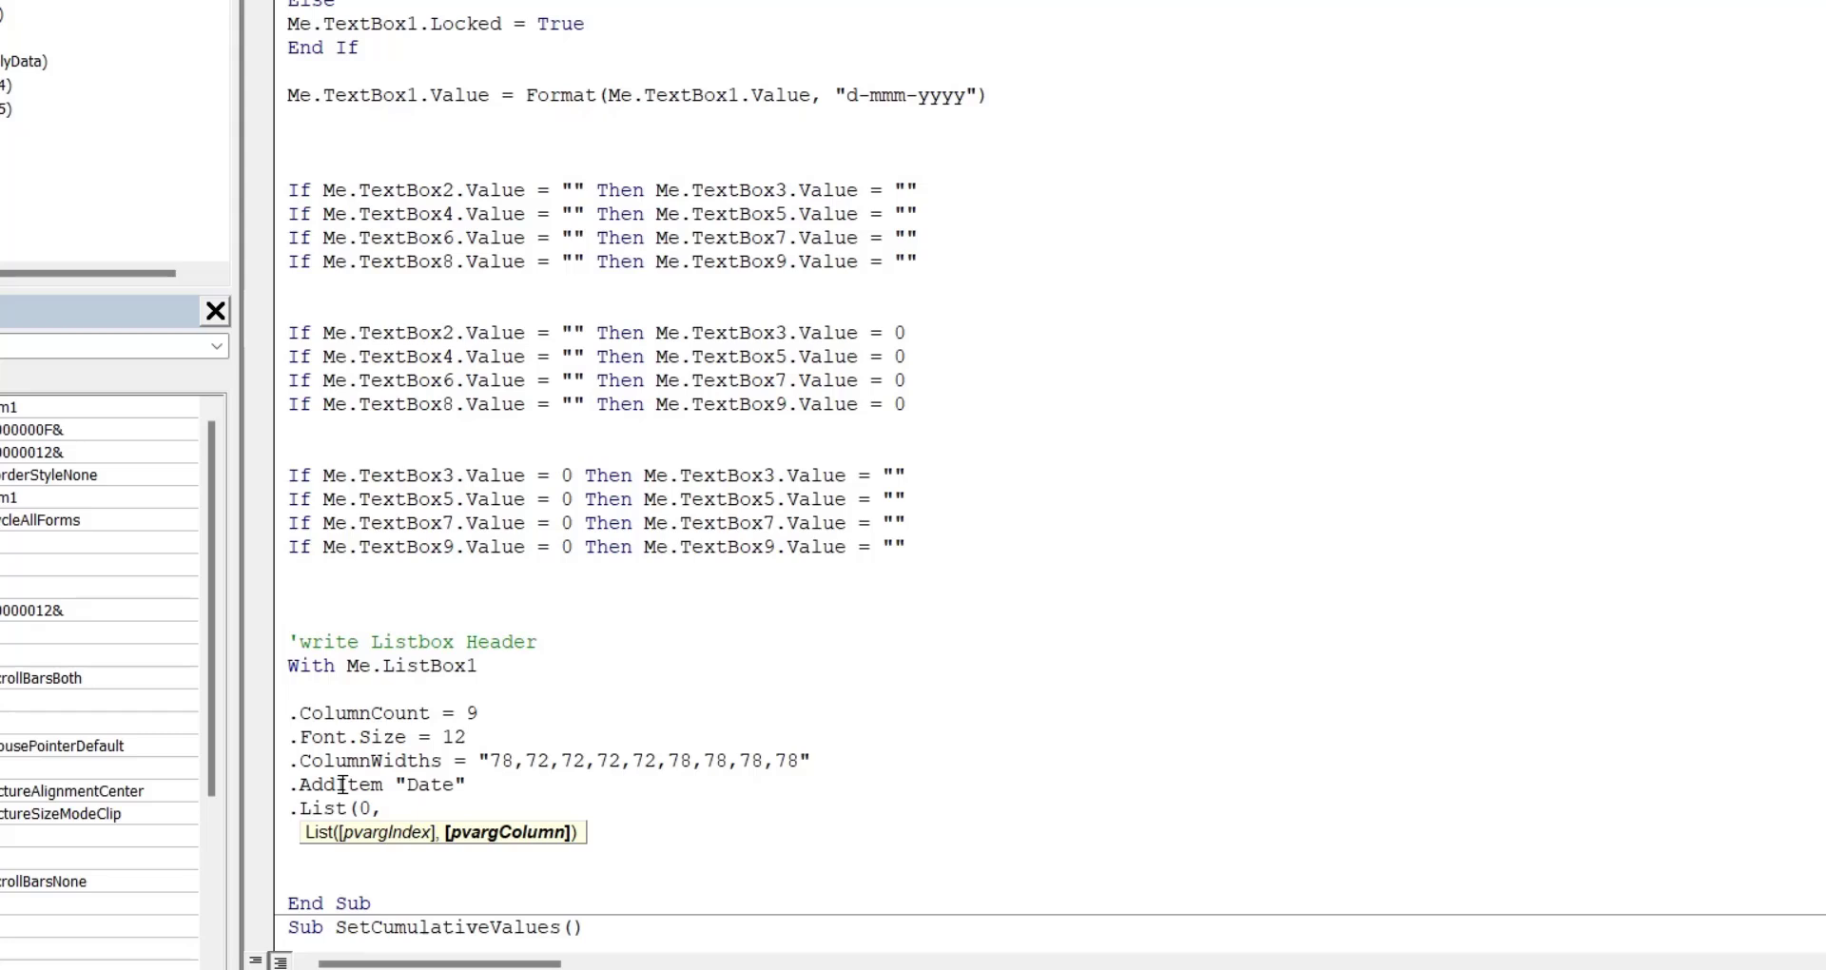
text(1))
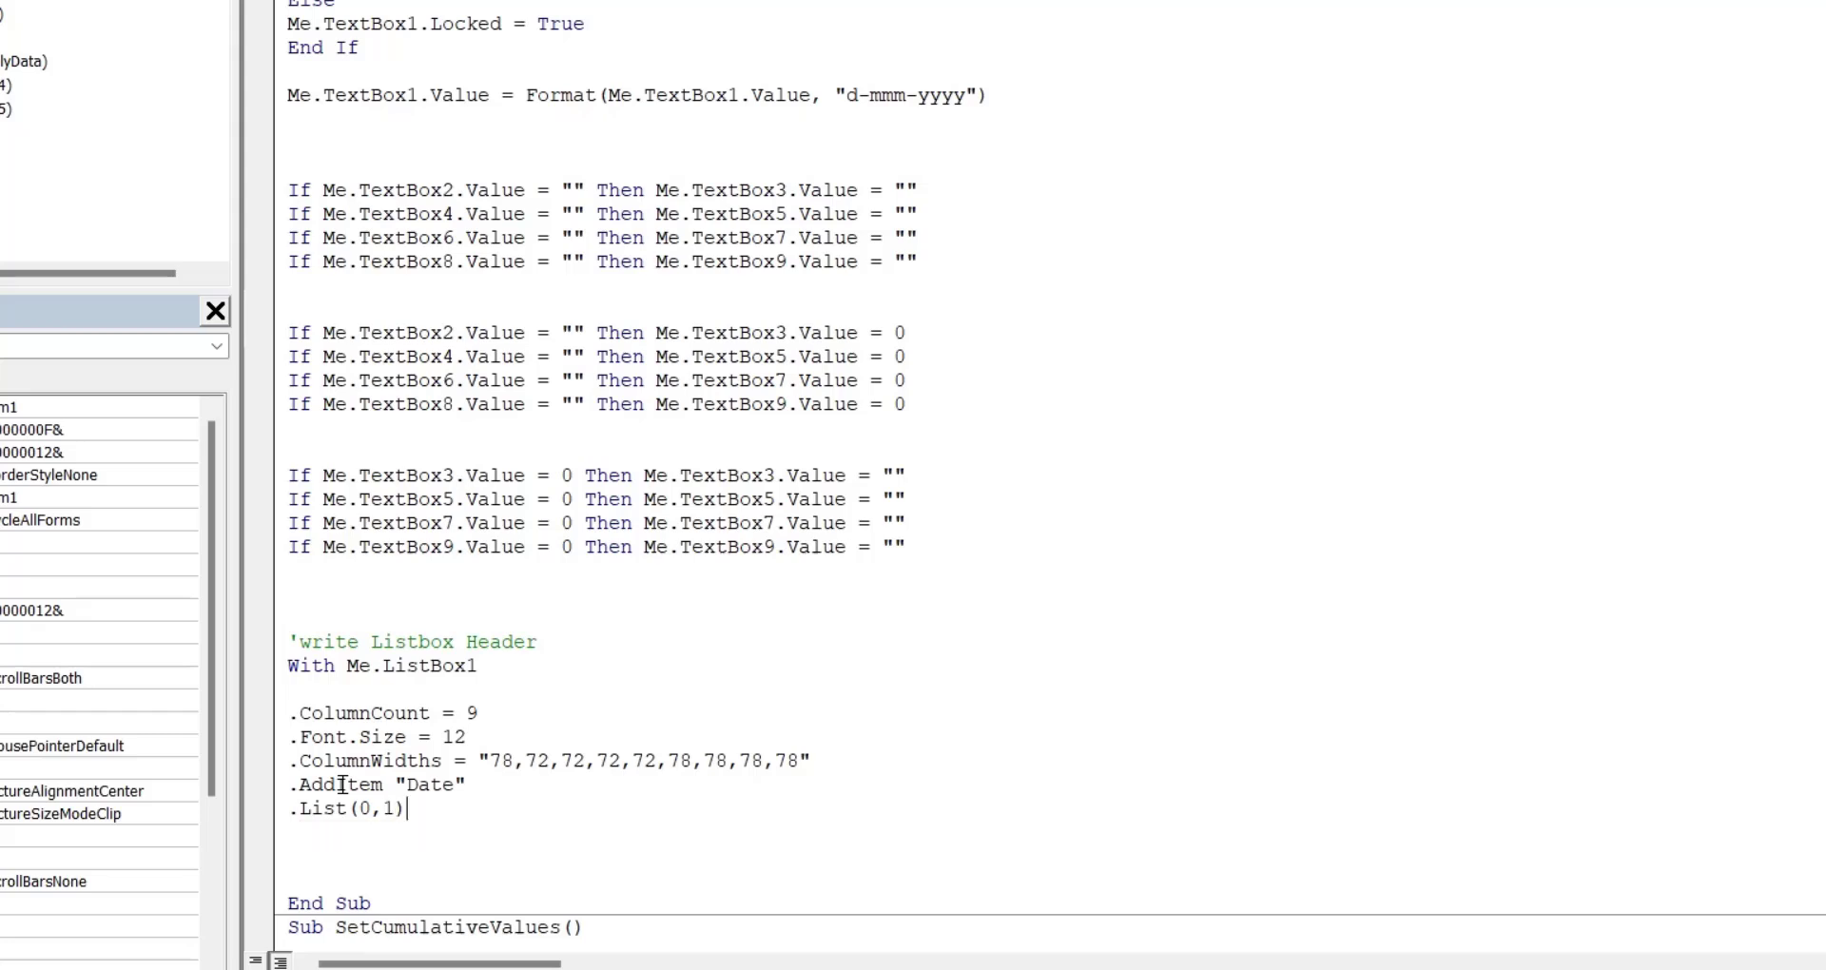
text(=)
text(")
text(Pro)
text(d.)
text(Bags)
text(")
key(Return)
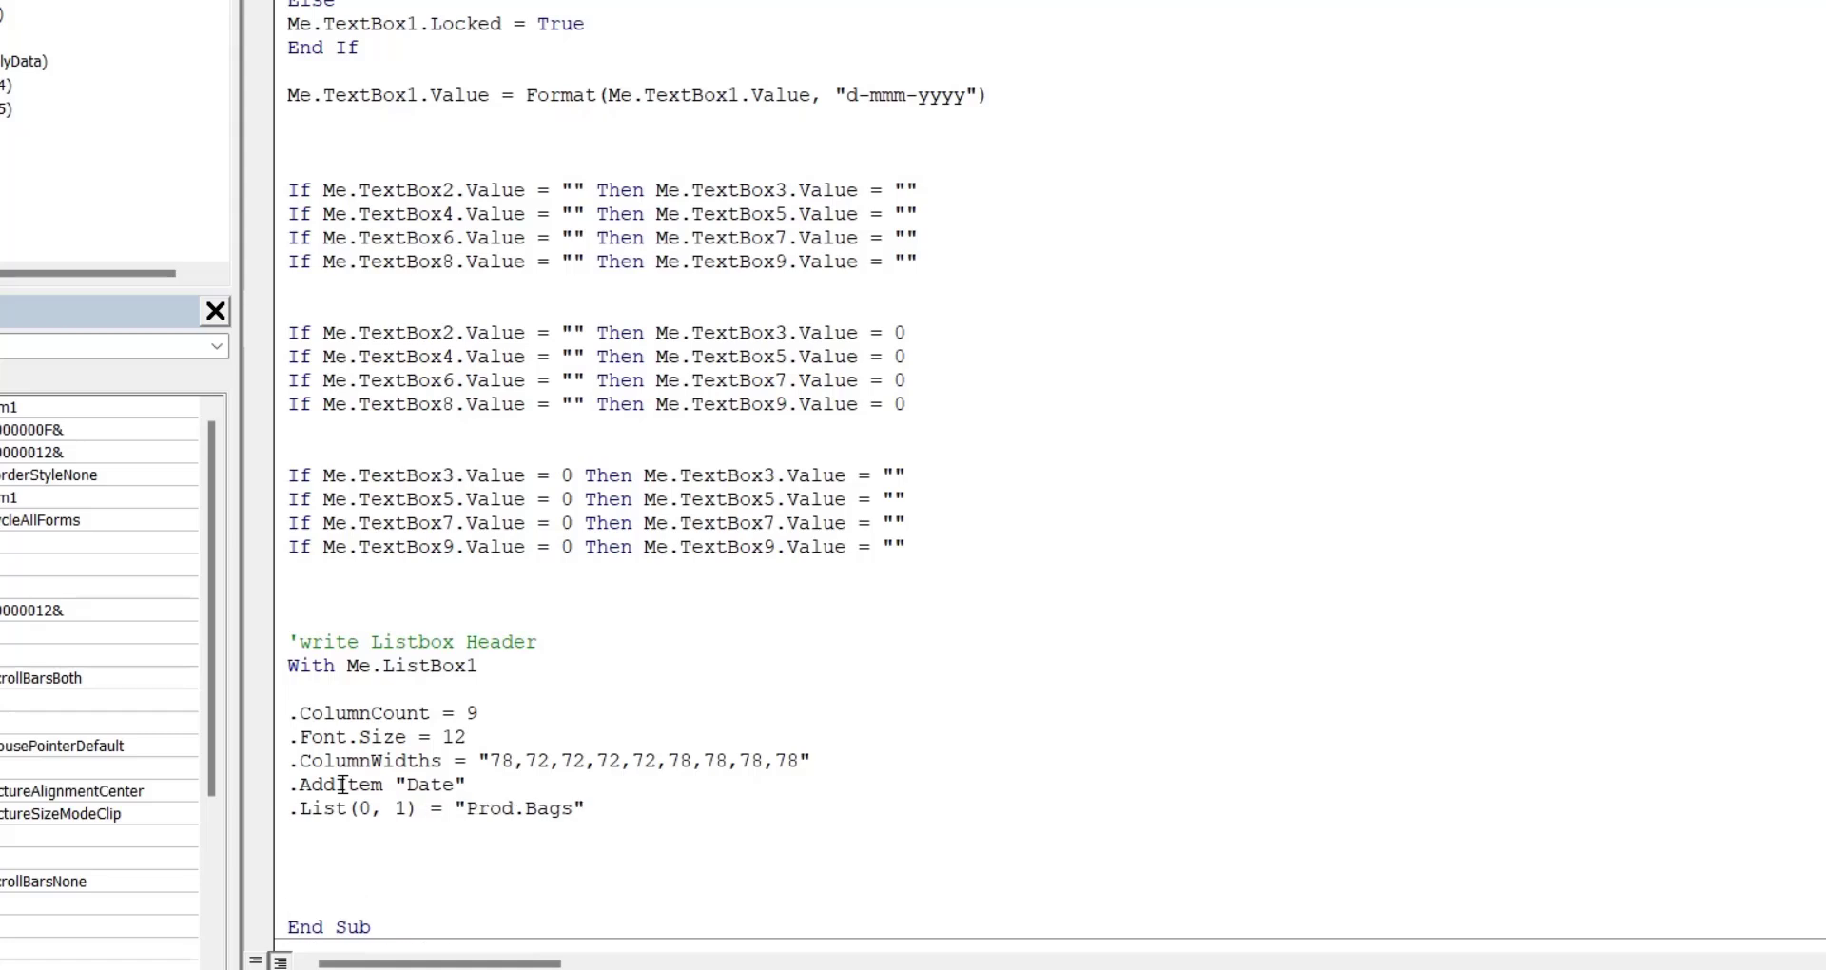
Step: Add .List(0, 2) = "Prod. M.T.", paste the remaining headers through Cum. M.T. and End With
text(.)
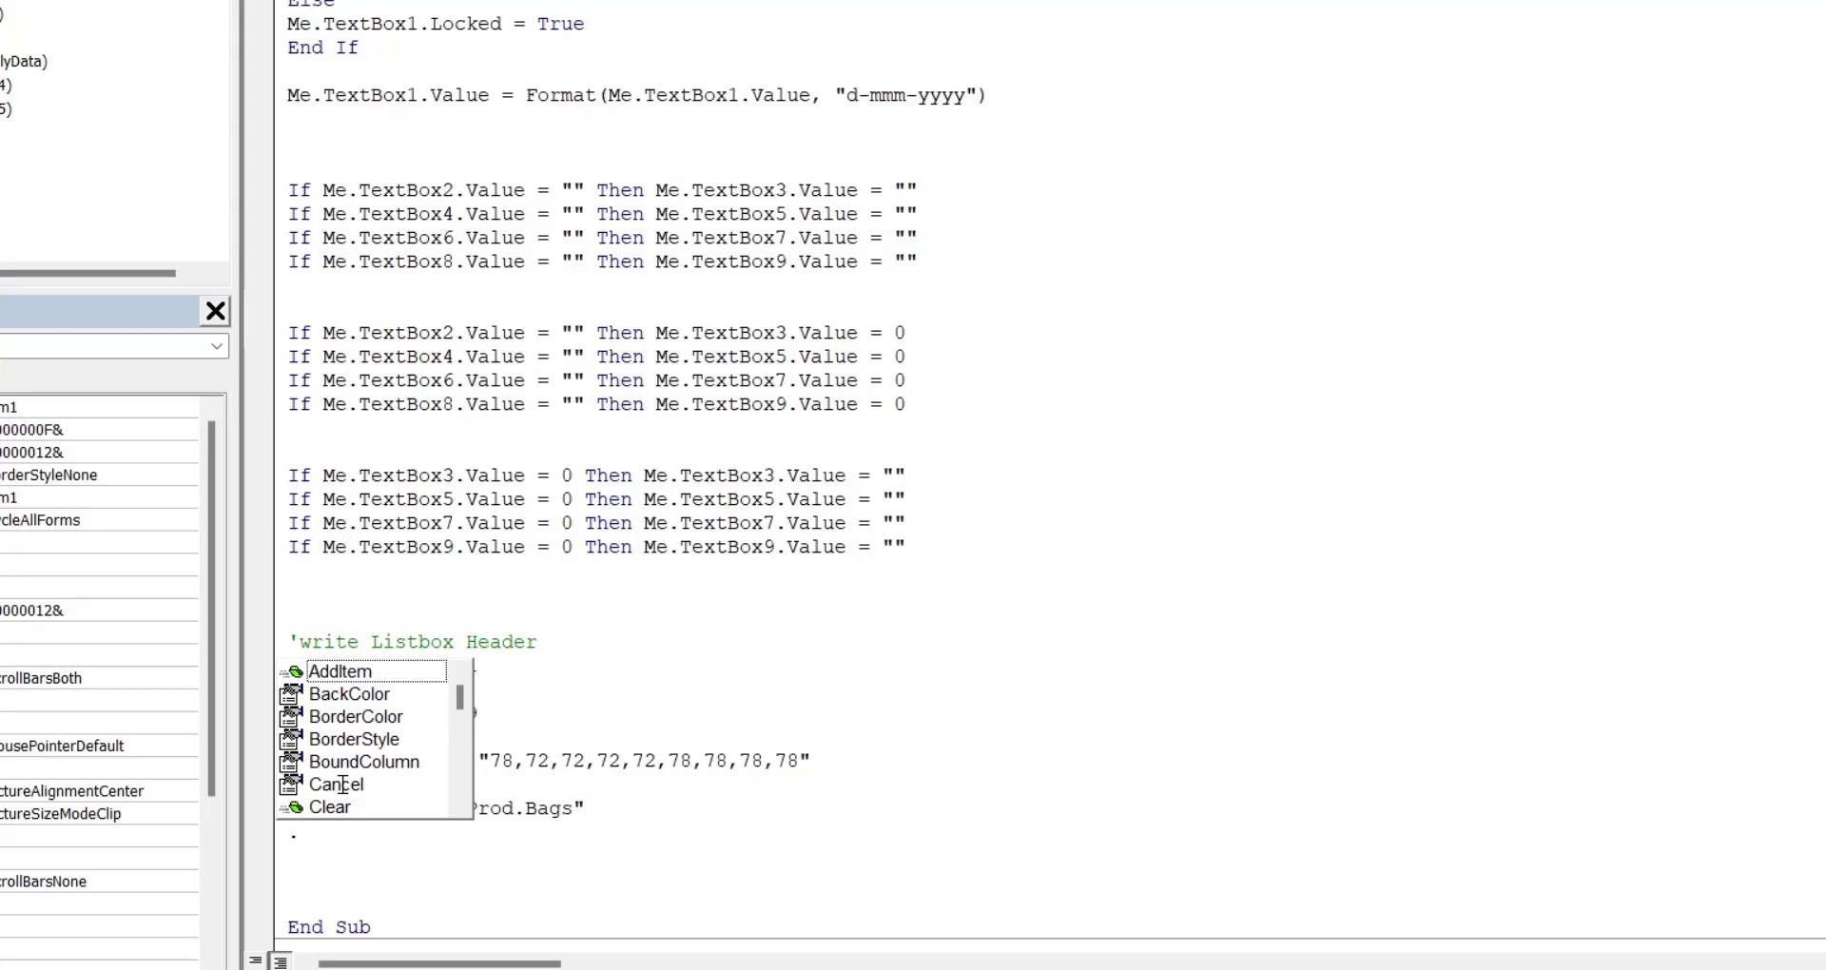
text(li)
key(Tab)
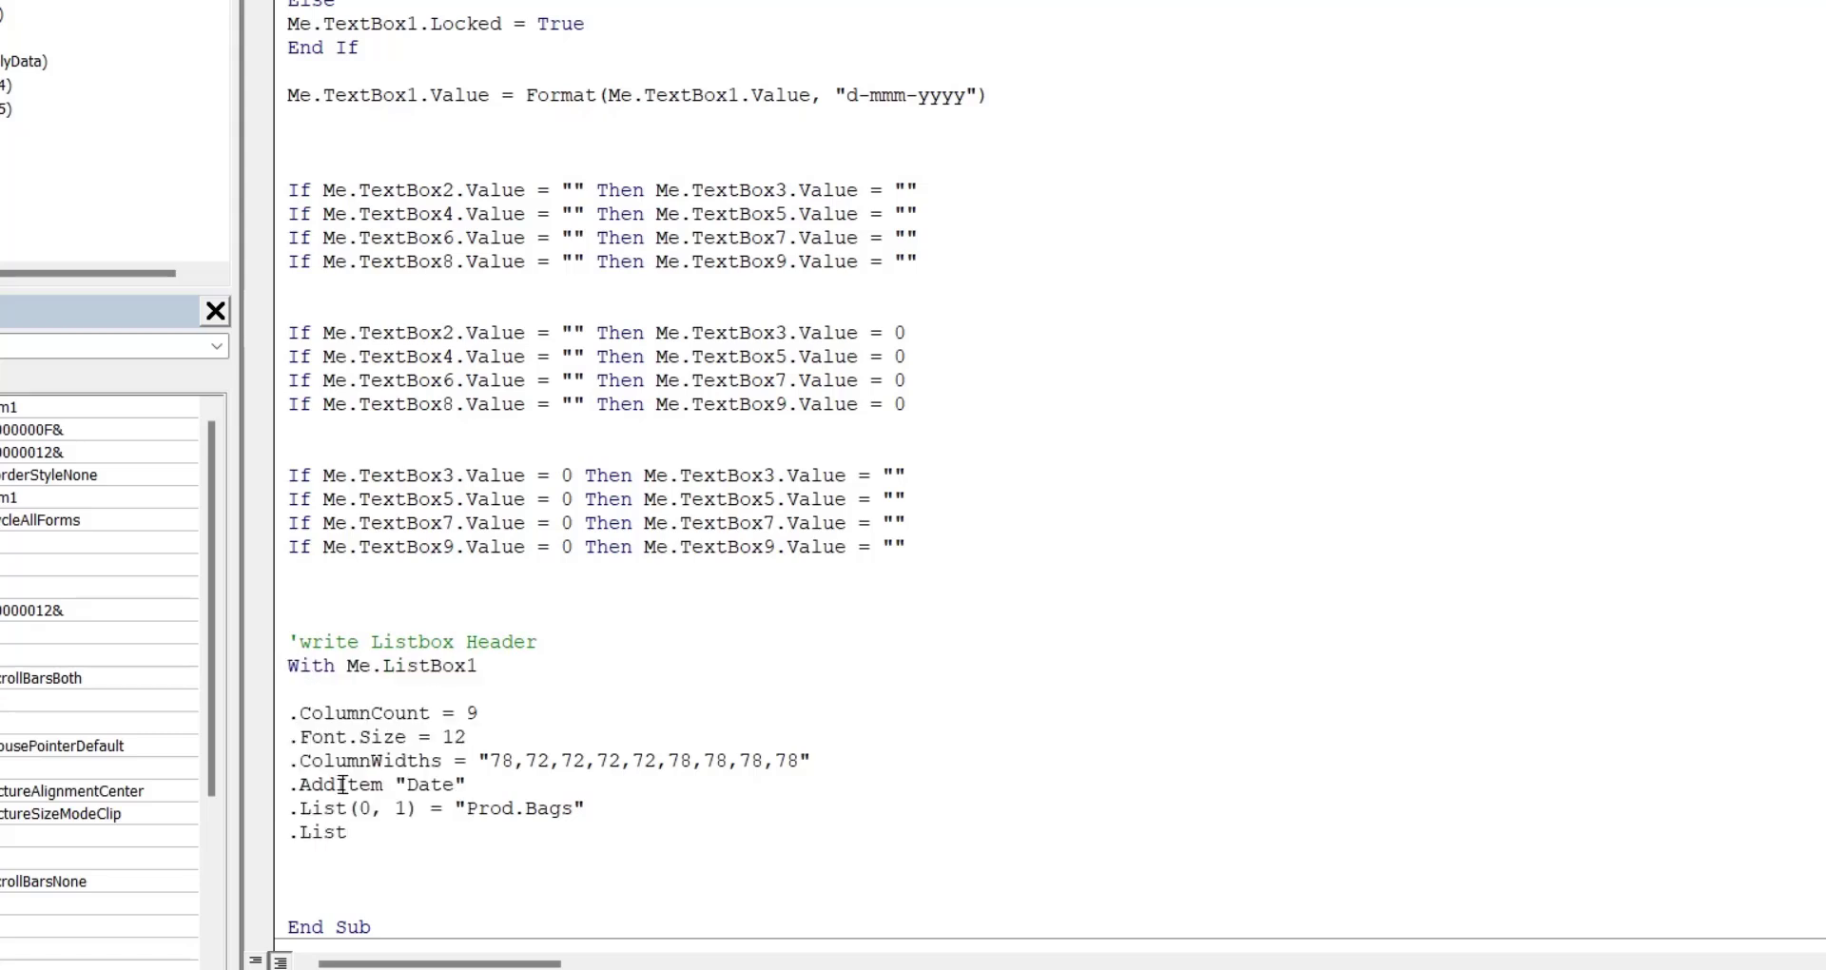
text(()
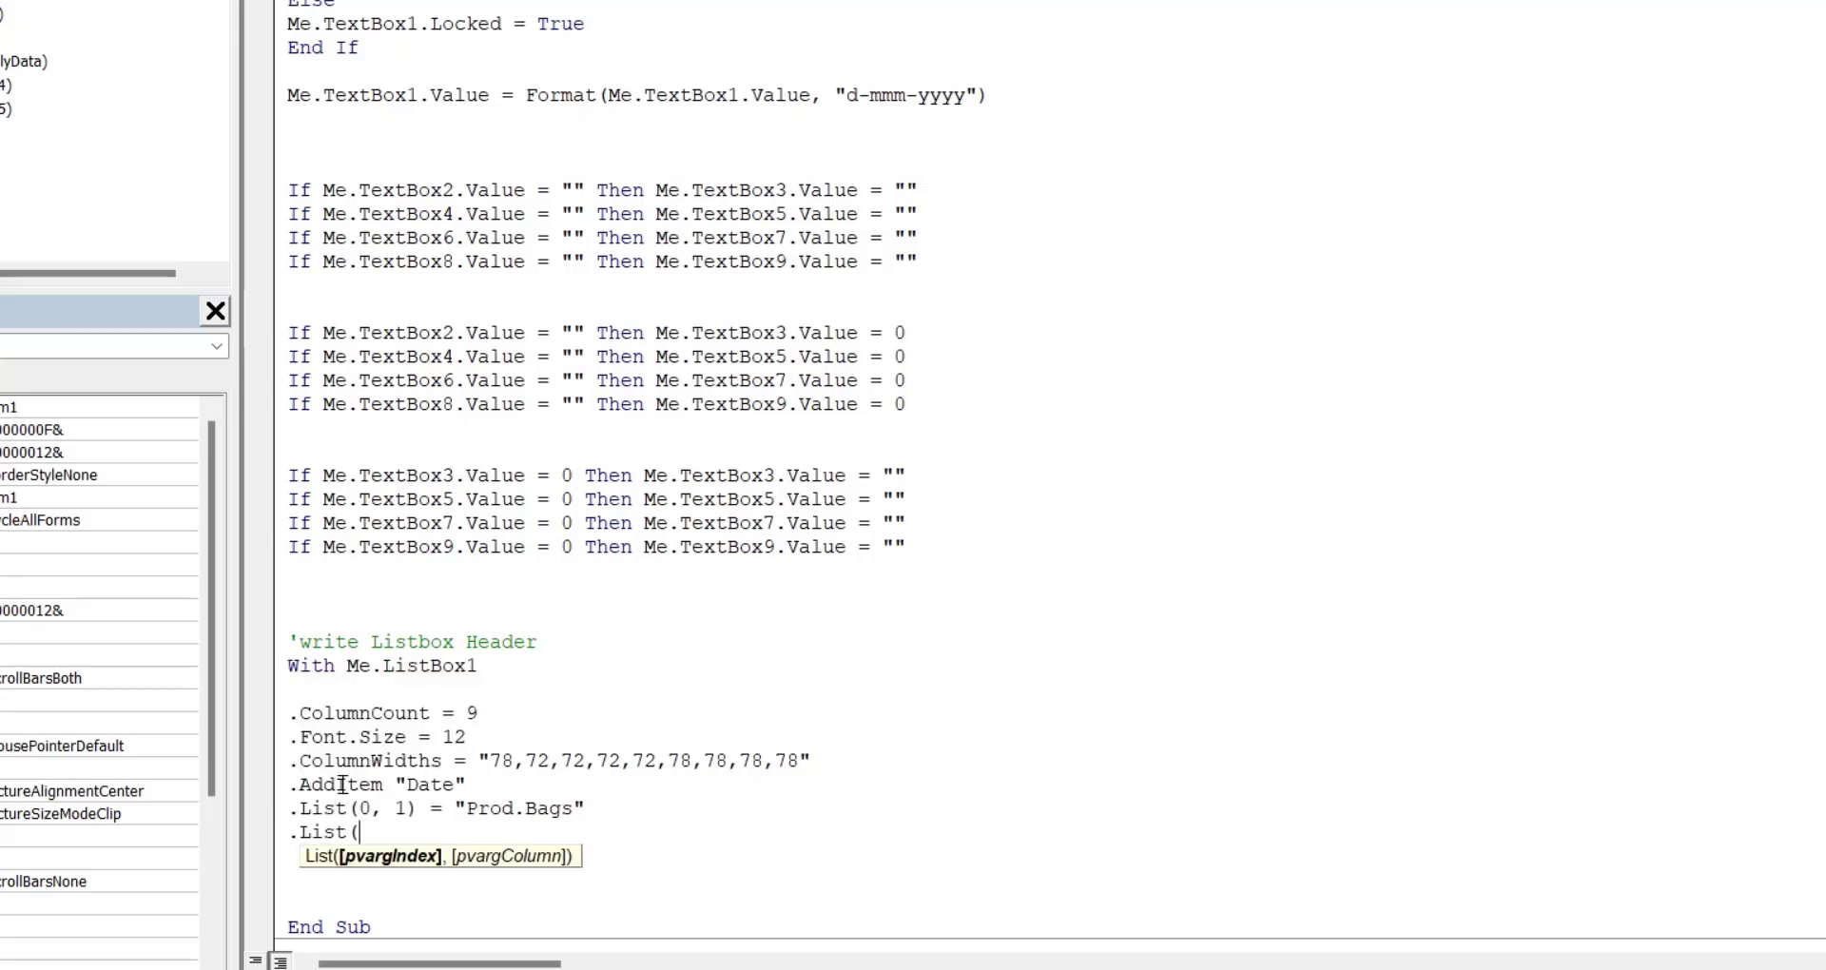
text(0)
text(, 2)
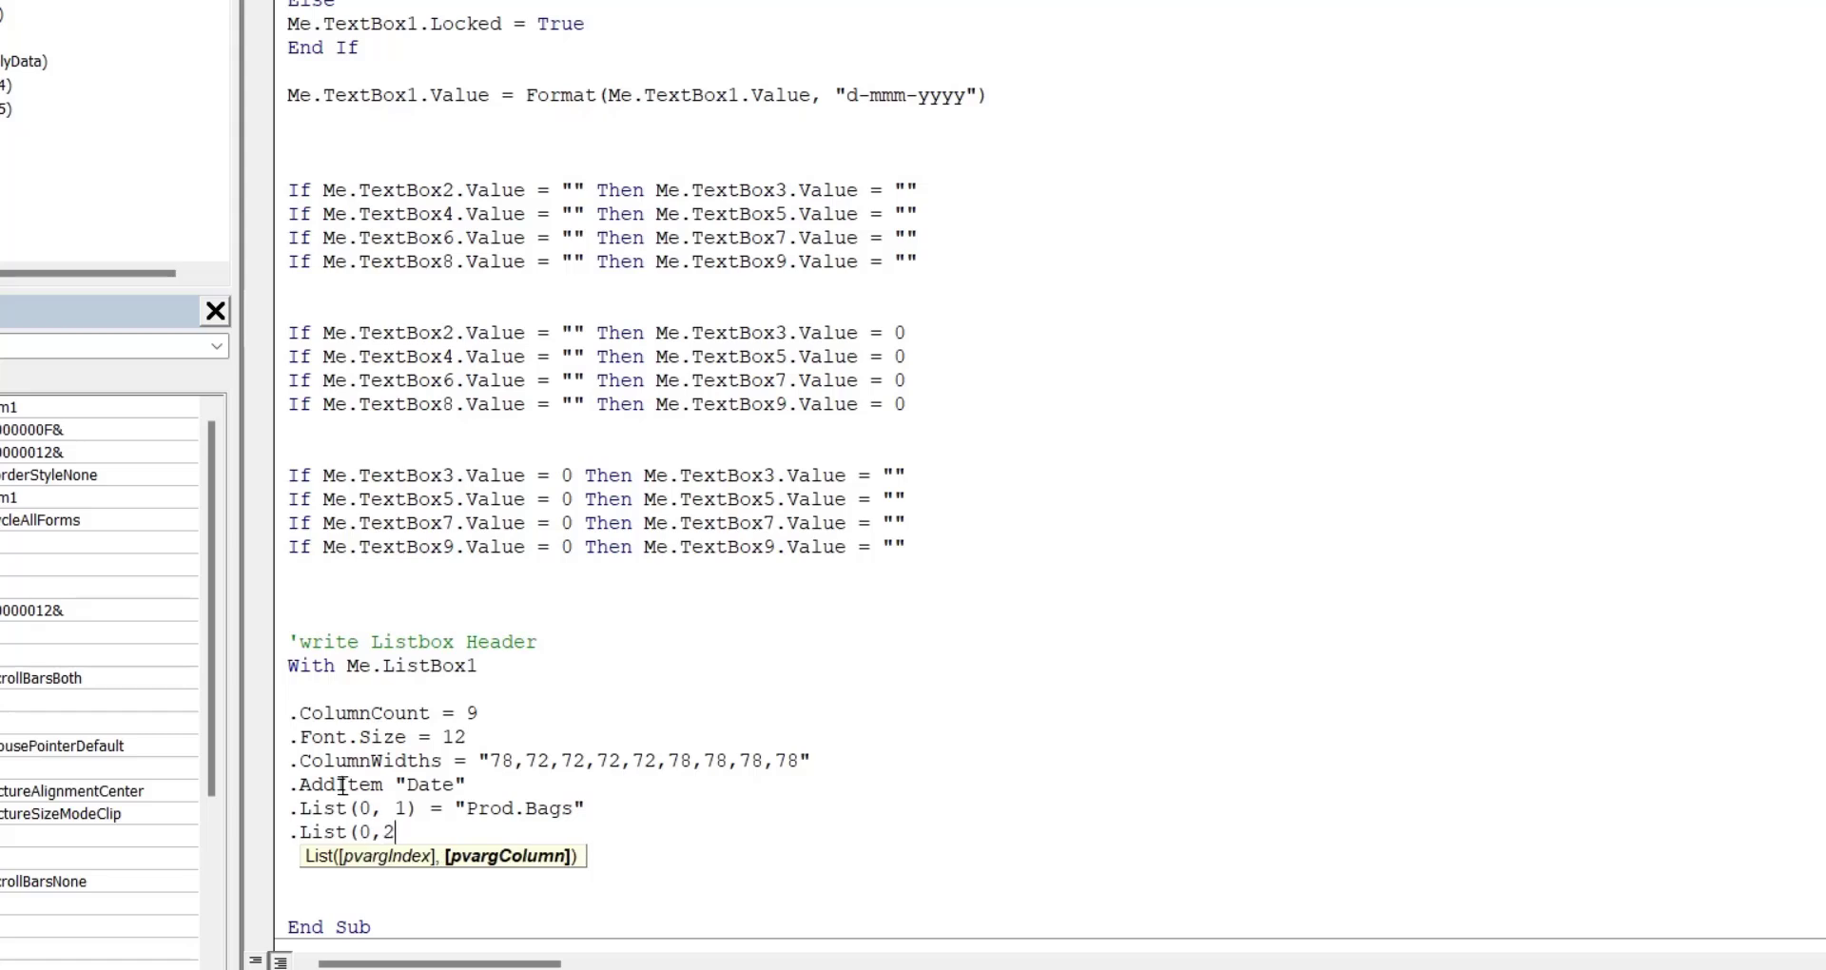
text() = )
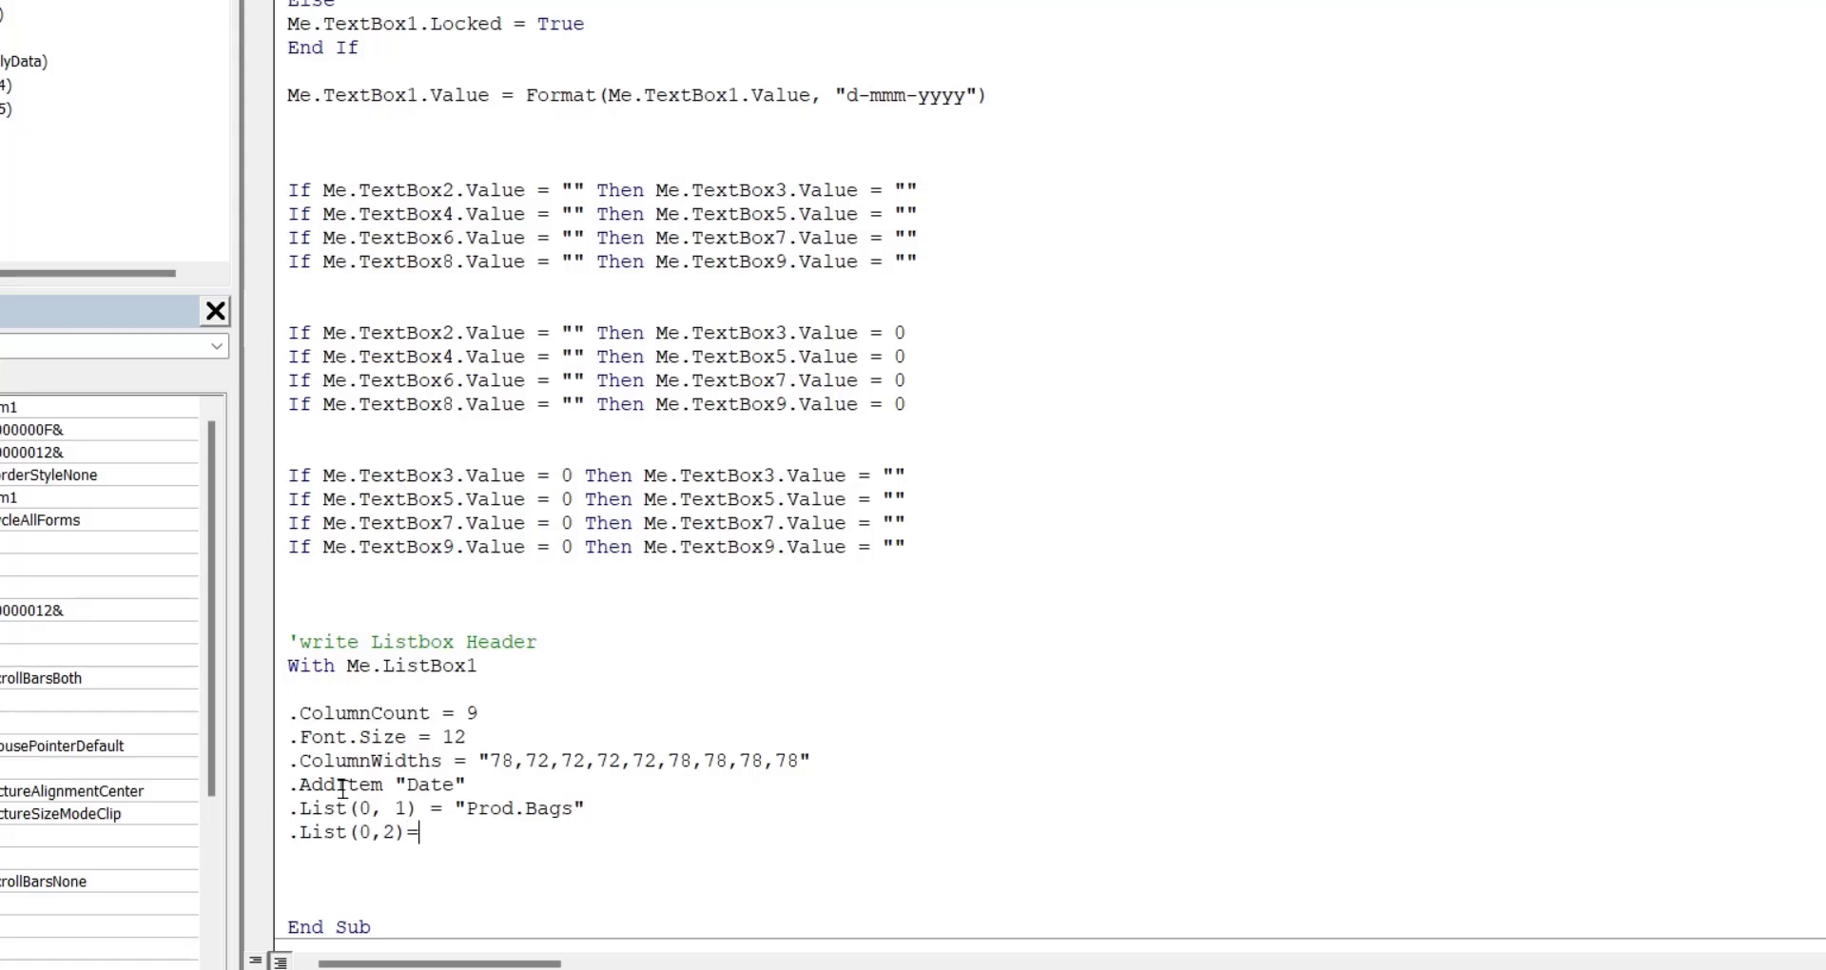
text(")
text(Prod)
text(. )
text(M.T.")
key(Return)
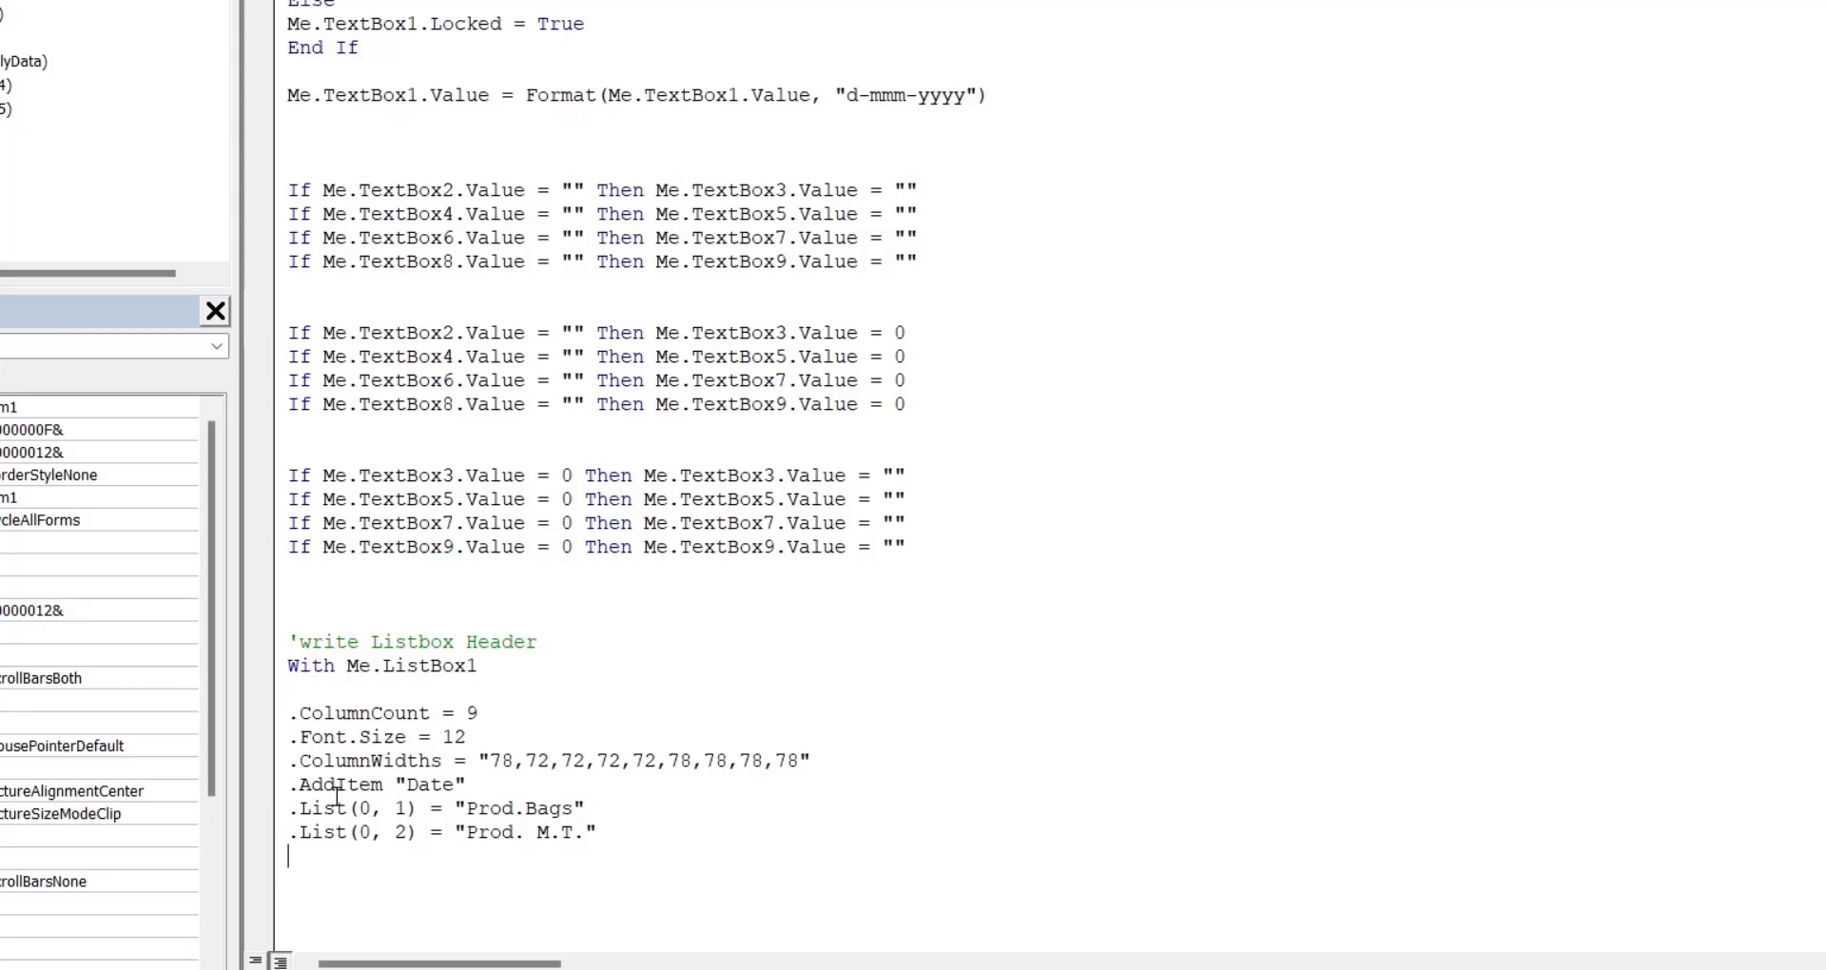
text(.List(0, 3) = "Cum. Bags" .List(0, 4) = "Cum M.T." .List(0, 5) = "Sales Bag" .List(0, 6) = "Sales M.T." .List(0, 7) = "Cum. Bags" .List(0, 8) = "Cum. M.T."    End With)
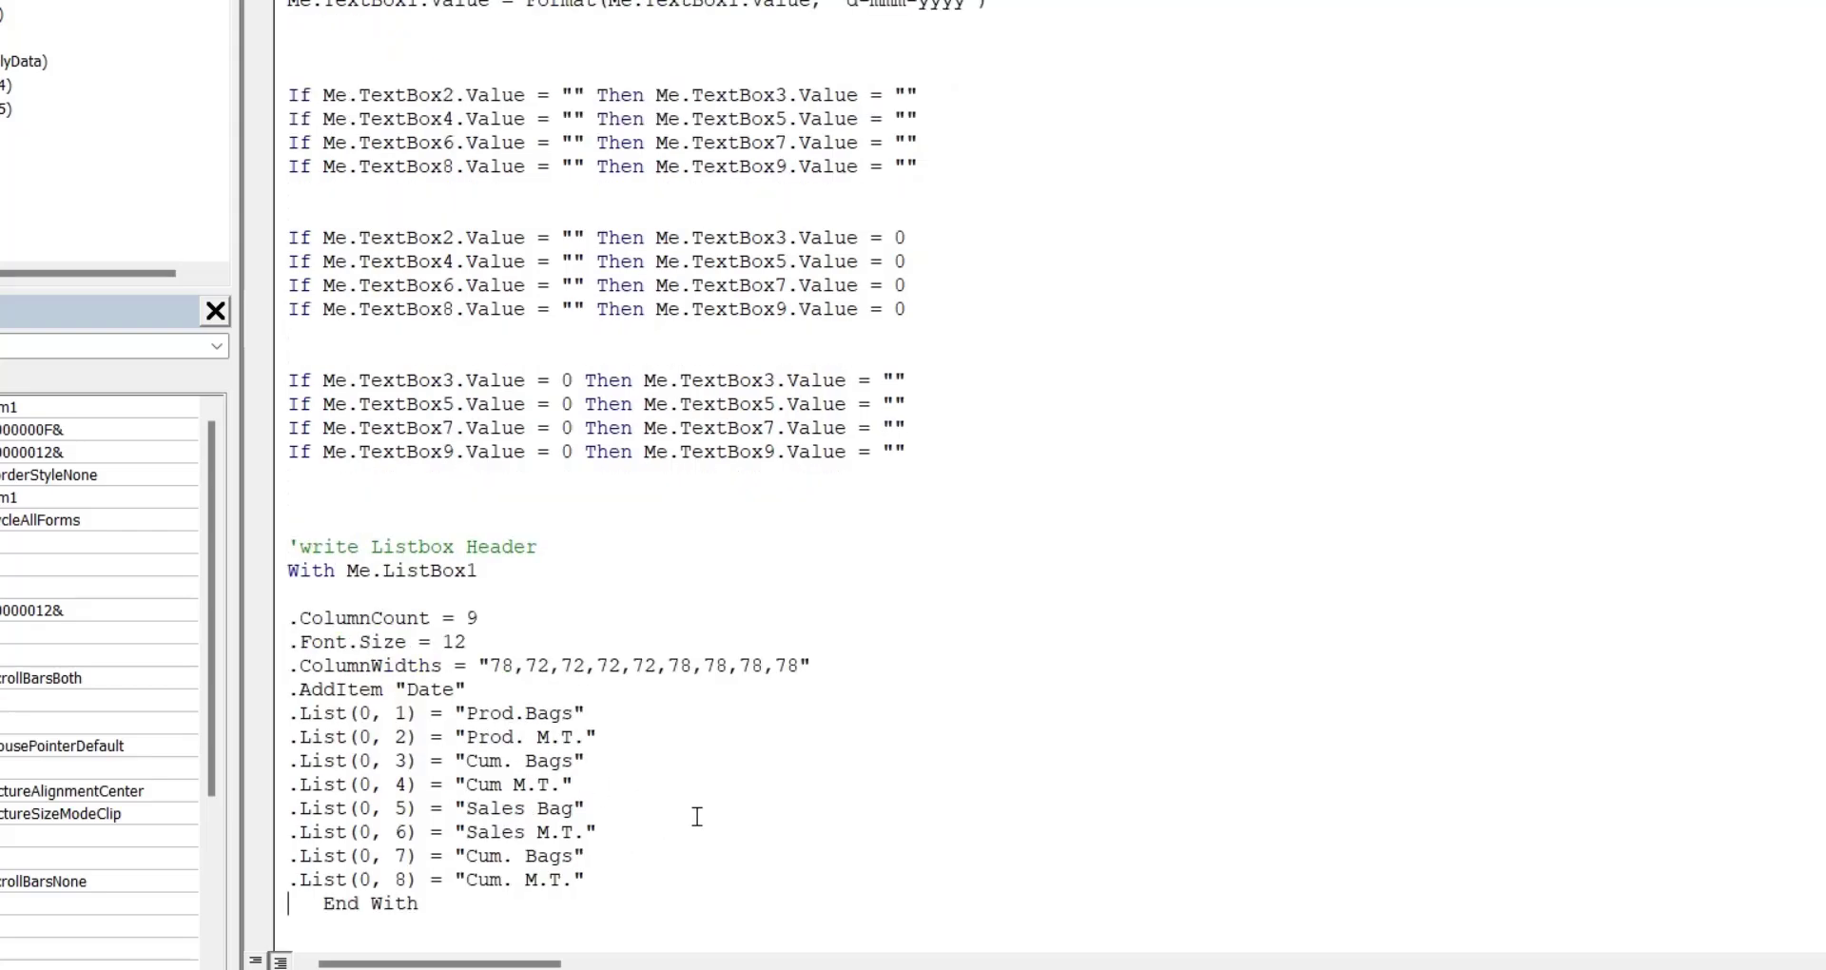
scroll(554, 782, down, 1)
scroll(550, 778, down, 1)
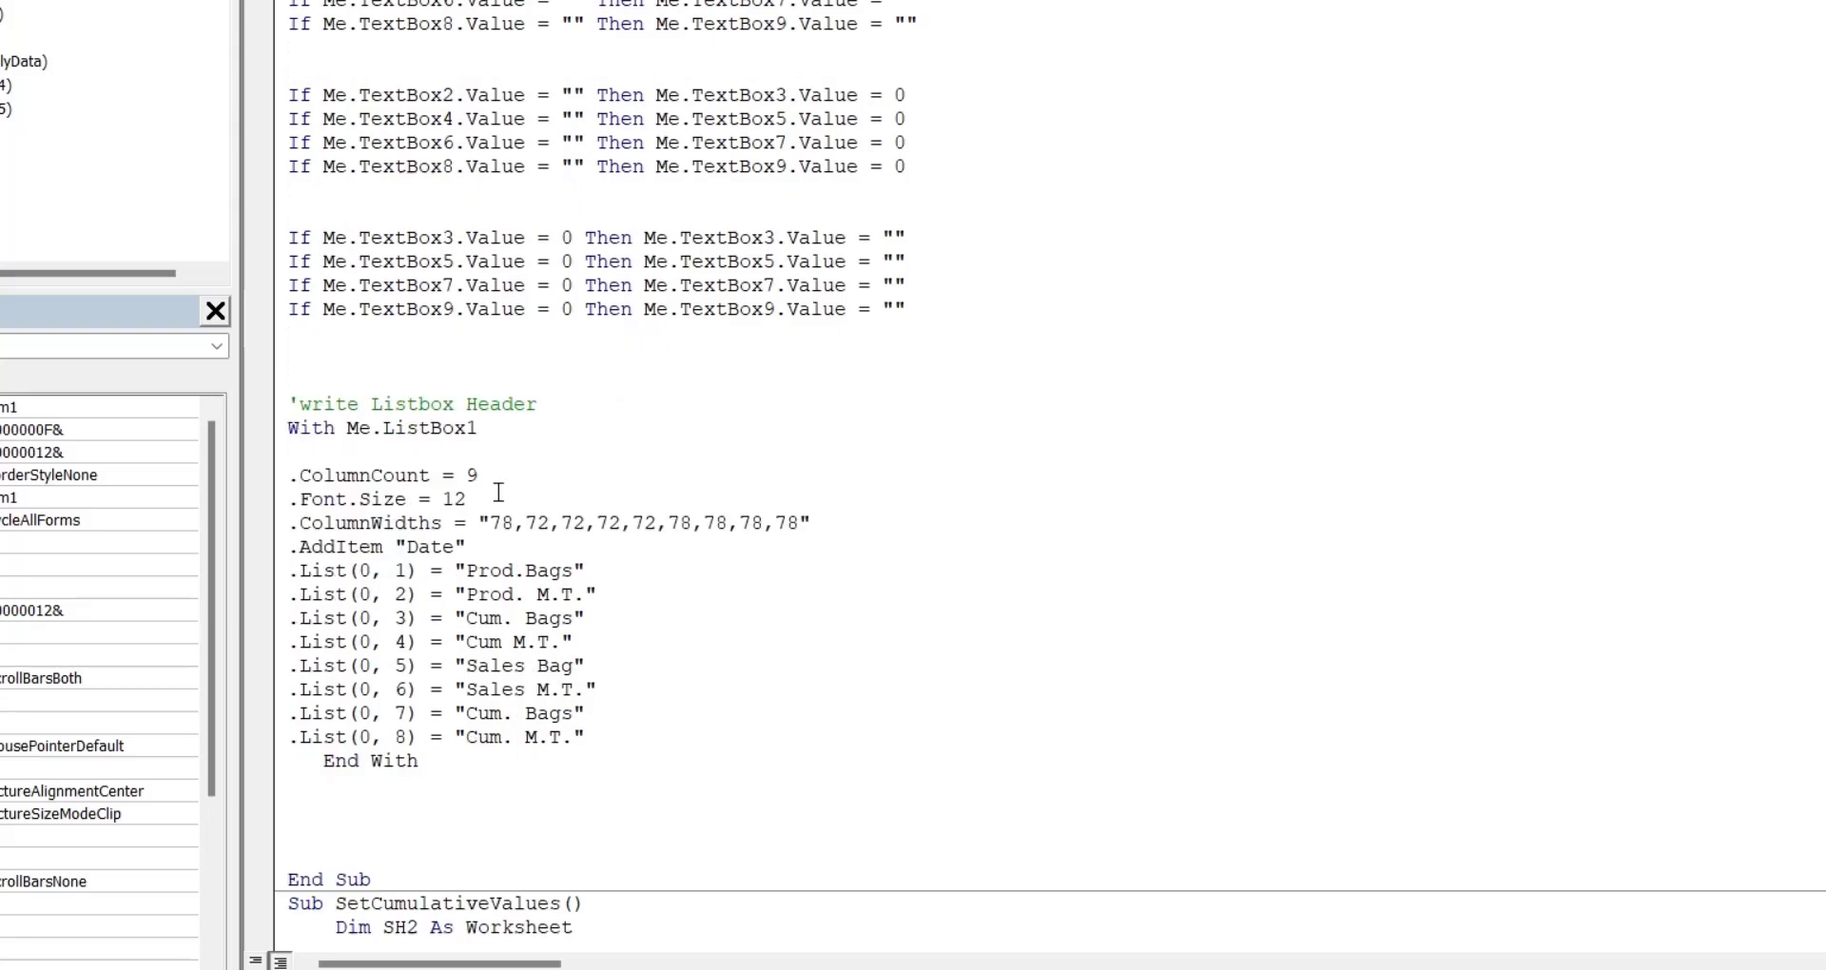
click(616, 741)
key(Return)
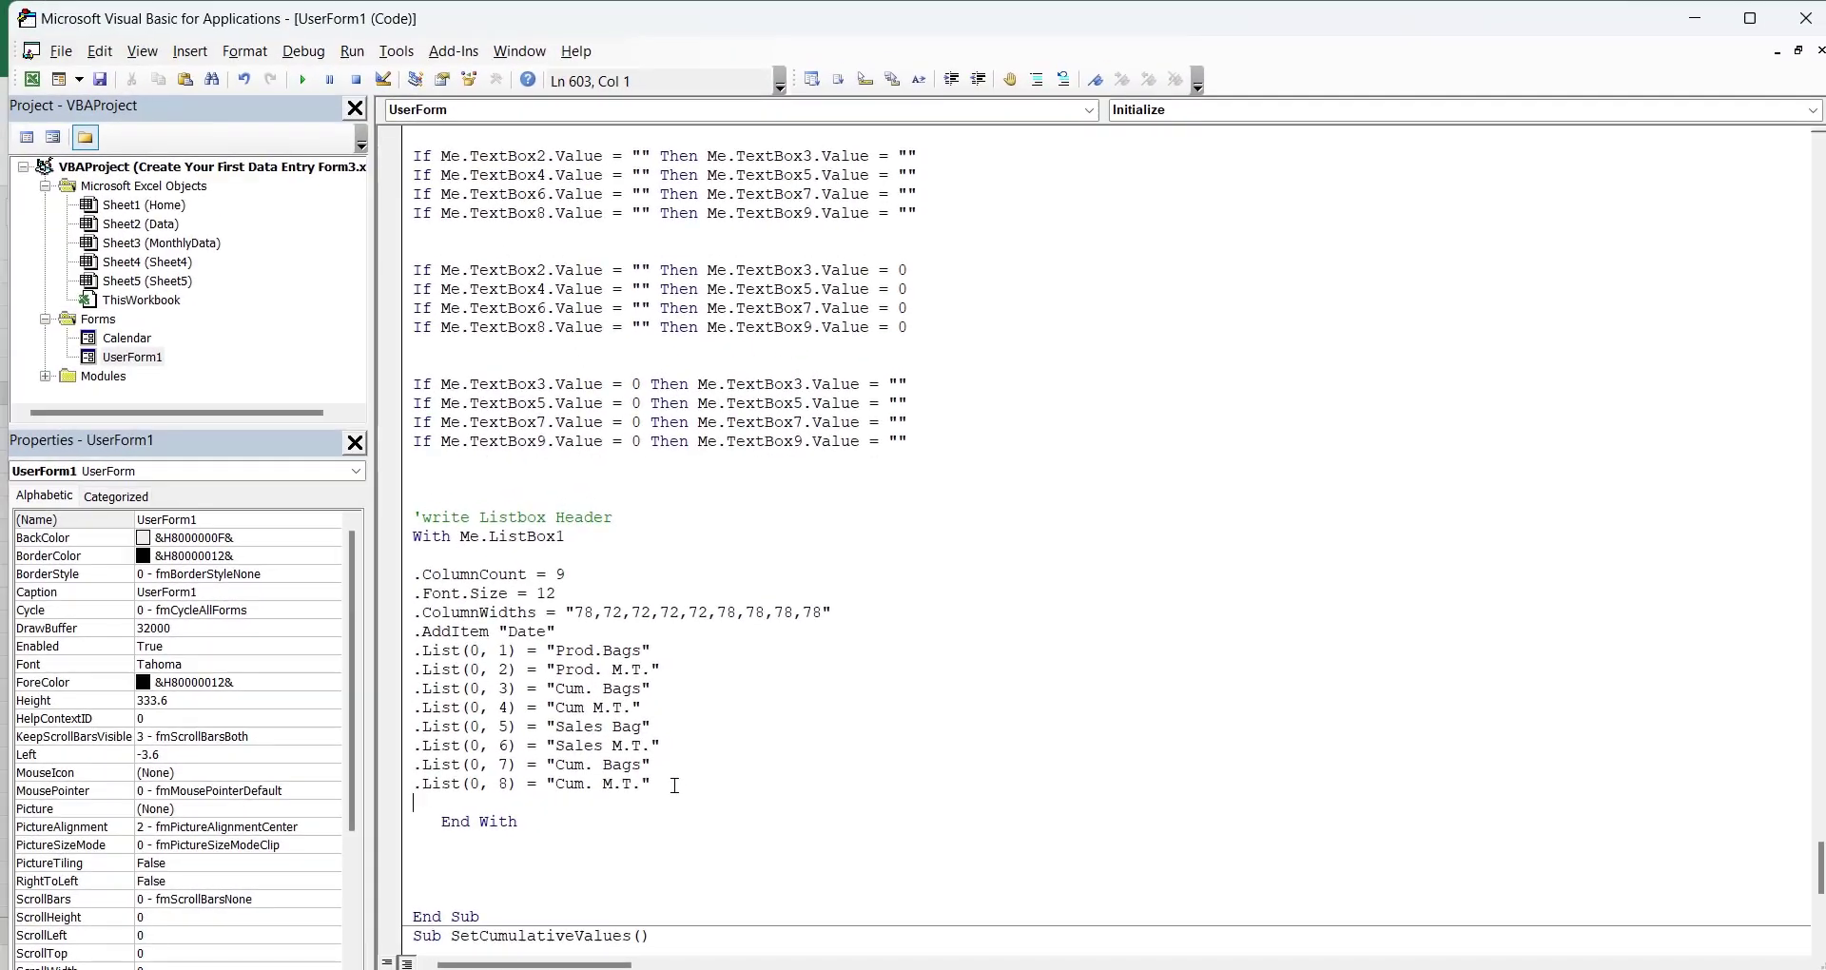
Step: Test-run UserForm1 to check the Date to Cum. M.T. headers, then reopen its code below End With
click(302, 80)
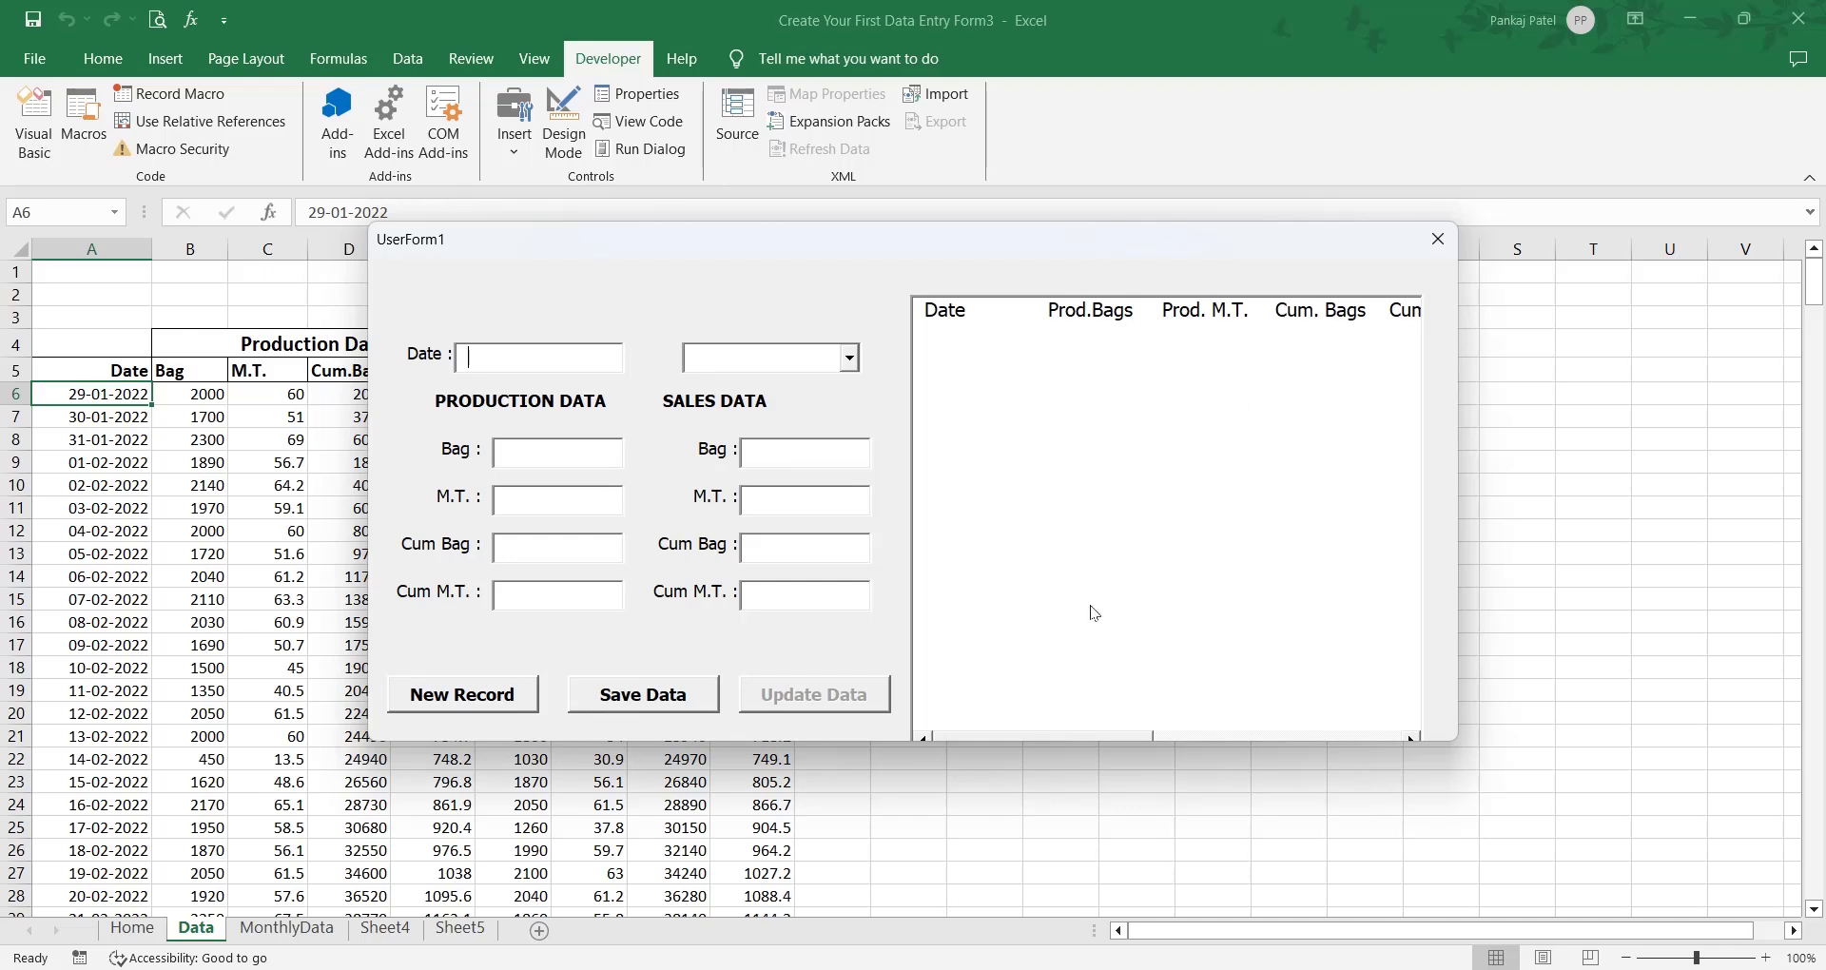
drag(1081, 734, 1392, 732)
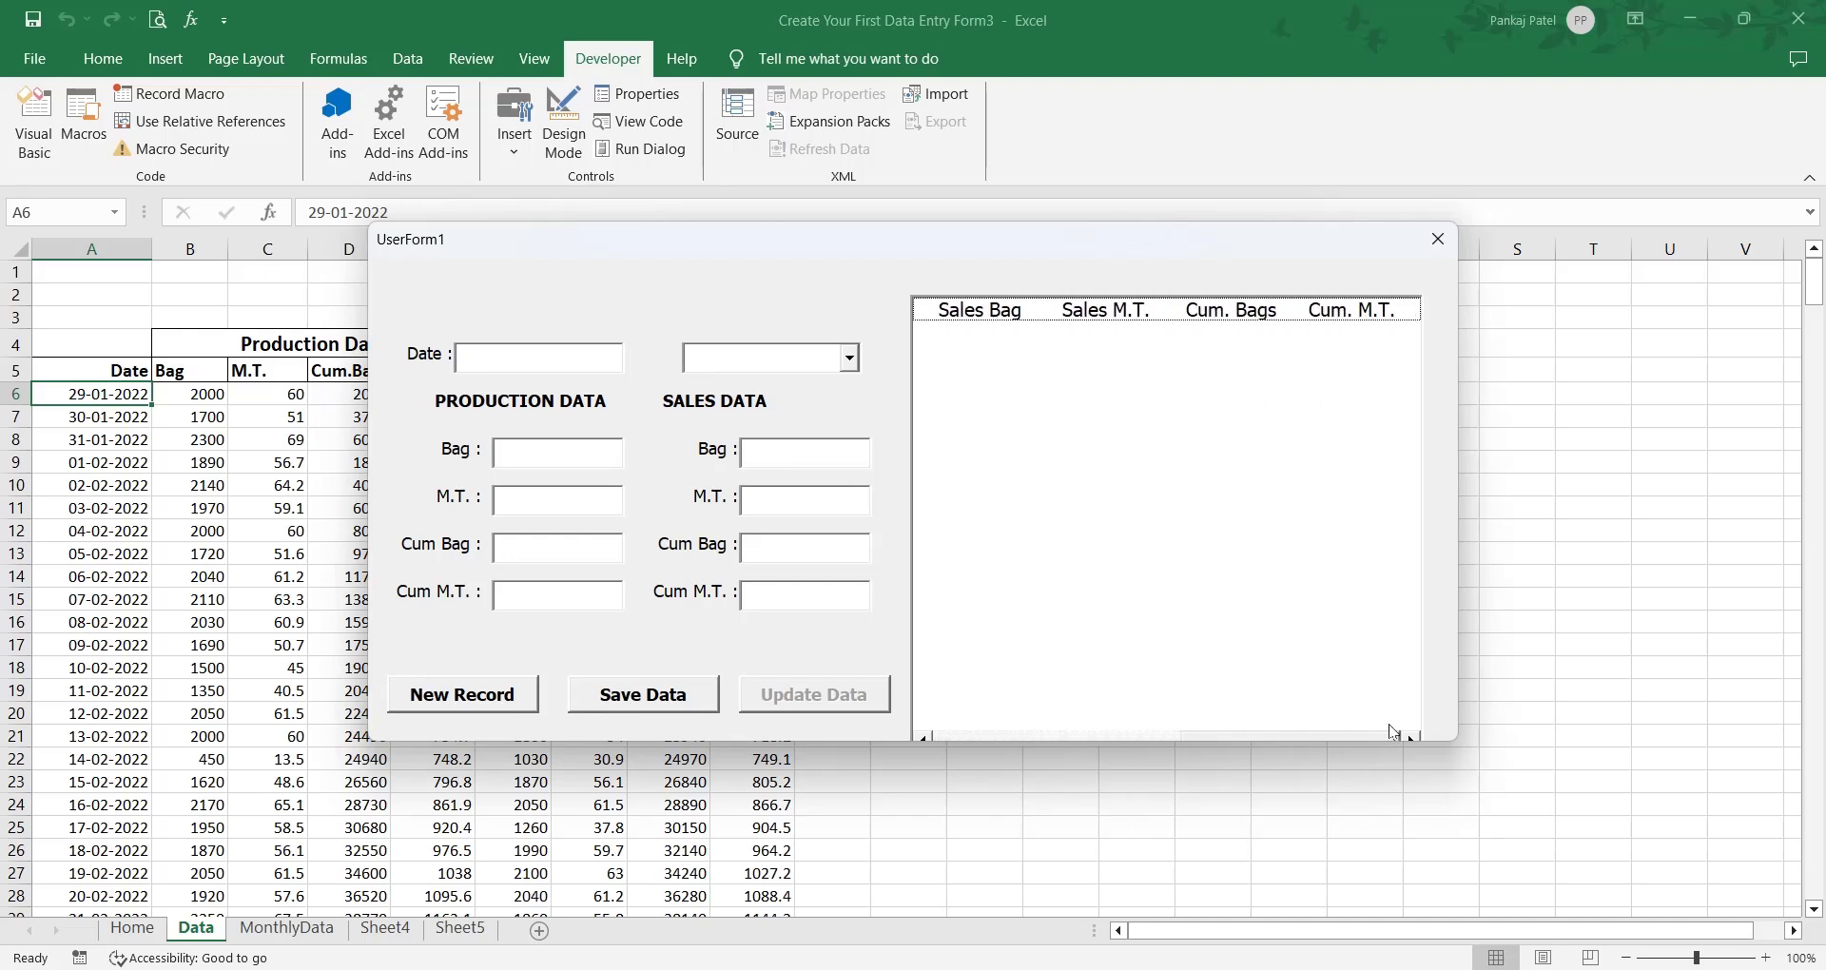
click(1437, 240)
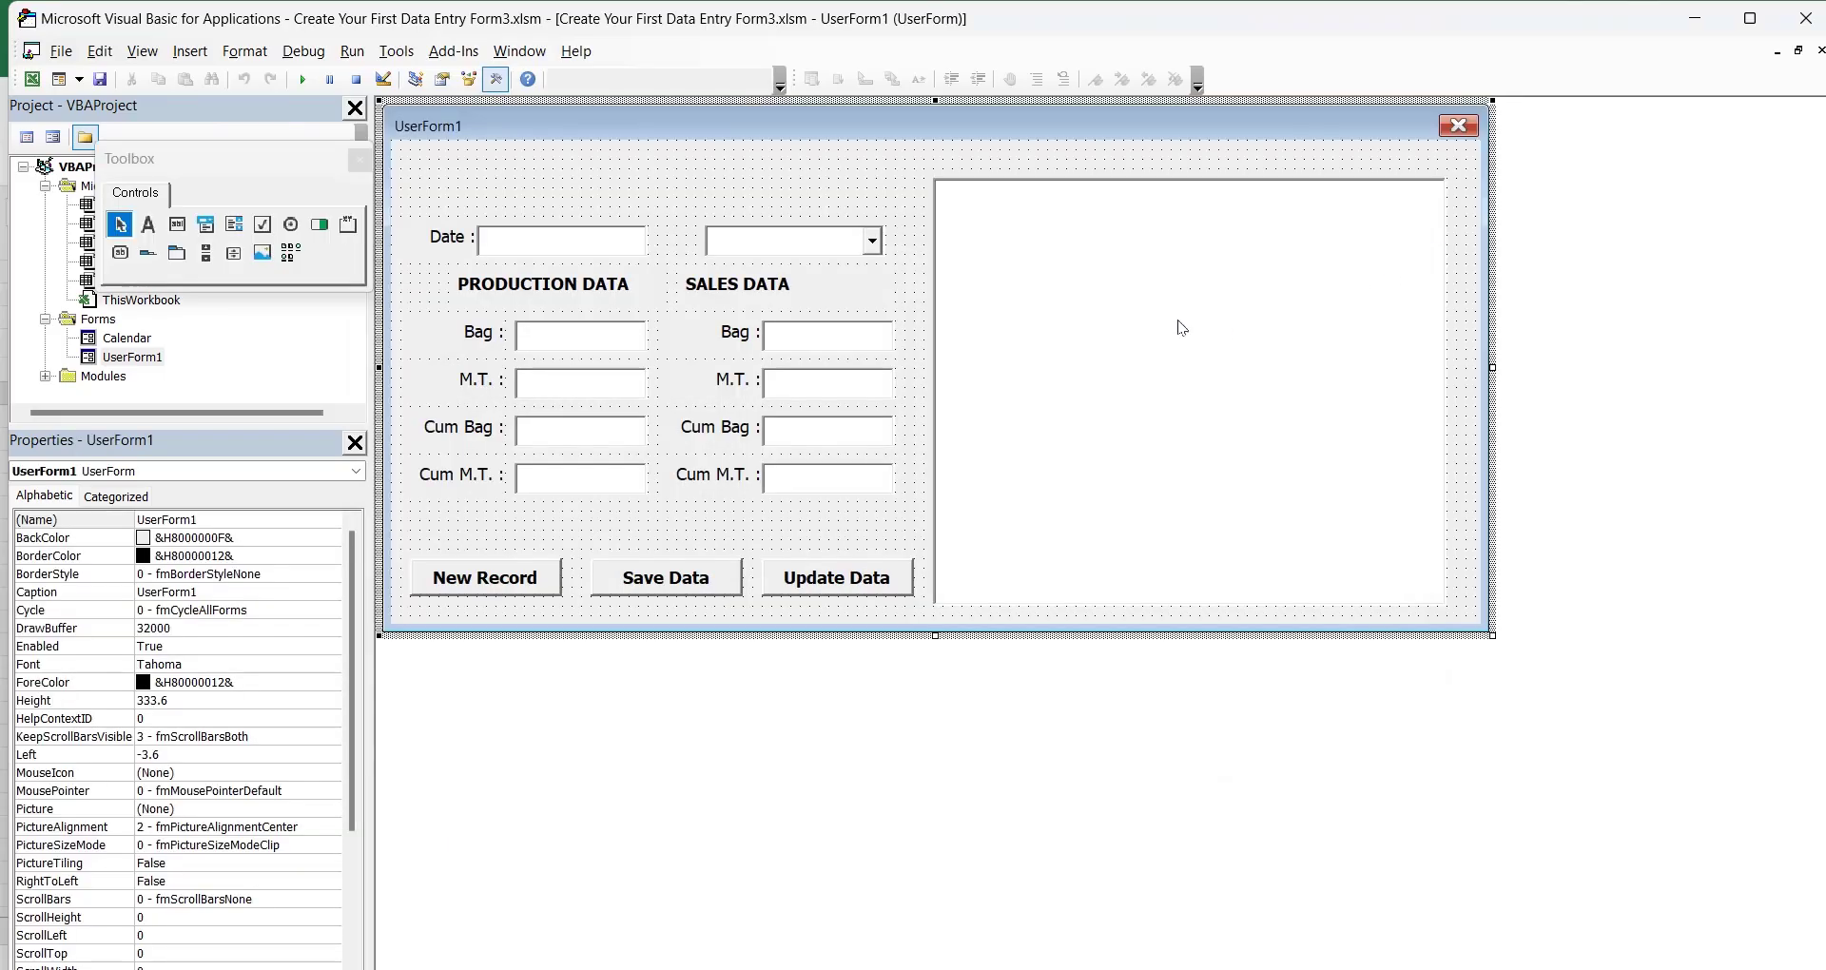
double_click(880, 186)
scroll(846, 528, down, 5)
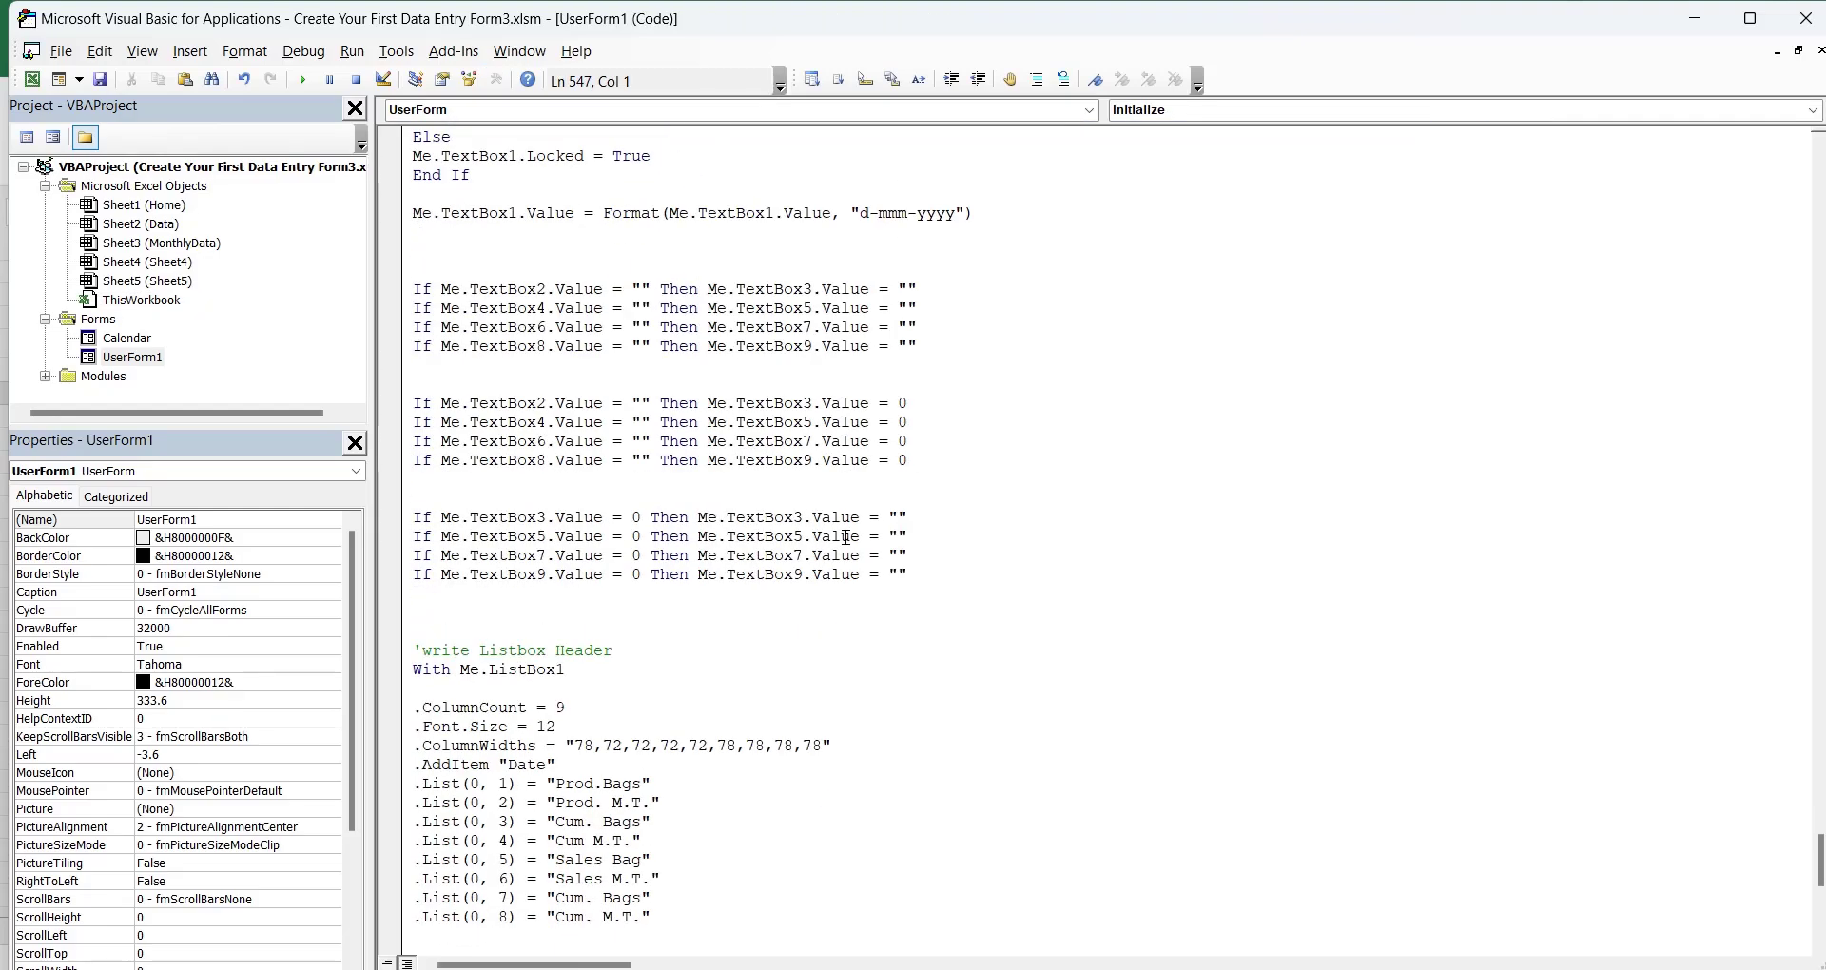
click(370, 741)
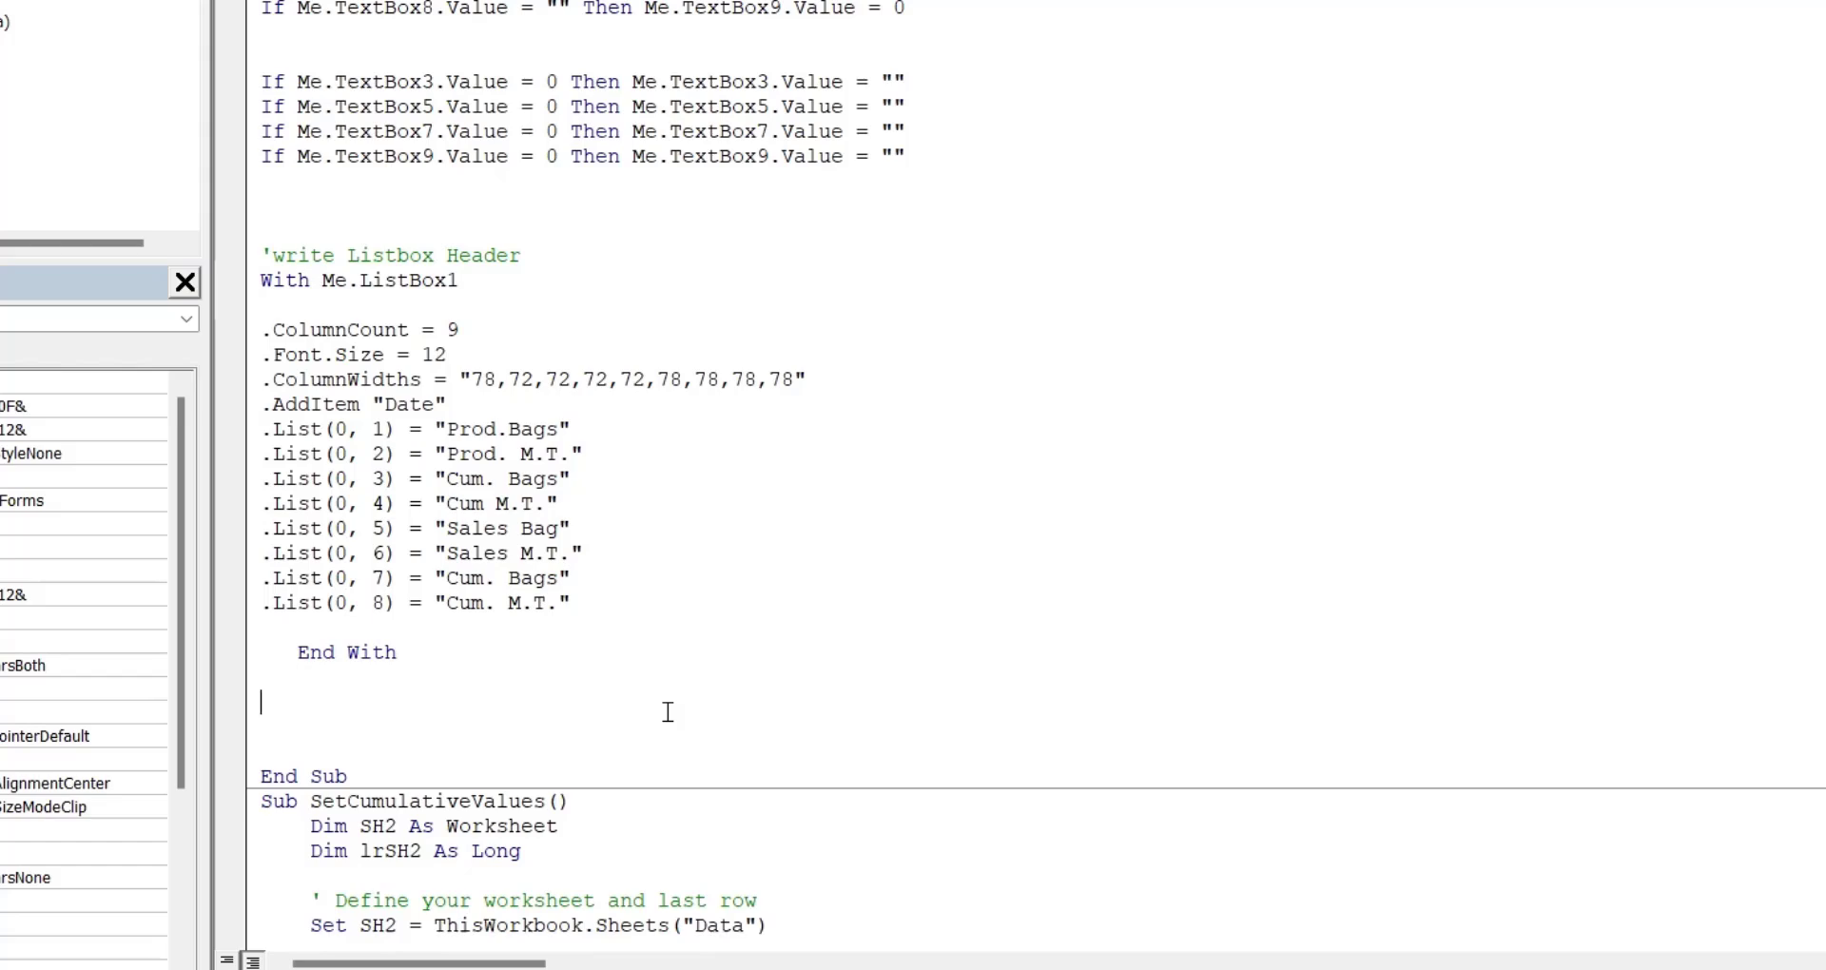
Step: Declare Dim i As Integer and start a For i = 6 To lastrow loop
text(D)
text(IM i )
text(as i)
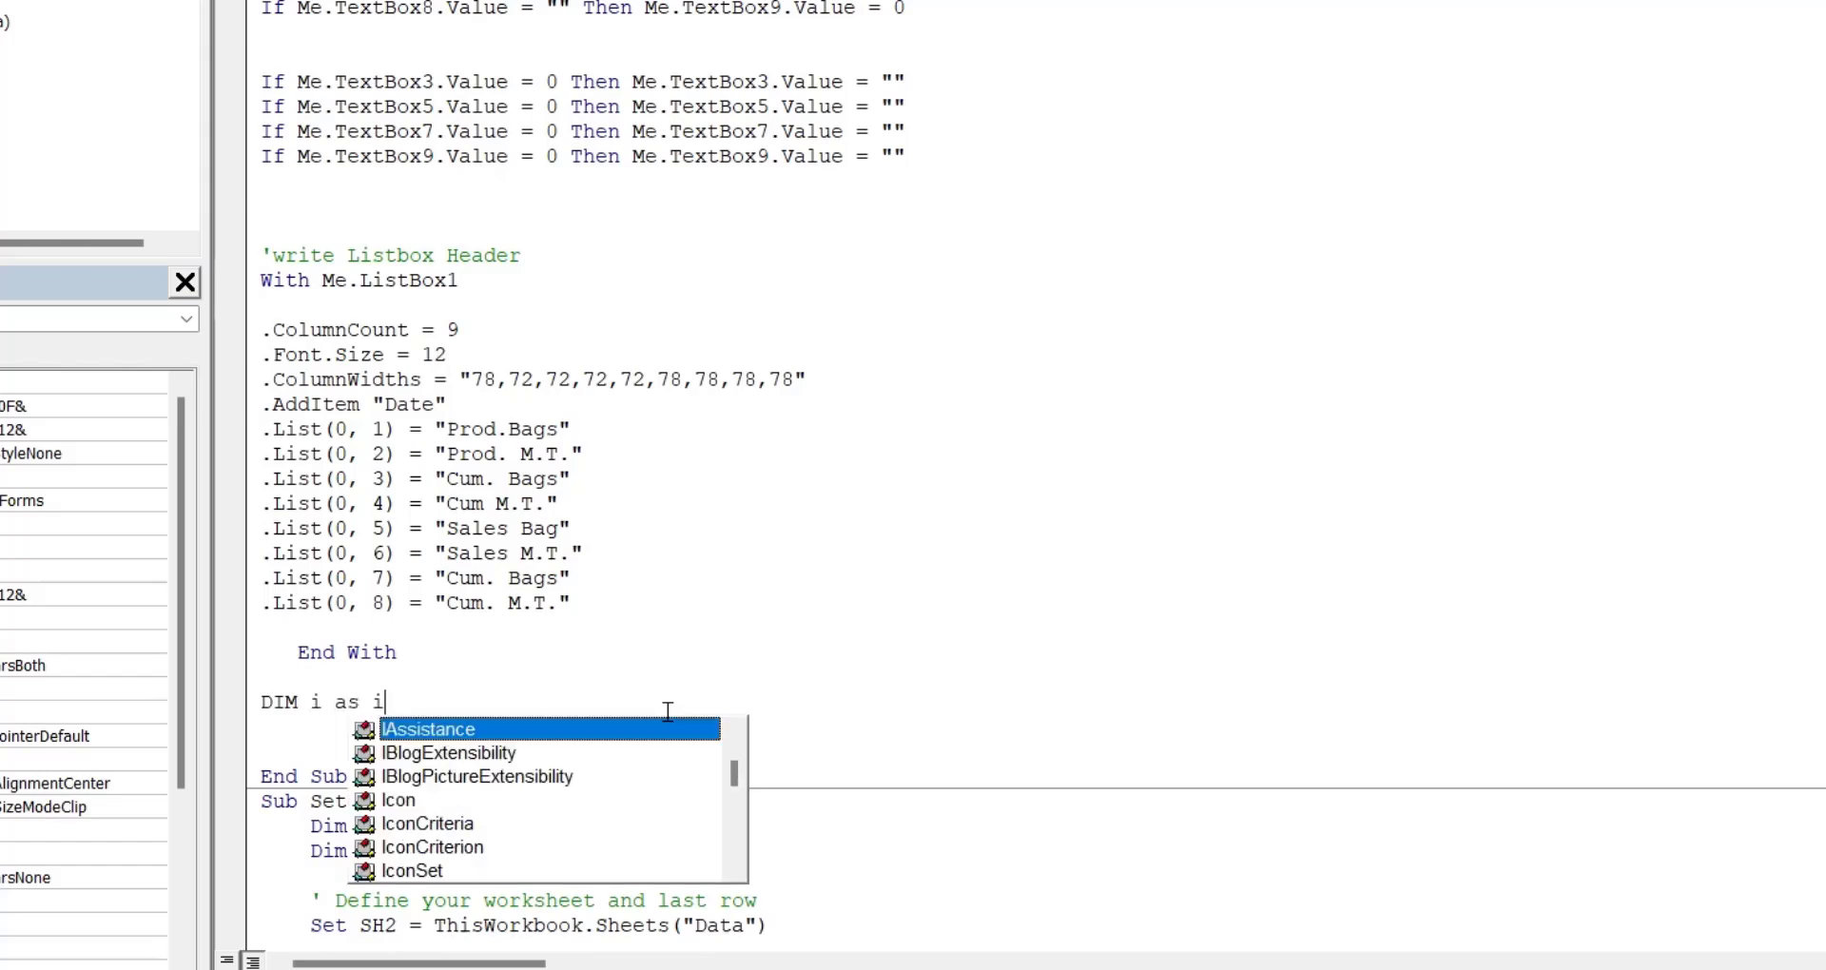
text(nt)
key(Tab)
key(Return)
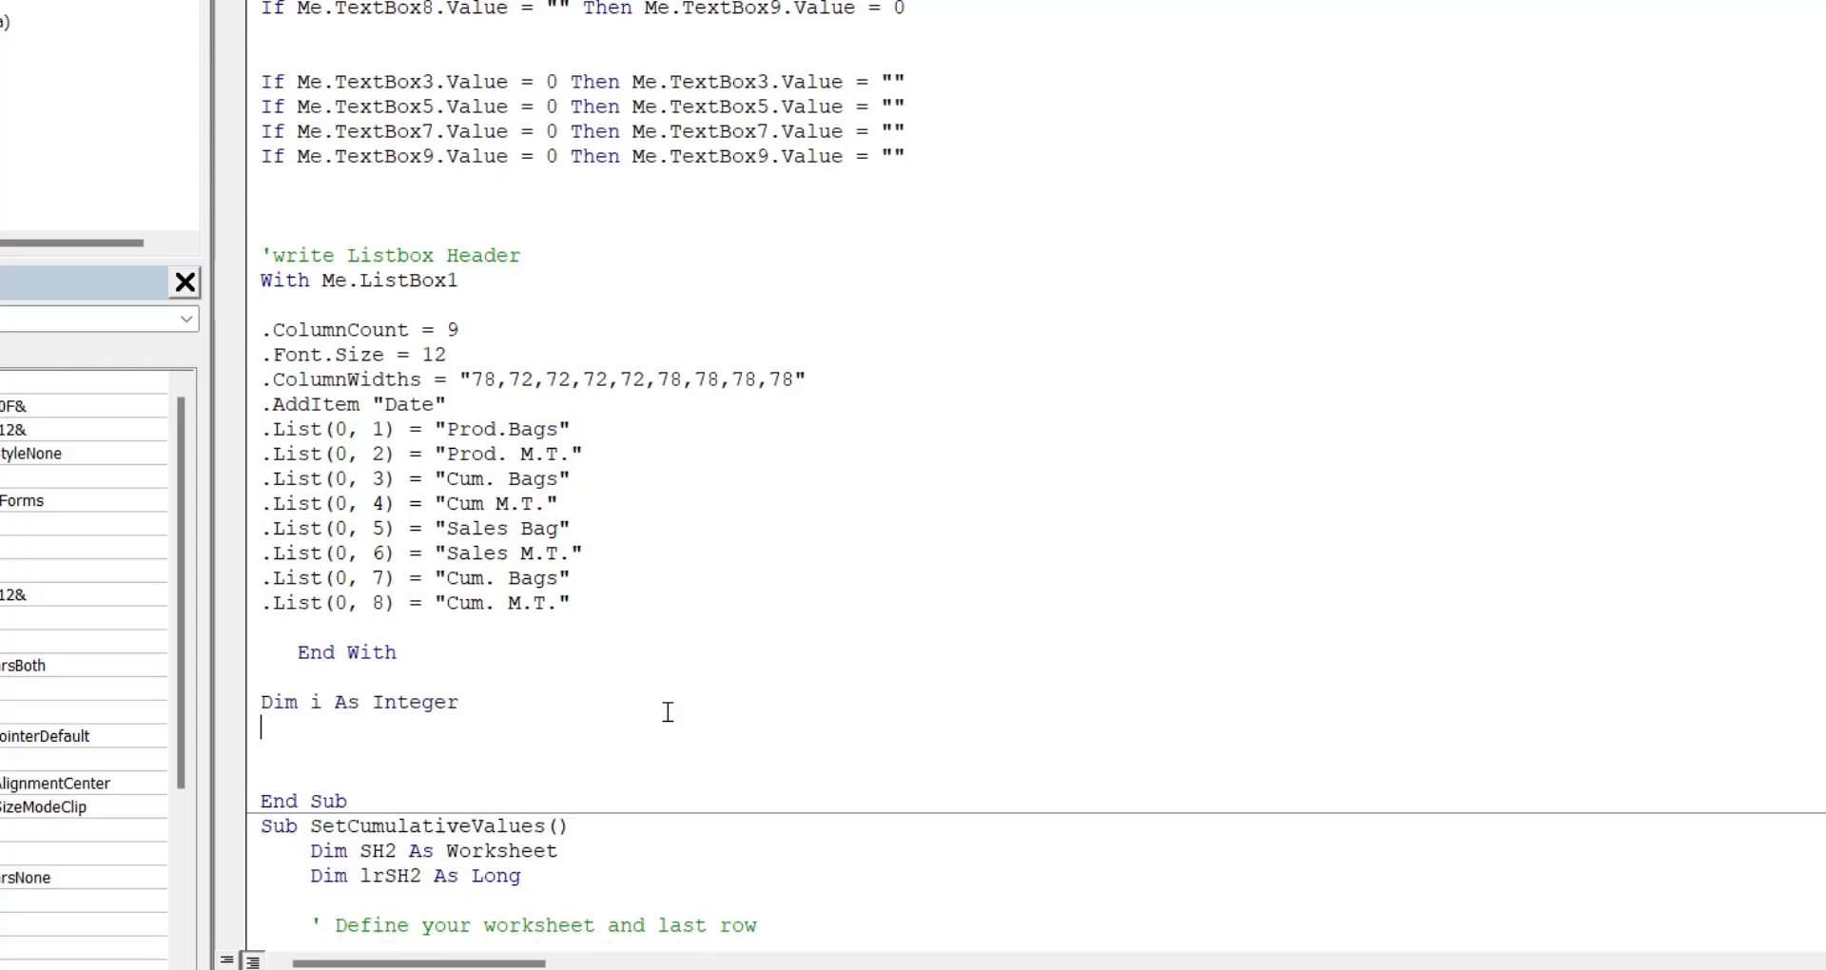
key(Return)
text(f)
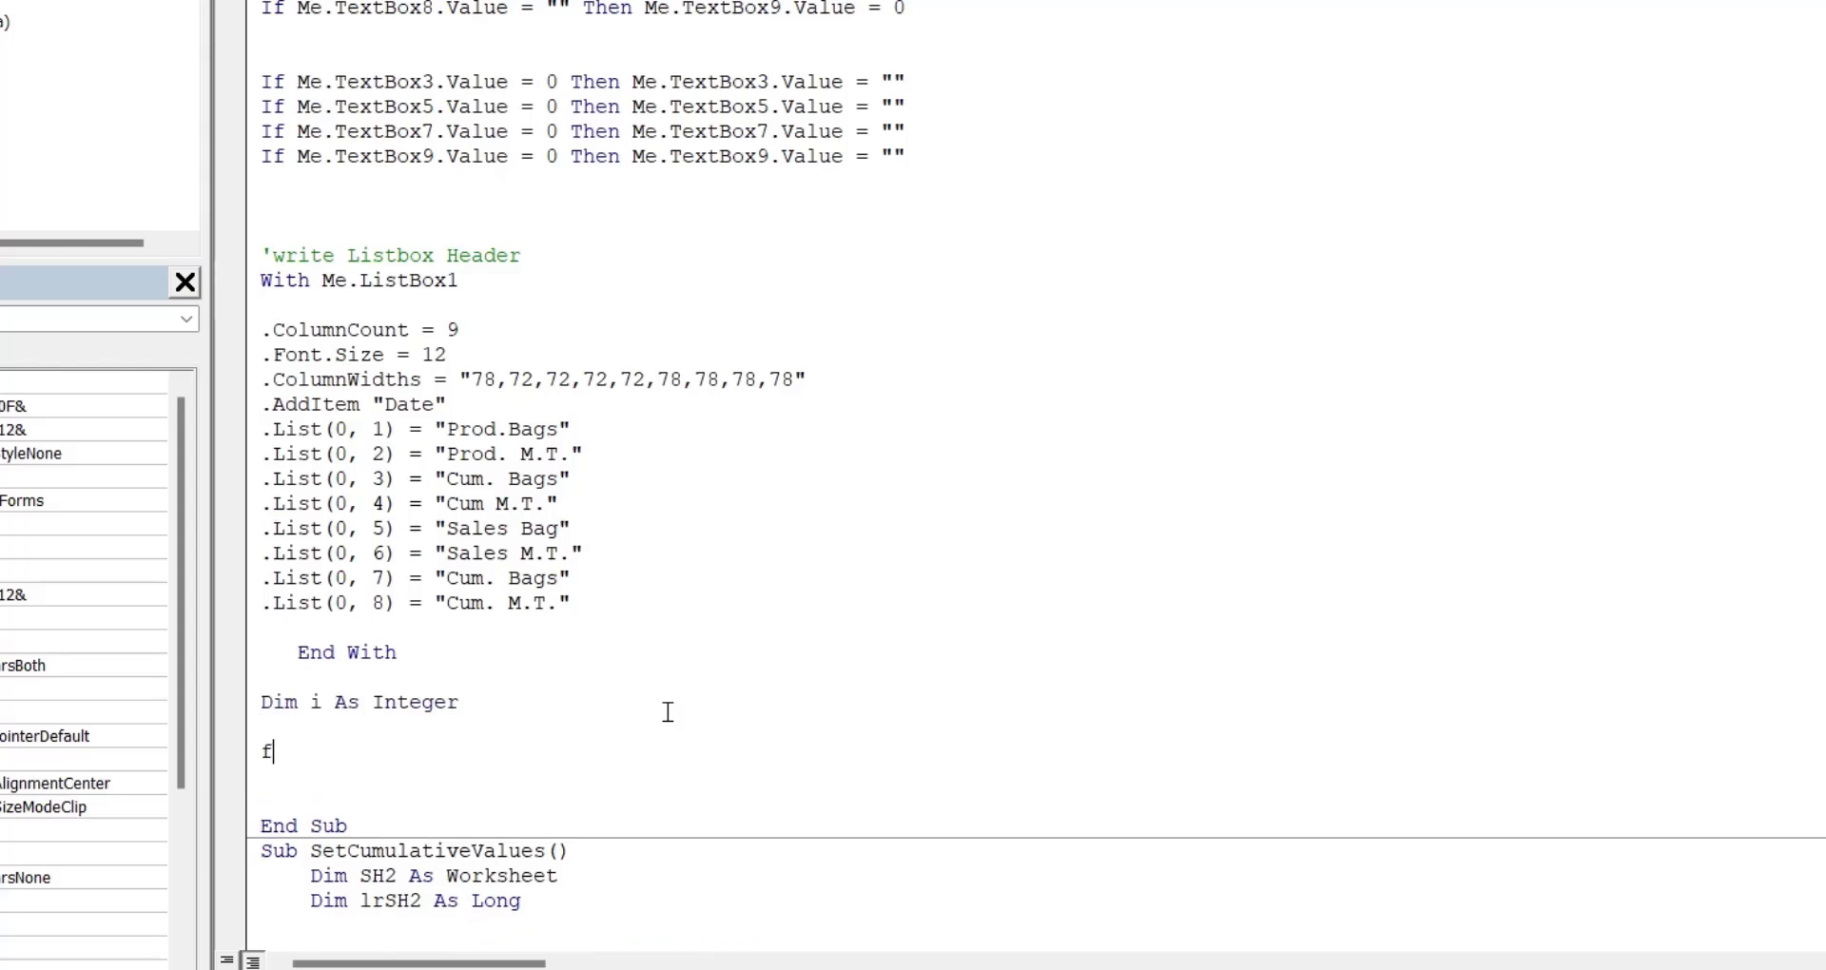
text(or i)
text(=6)
text( to )
text(lastr)
text(ow)
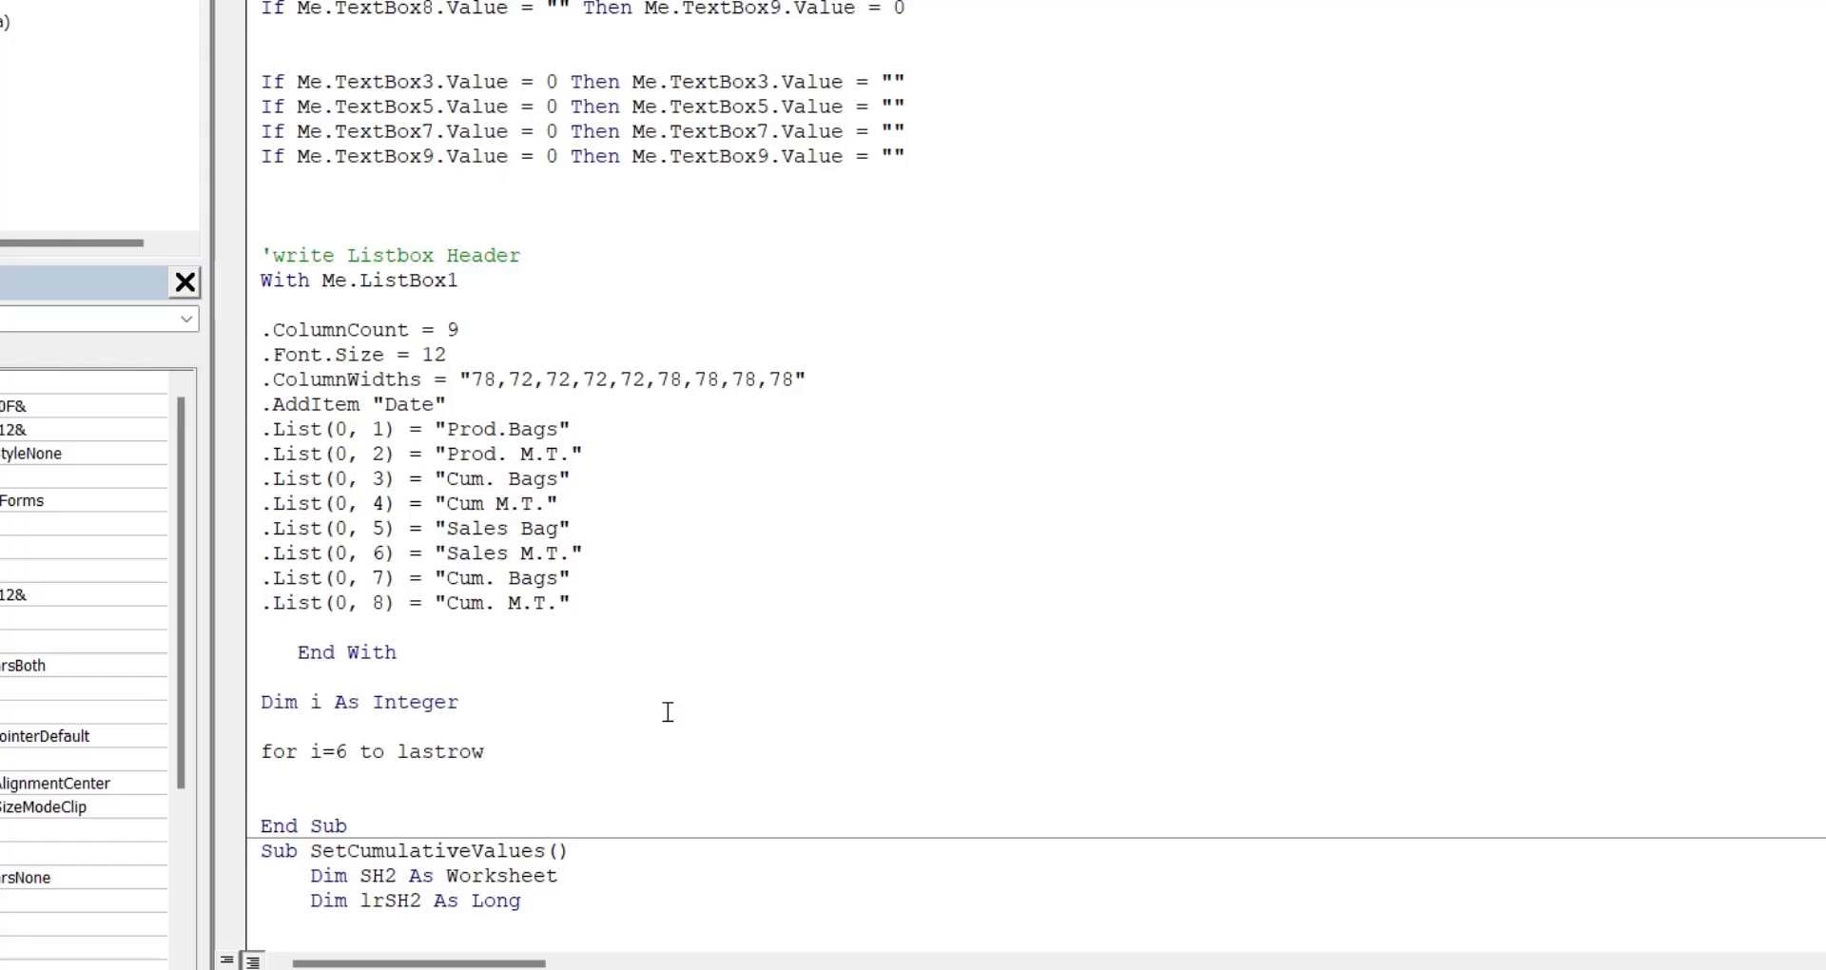
Step: Declare lastrow As Long and set it to the Data sheet's last used row in column A
key(Up)
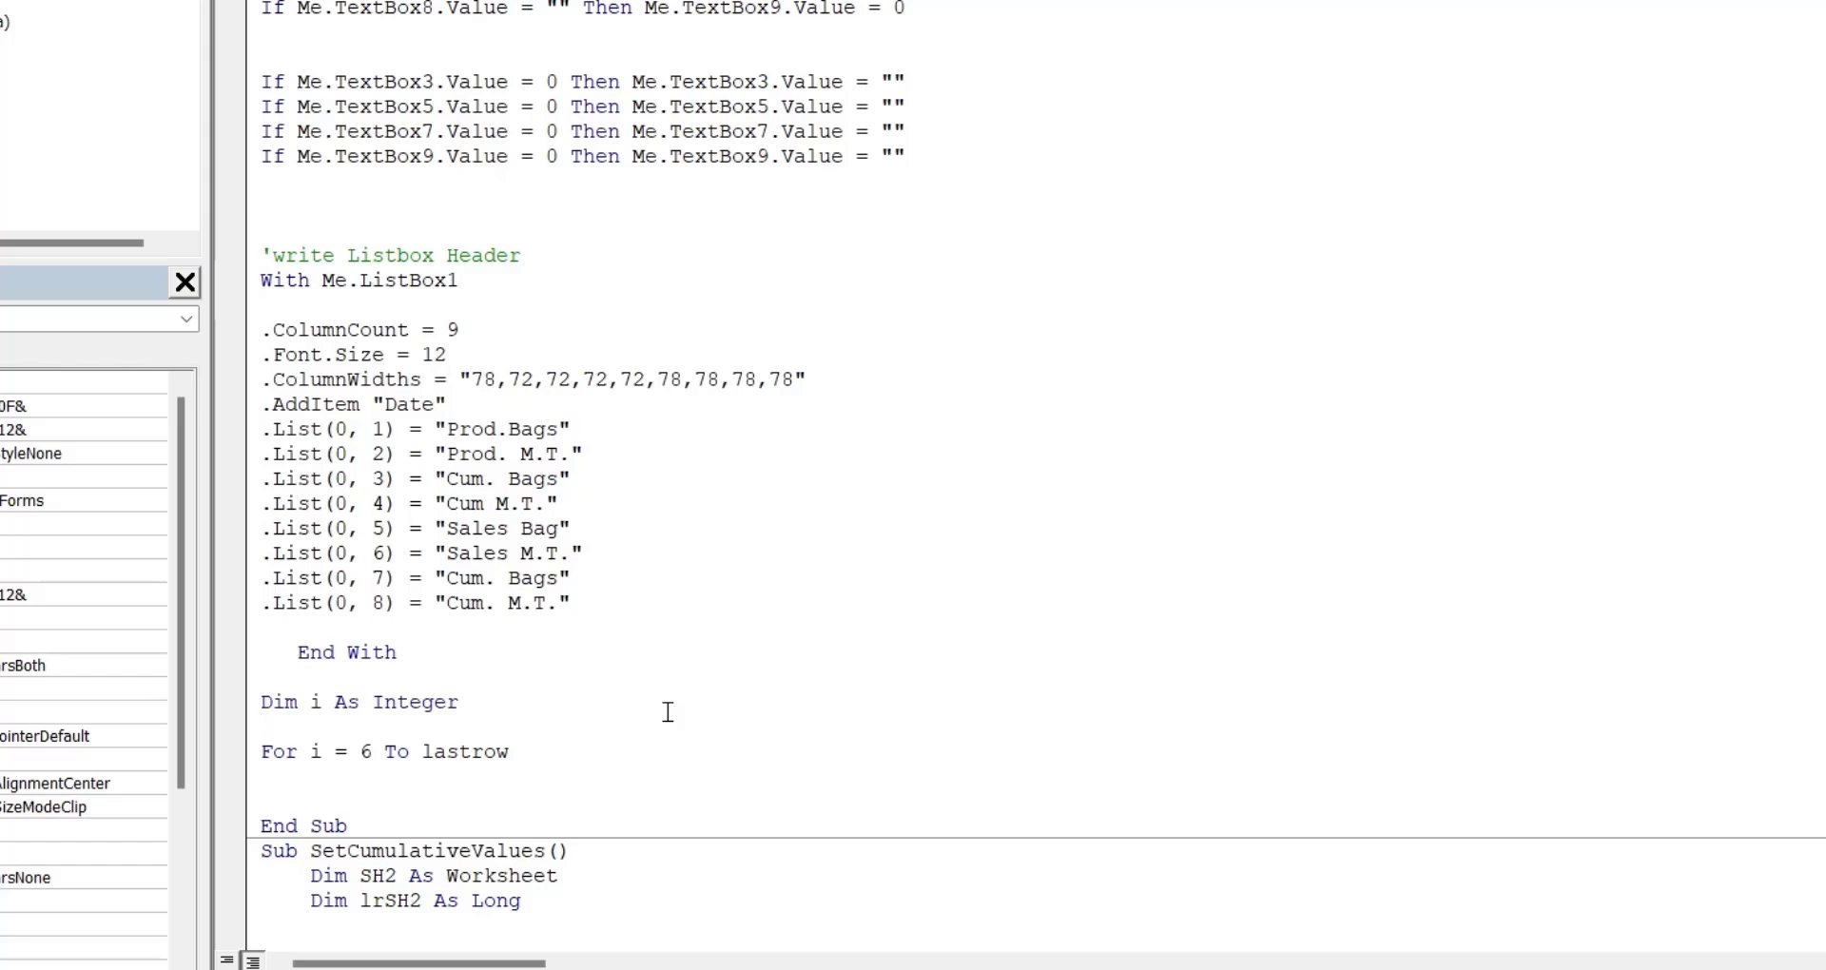
text(dim l)
text(astrow)
text( as lon)
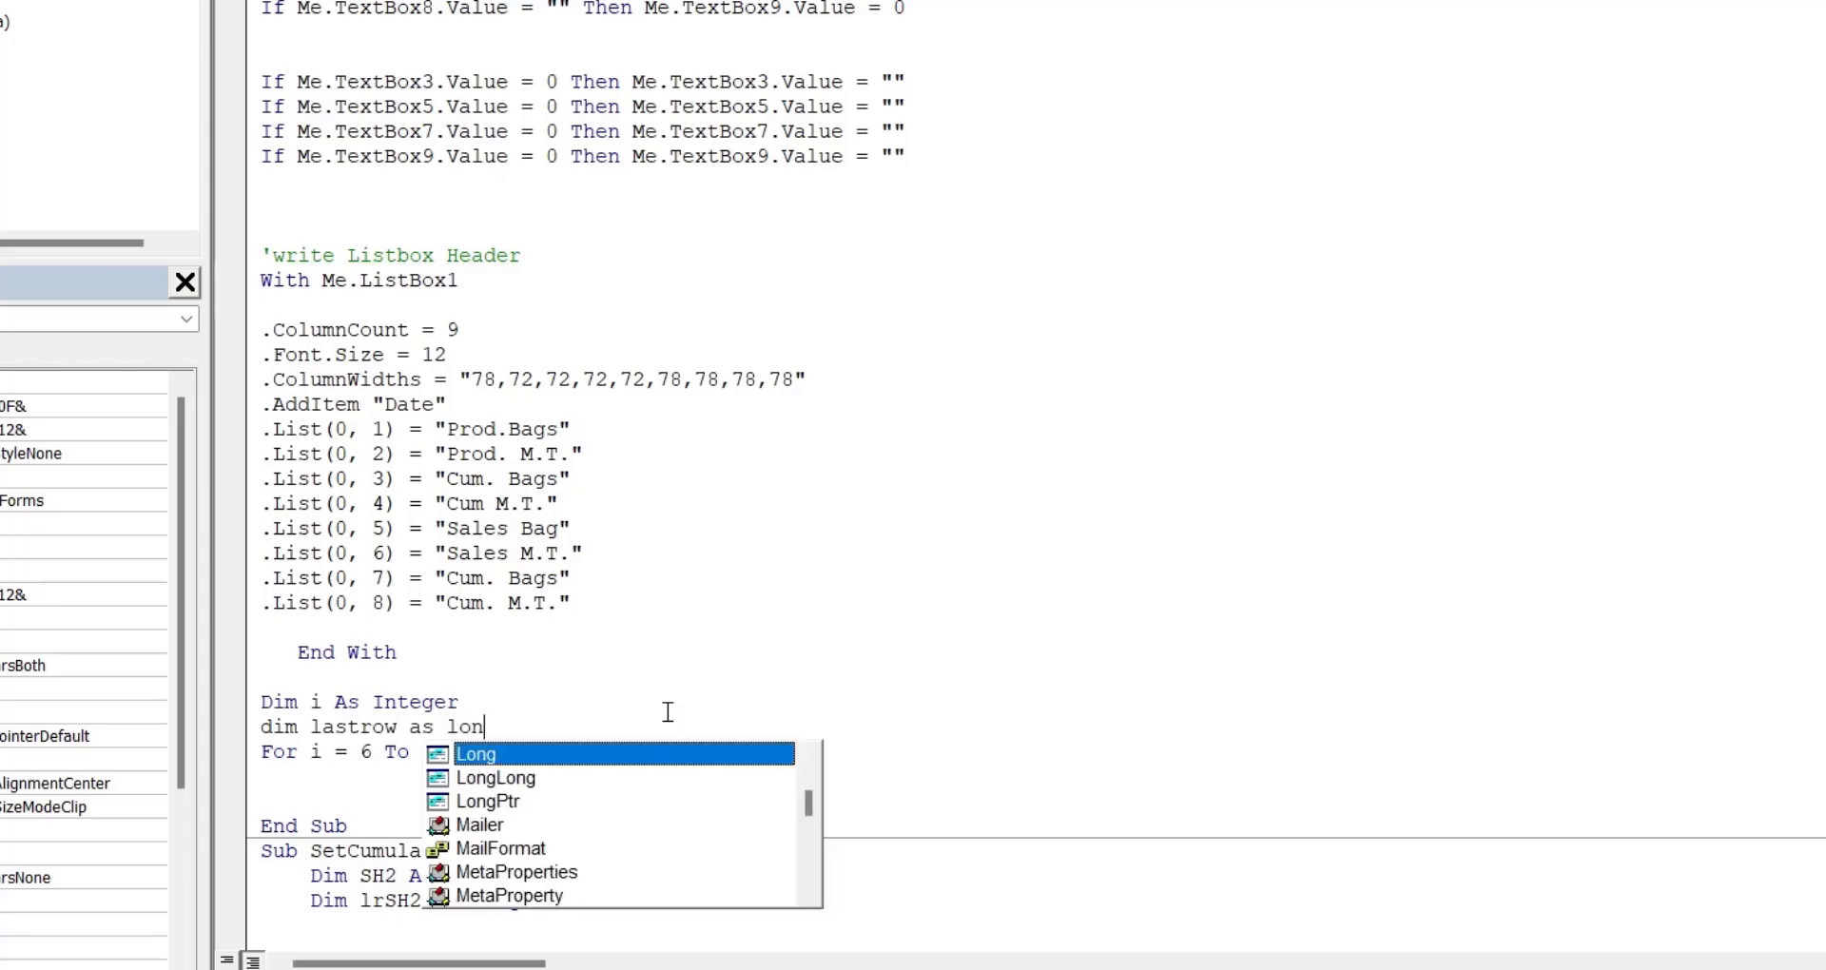
text(g)
key(Return)
text(l)
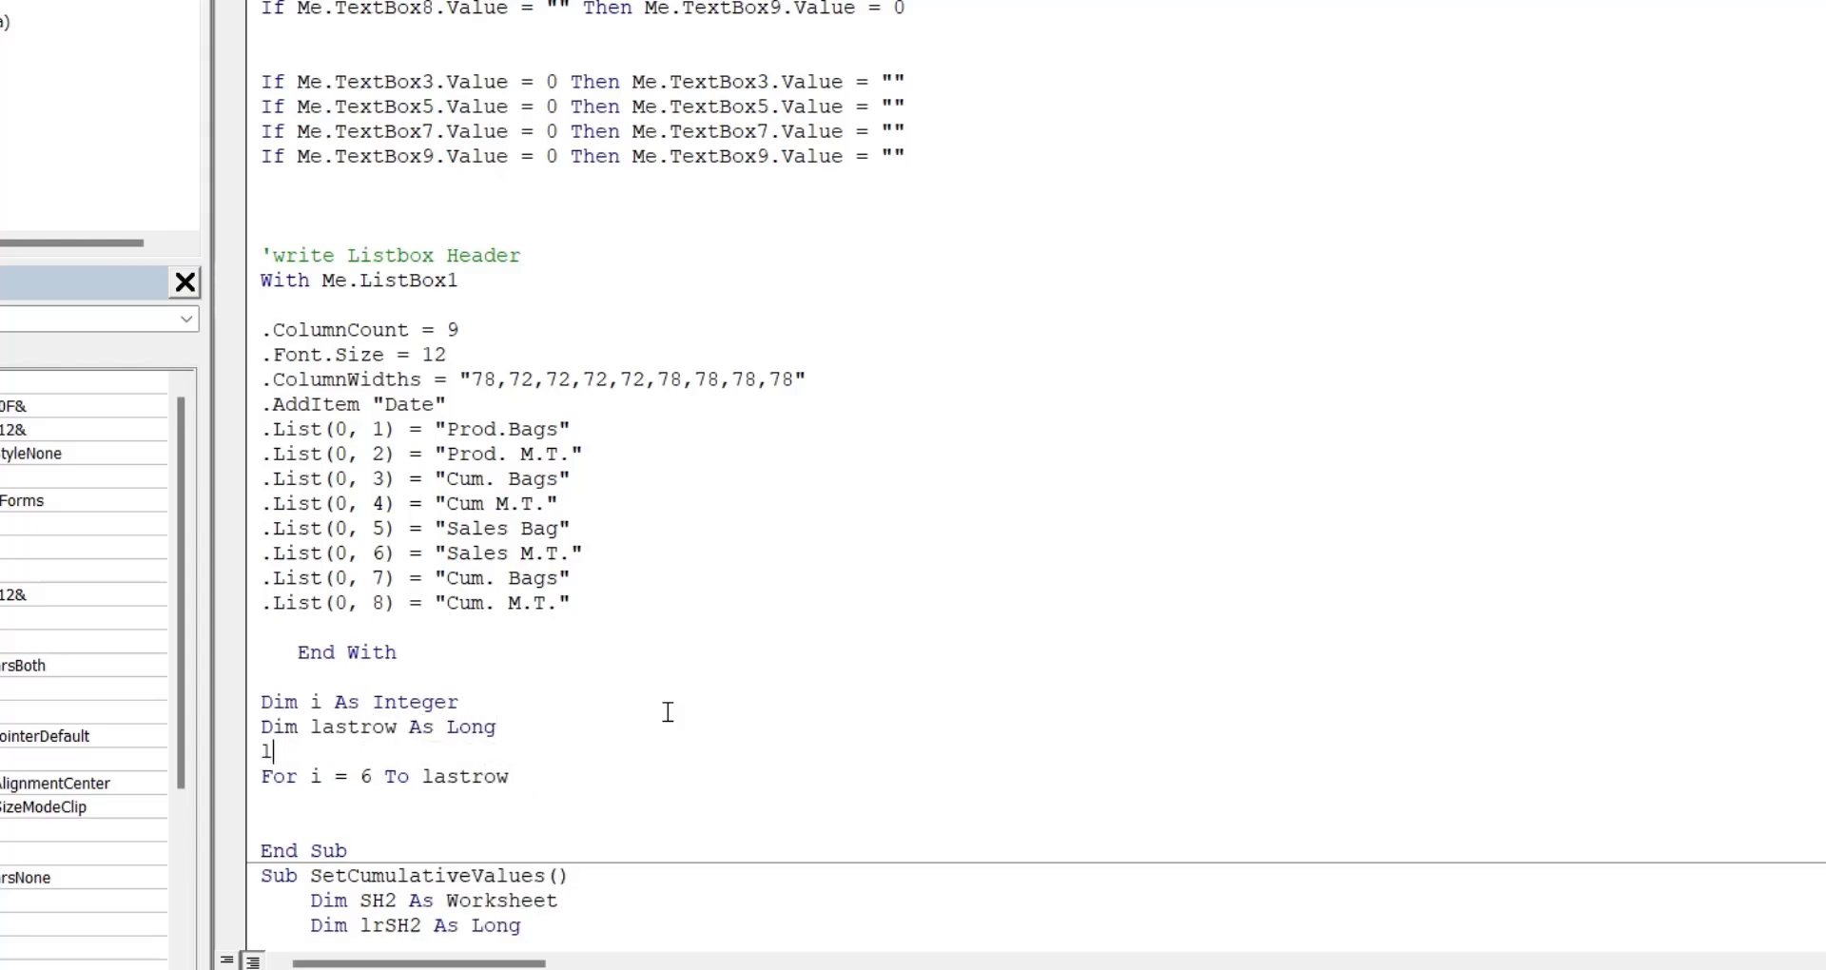
text(astro)
text(w=)
text(sheets)
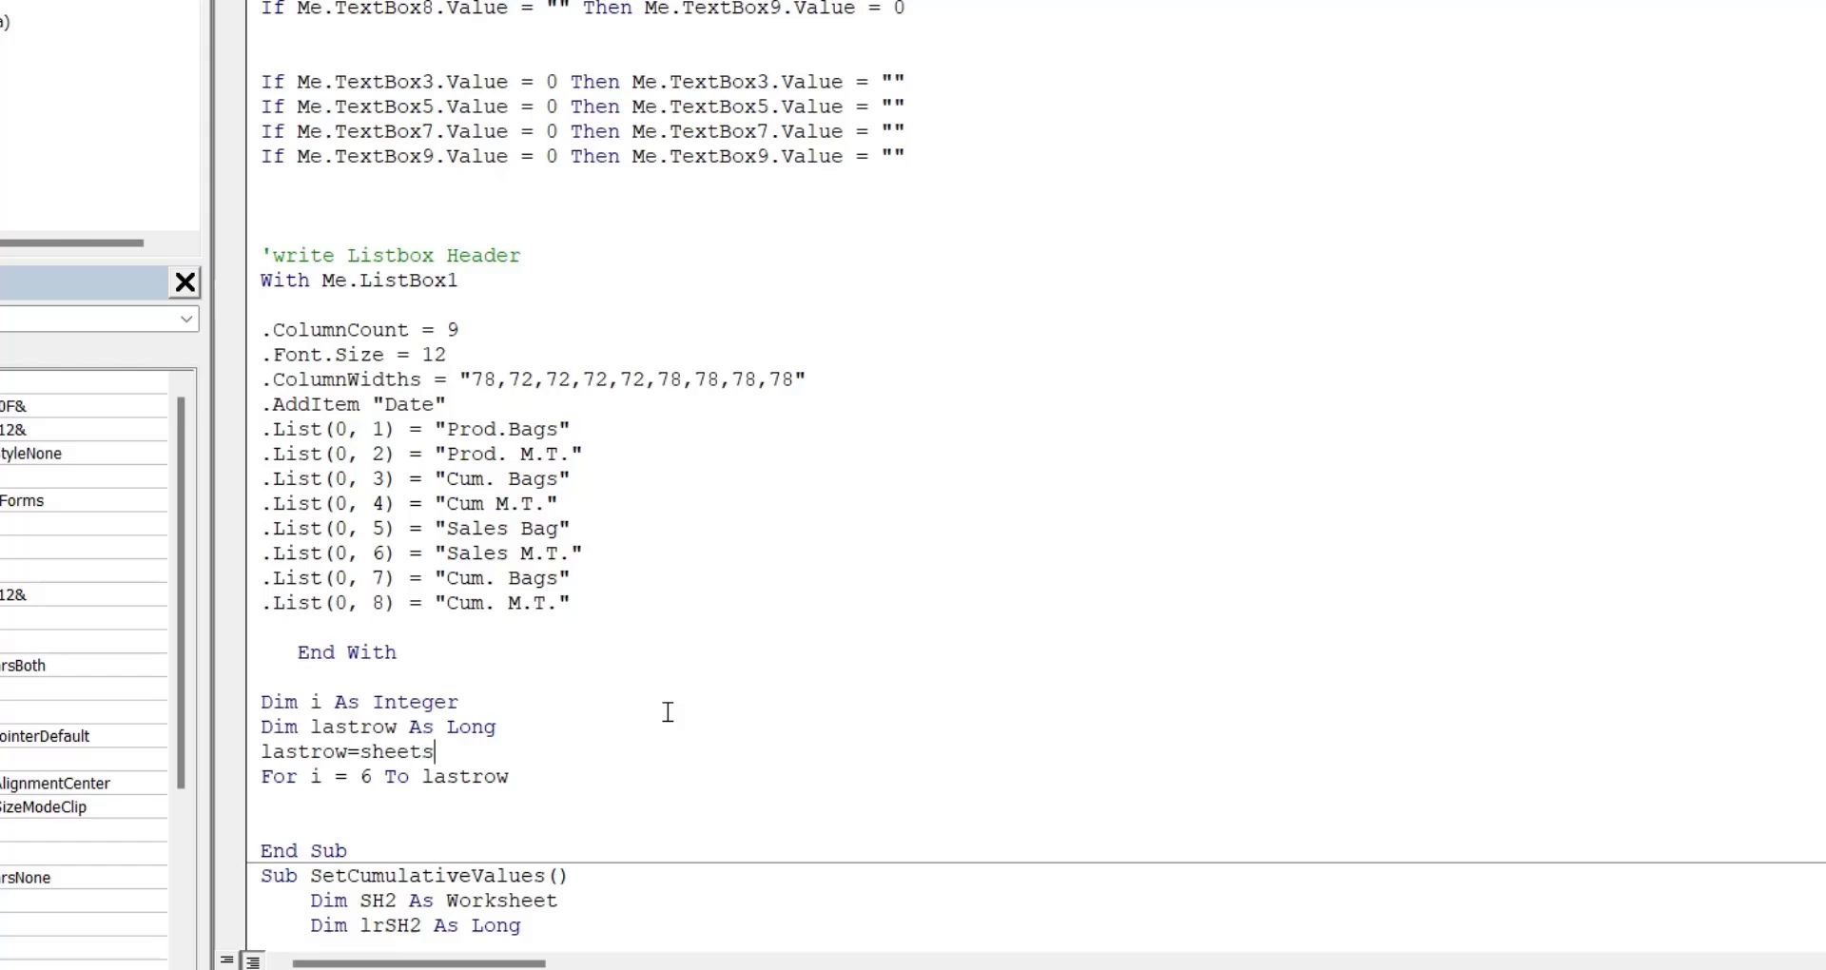
text((")
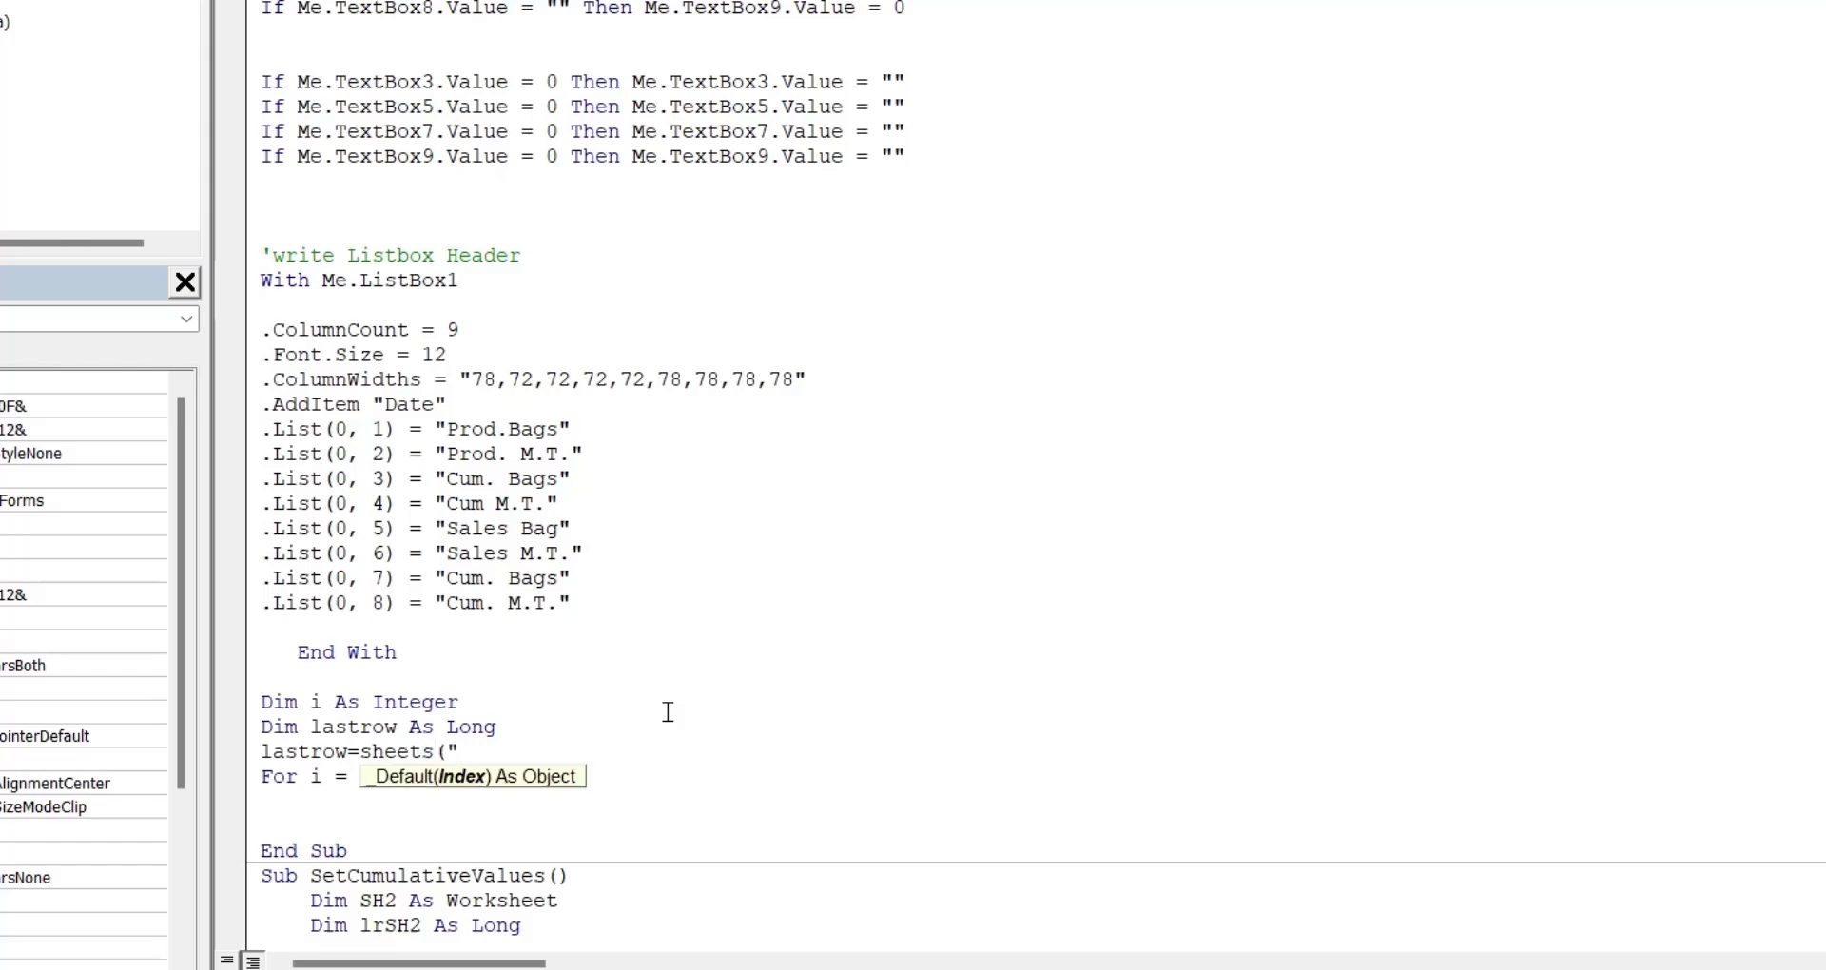
text(Data)
text(").r)
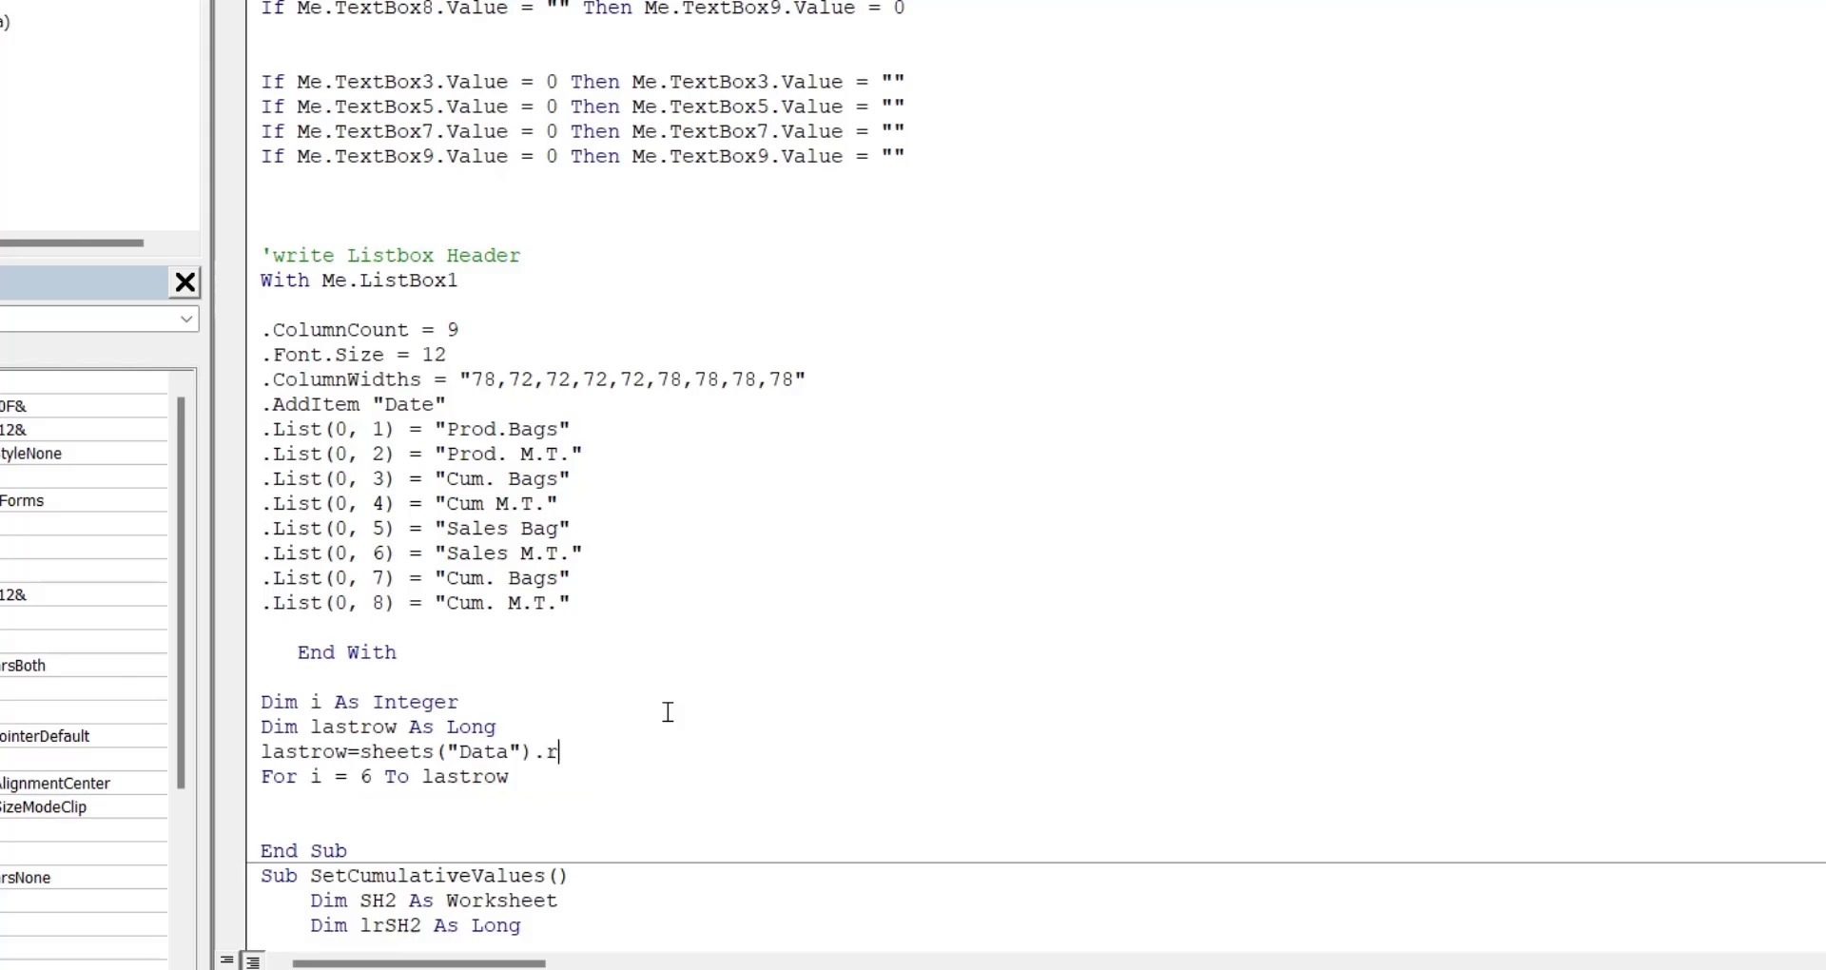
text(ange)
text((")
text(A" )
text(&ro)
text(ws.cou)
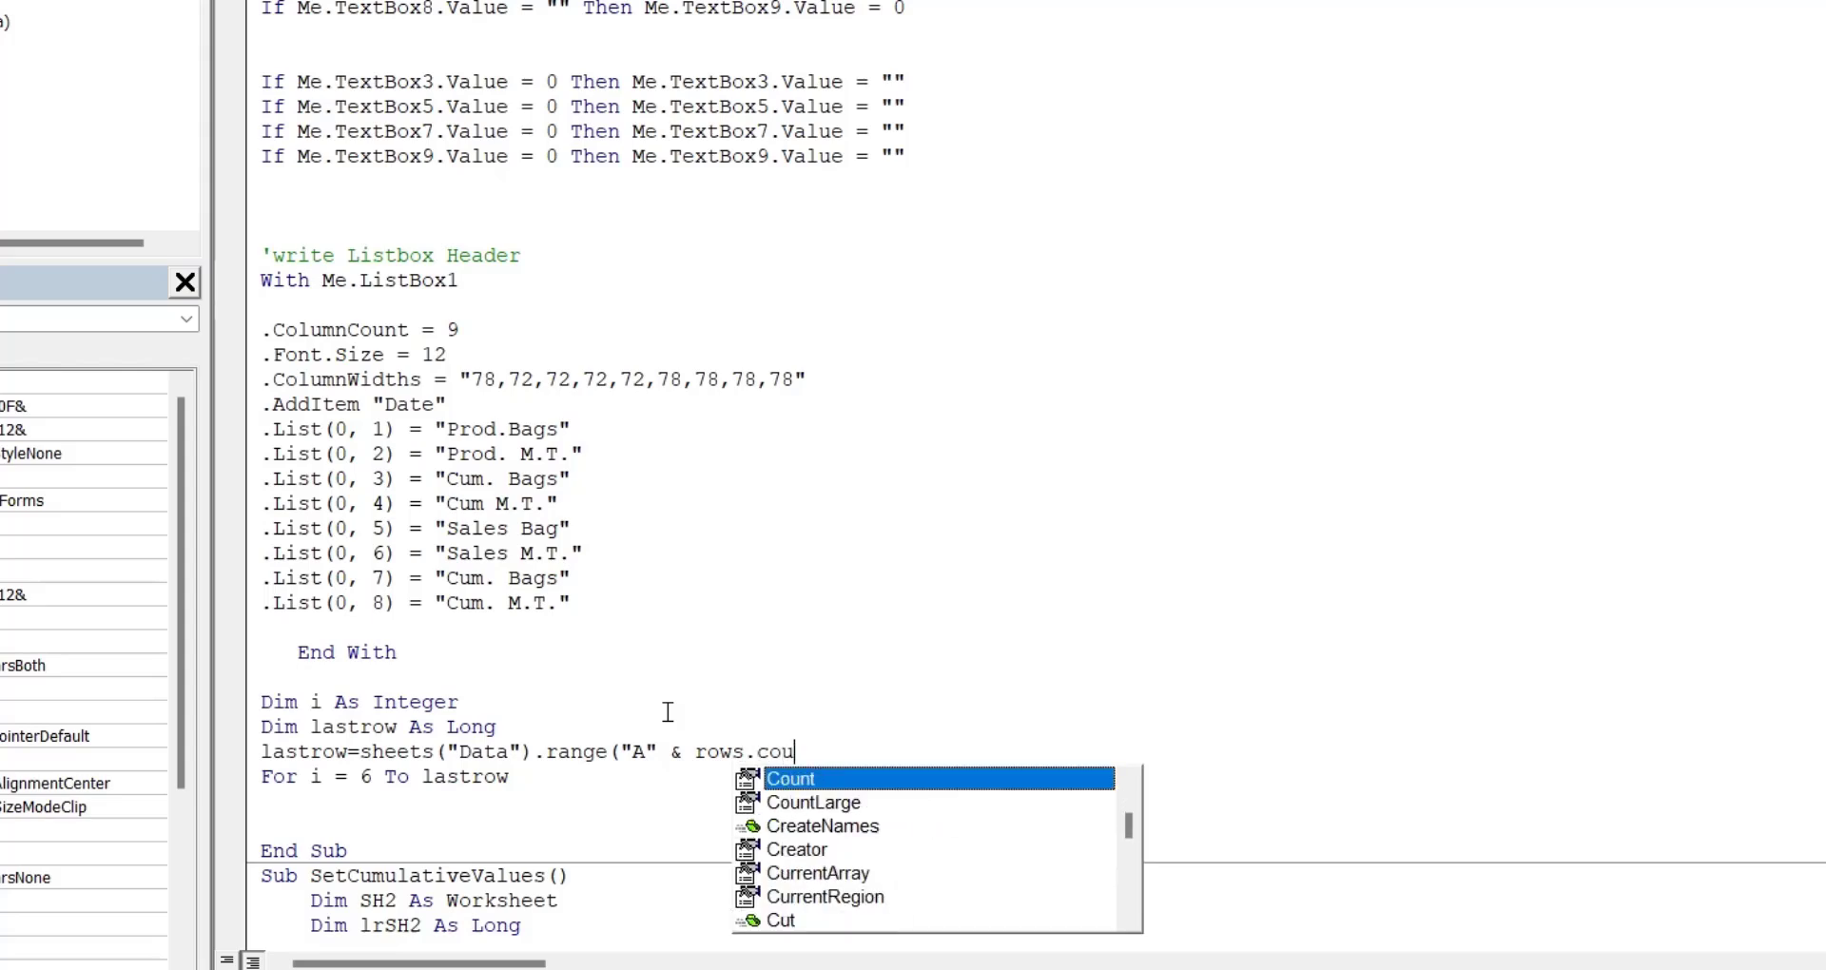
text(nt))
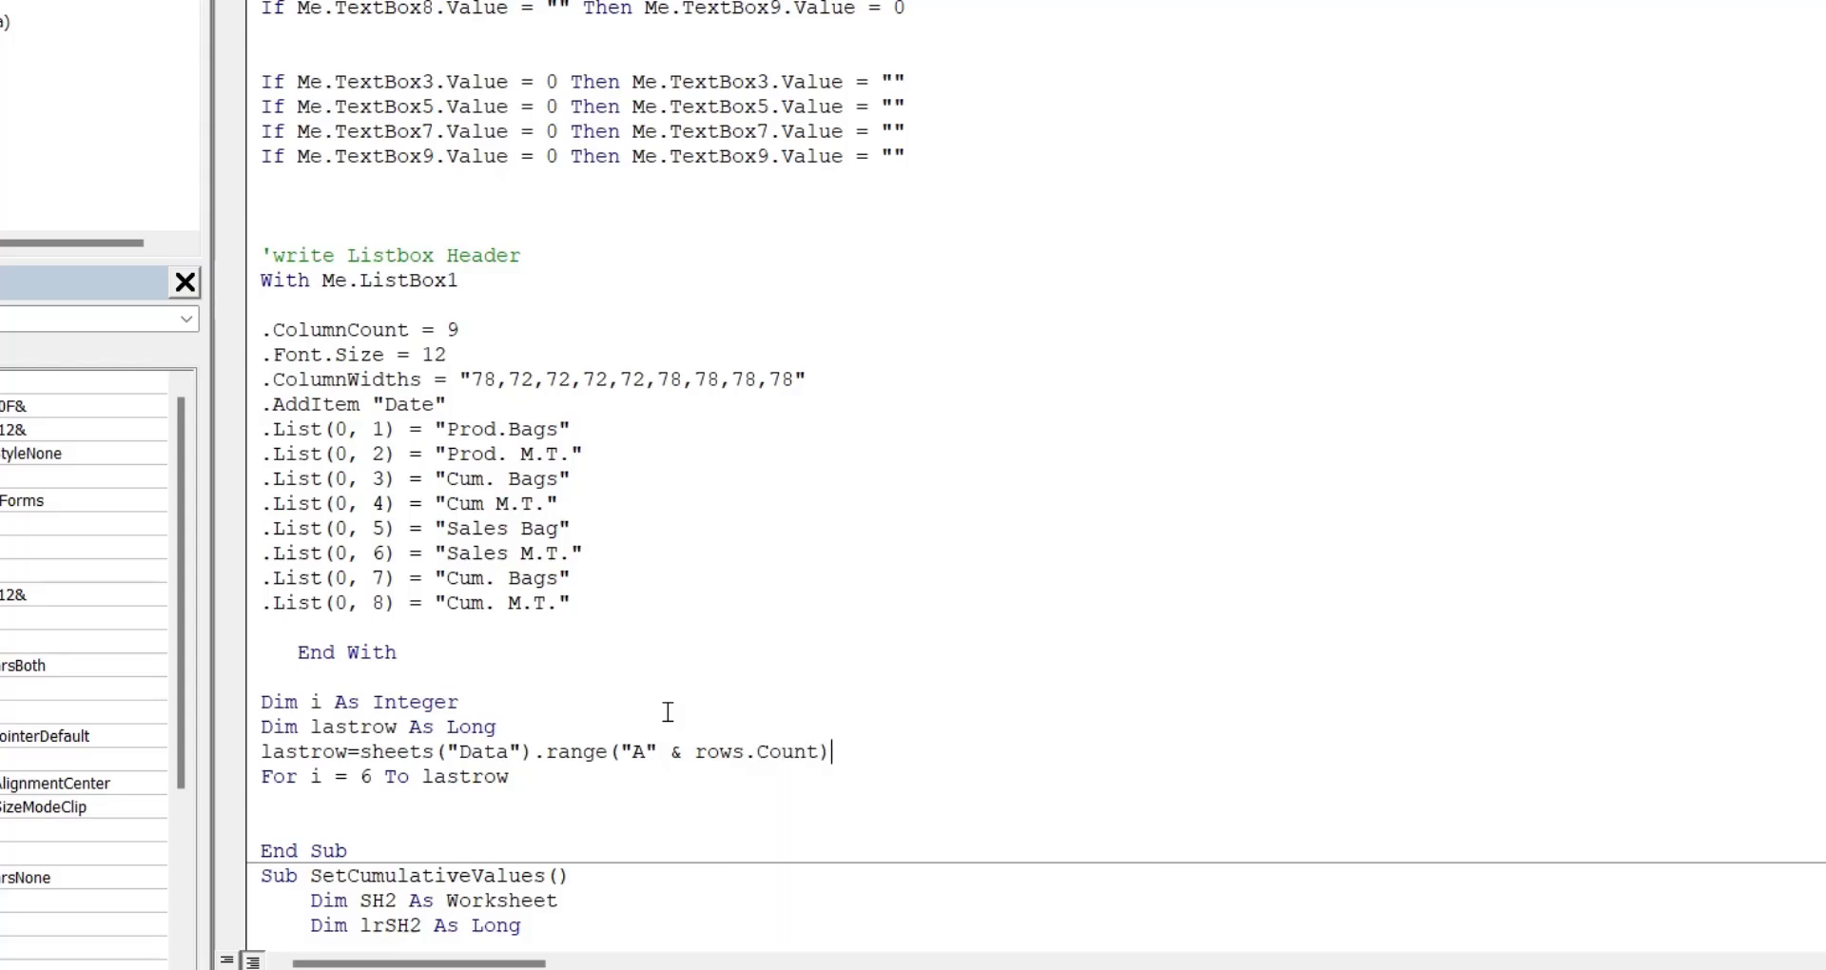
text(.end)
text((x)
text(lup))
text(.row)
key(Return)
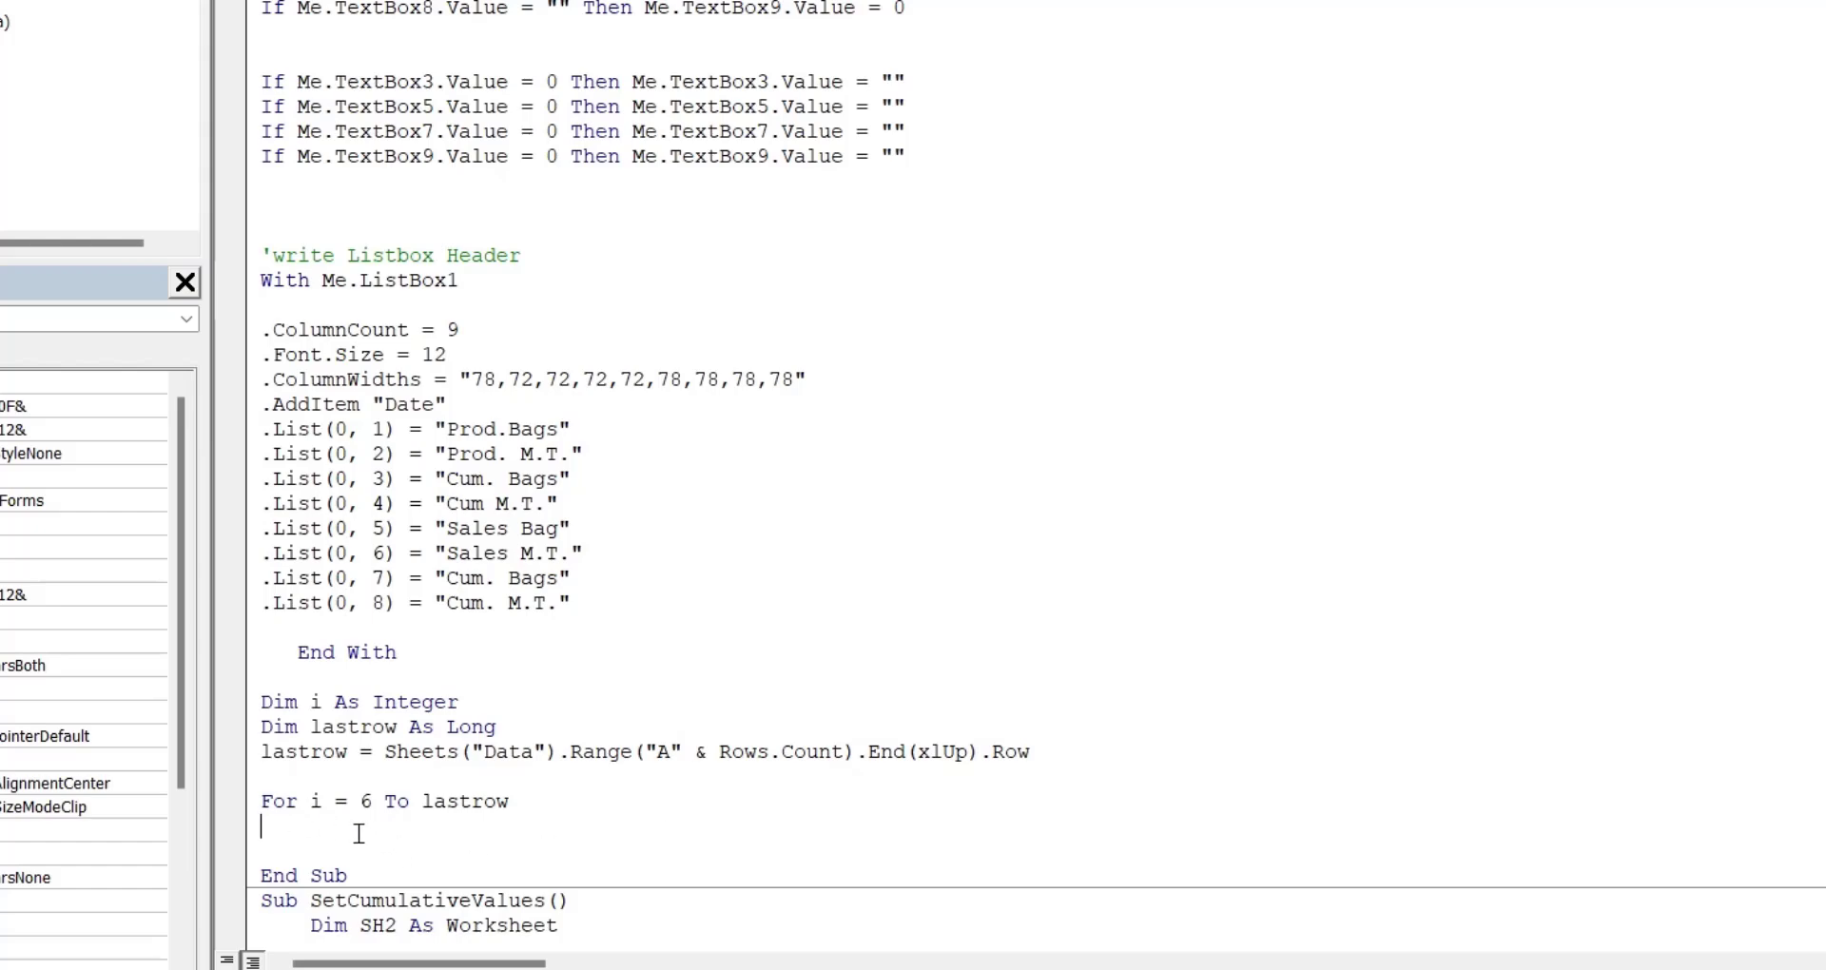
key(Return)
key(Return)
key(Return)
Step: Inside the For loop, add an empty With Me.ListBox1 / End With block followed by Next i
key(Up)
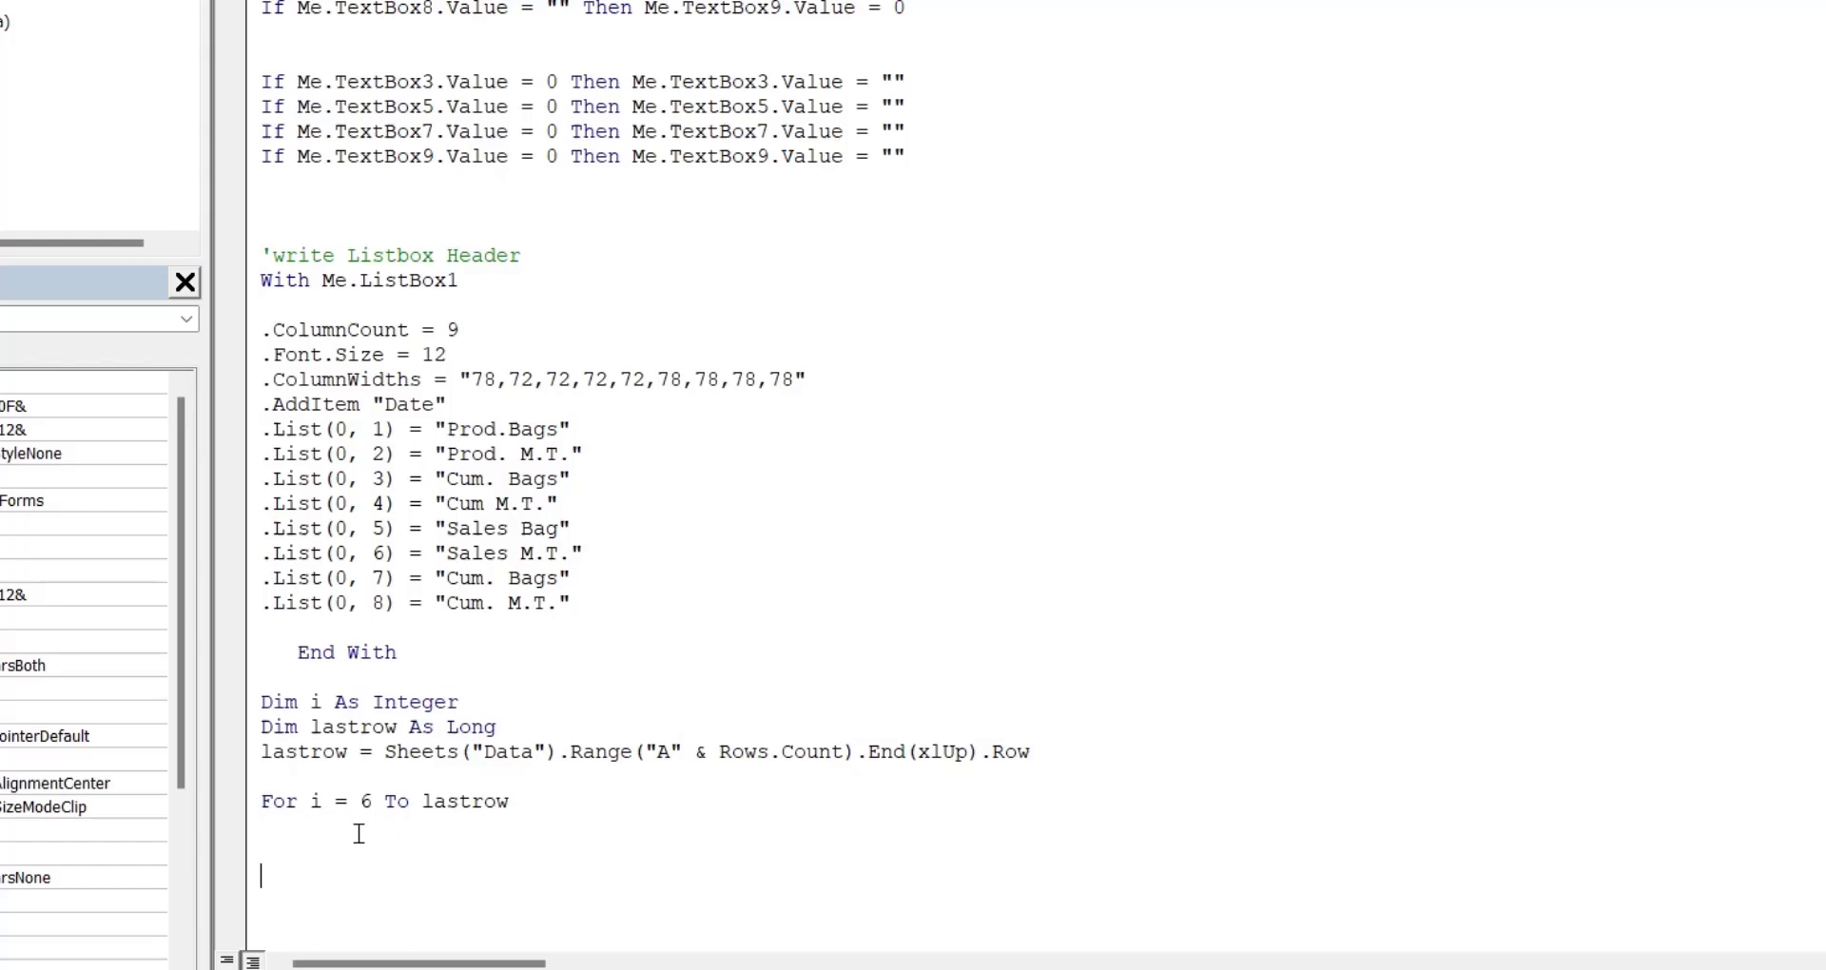
key(Up)
scroll(464, 774, down, 3)
text(w)
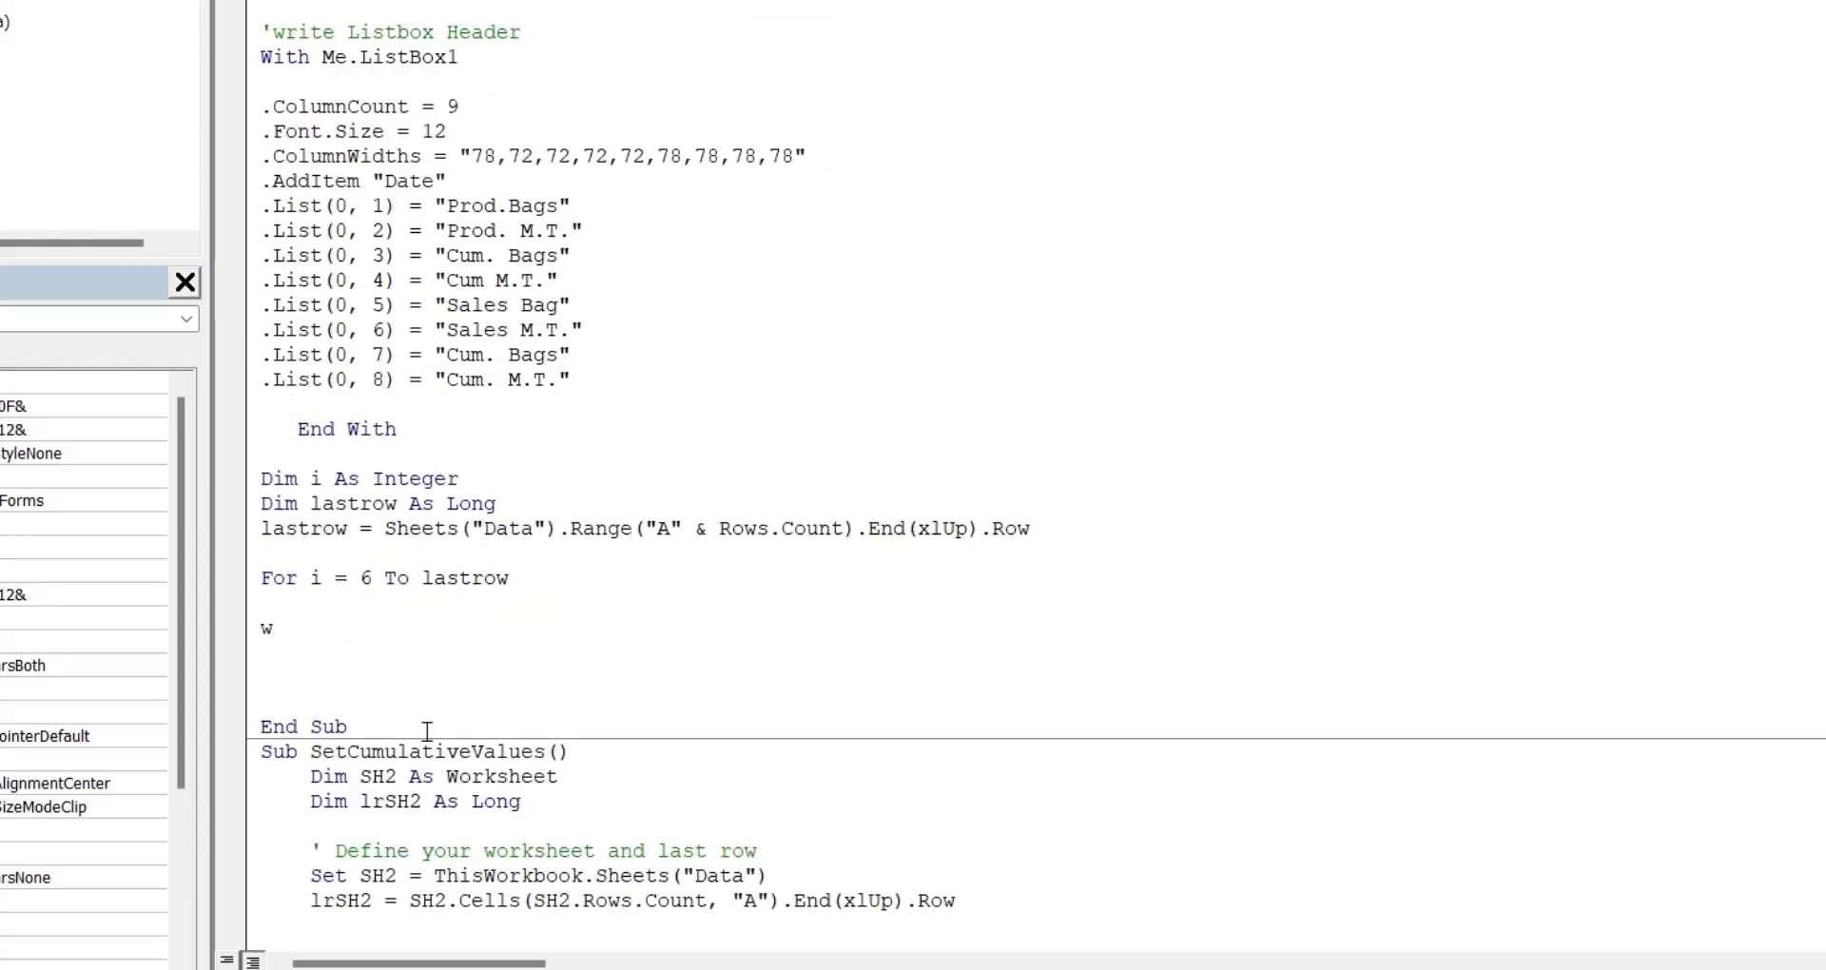
text(ith me)
text(.li)
key(Tab)
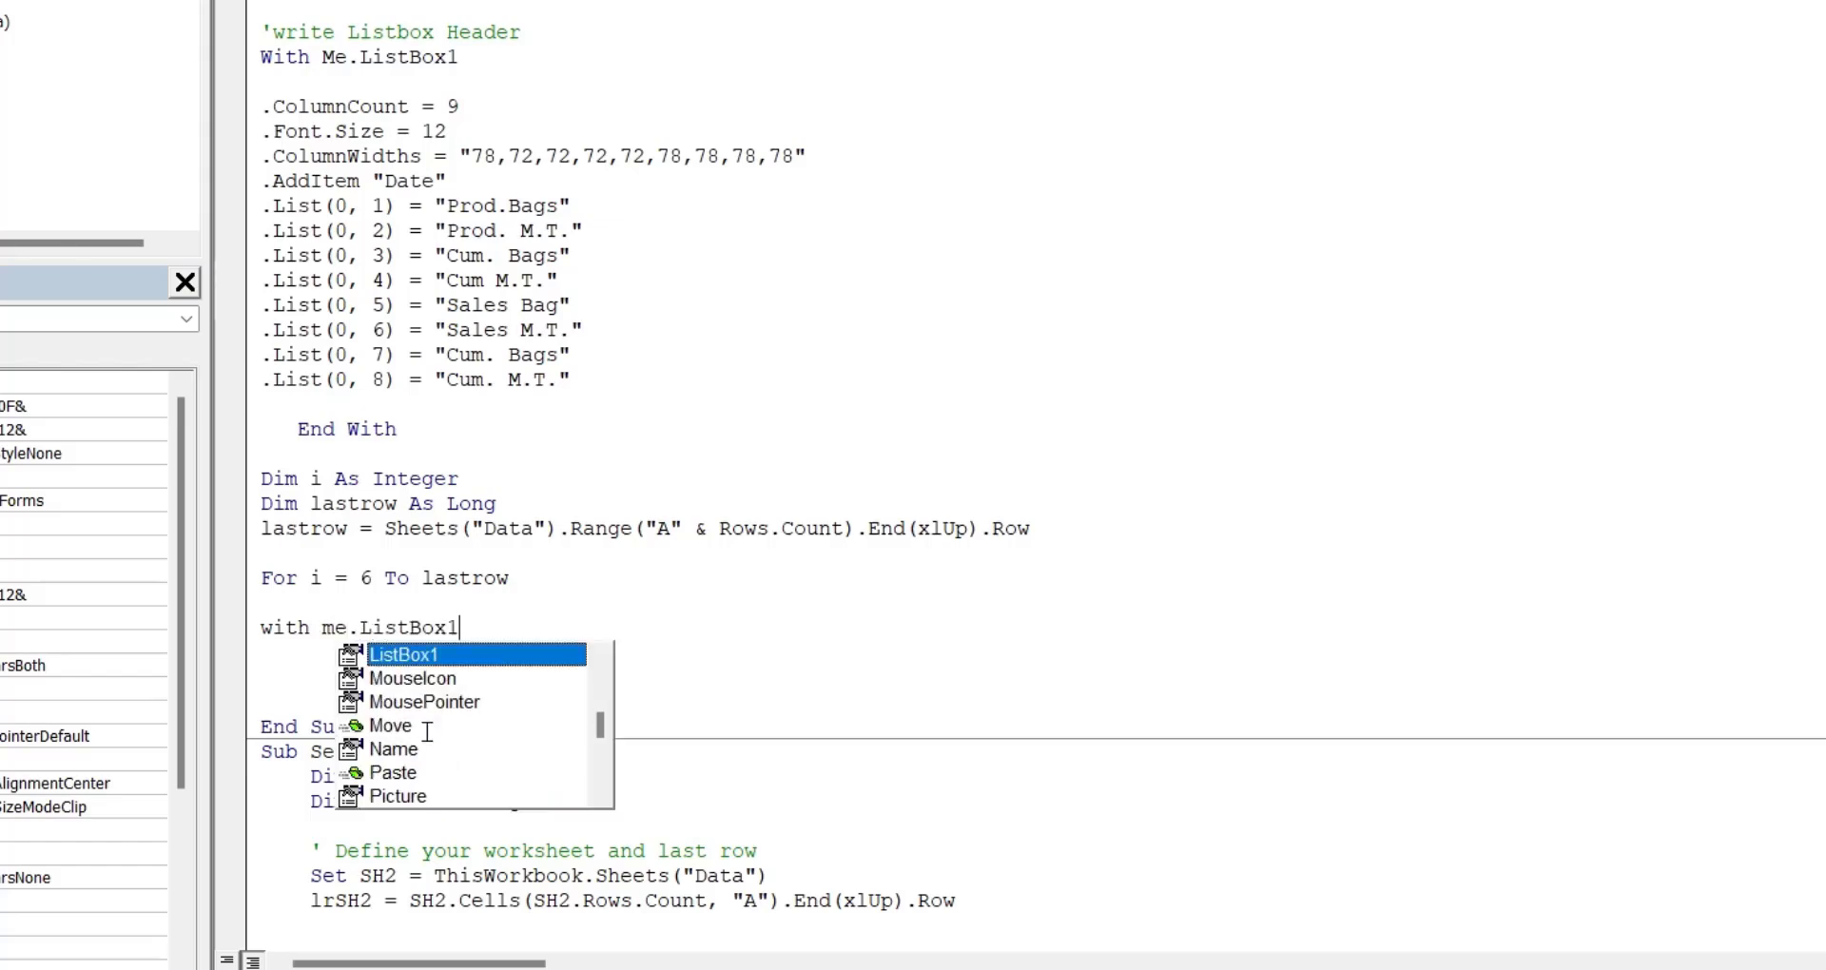
key(Return)
key(Return)
key(Return)
key(Return)
key(Return)
key(Return)
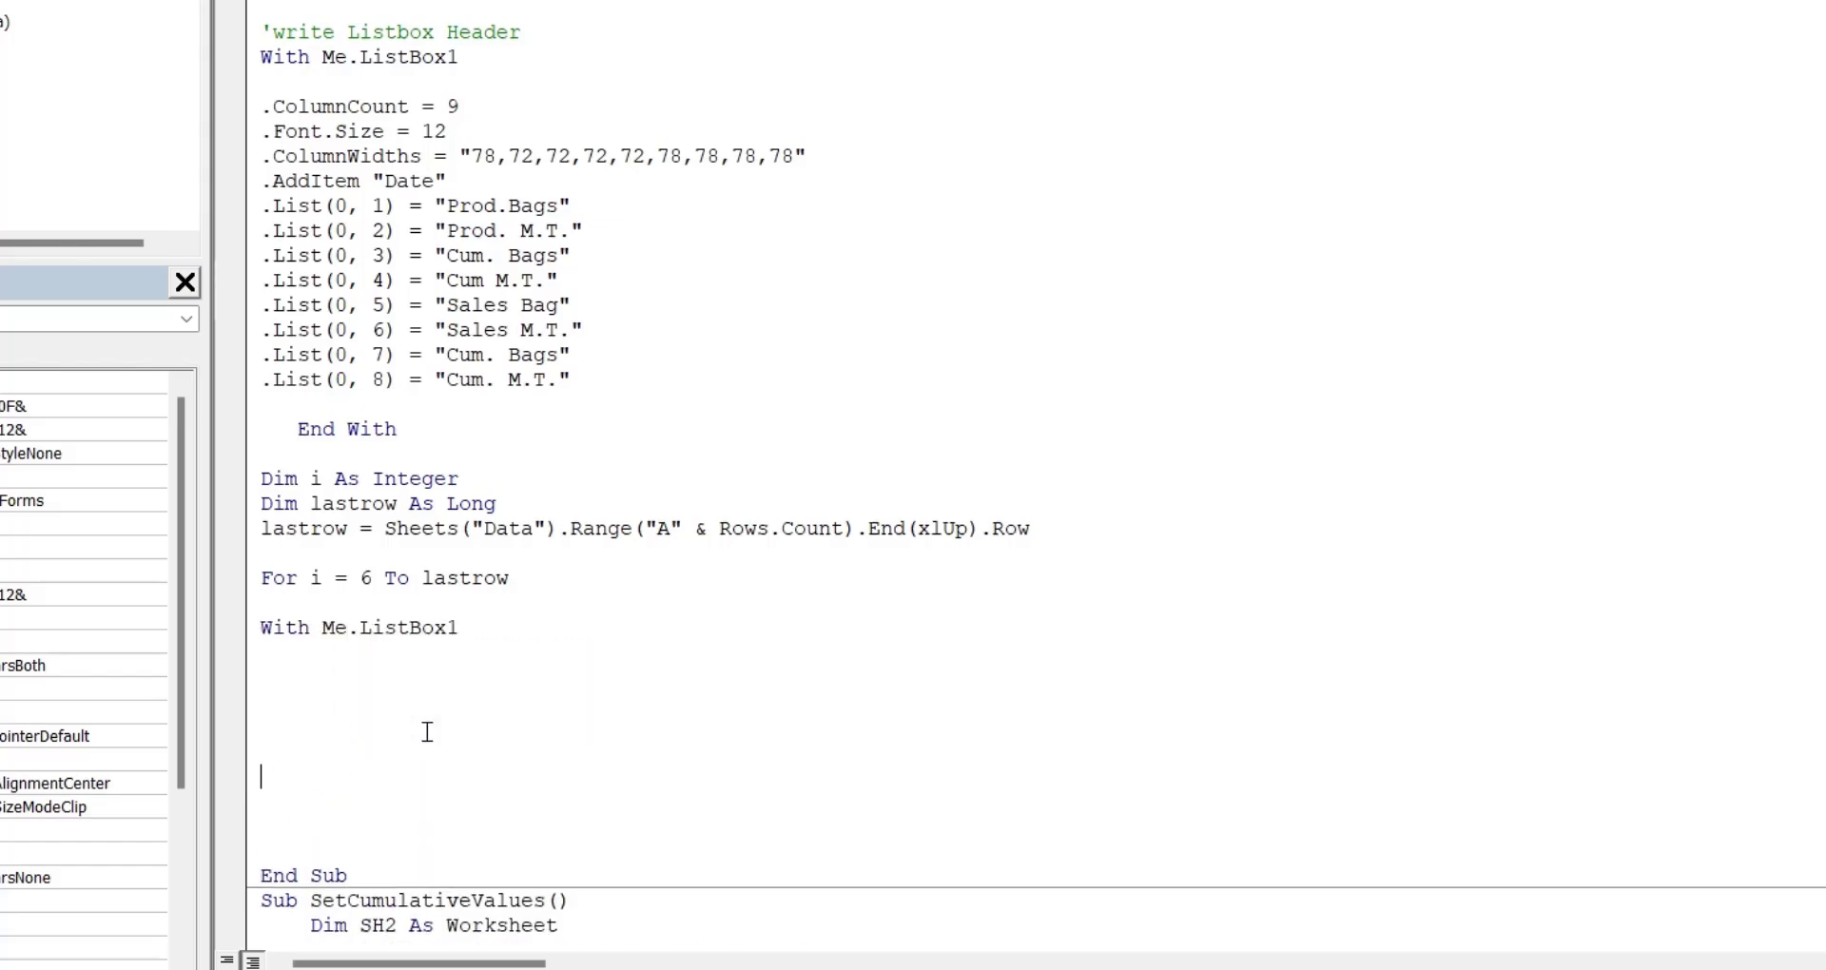
key(Return)
key(Return)
key(Return)
text(end )
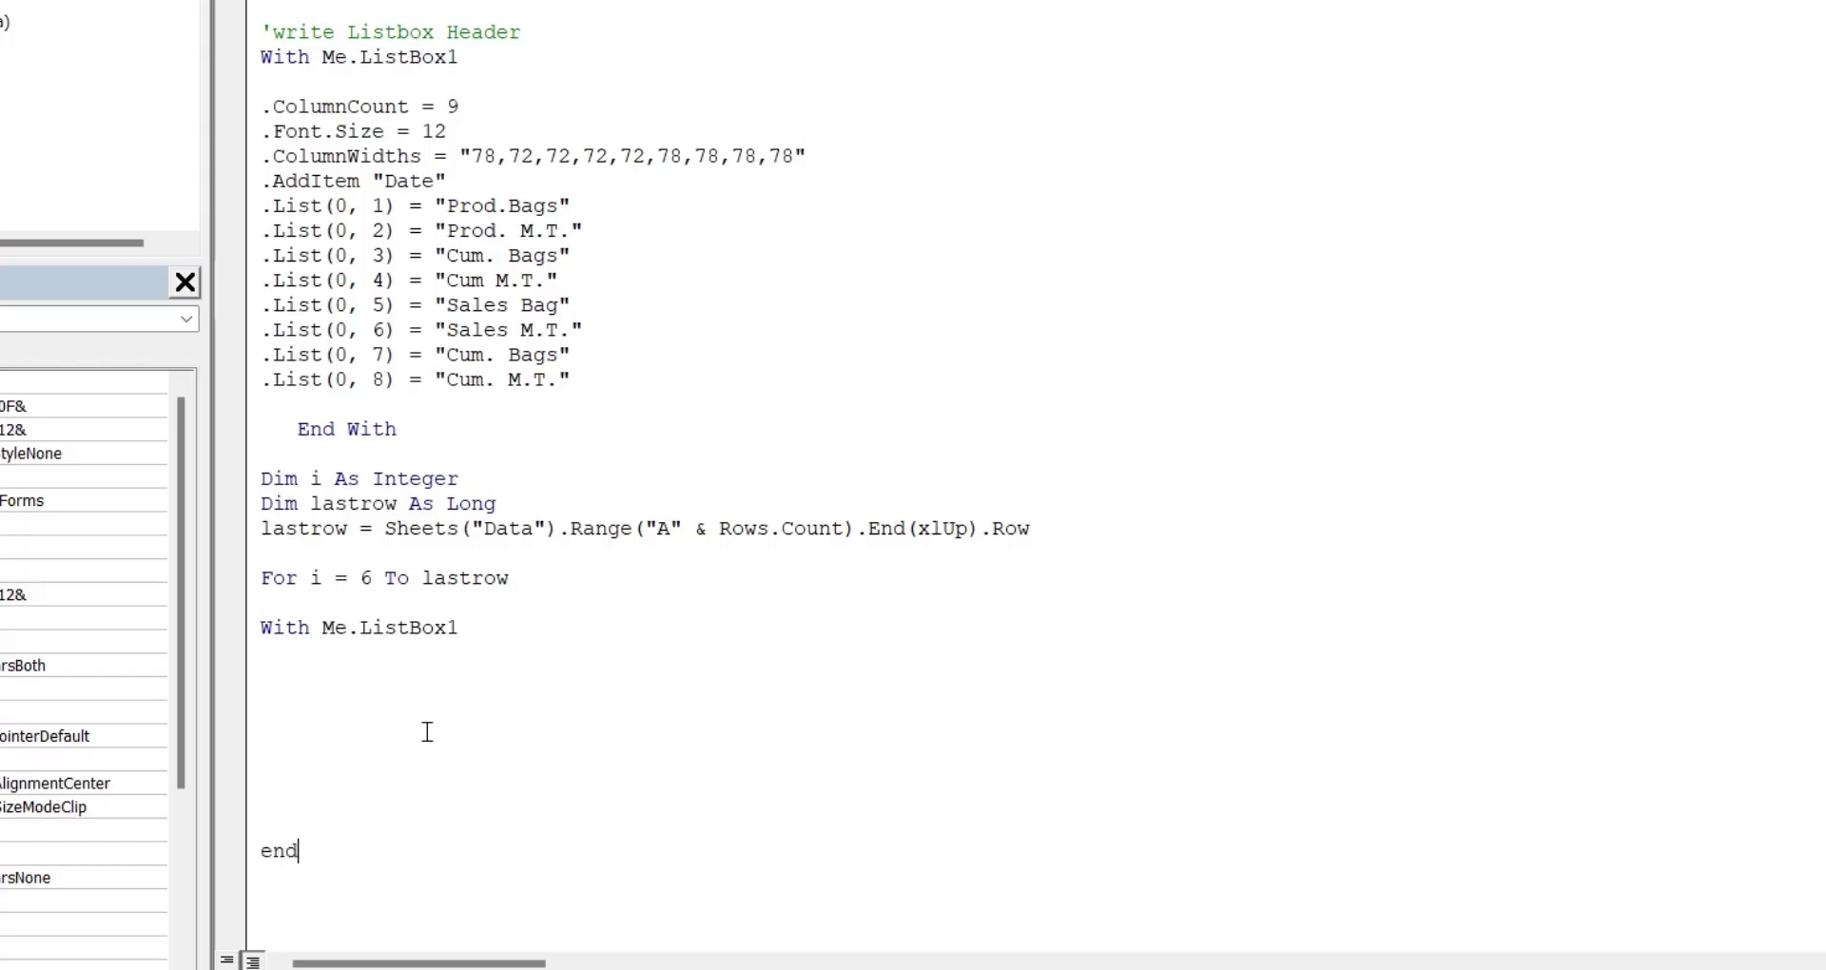
text(with)
key(Return)
key(Return)
text(nex)
text(t i)
key(Up)
key(Up)
key(Up)
key(Up)
Step: In the With block, write .AddItem Format(Sheets("Data").Cells(i, 1).Value, "dd-mm-yyyy")
text(.a)
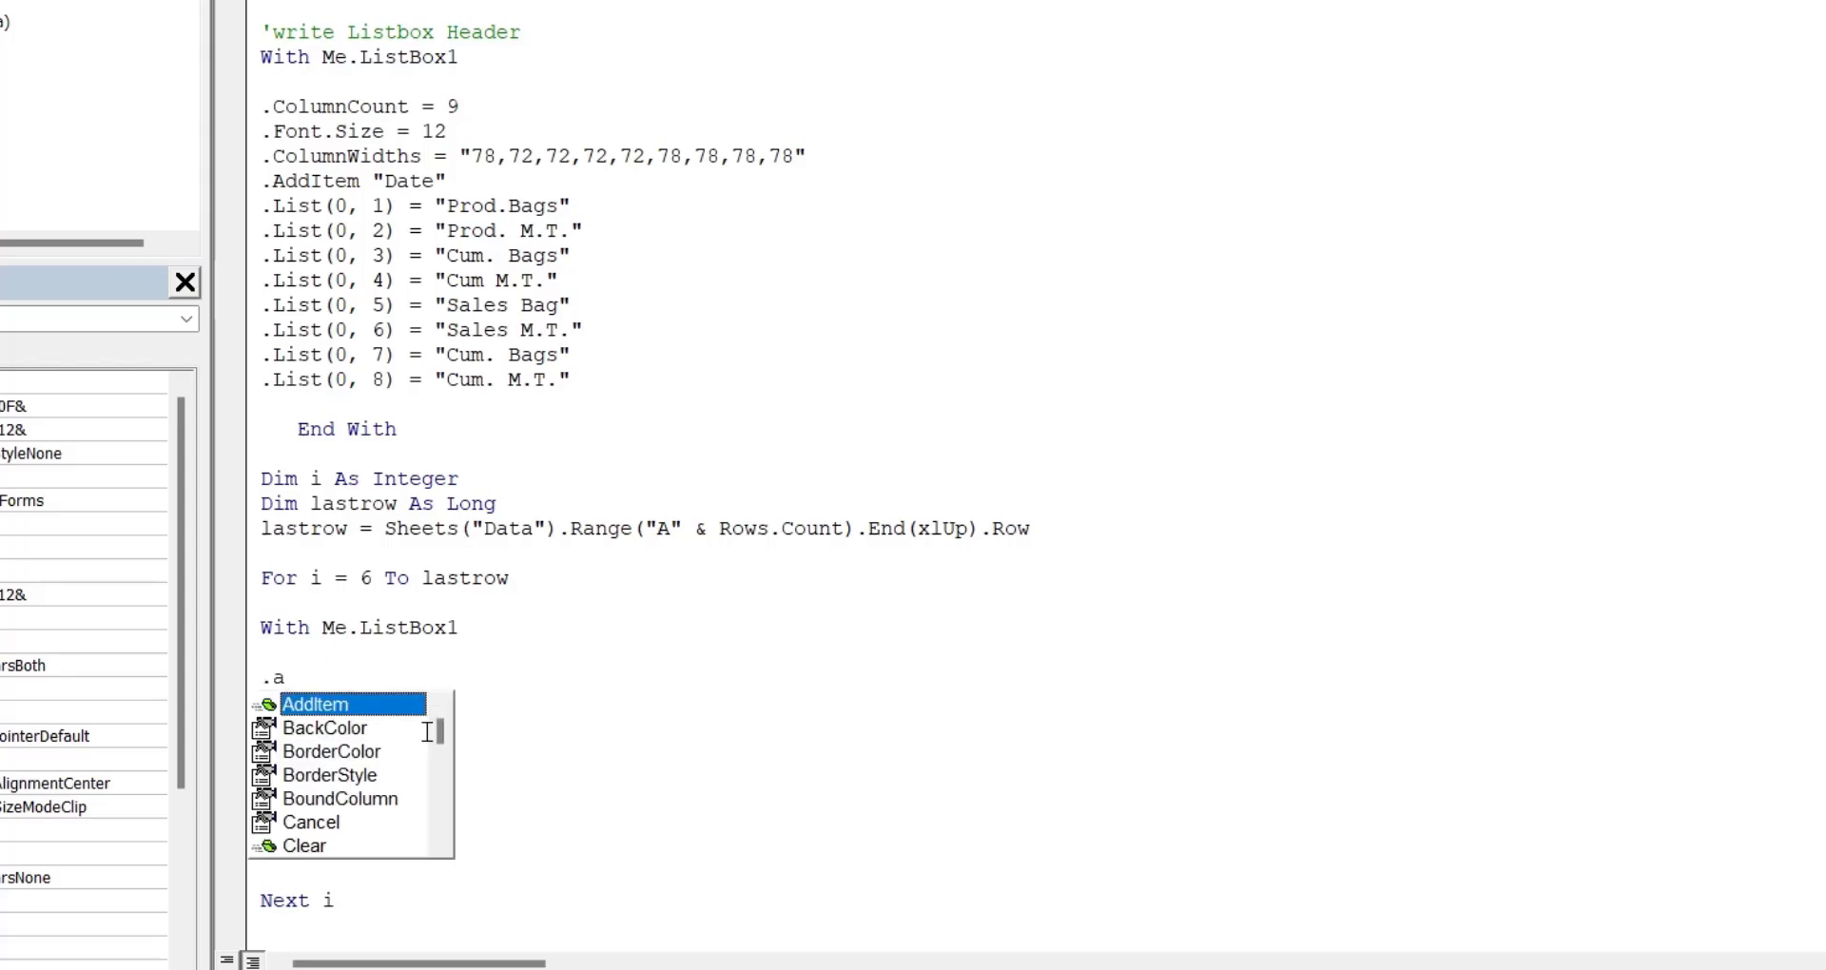
text(dd)
key(Tab)
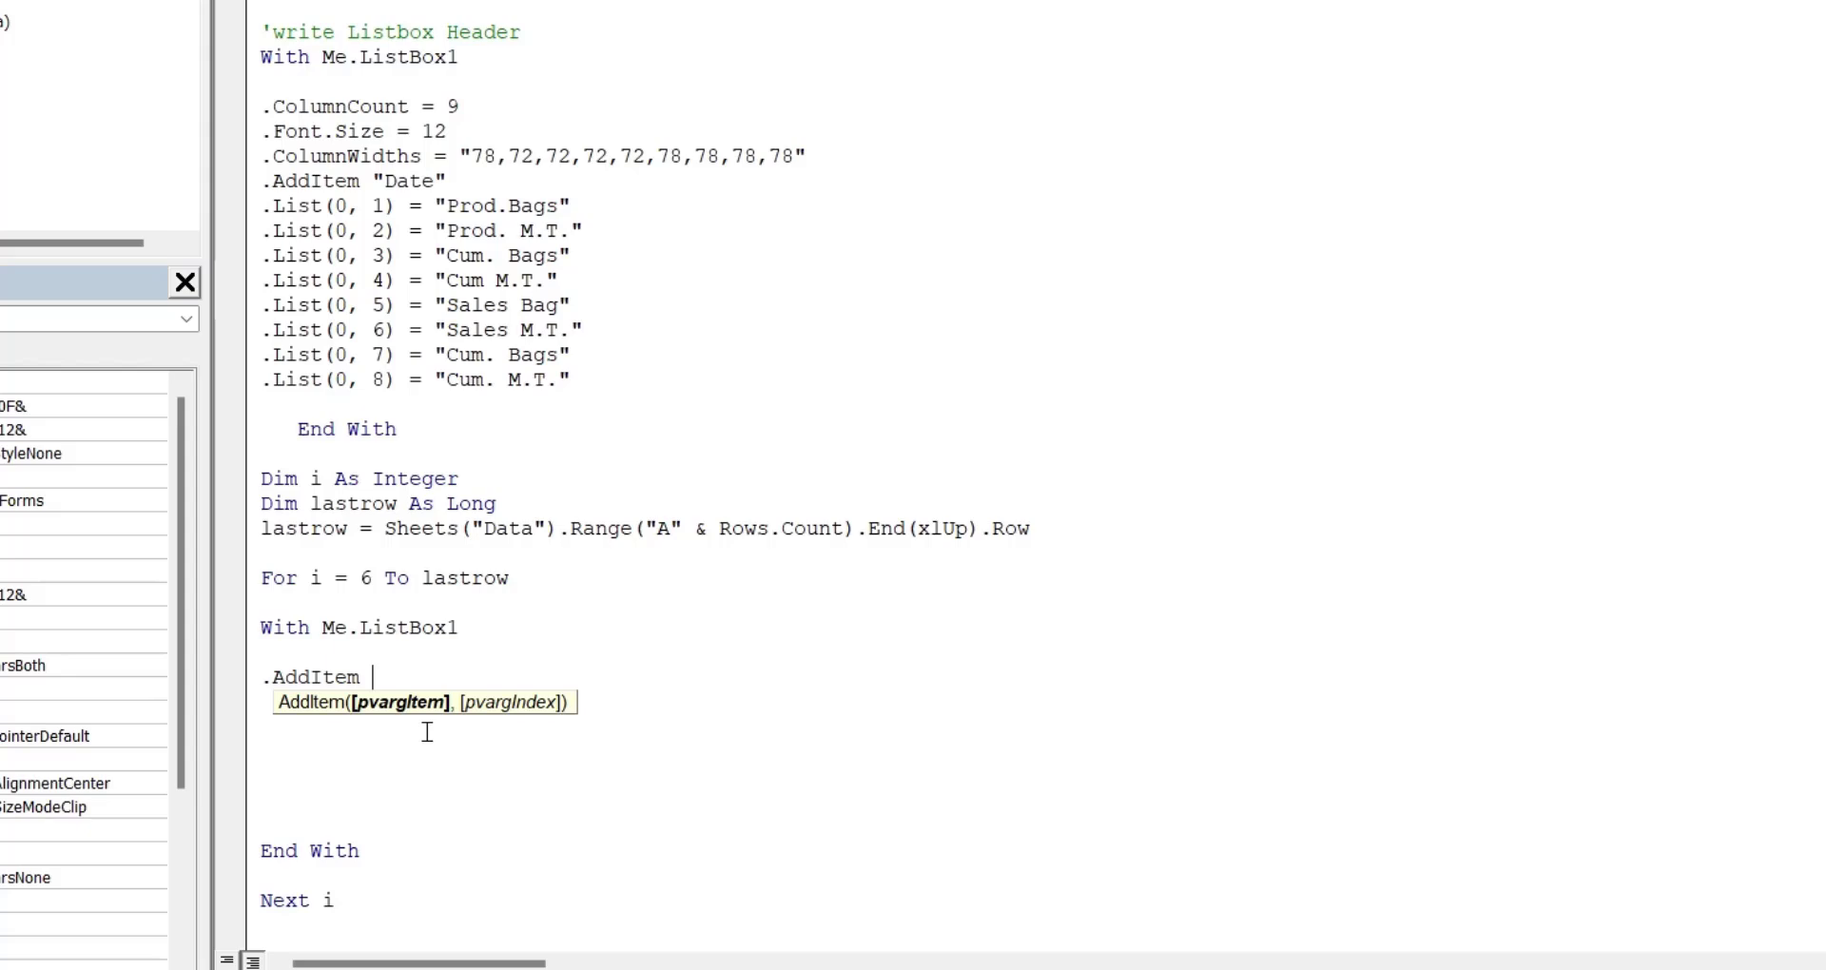
key(Escape)
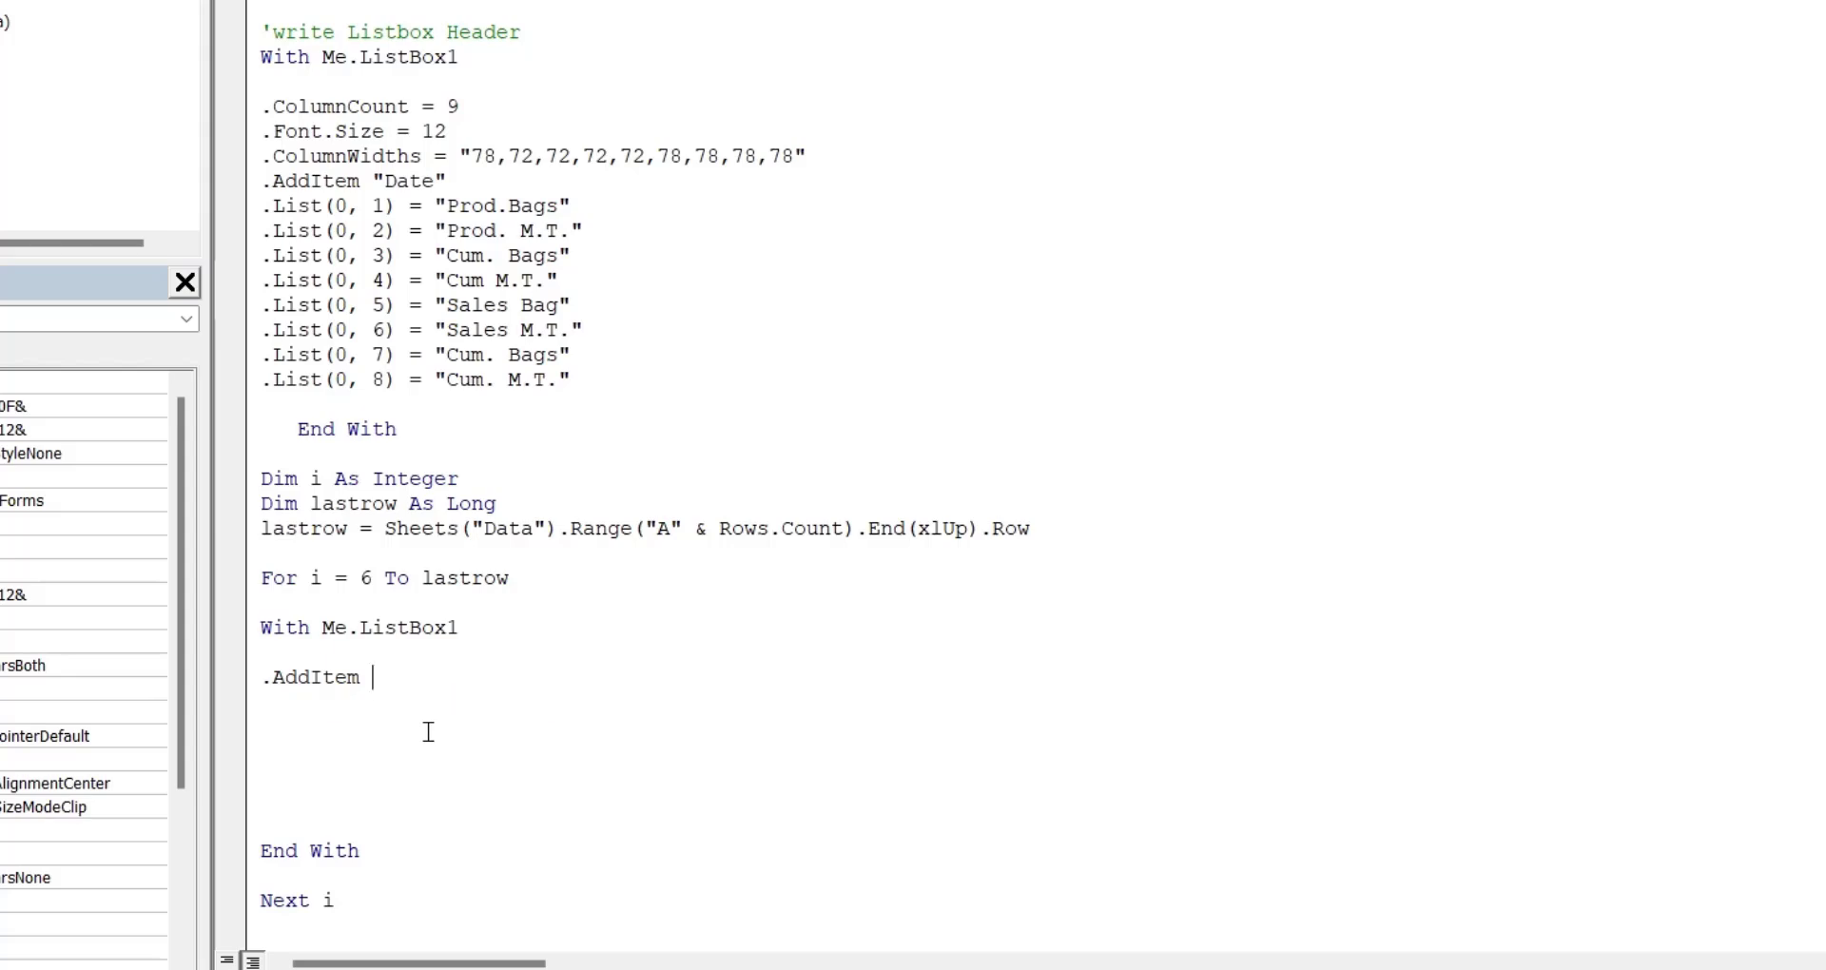
text(for)
text(mat()
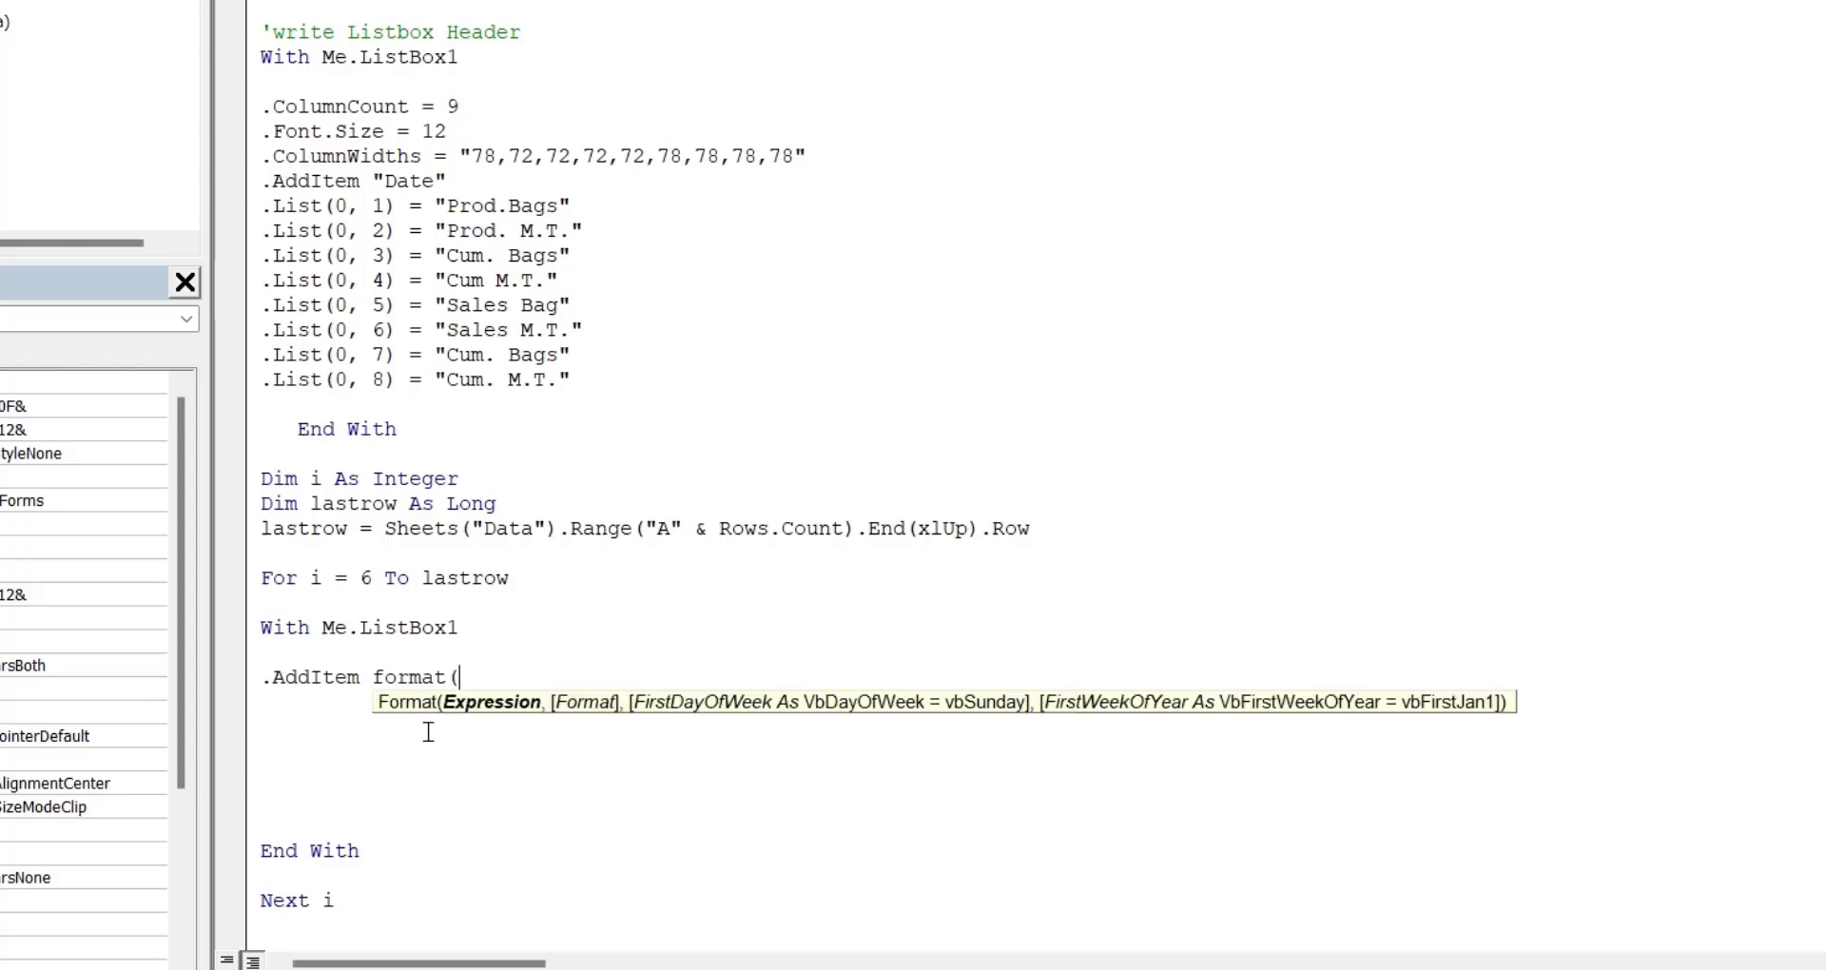
text(sheet)
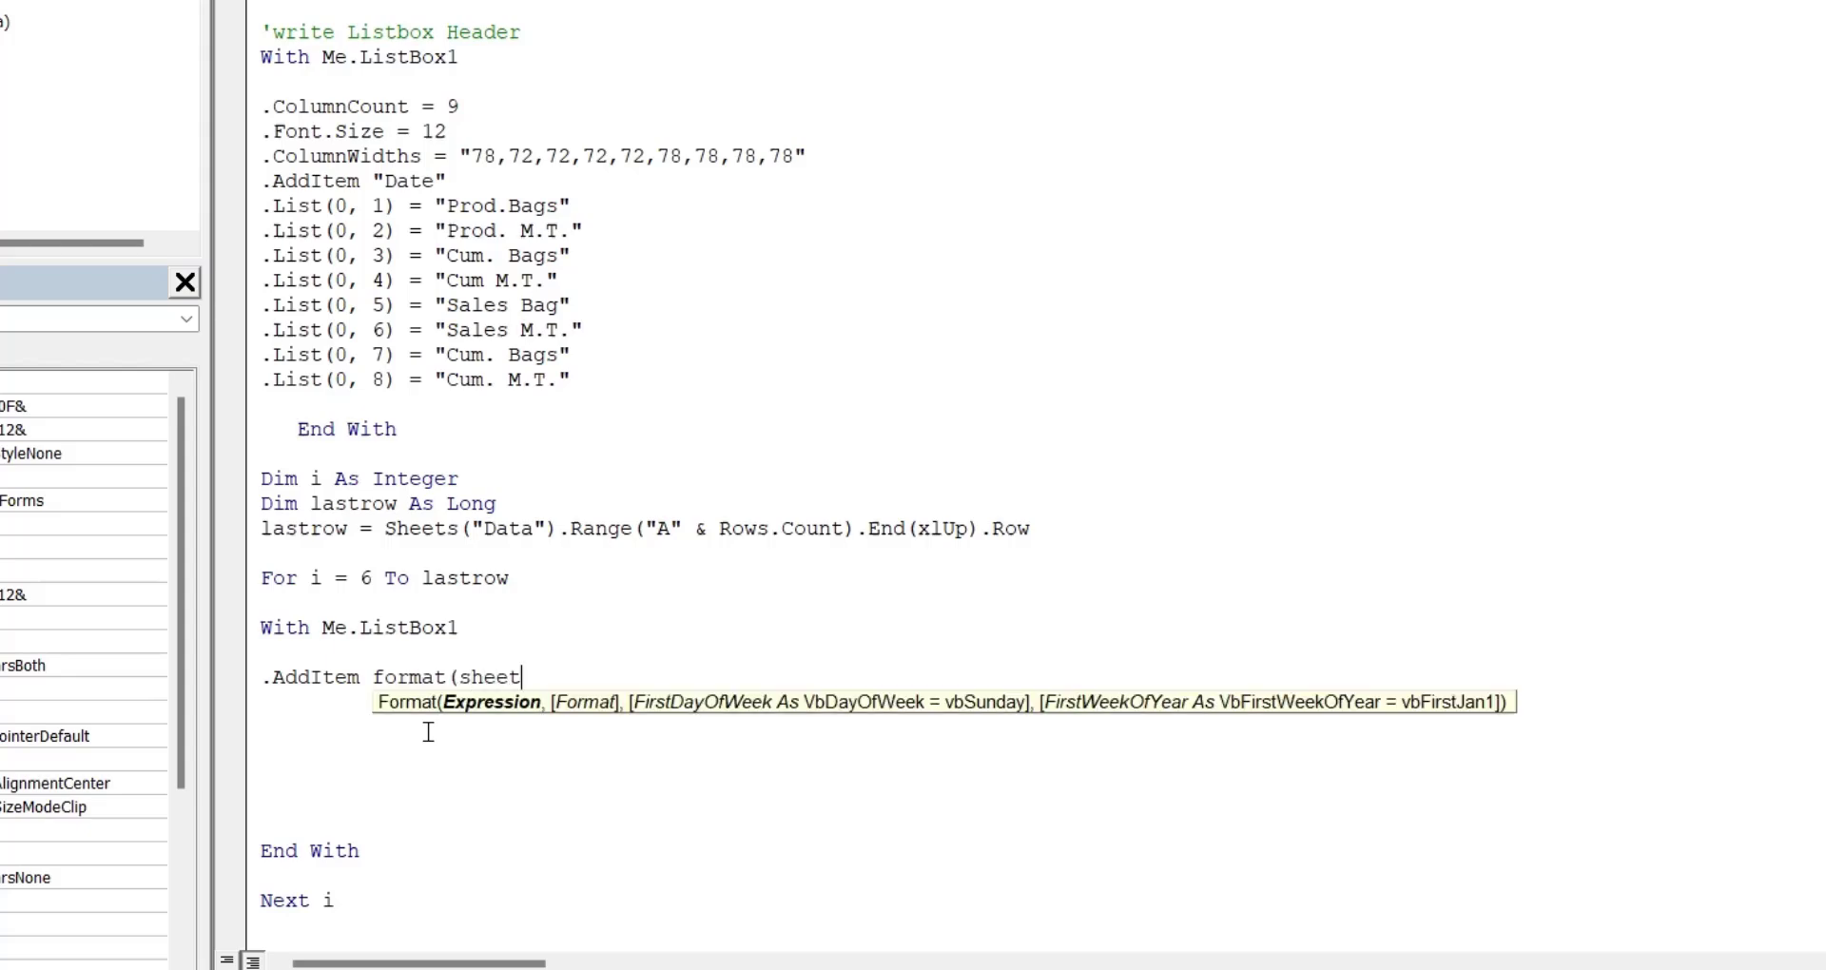
text(s(")
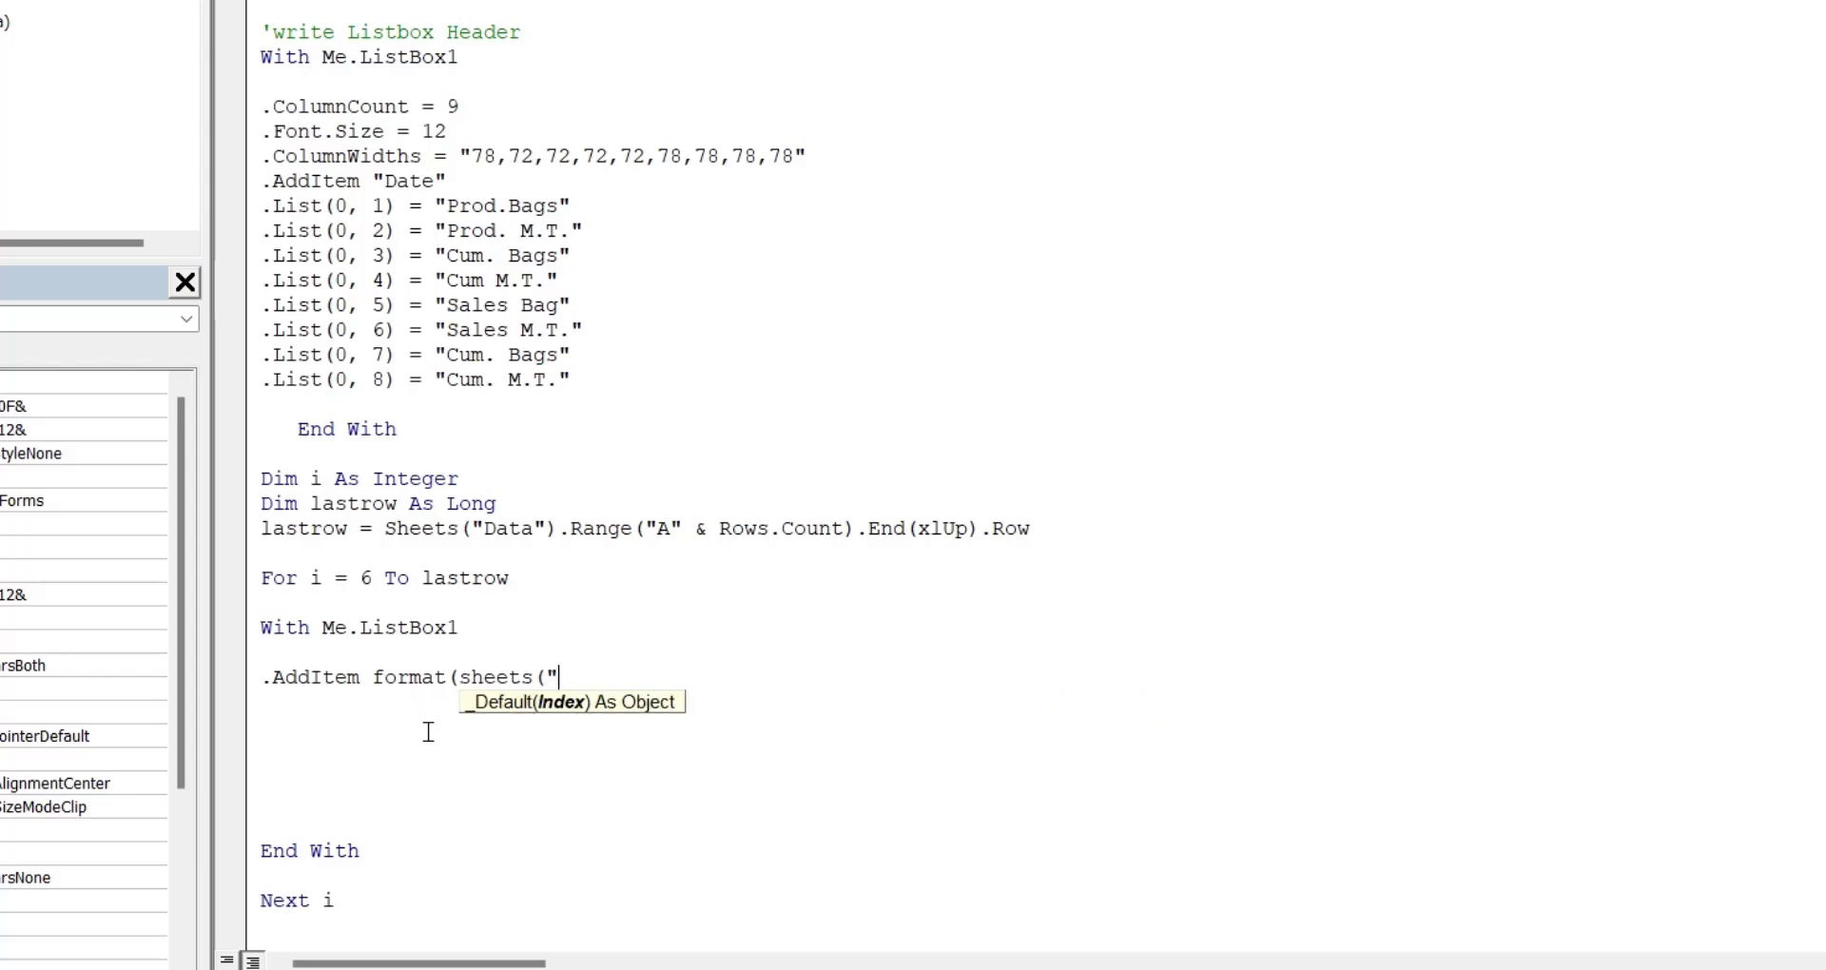
text(Dat")
text())
key(BackSpace)
key(BackSpace)
text(a").)
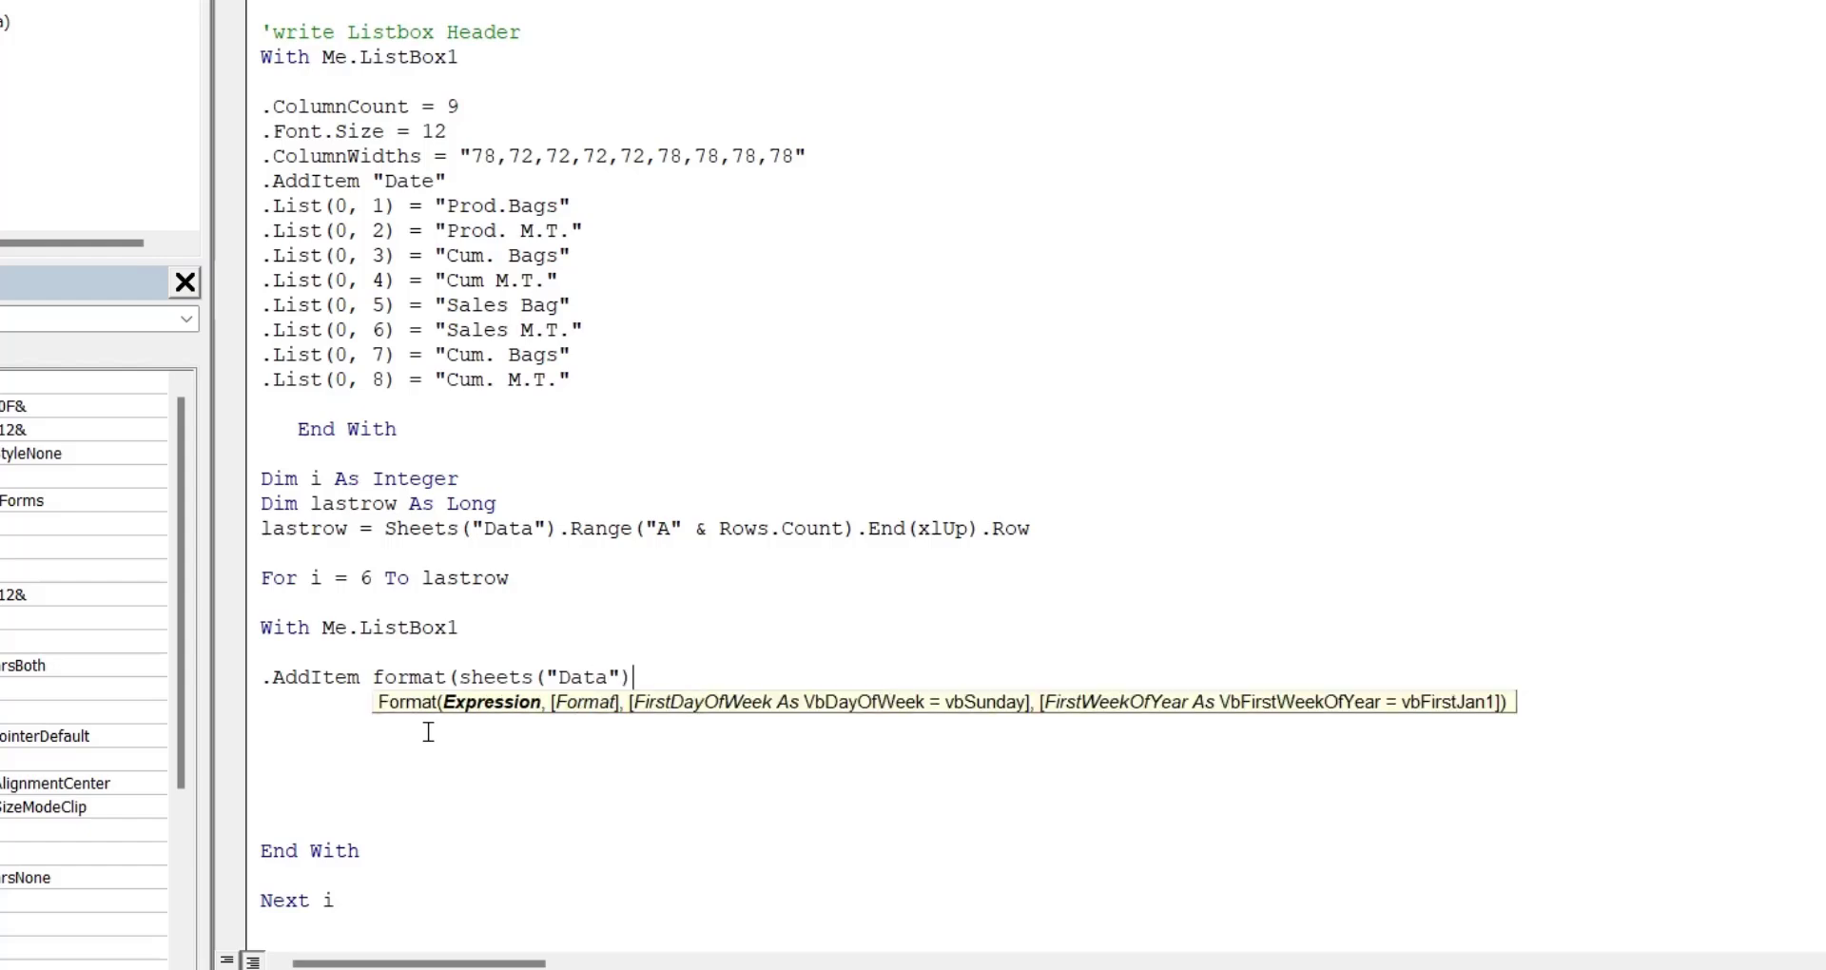
text(ce)
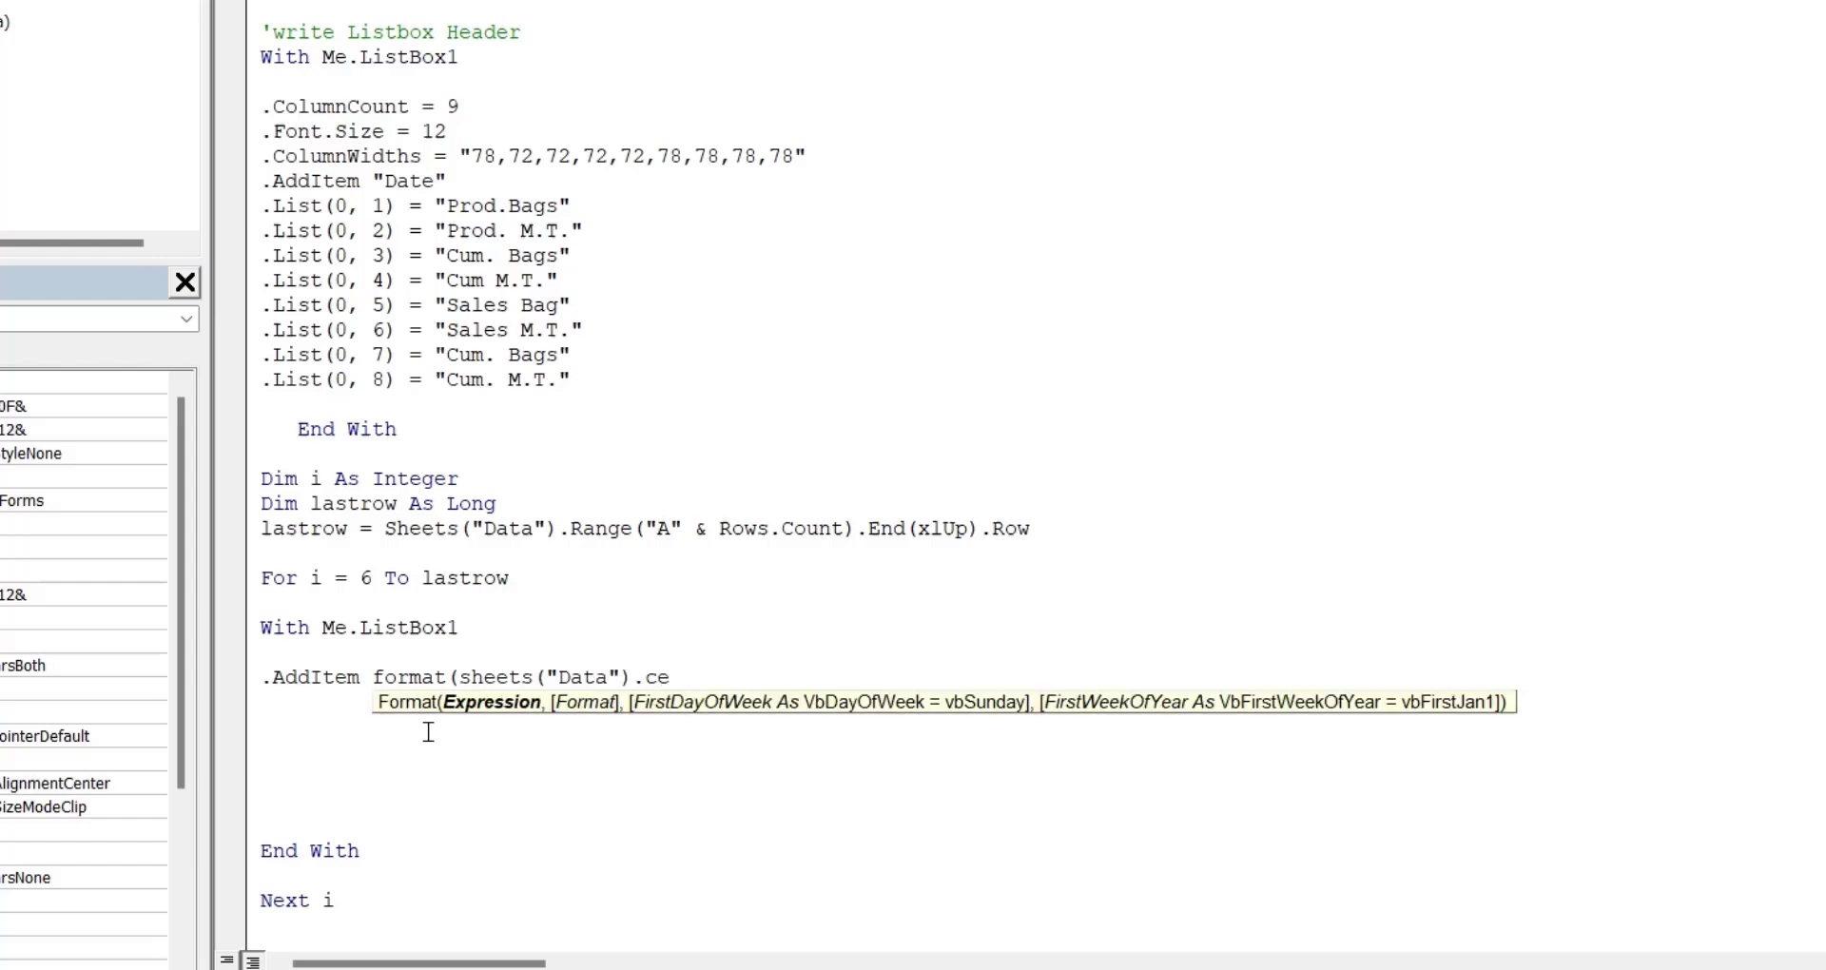
text(lls()
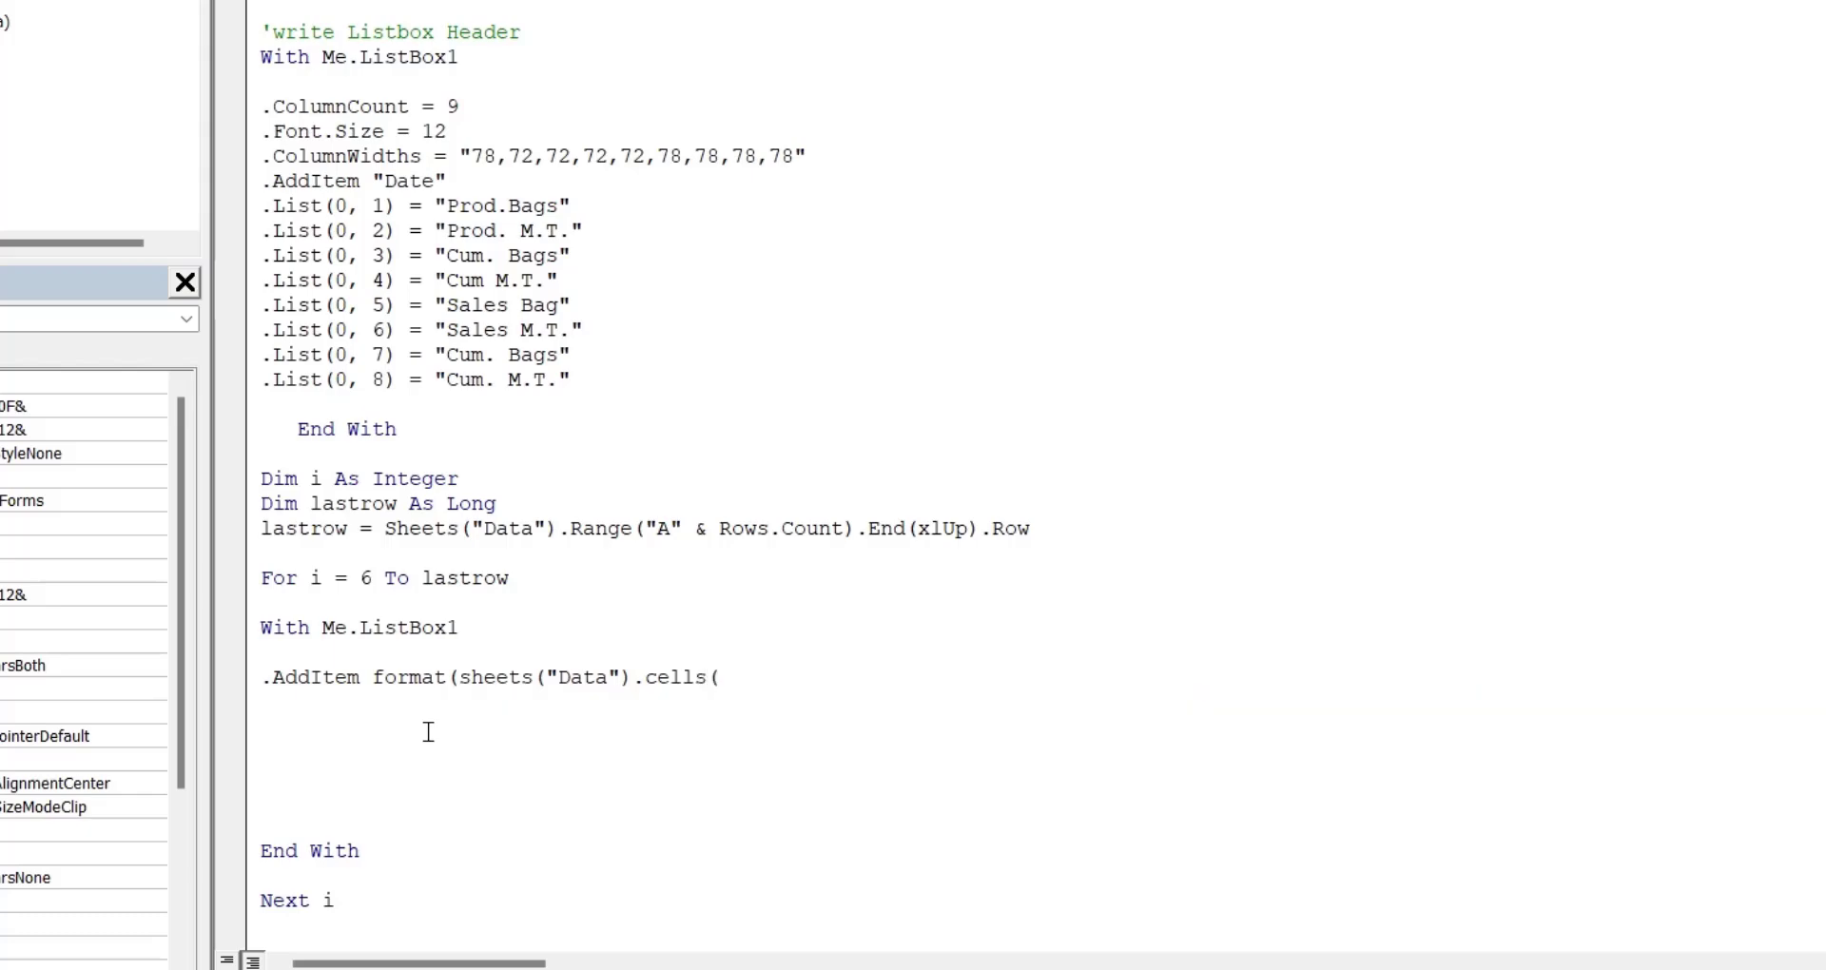
text(i)
text(,)
text(1))
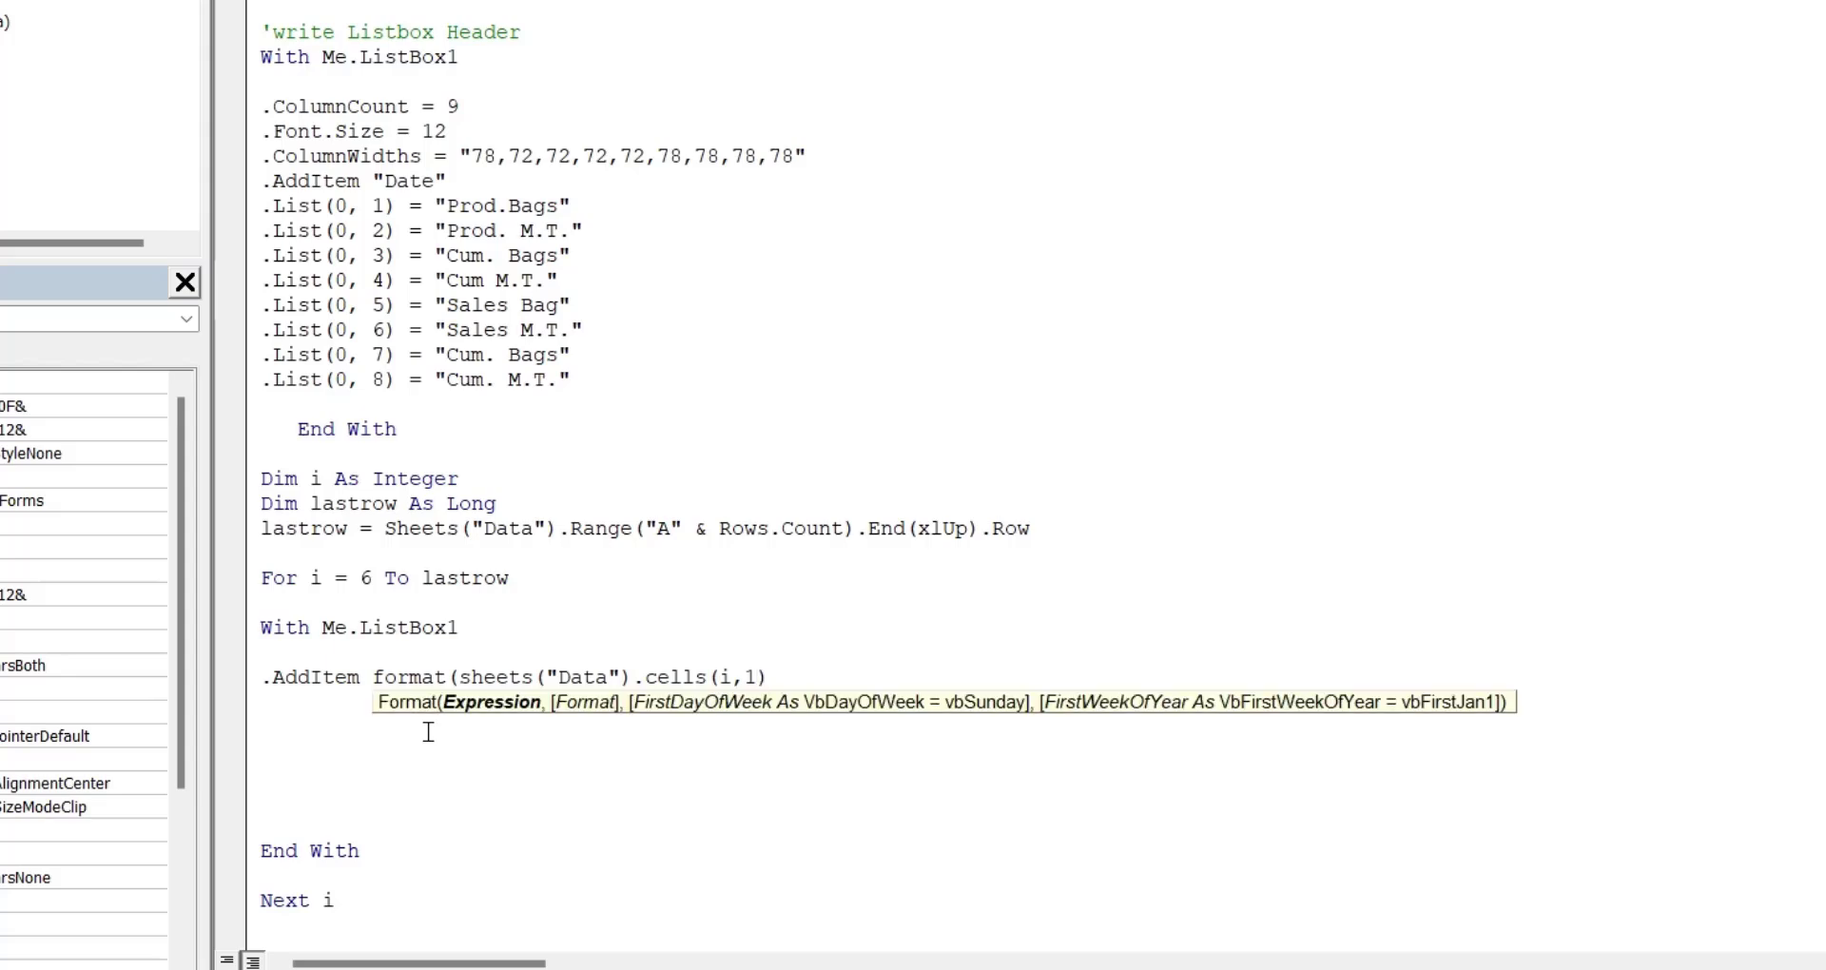
text(.val)
text(ue,")
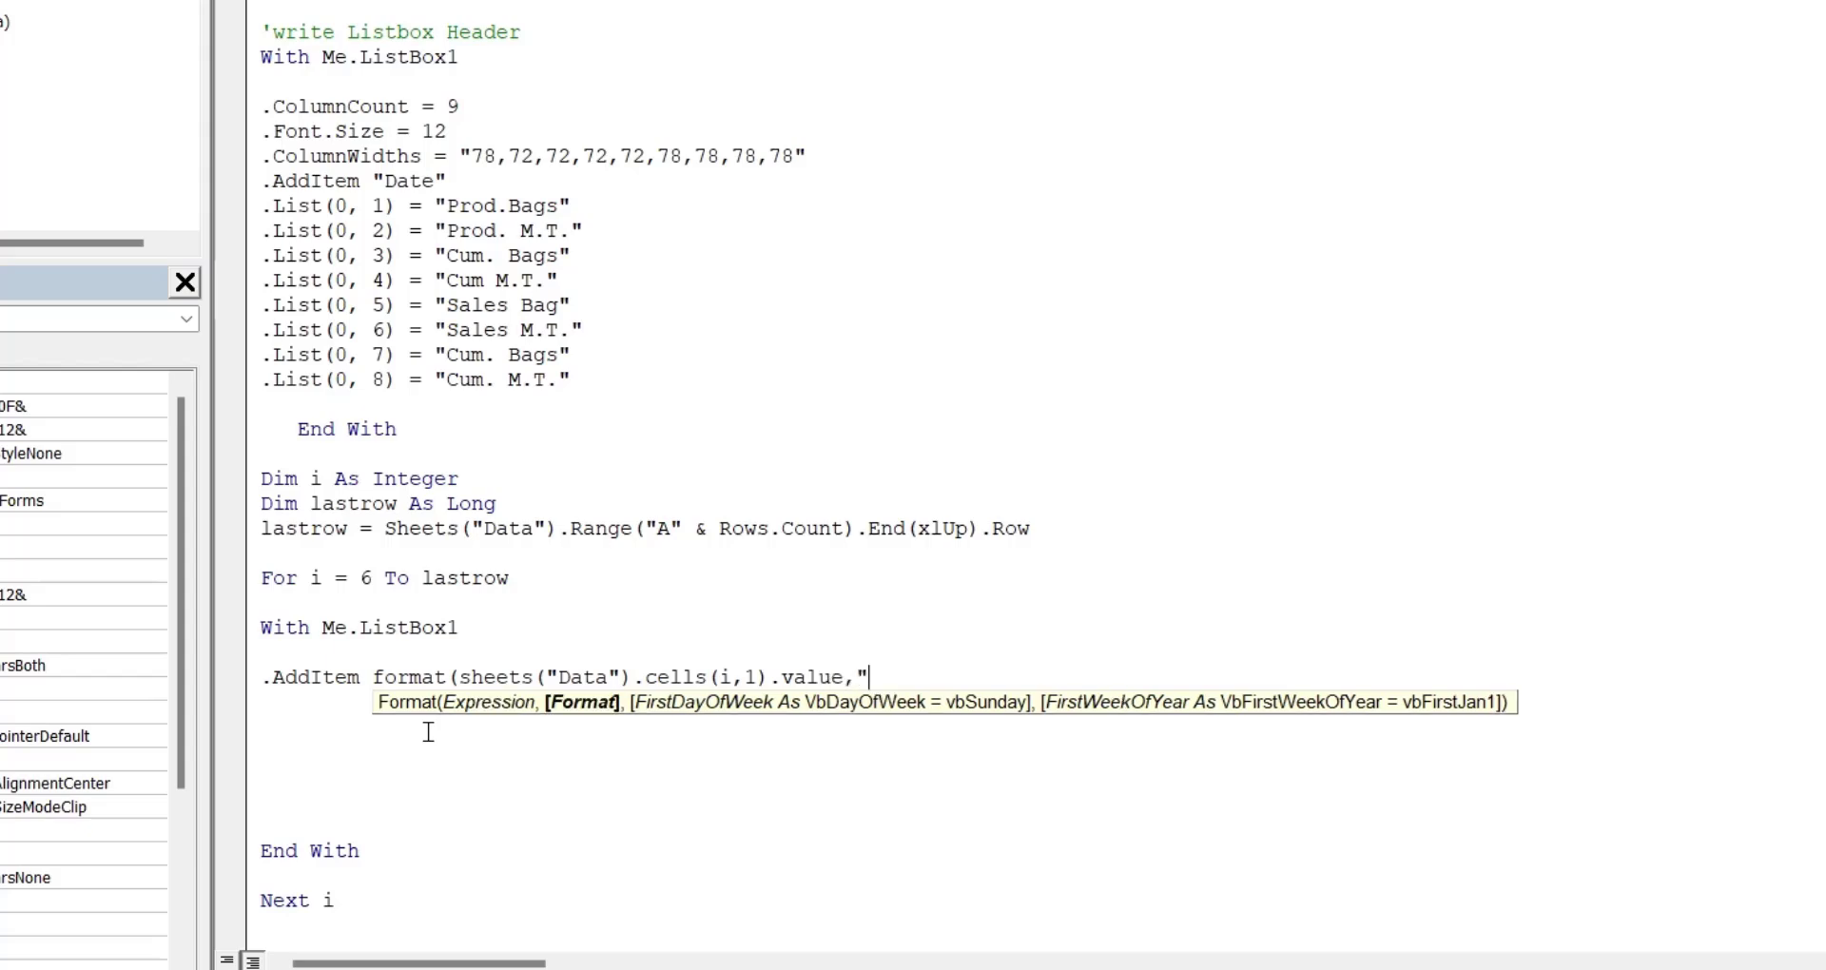
text(dd-)
text(m)
key(BackSpace)
text(mm-)
text(yyyy)
text())
key(Return)
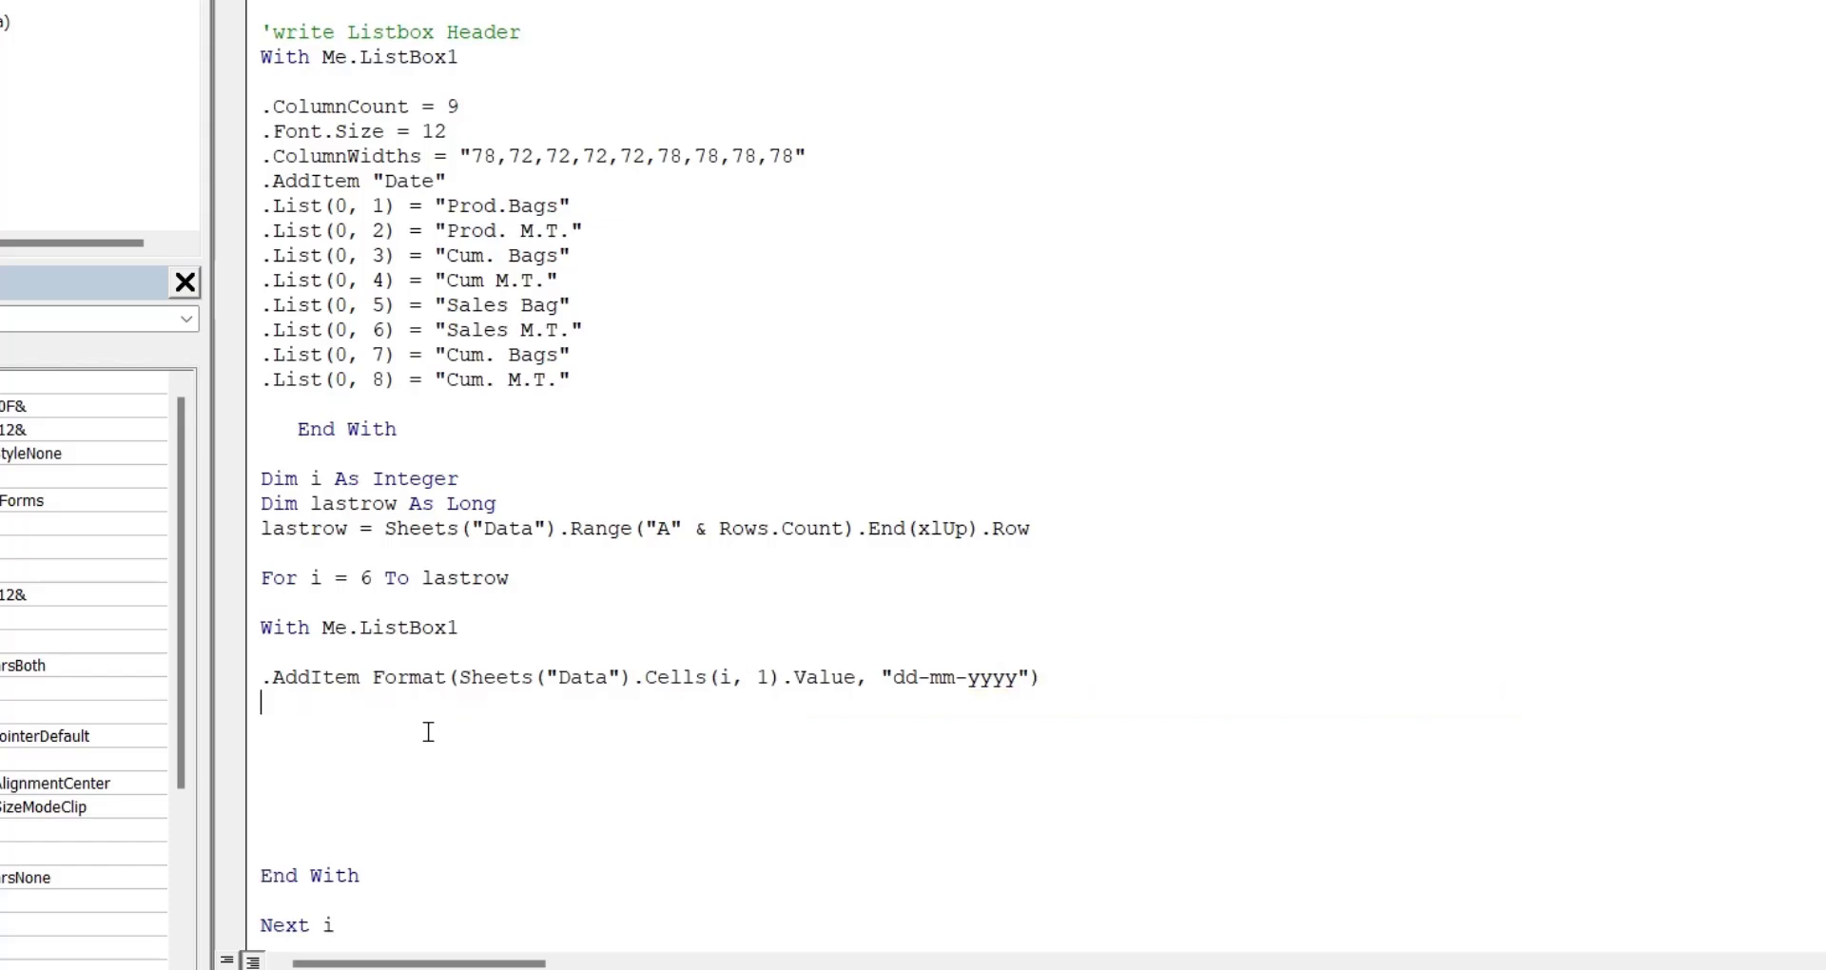
Step: Add the line .List(ListBox1.ListCount - 1, 1) = Sheets("Data").Cells(i, 2).Value
text(.)
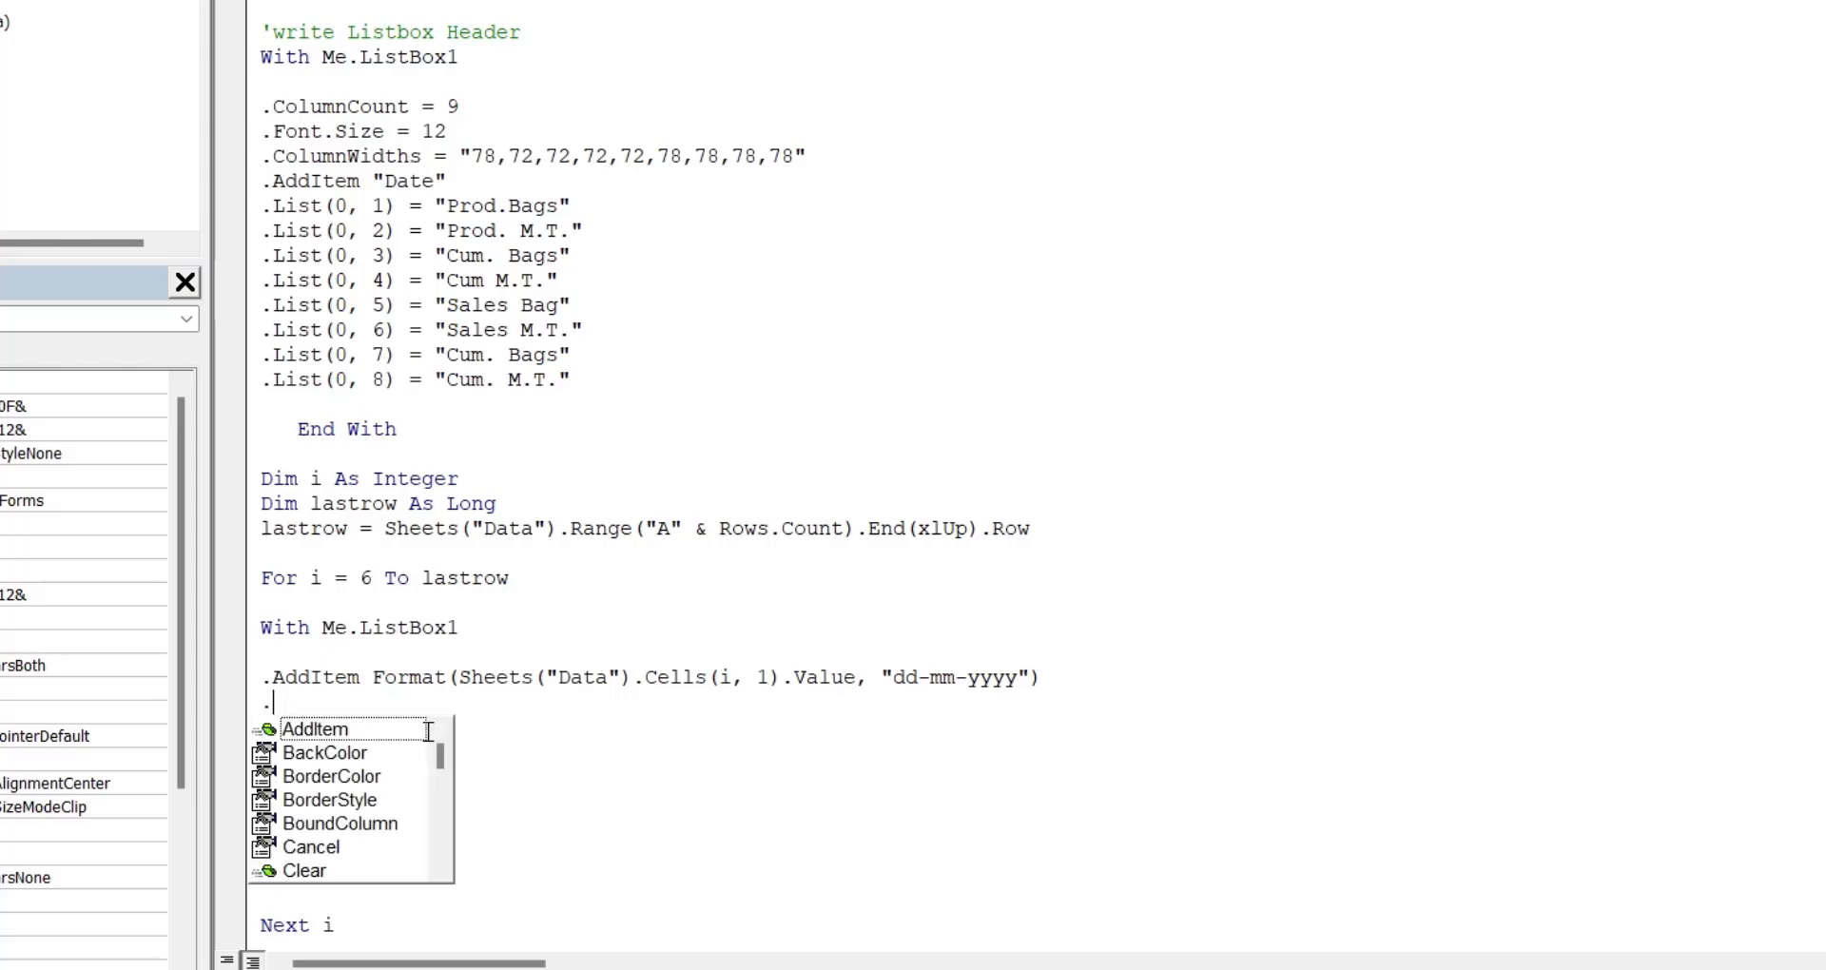
text(lis)
key(Tab)
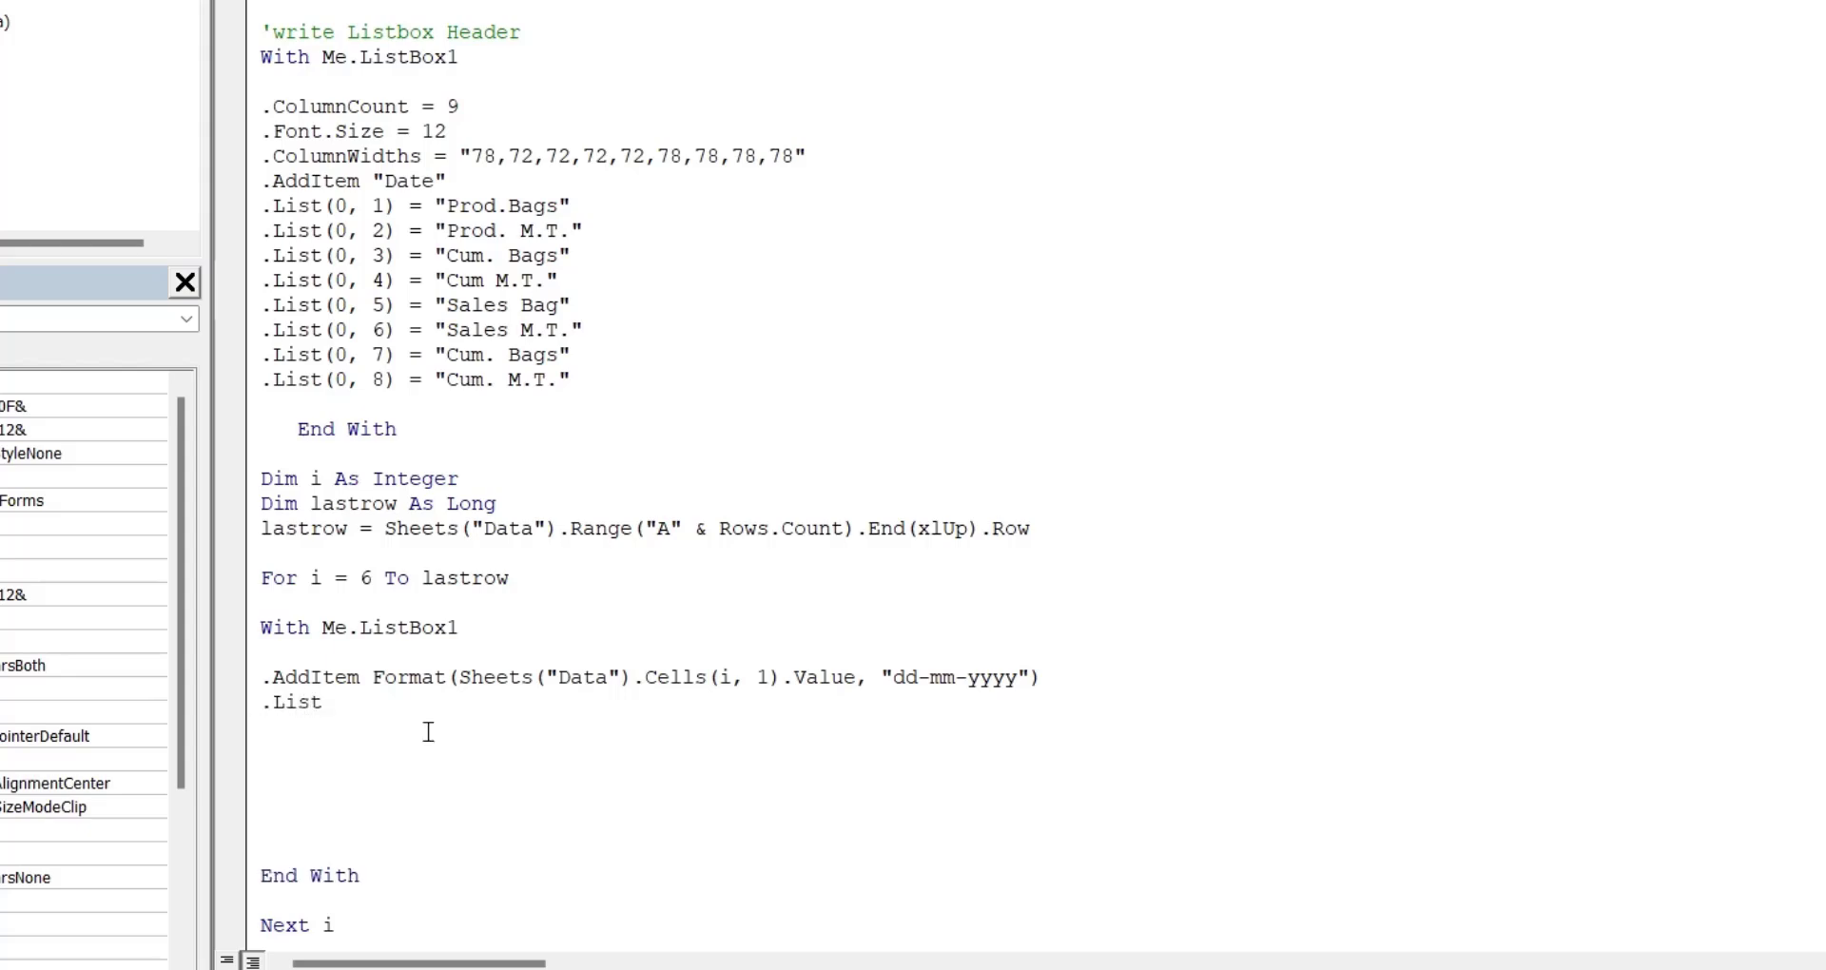
text((l)
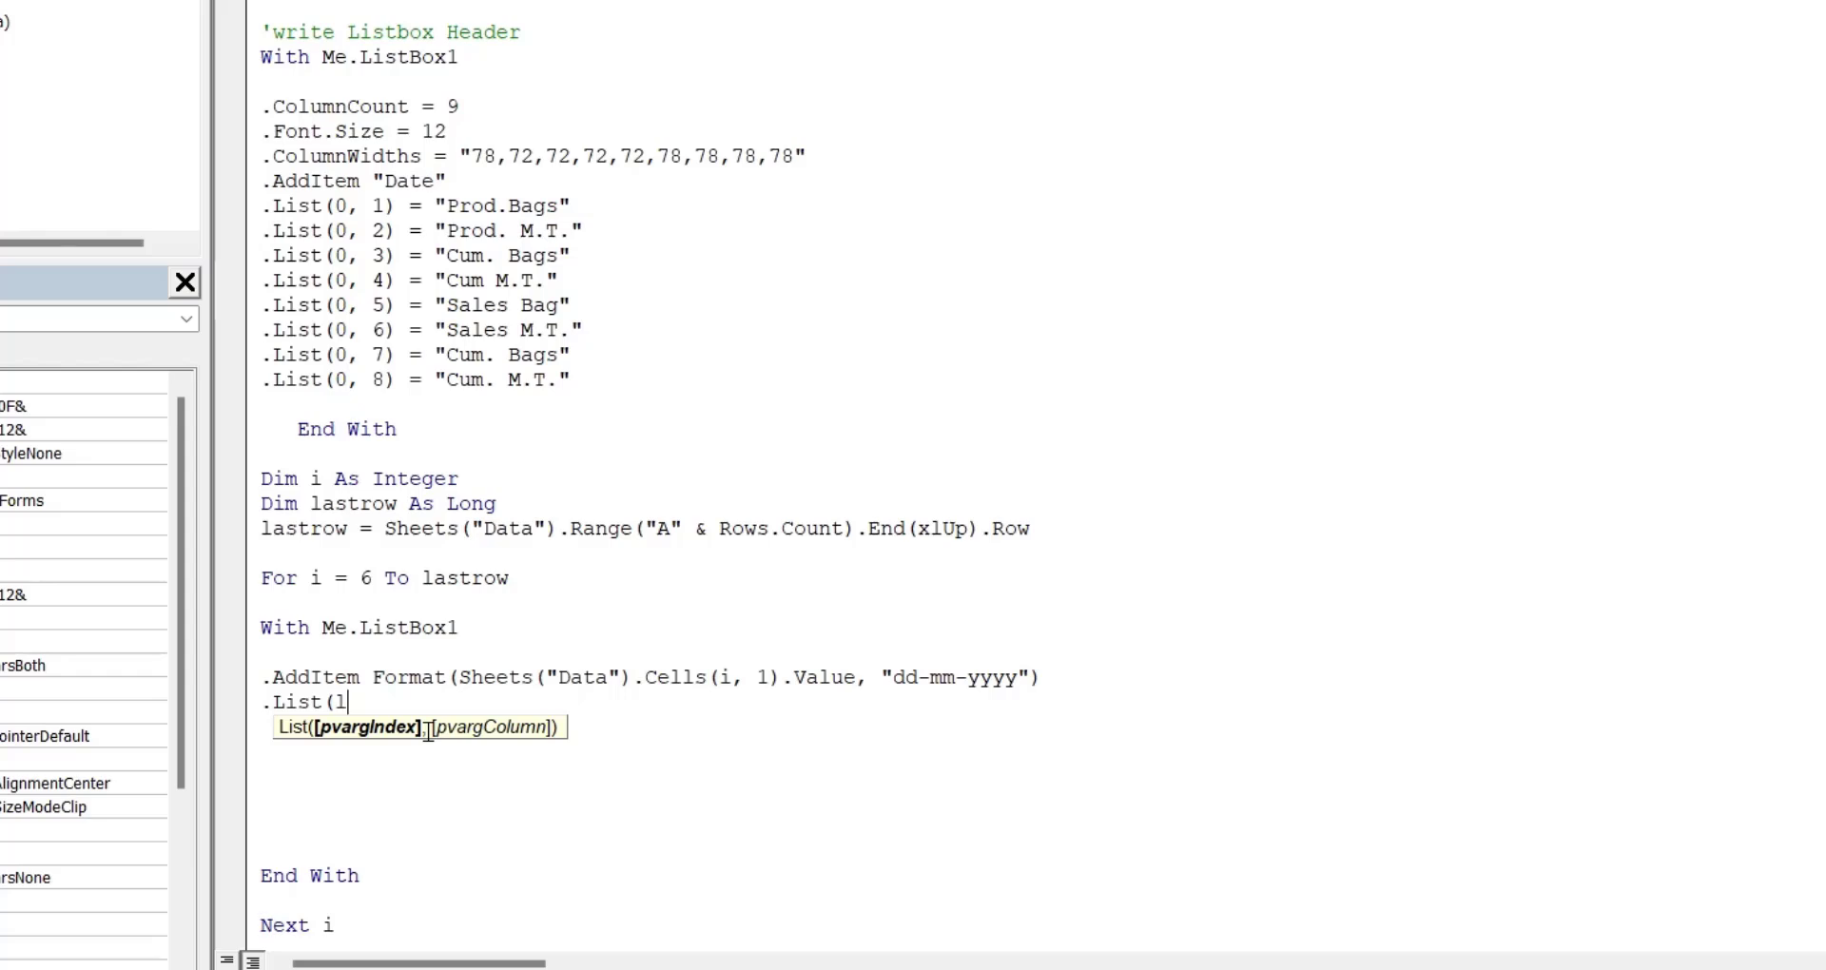
text(ist)
text(box1.)
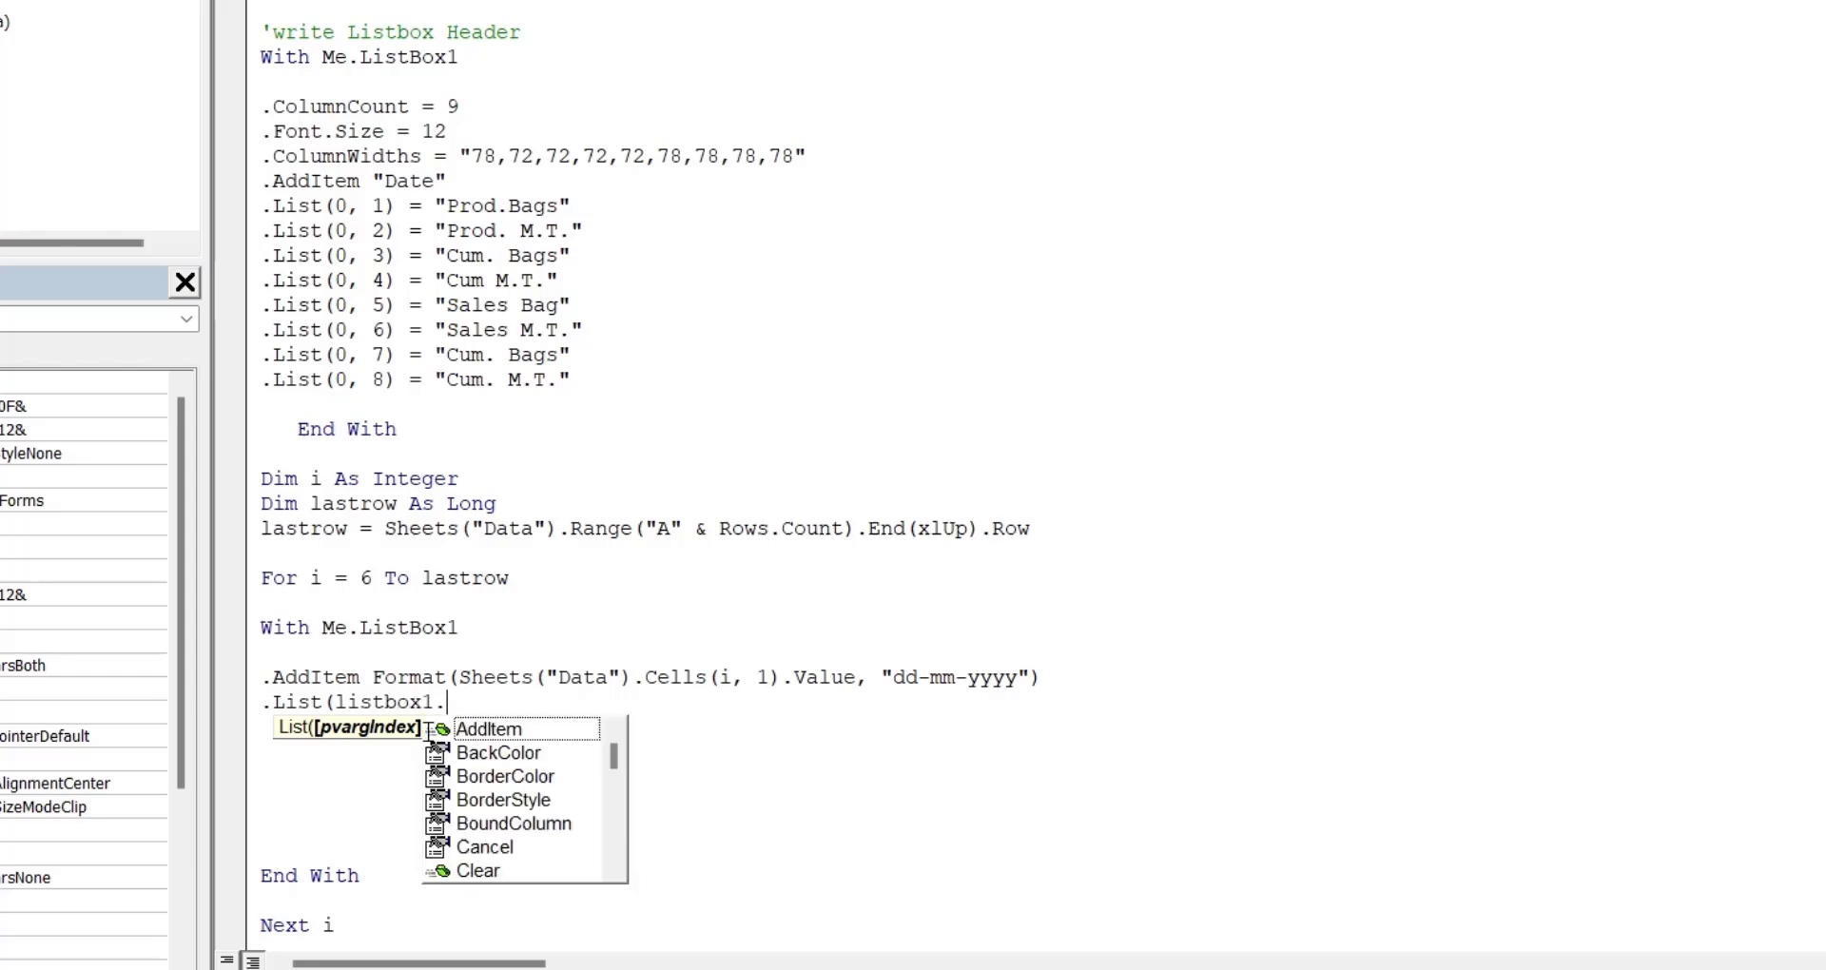
text(li)
key(Down)
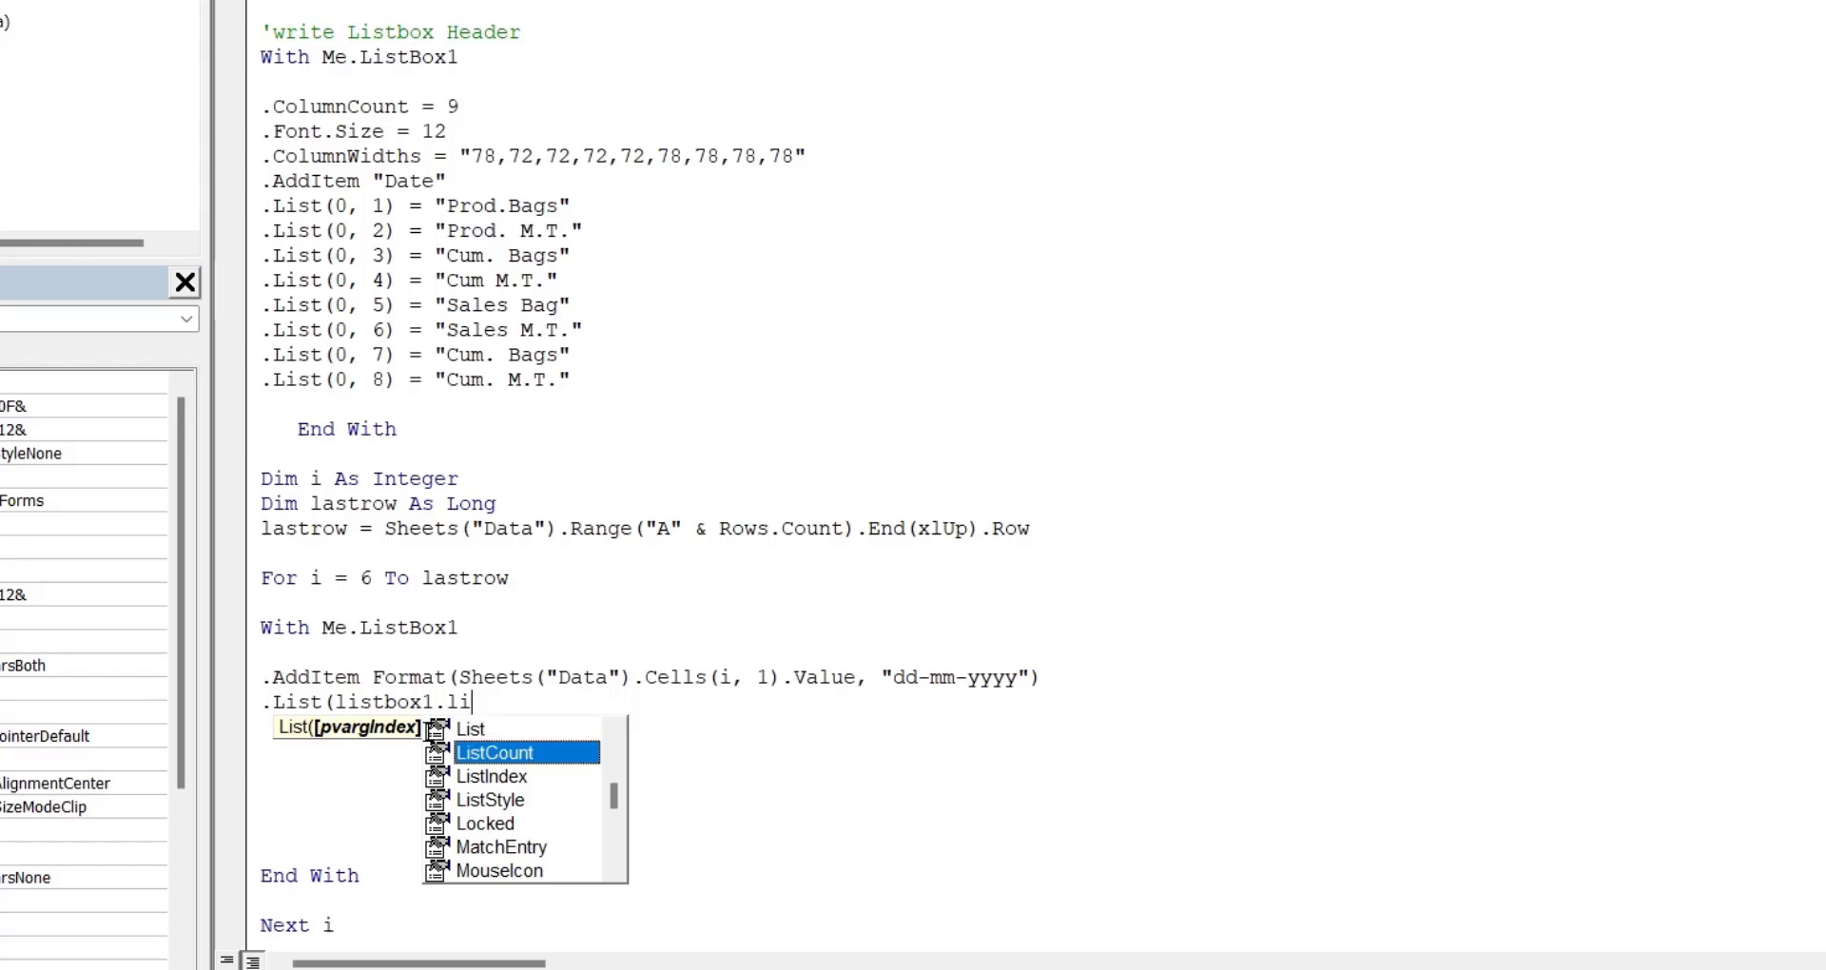
key(Tab)
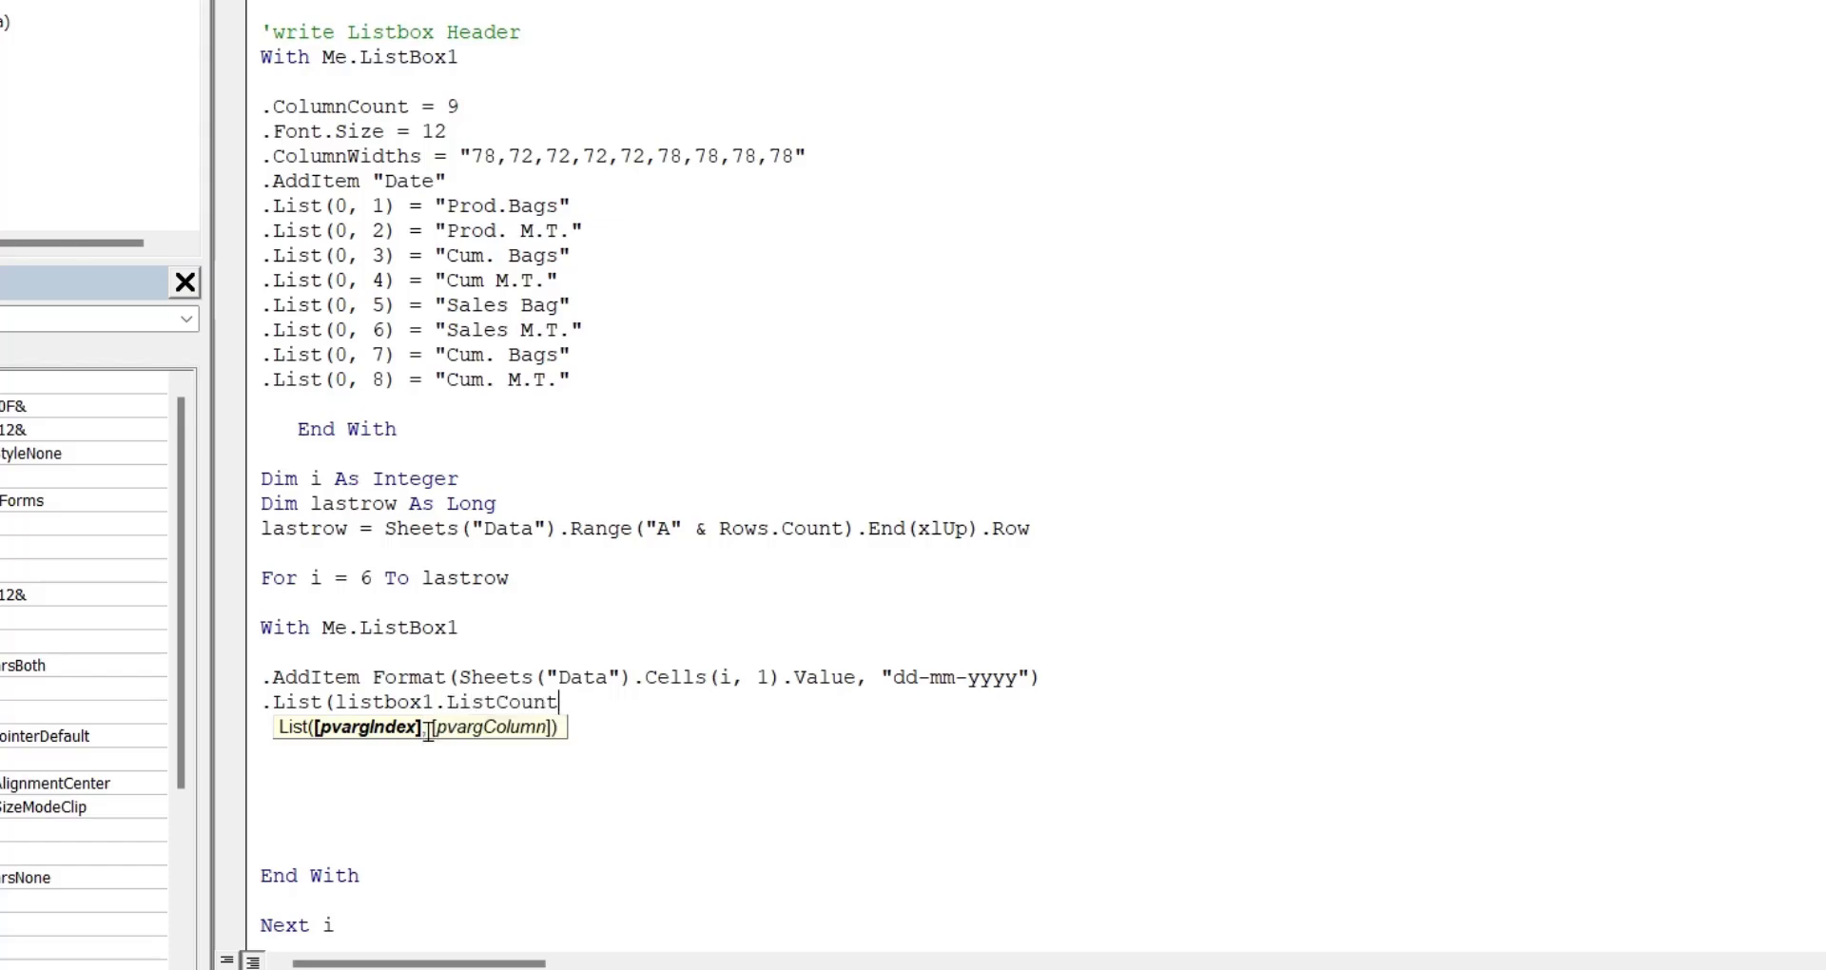
text(-1)
text(,)
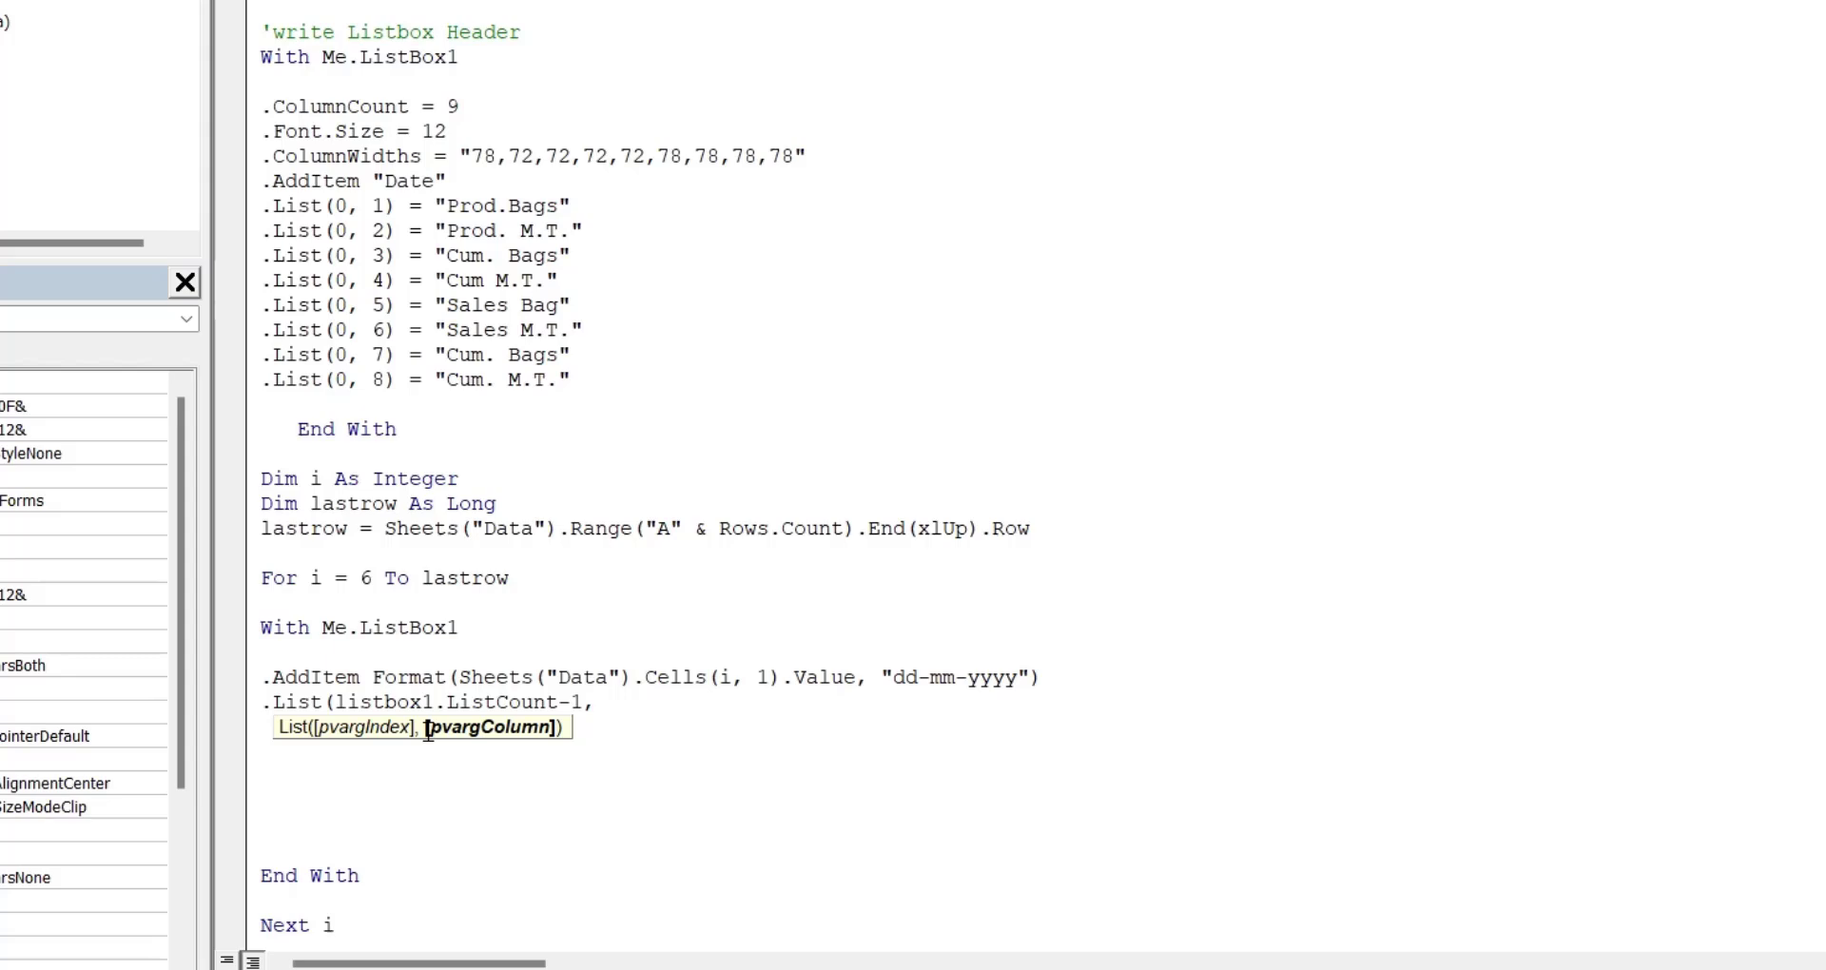
text(1)
text())
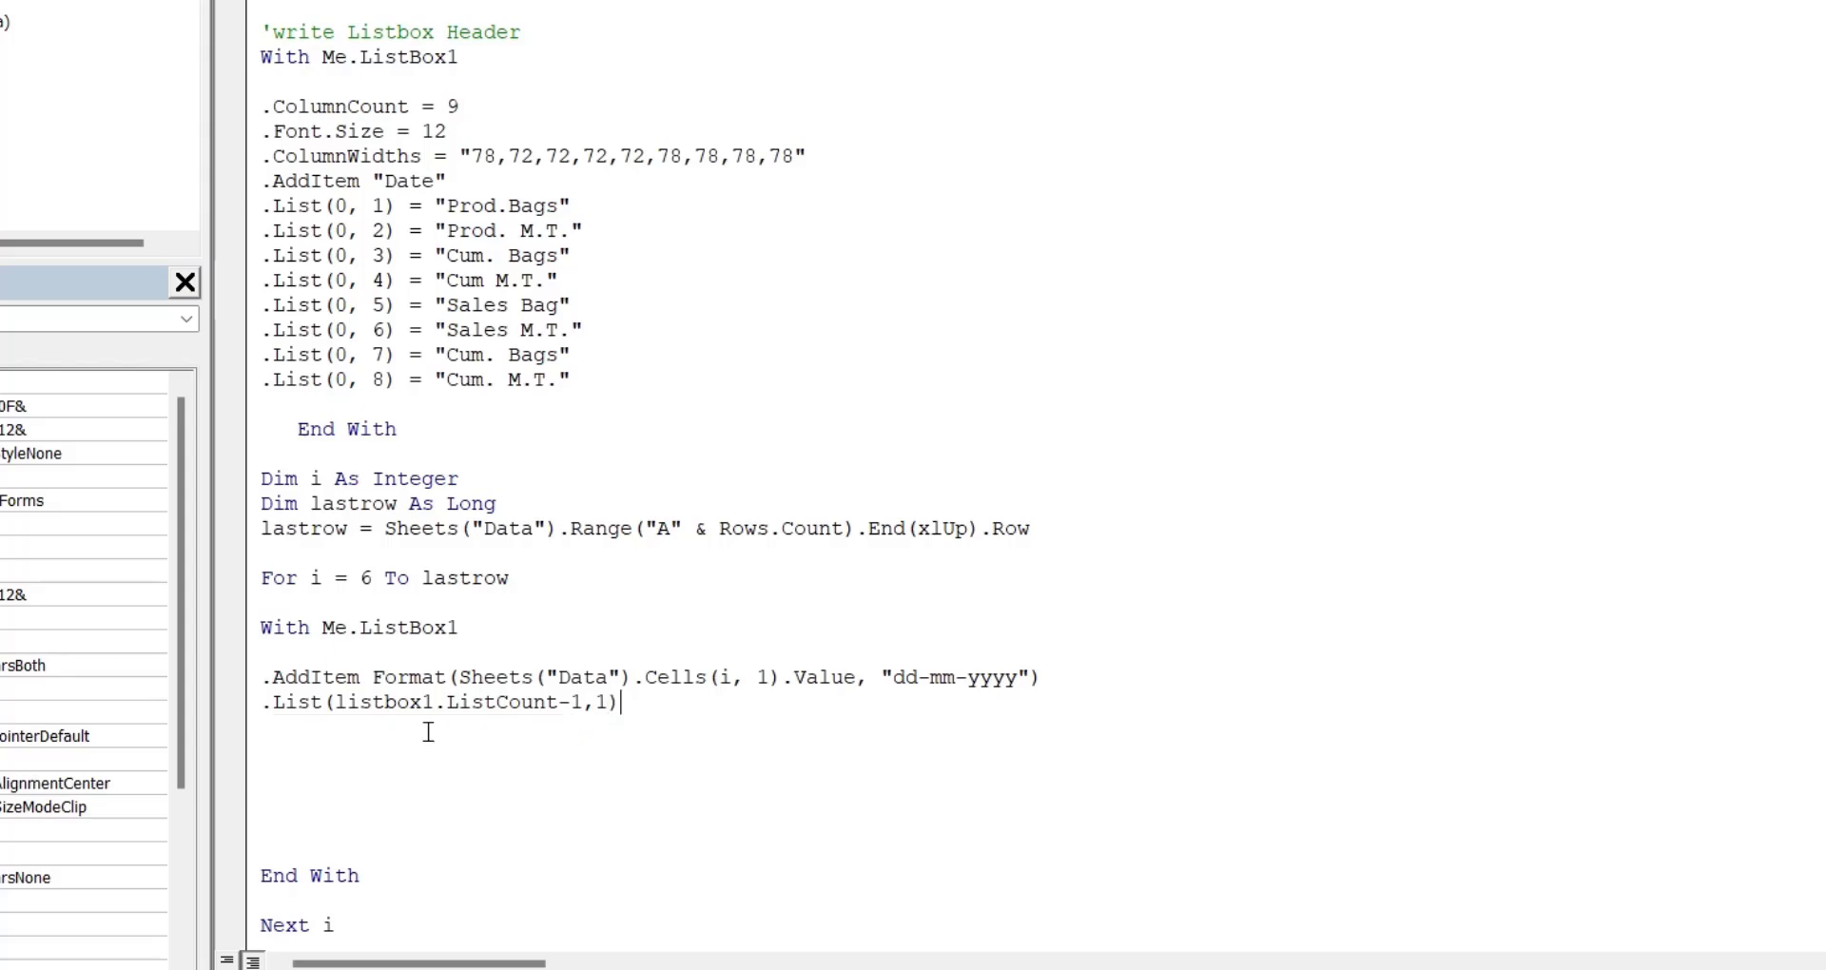
text(=)
text(She)
text(ets()
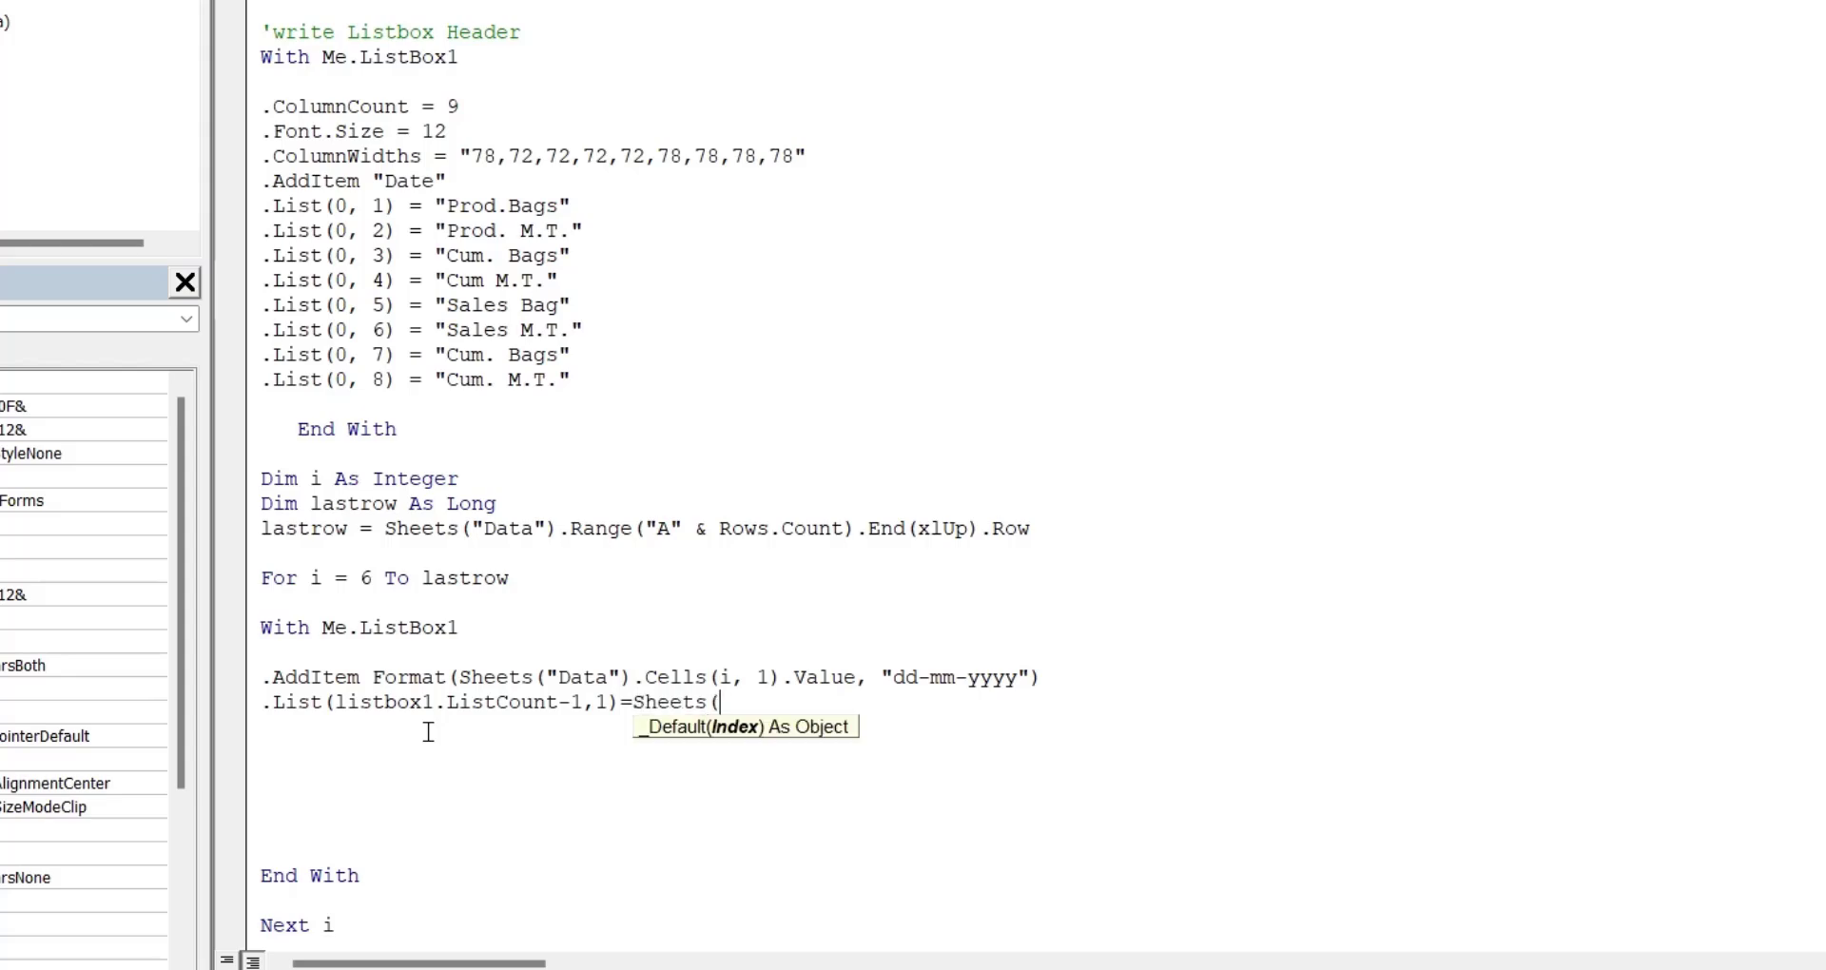
text("Da)
text(ta")
text().cel)
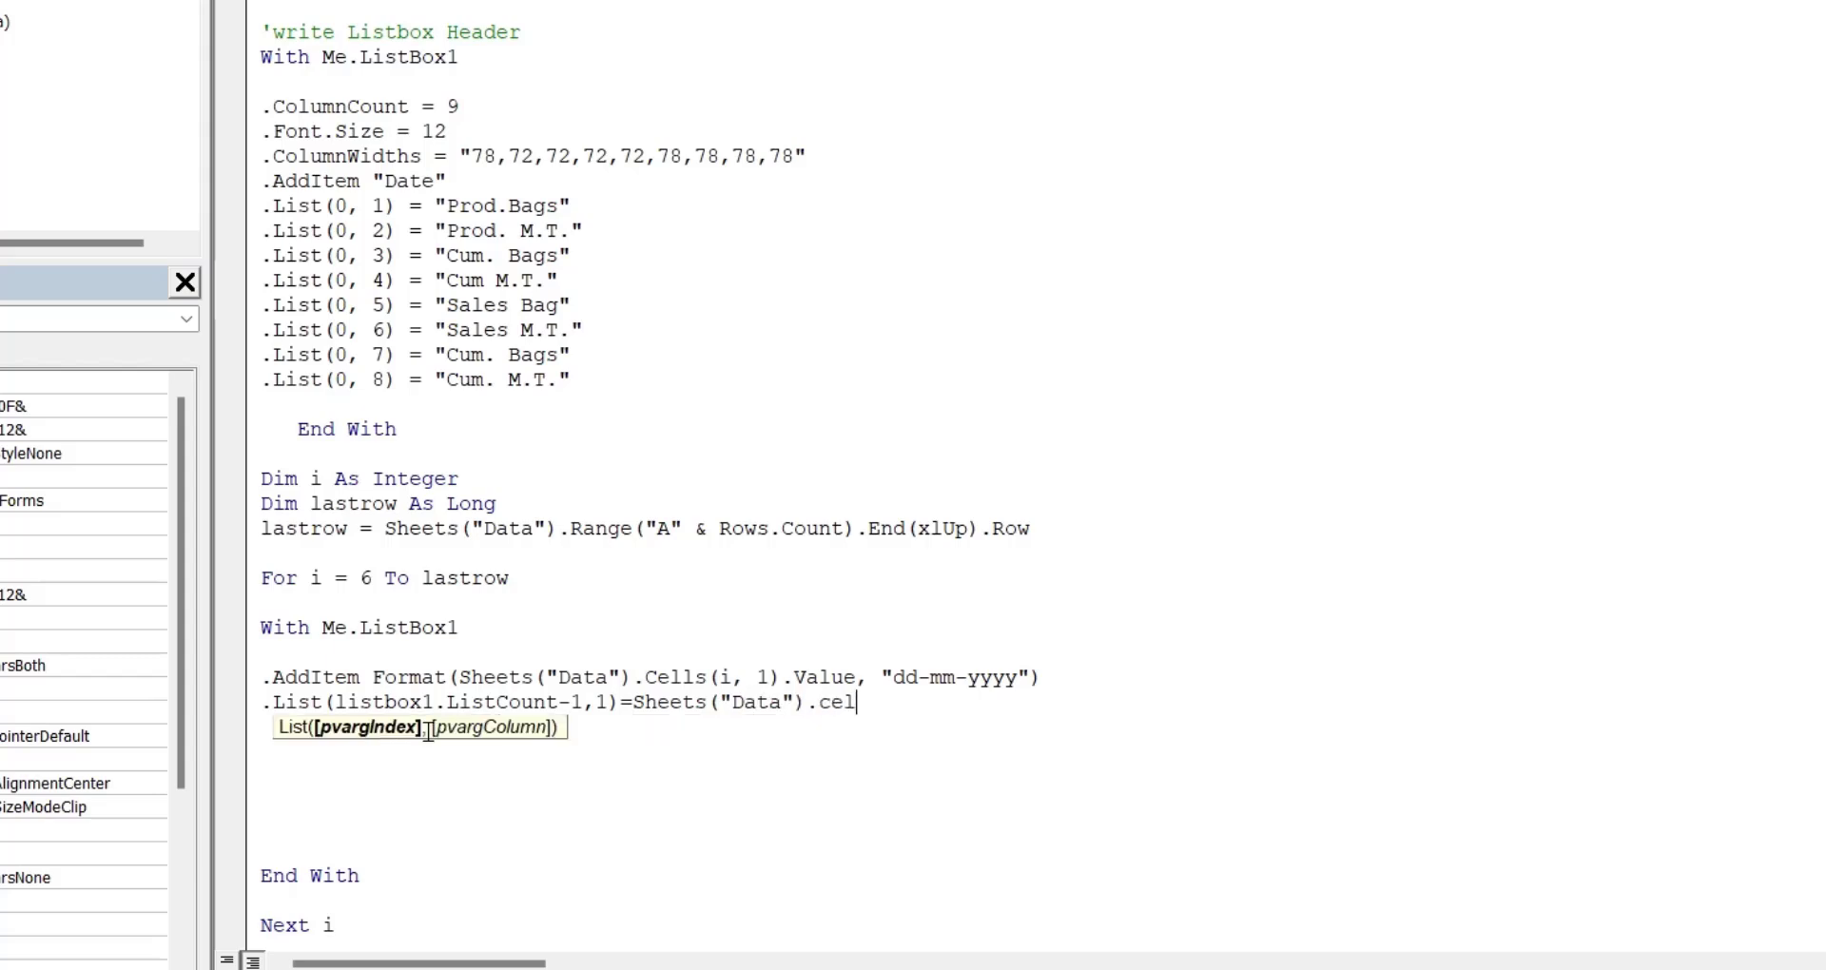
text(s)
key(BackSpace)
text(ls()
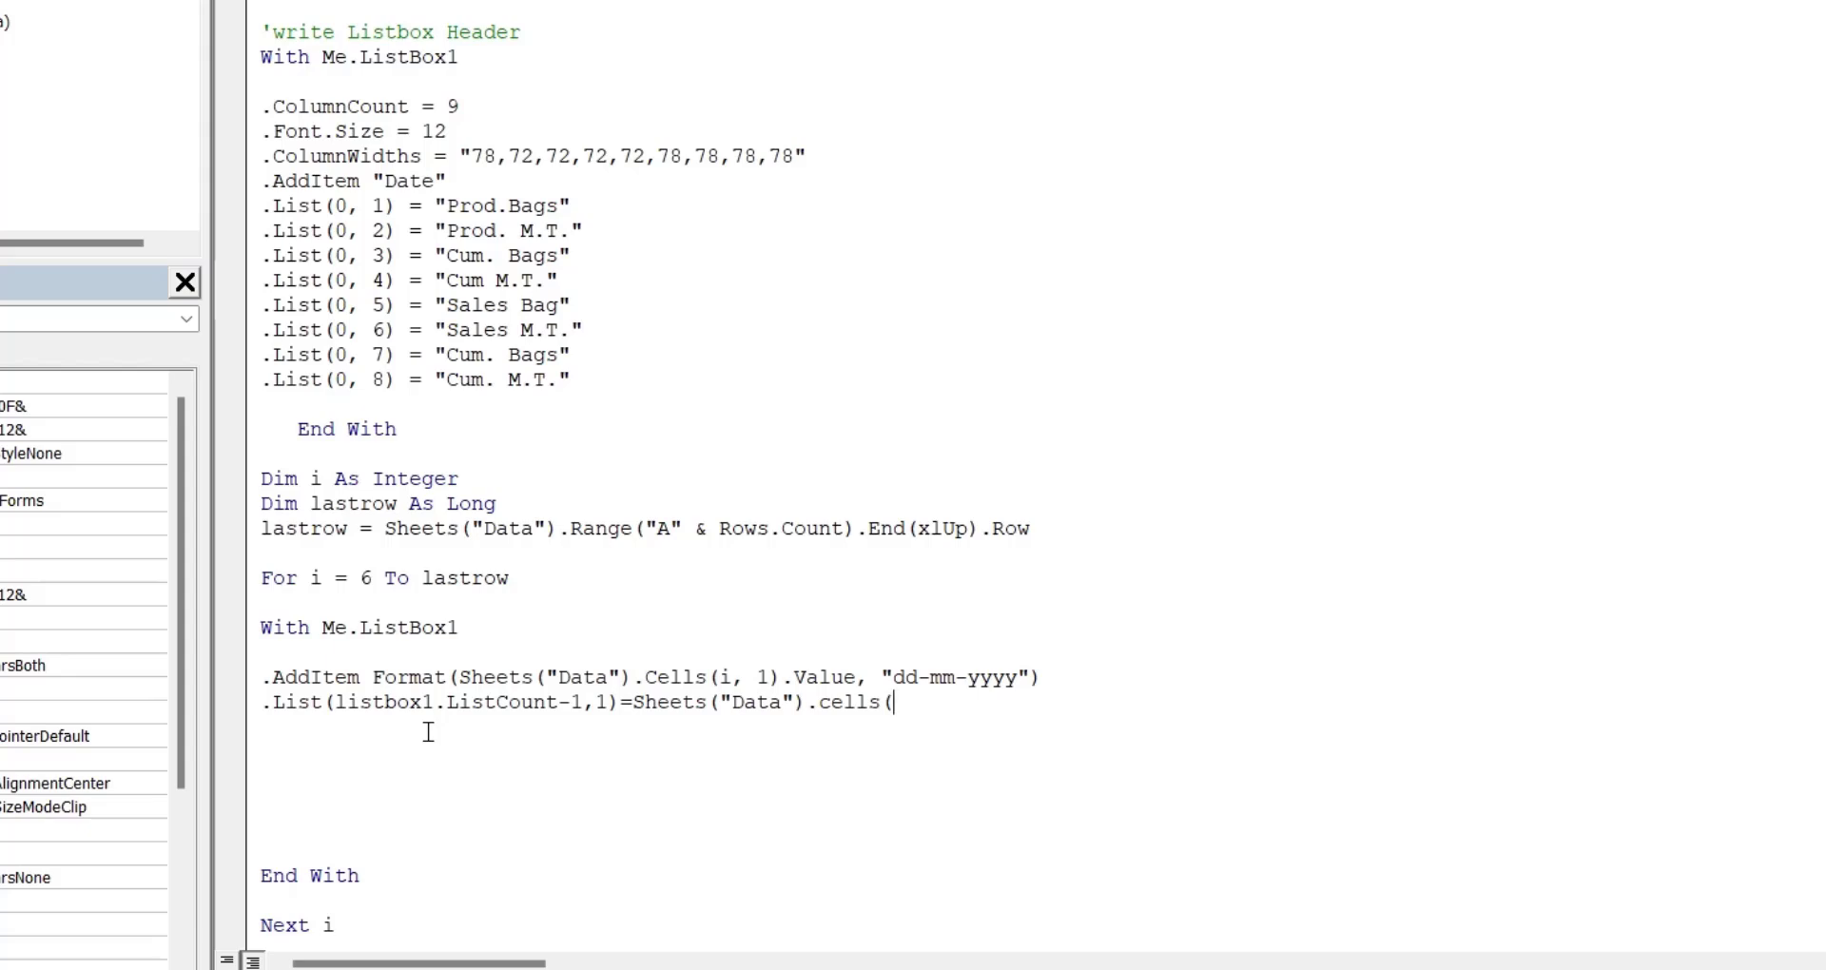
text(i,)
text(2))
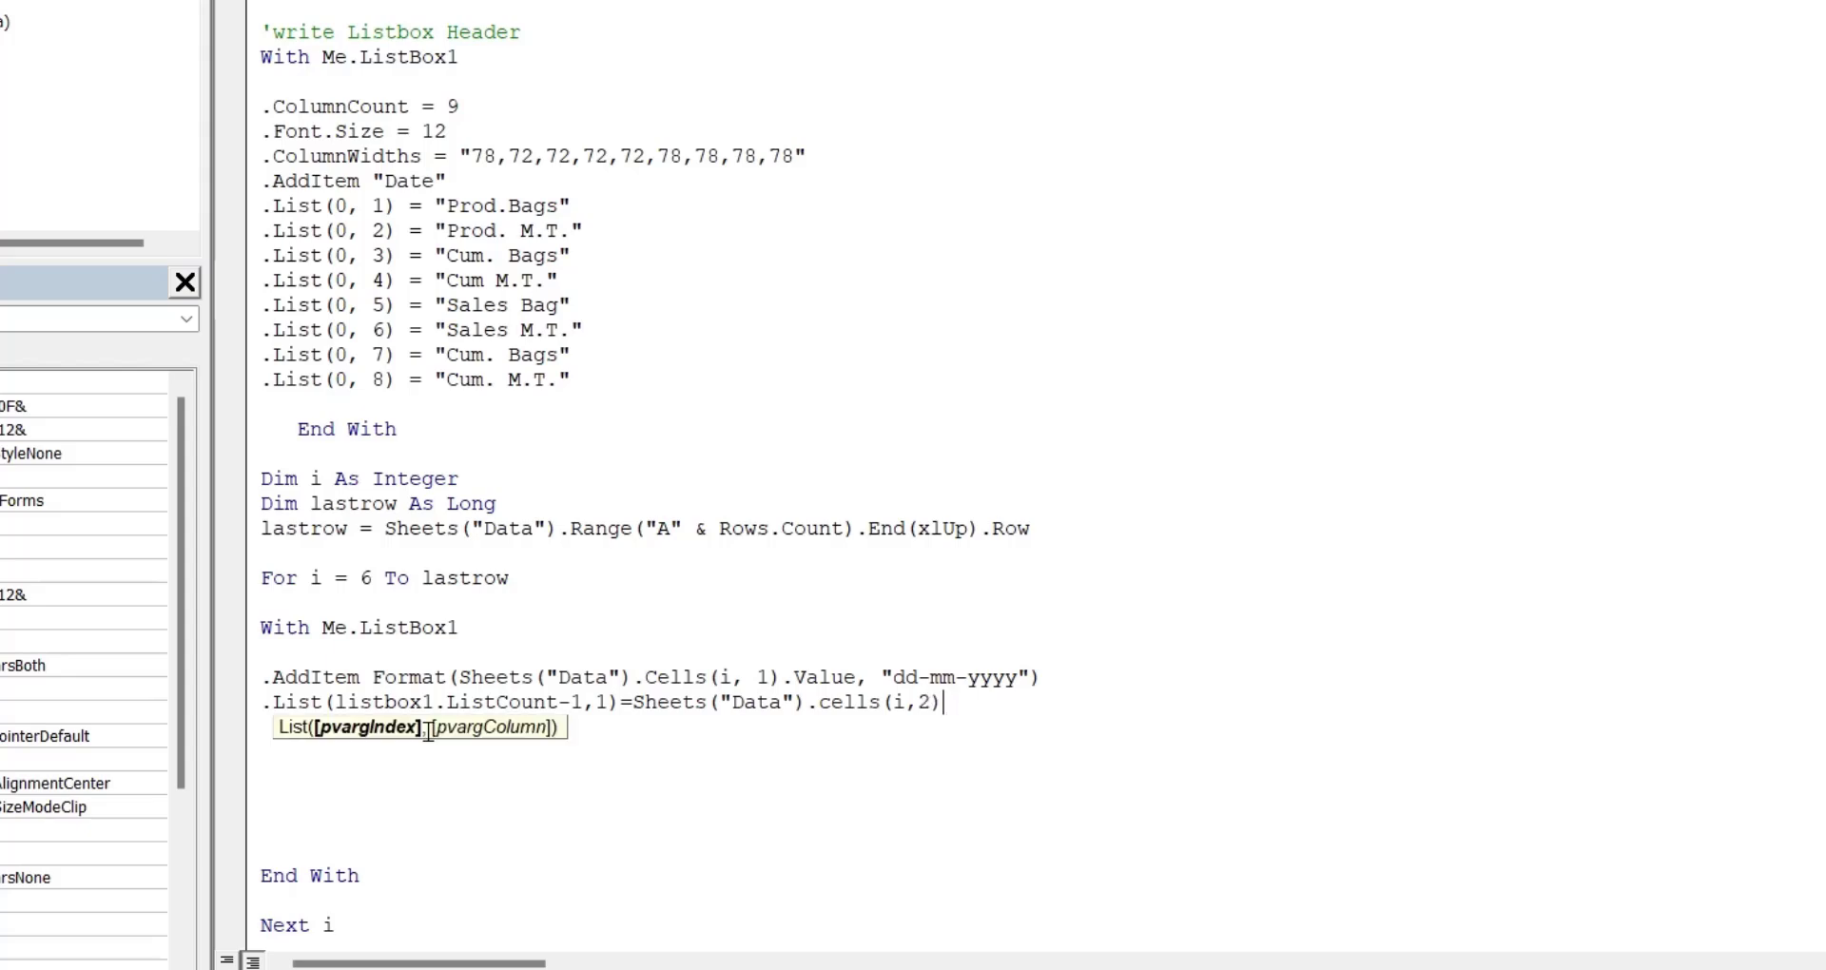
text(.value)
key(Return)
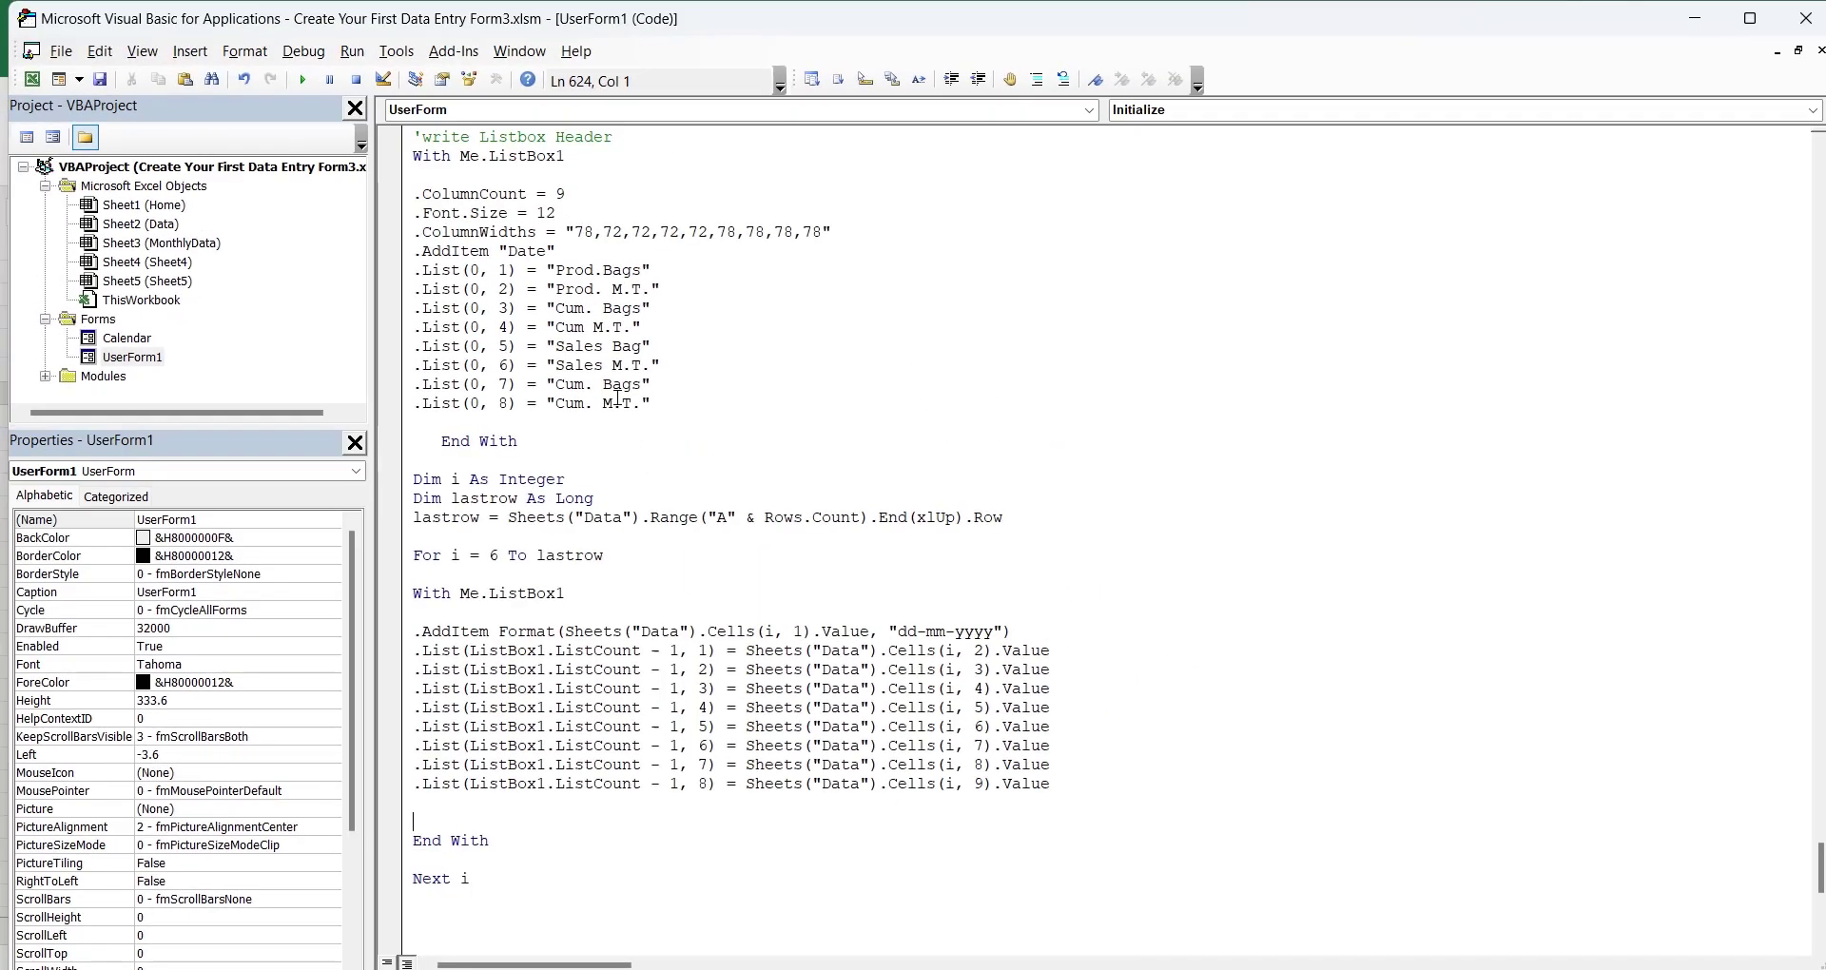
Step: Run UserForm1 and scroll the list to check Data rows from 29-01-2022 under the headers
click(303, 80)
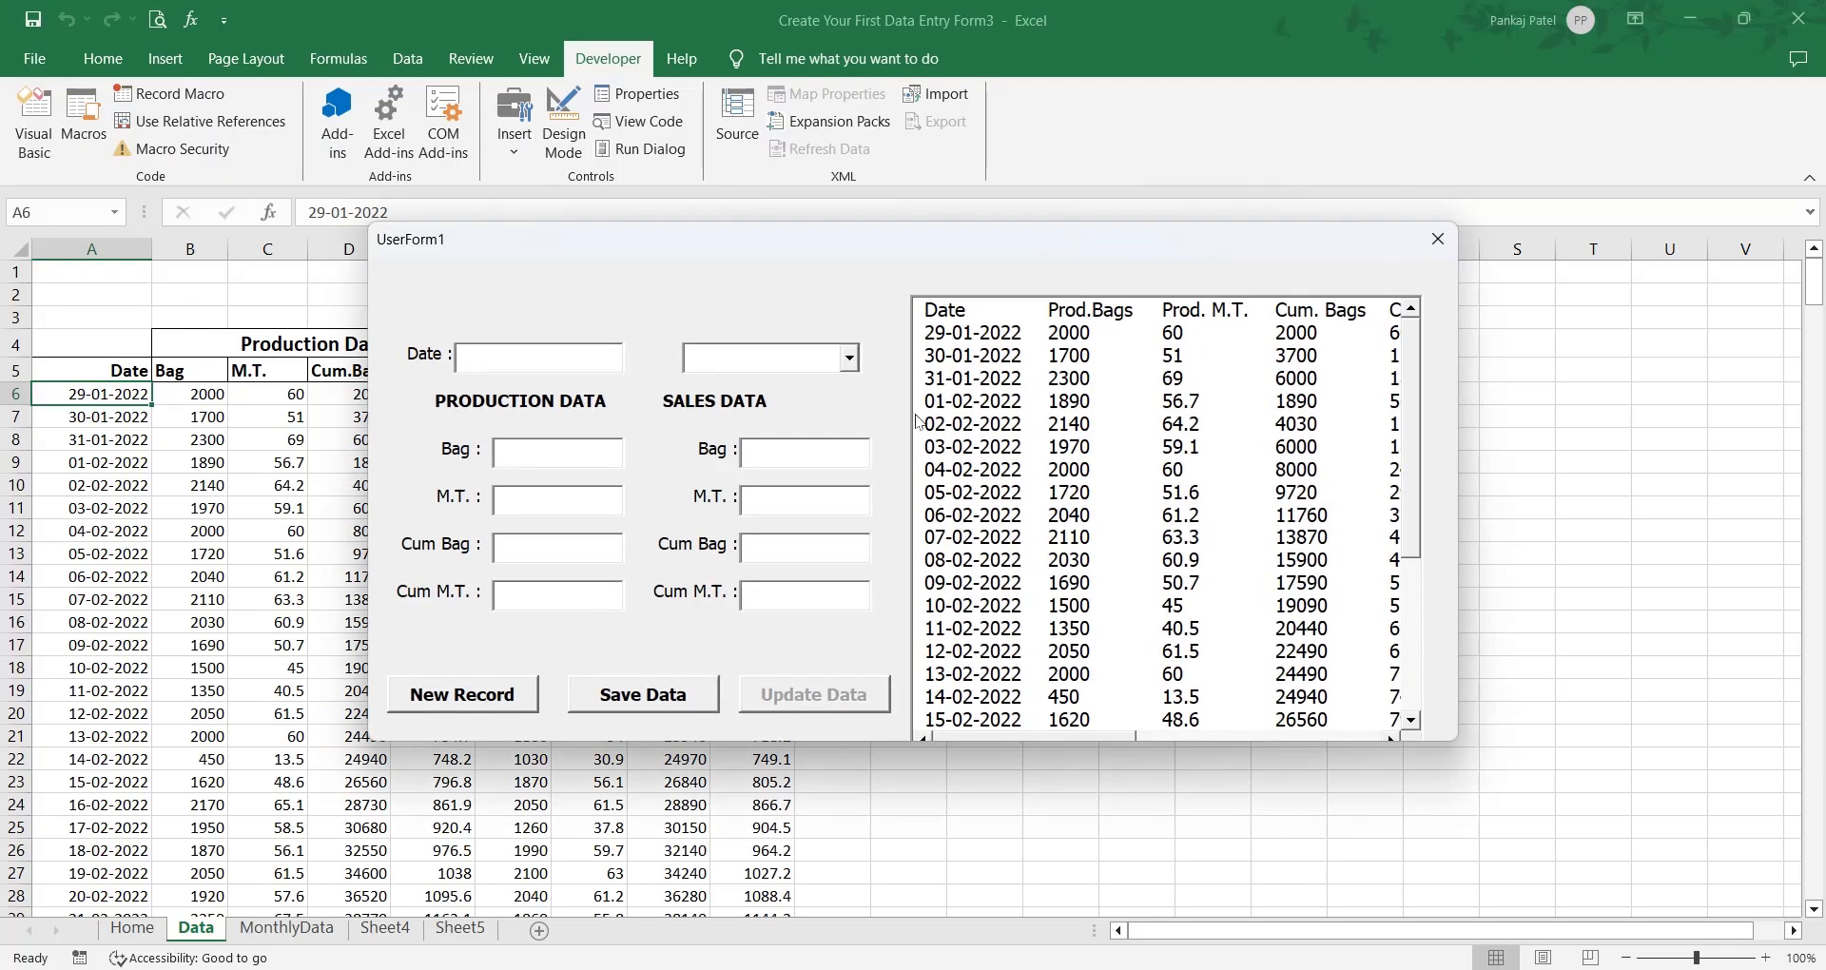
mouse_move(1037, 739)
mouse_down()
mouse_move(1355, 744)
mouse_move(1037, 739)
mouse_up()
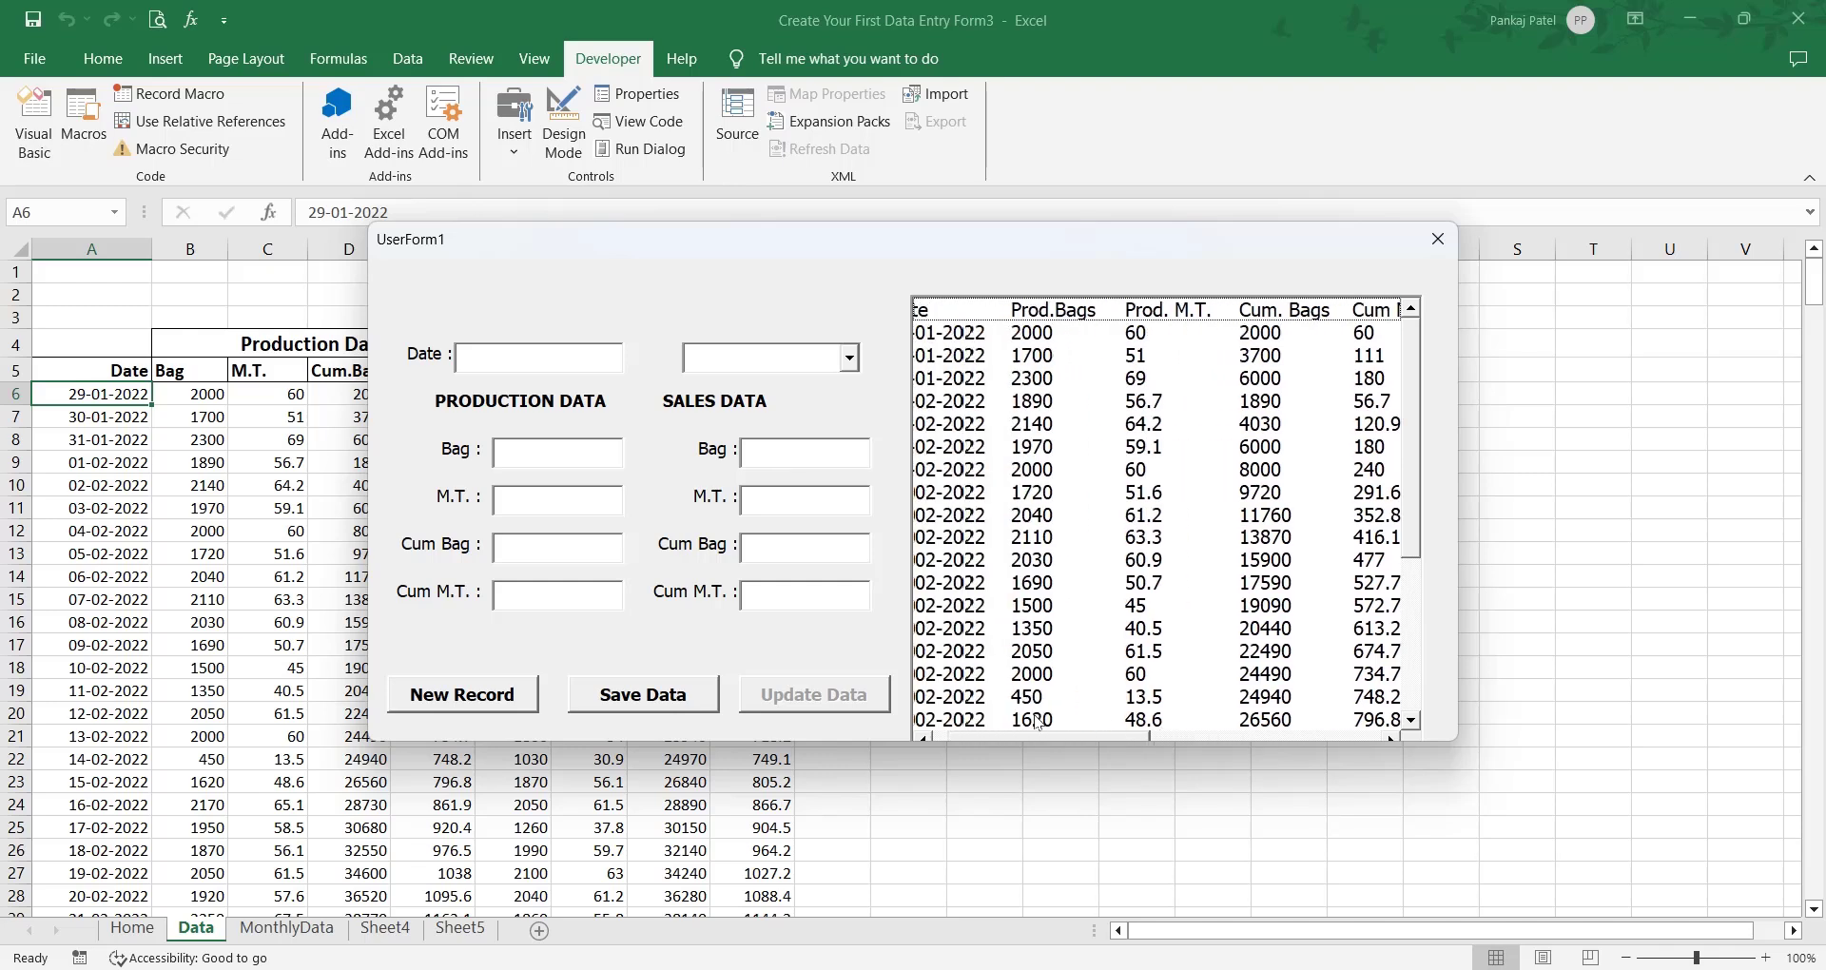
drag(1408, 489, 1416, 657)
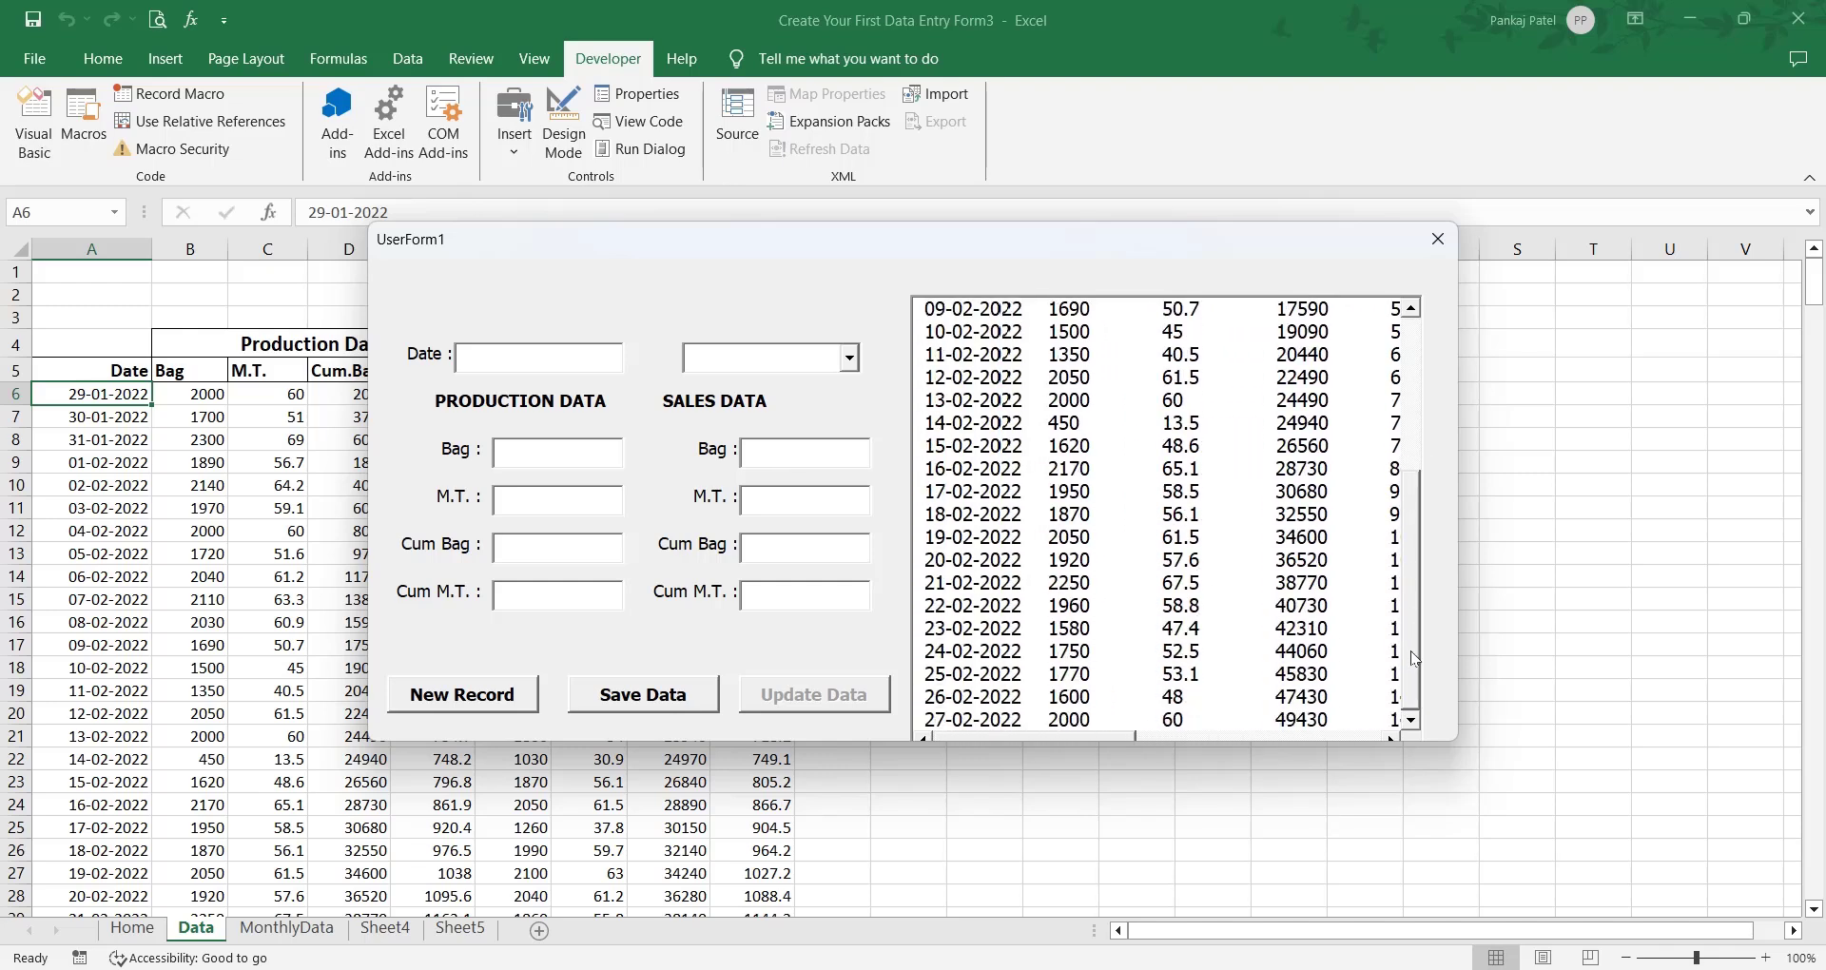
drag(1409, 569, 1414, 317)
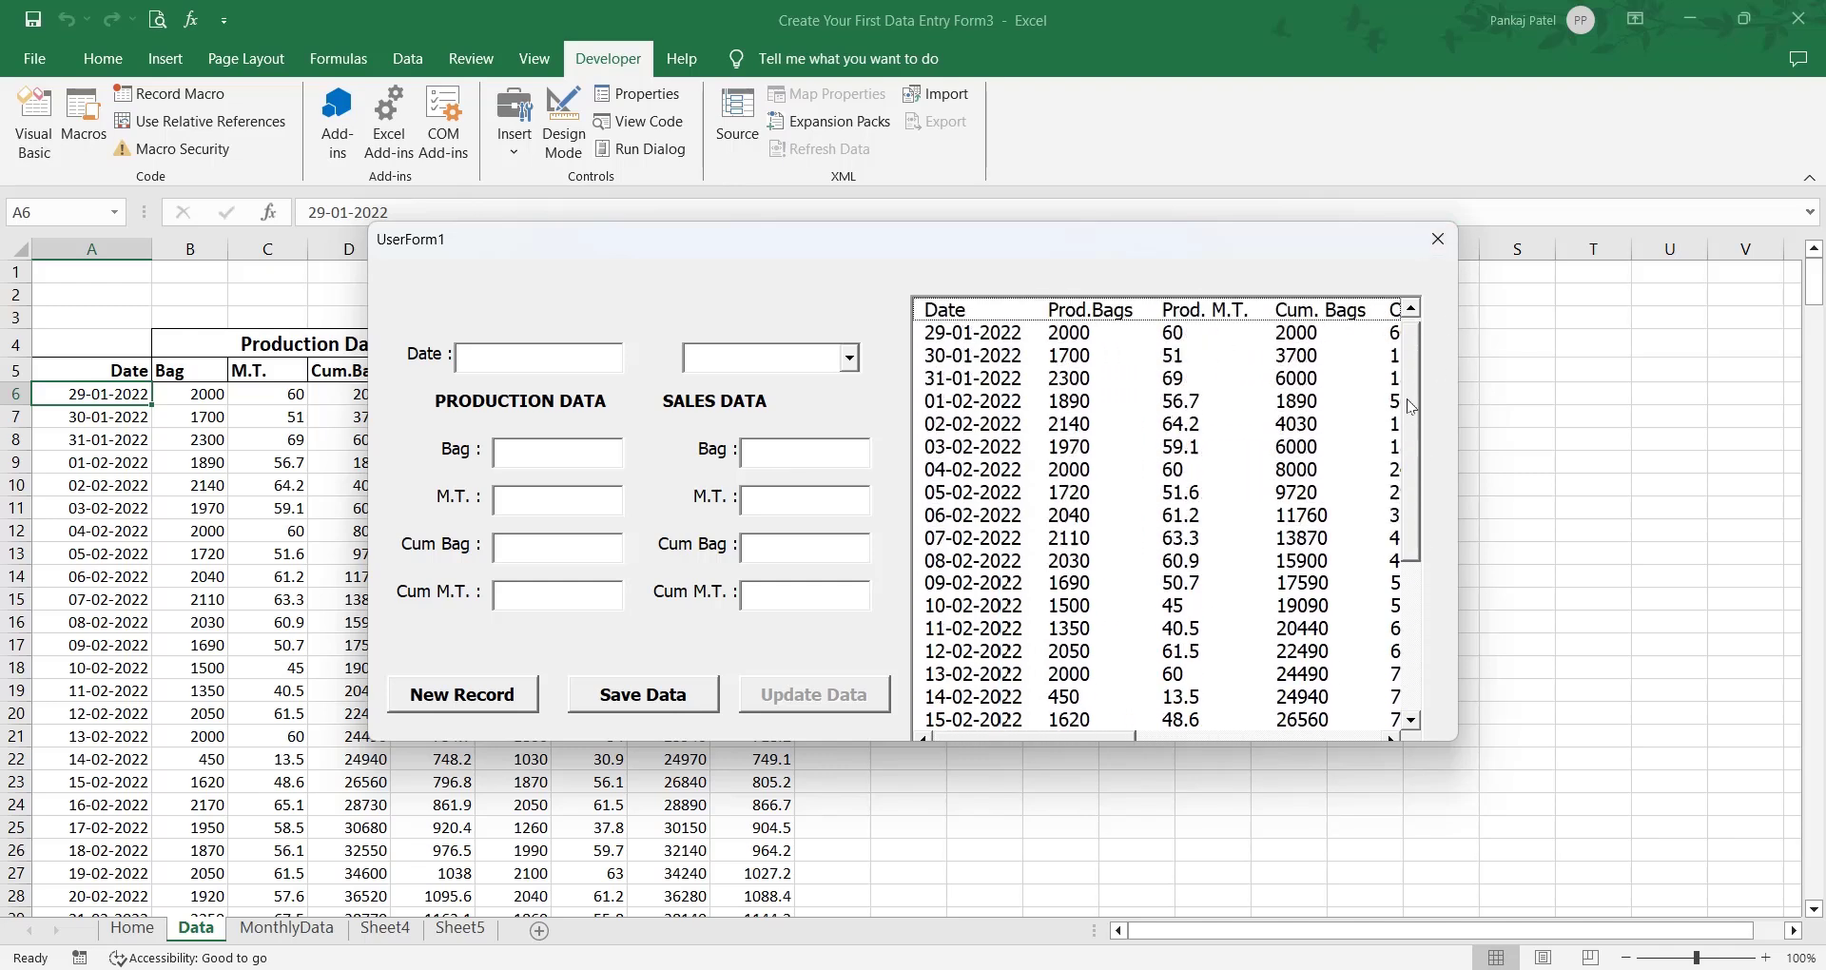
Step: Close the running form, make UserForm1 taller (height 349.8), and return to its code
click(1434, 240)
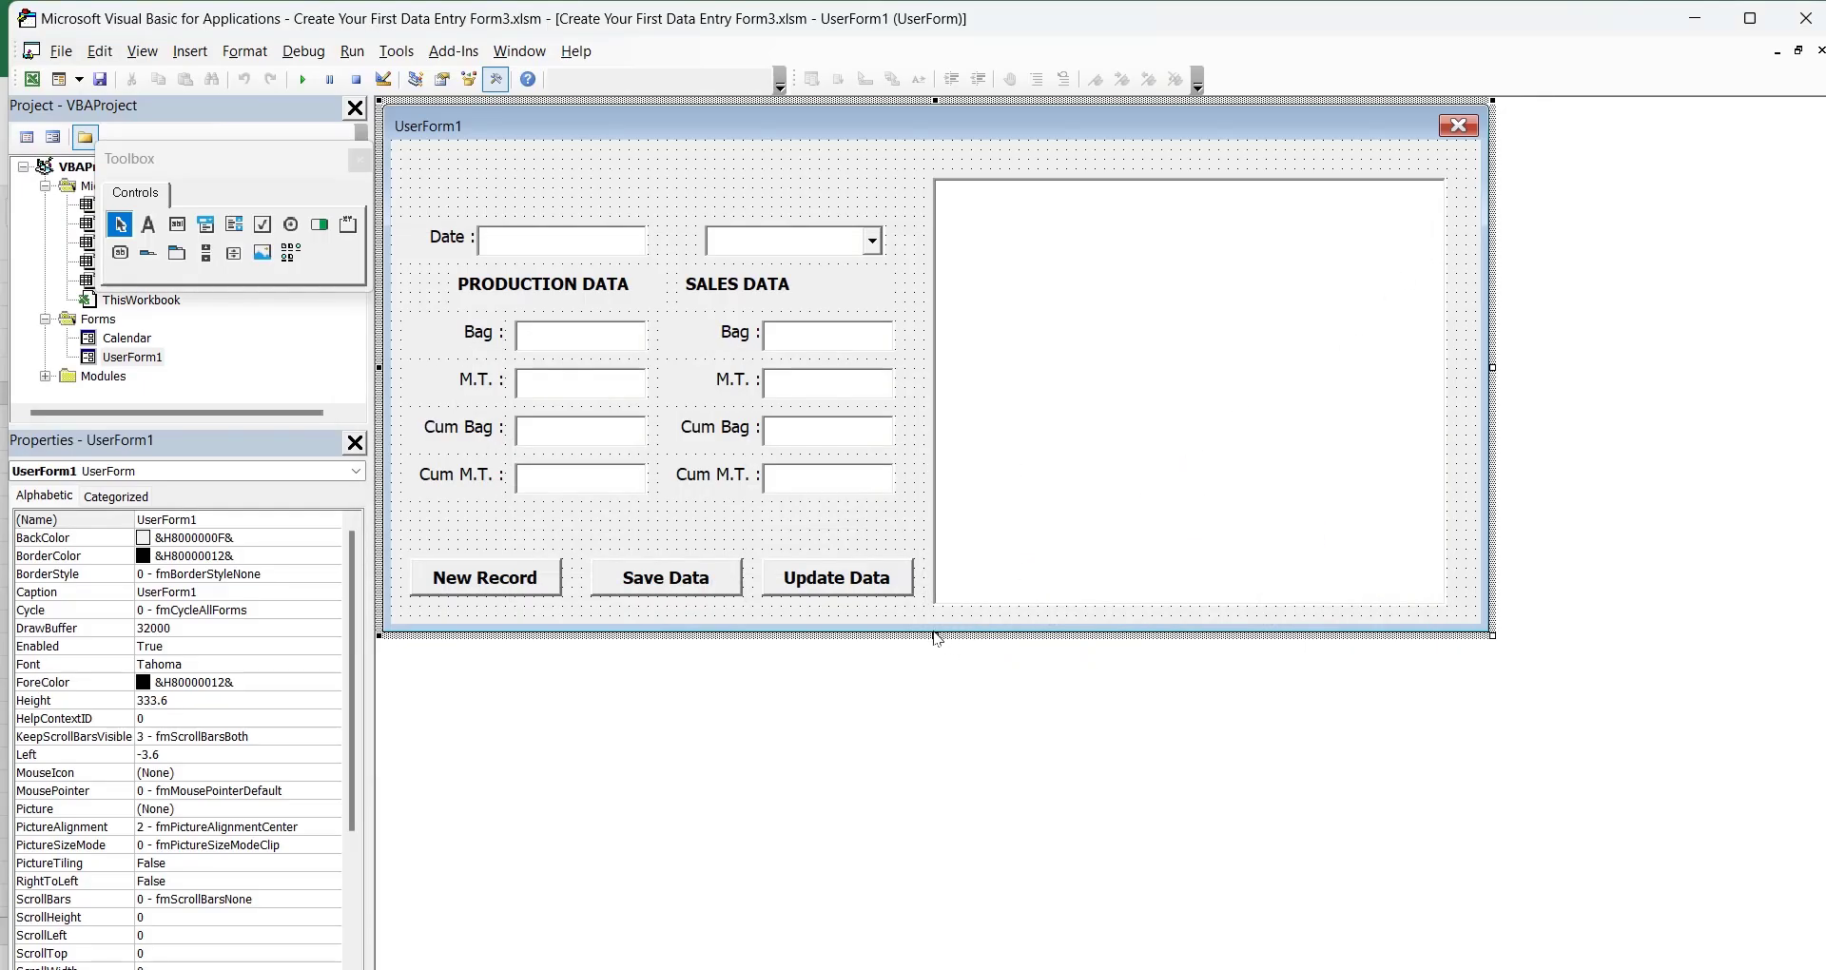
drag(935, 636, 935, 661)
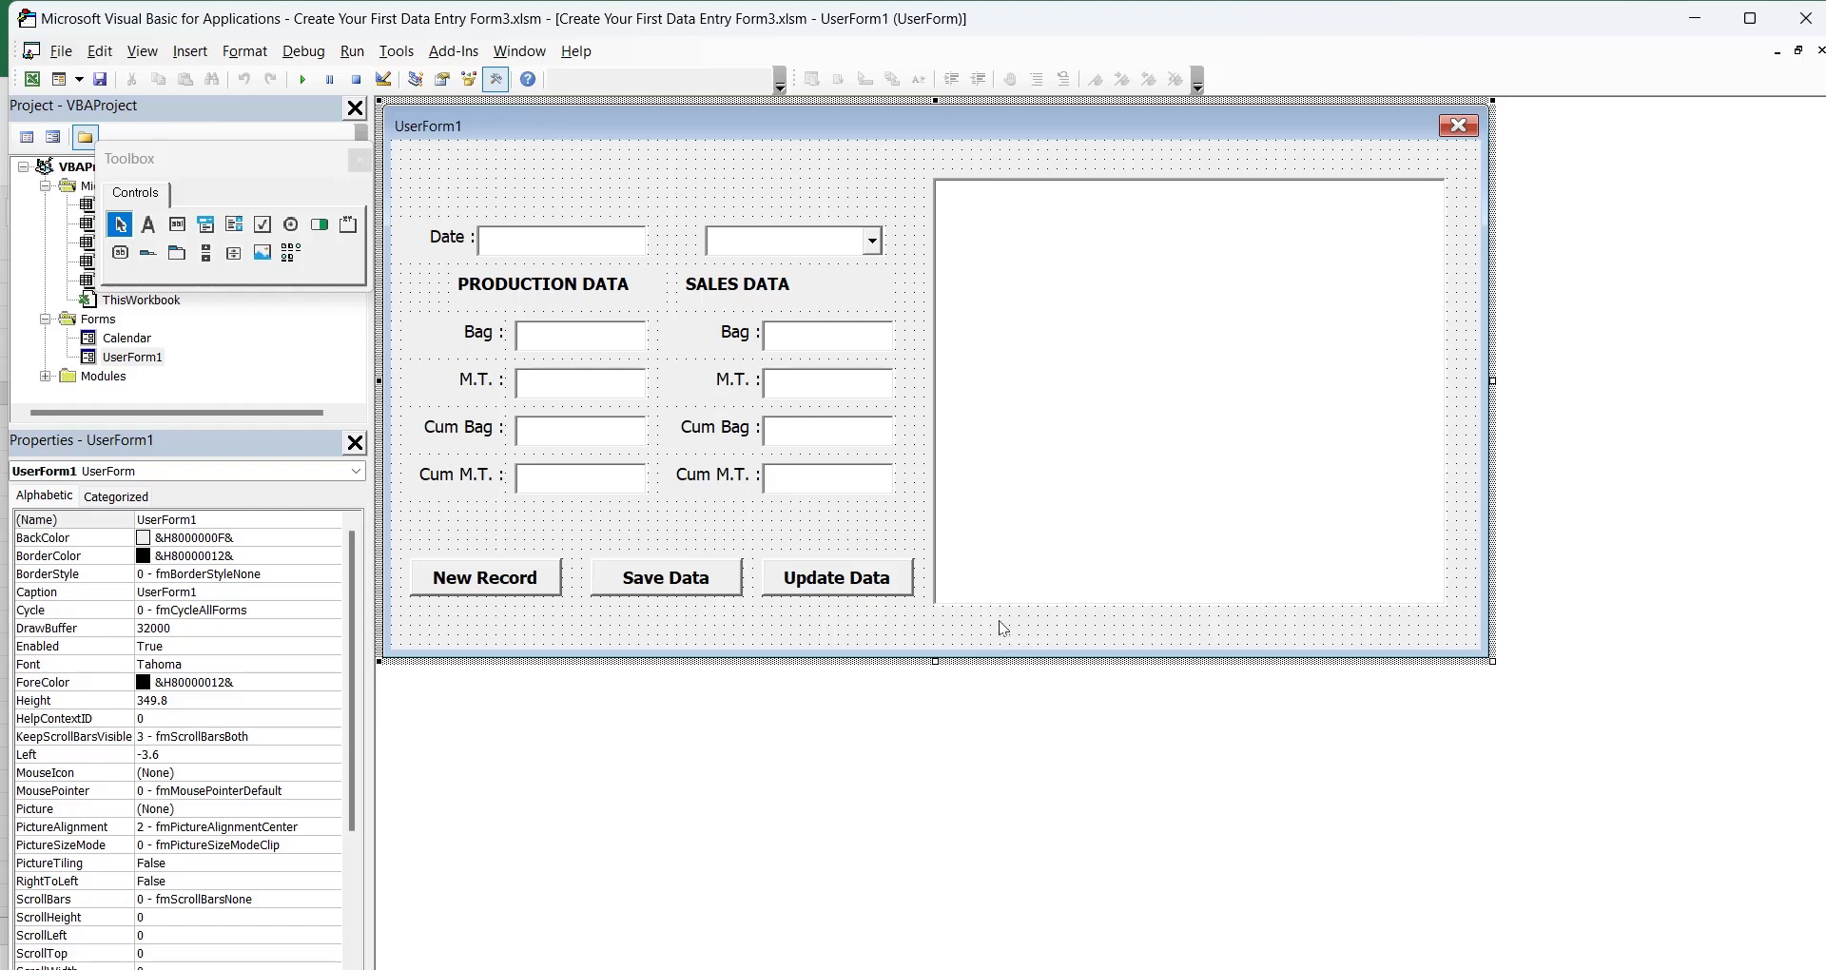
key(F7)
Step: Comment out the code from 'write Listbox Header through Next i, then switch to Excel
scroll(855, 632, down, 3)
scroll(852, 633, down, 6)
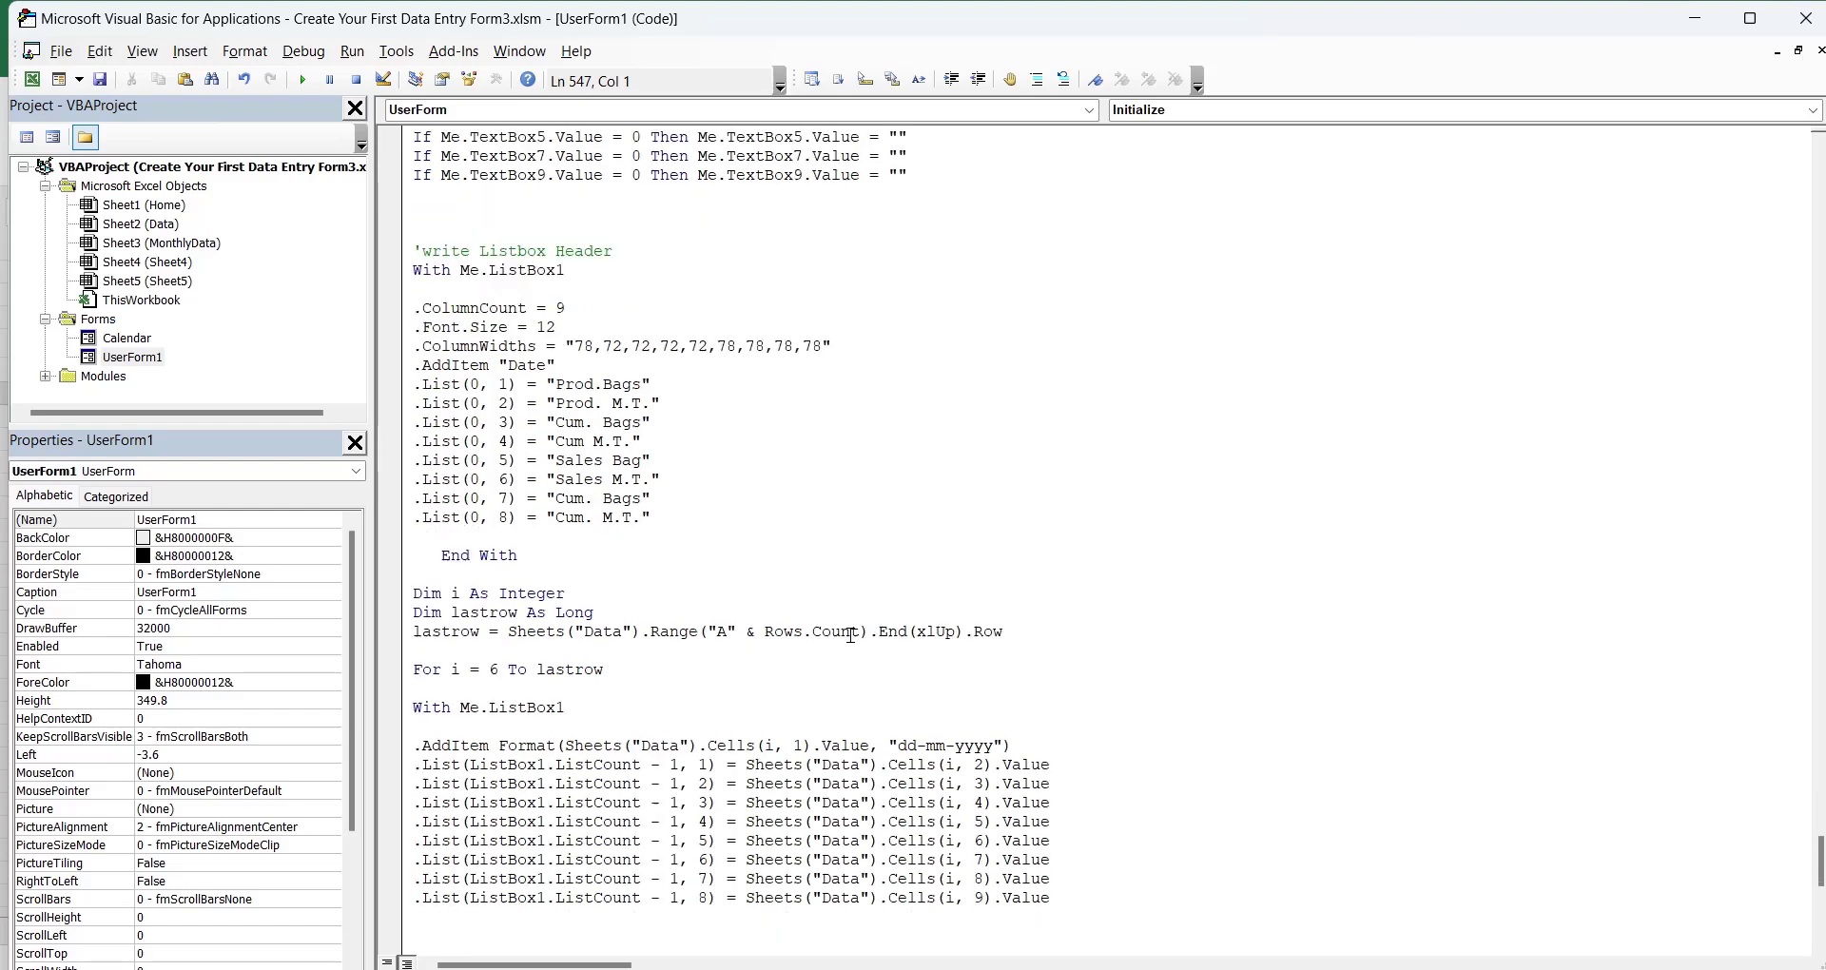
scroll(850, 635, down, 3)
scroll(850, 635, up, 2)
scroll(843, 628, up, 1)
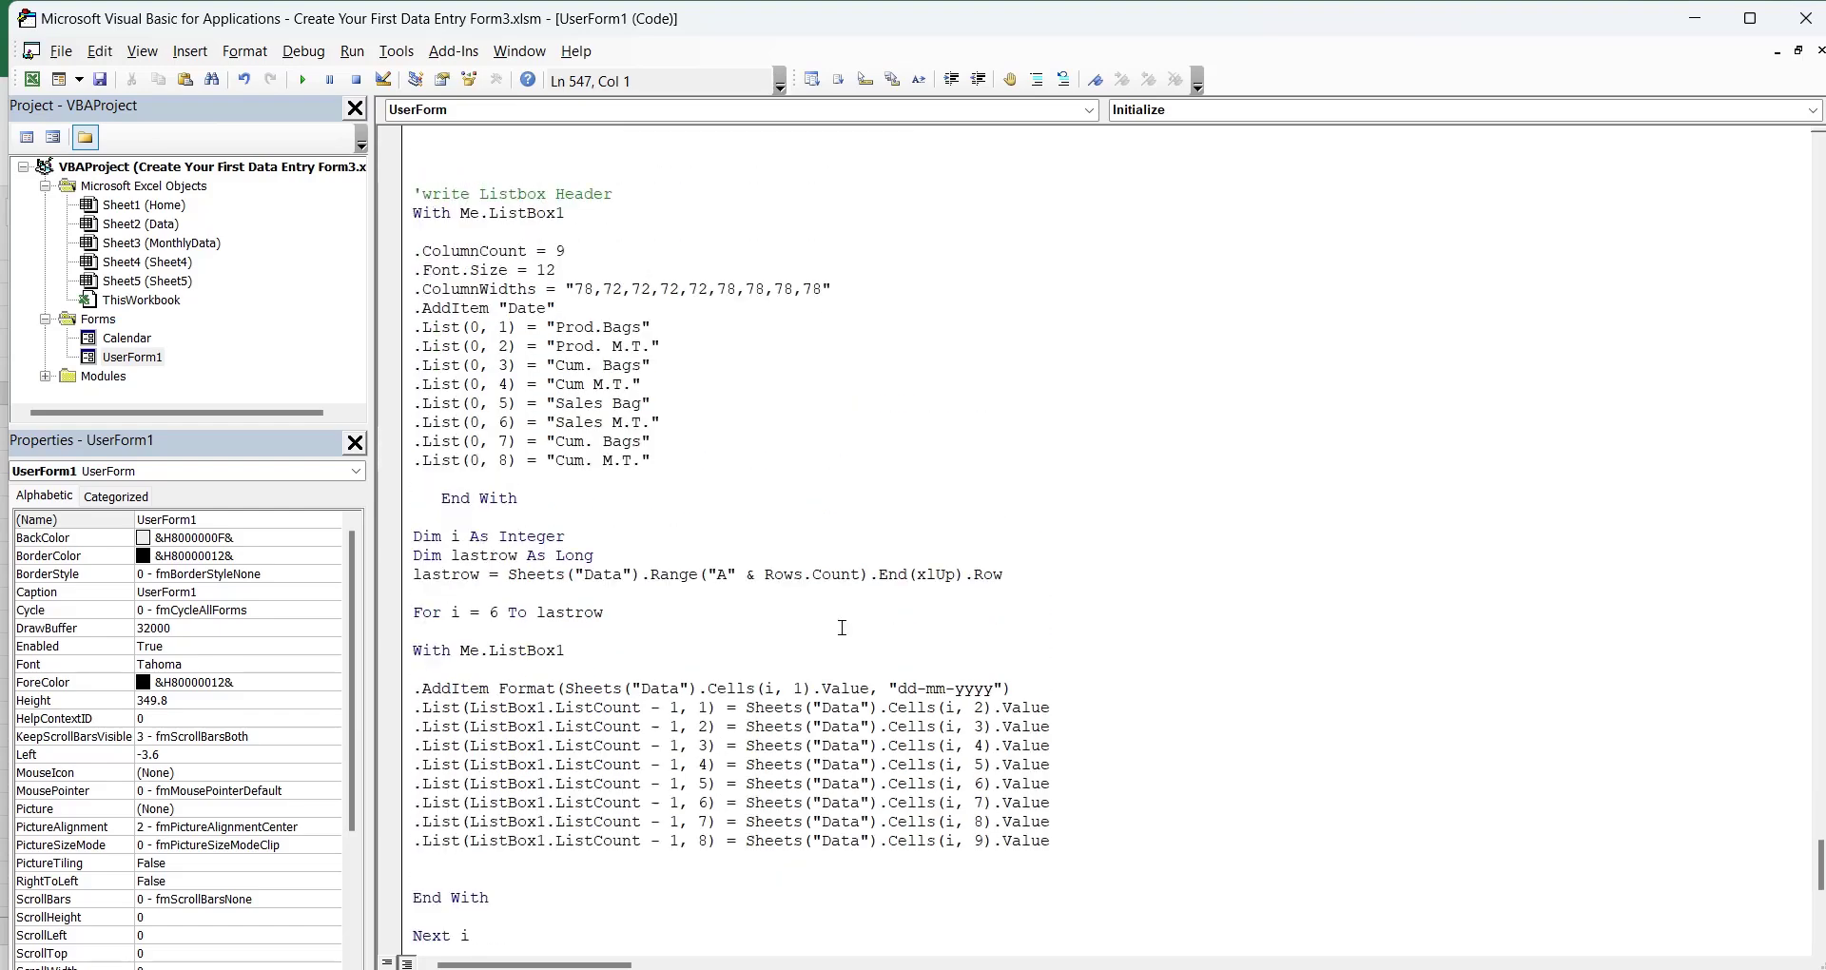
mouse_move(399, 194)
mouse_down()
mouse_move(411, 939)
mouse_move(415, 804)
mouse_up()
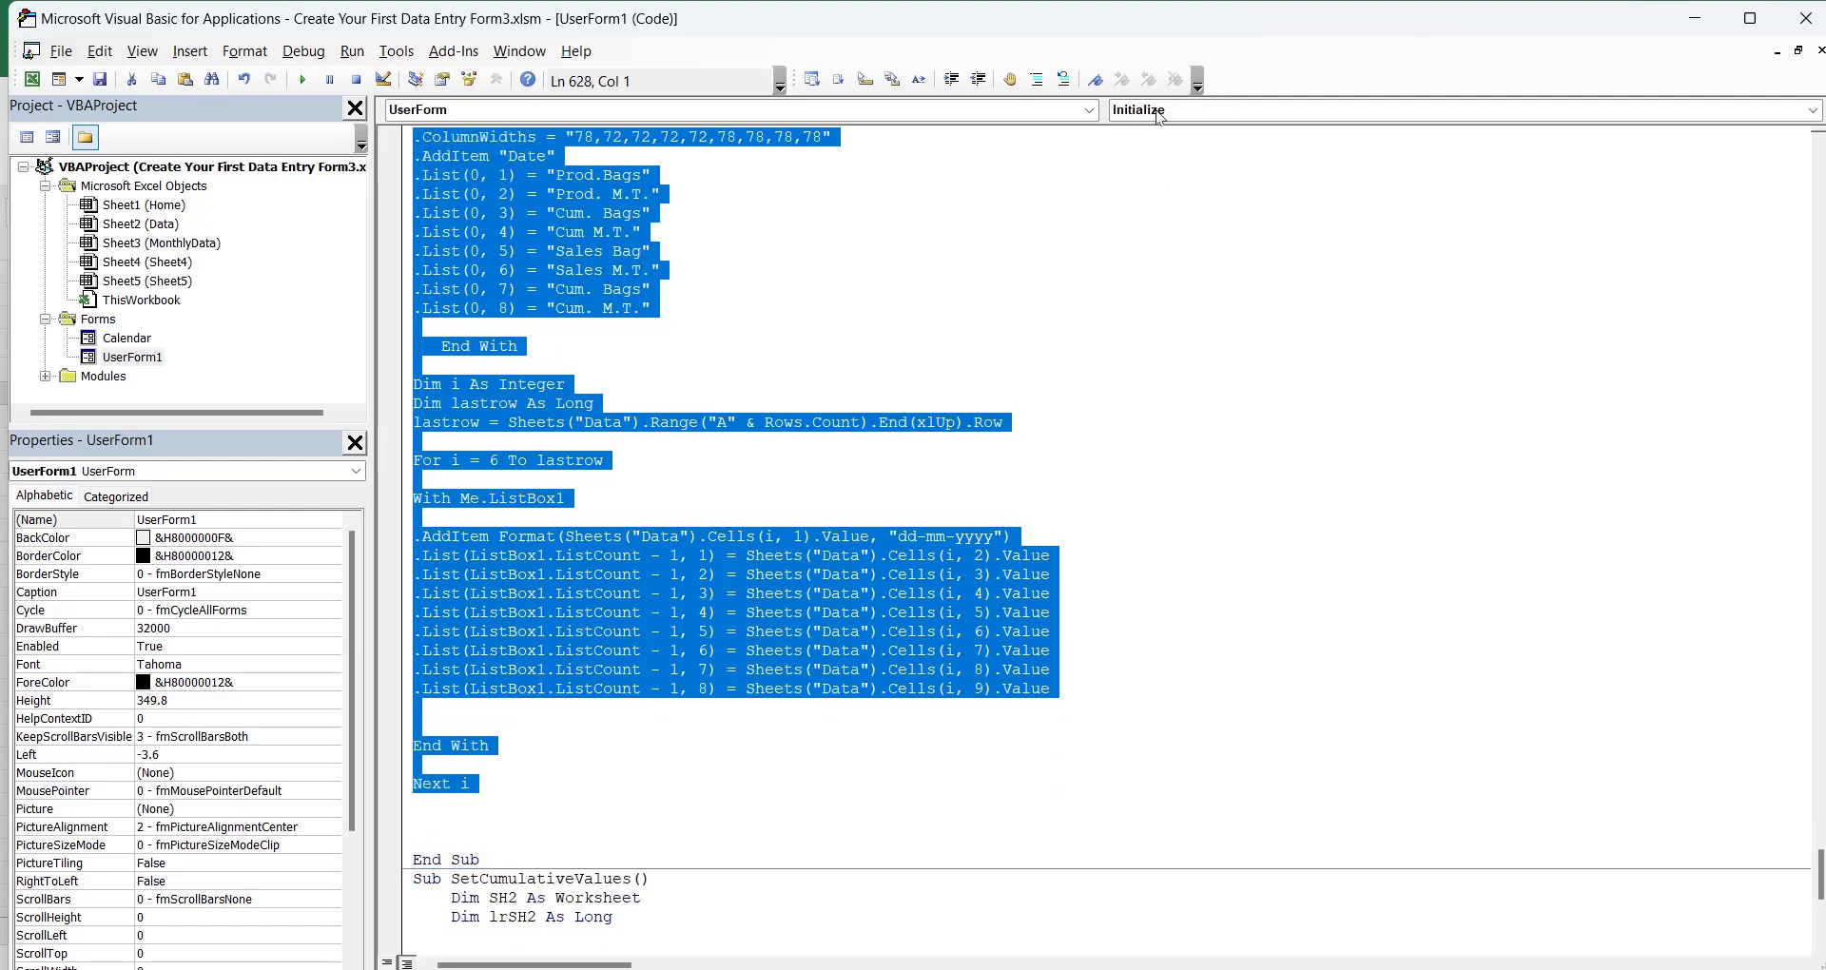
click(1032, 83)
click(906, 301)
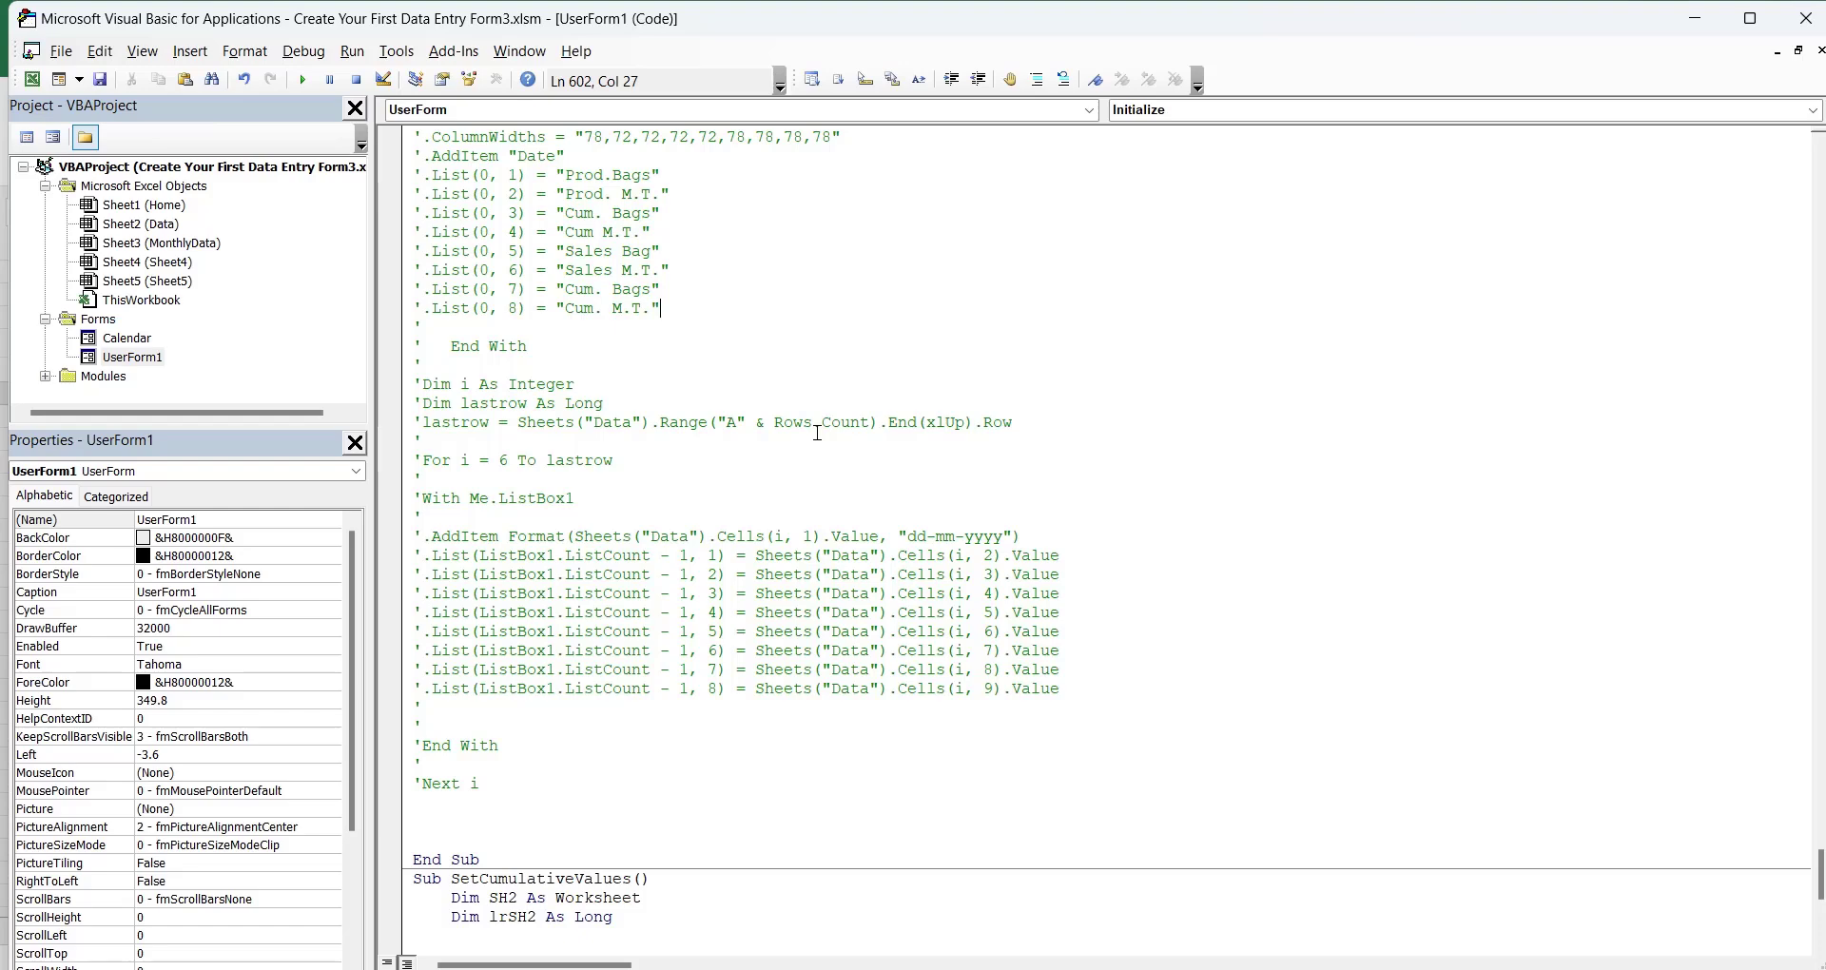
click(32, 79)
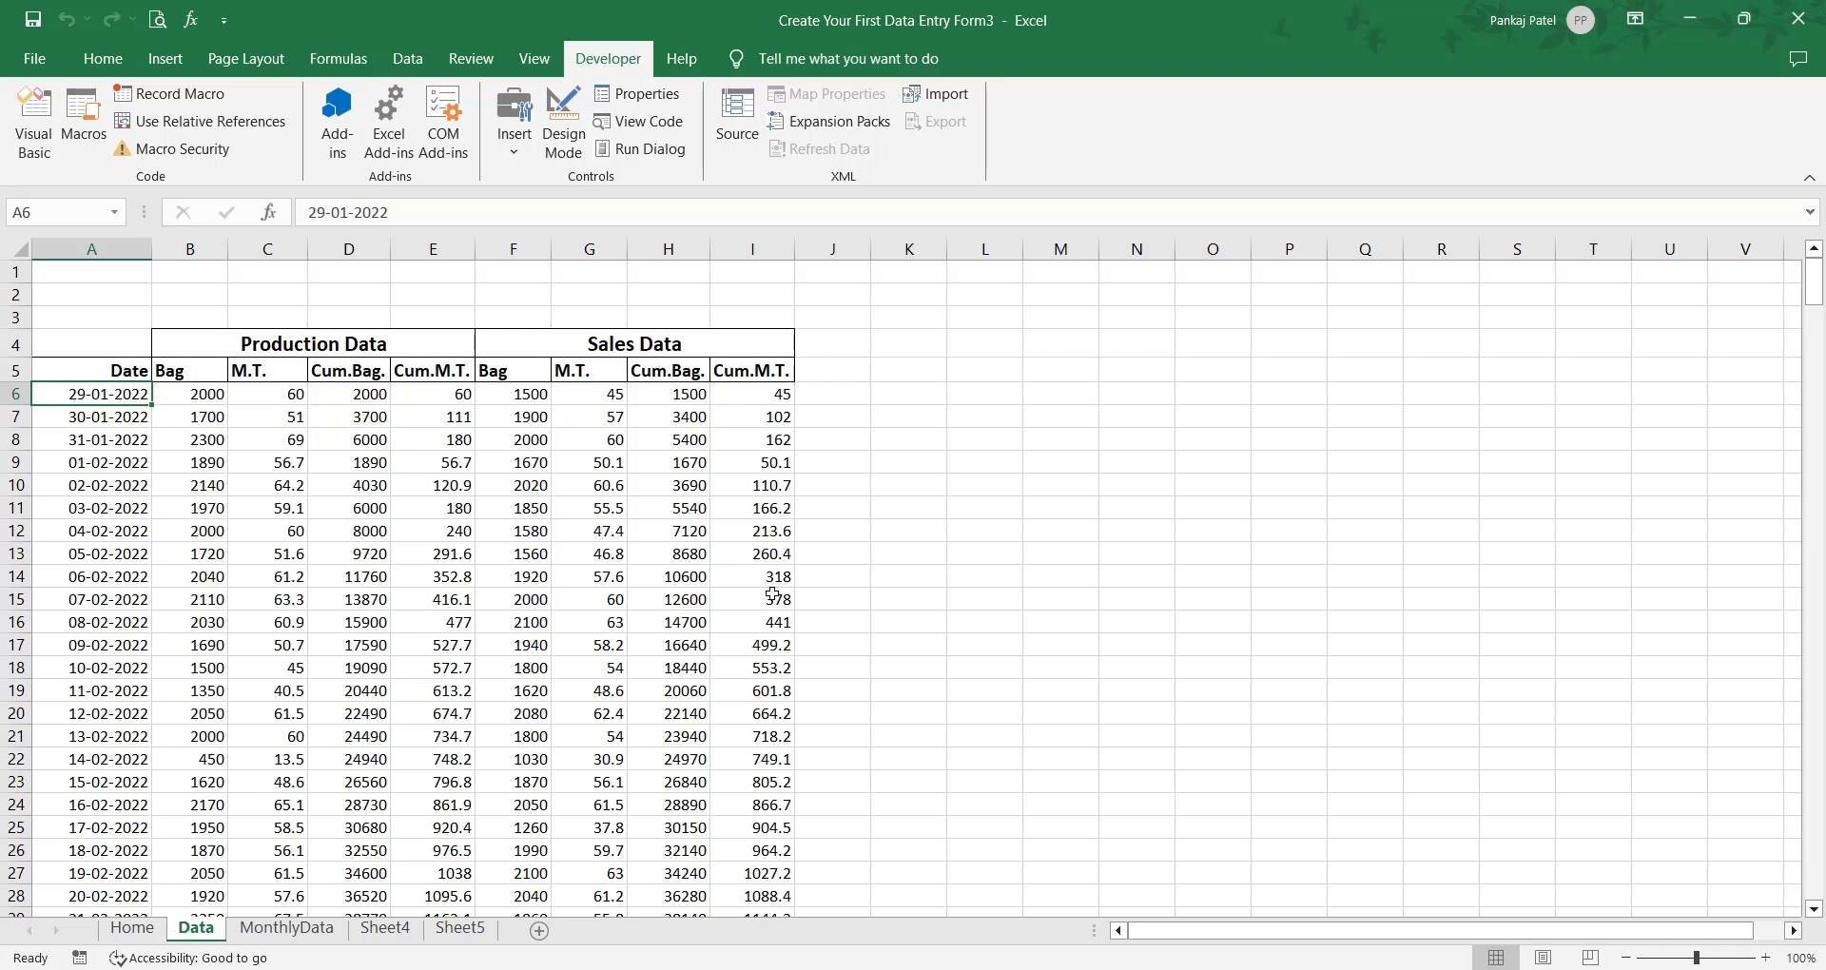
Step: Back in the code editor, uncomment the Dim lastrow declaration and the lastrow calculation lines
click(33, 123)
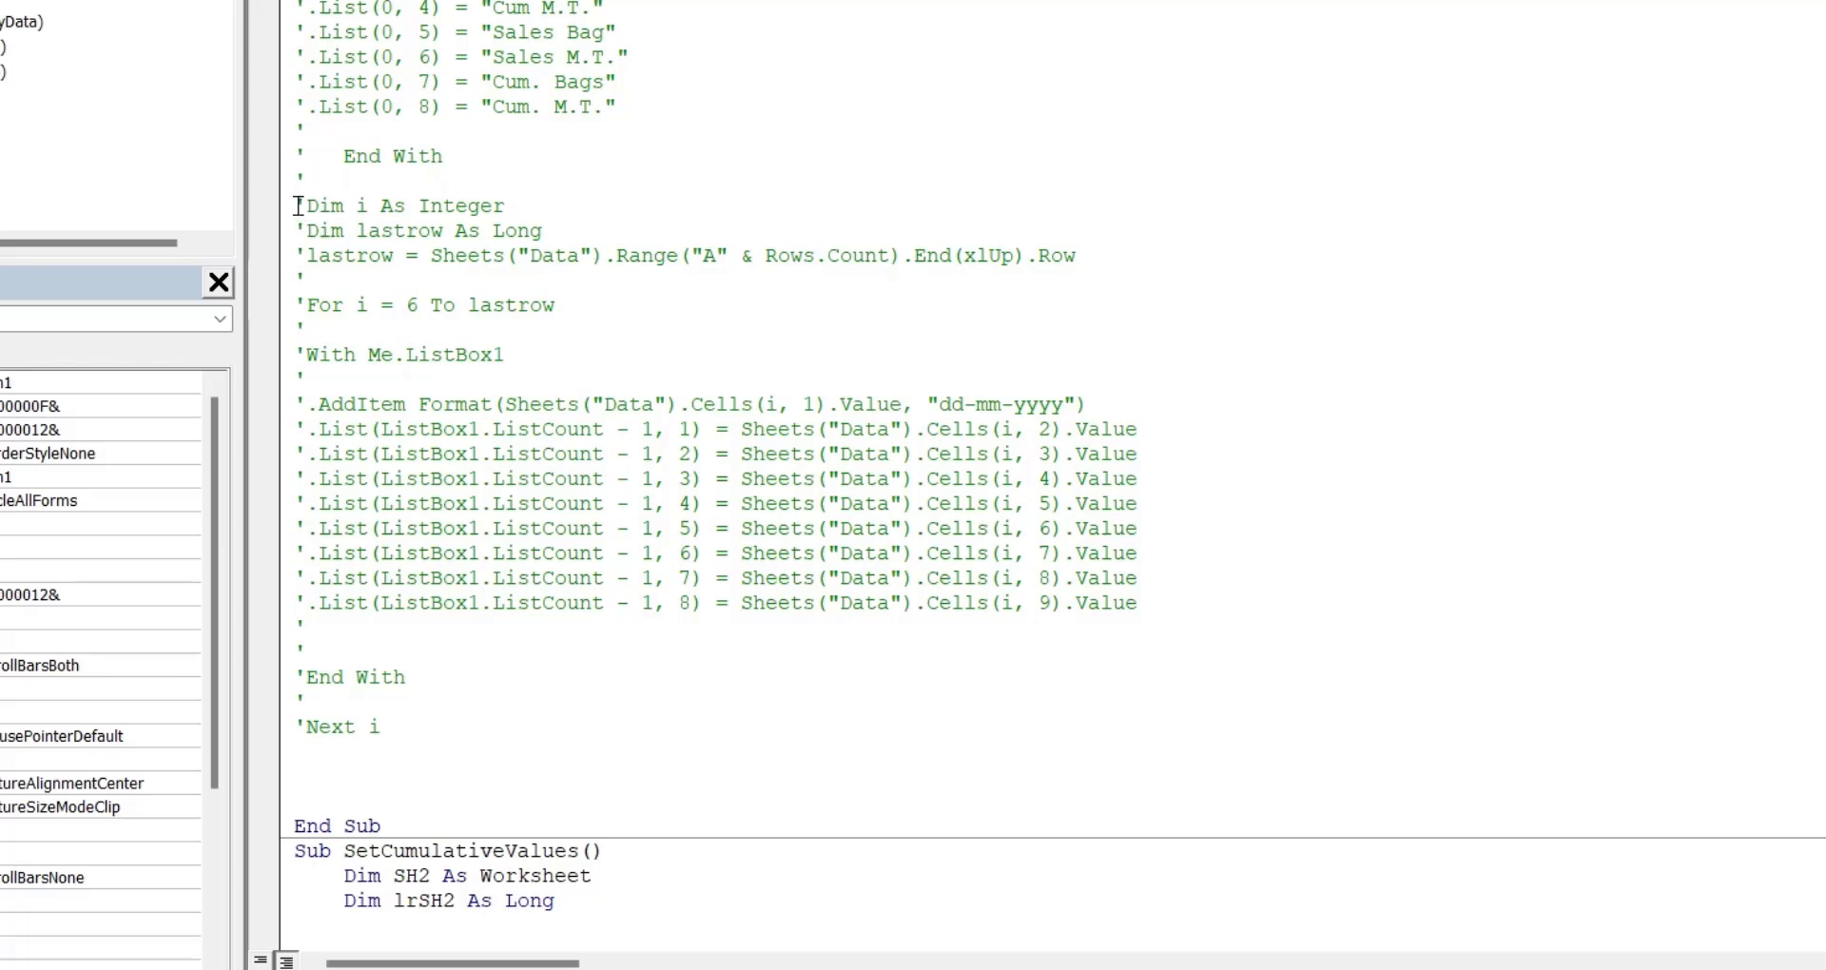
drag(294, 205, 276, 262)
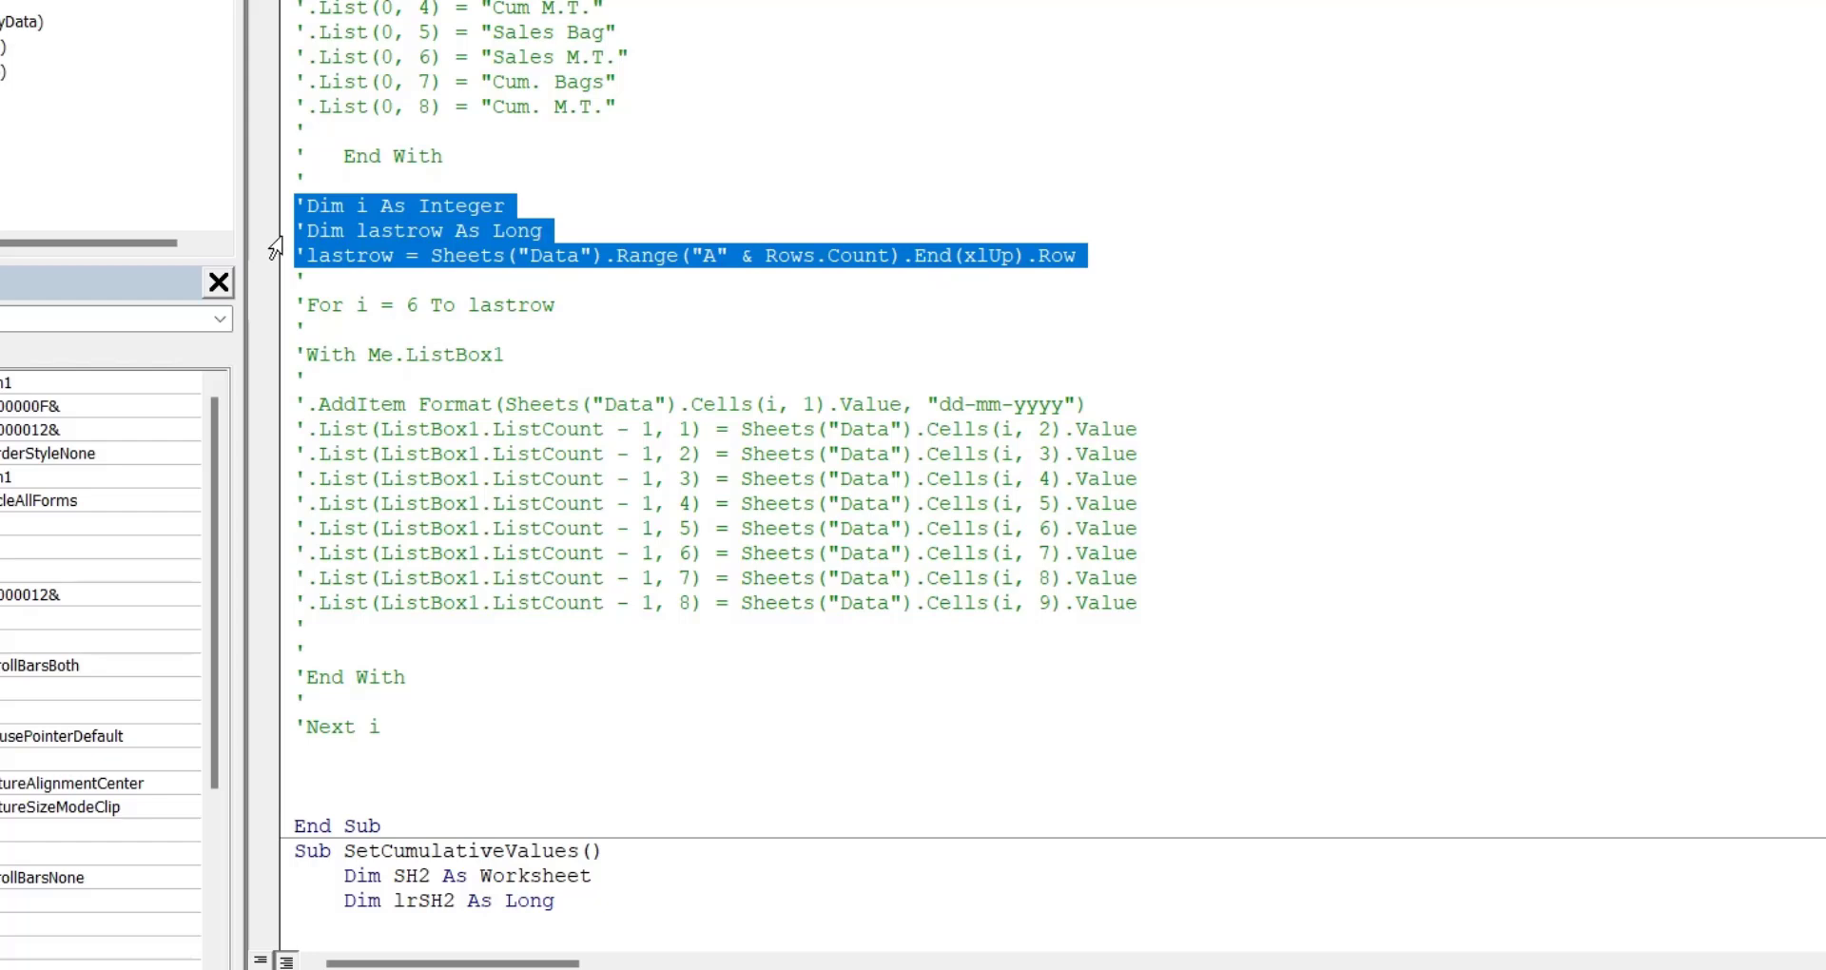
drag(276, 234, 275, 280)
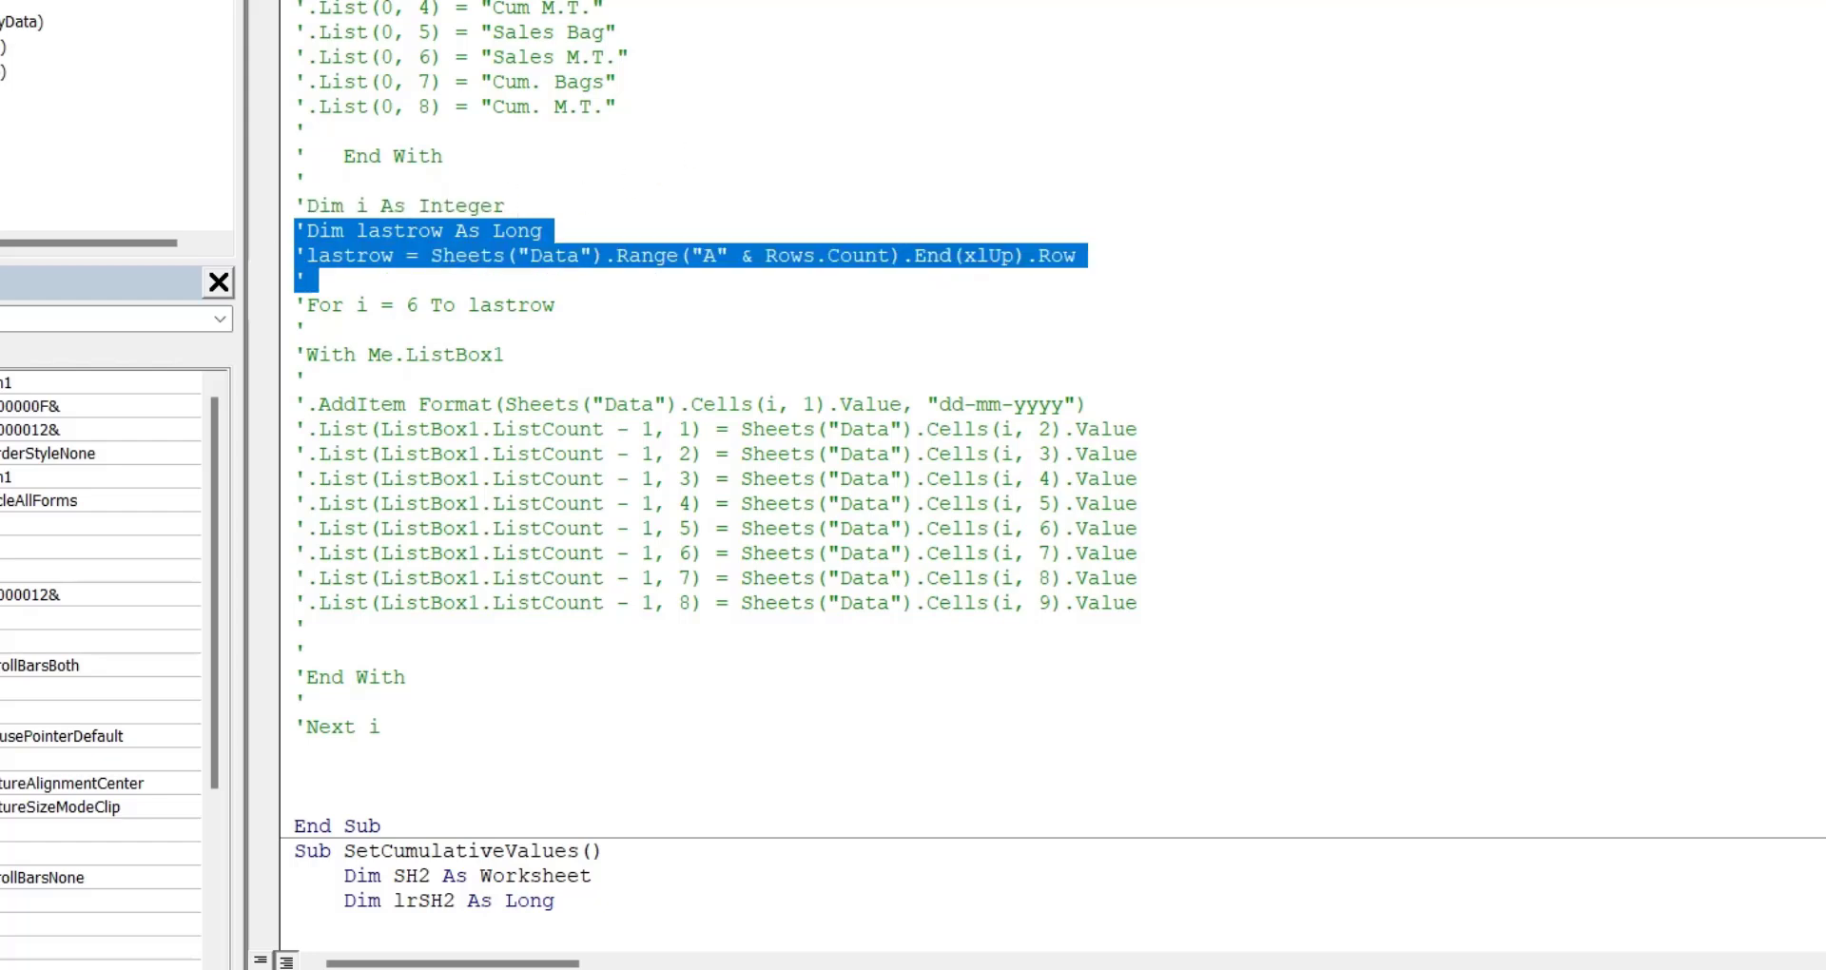
click(1275, 290)
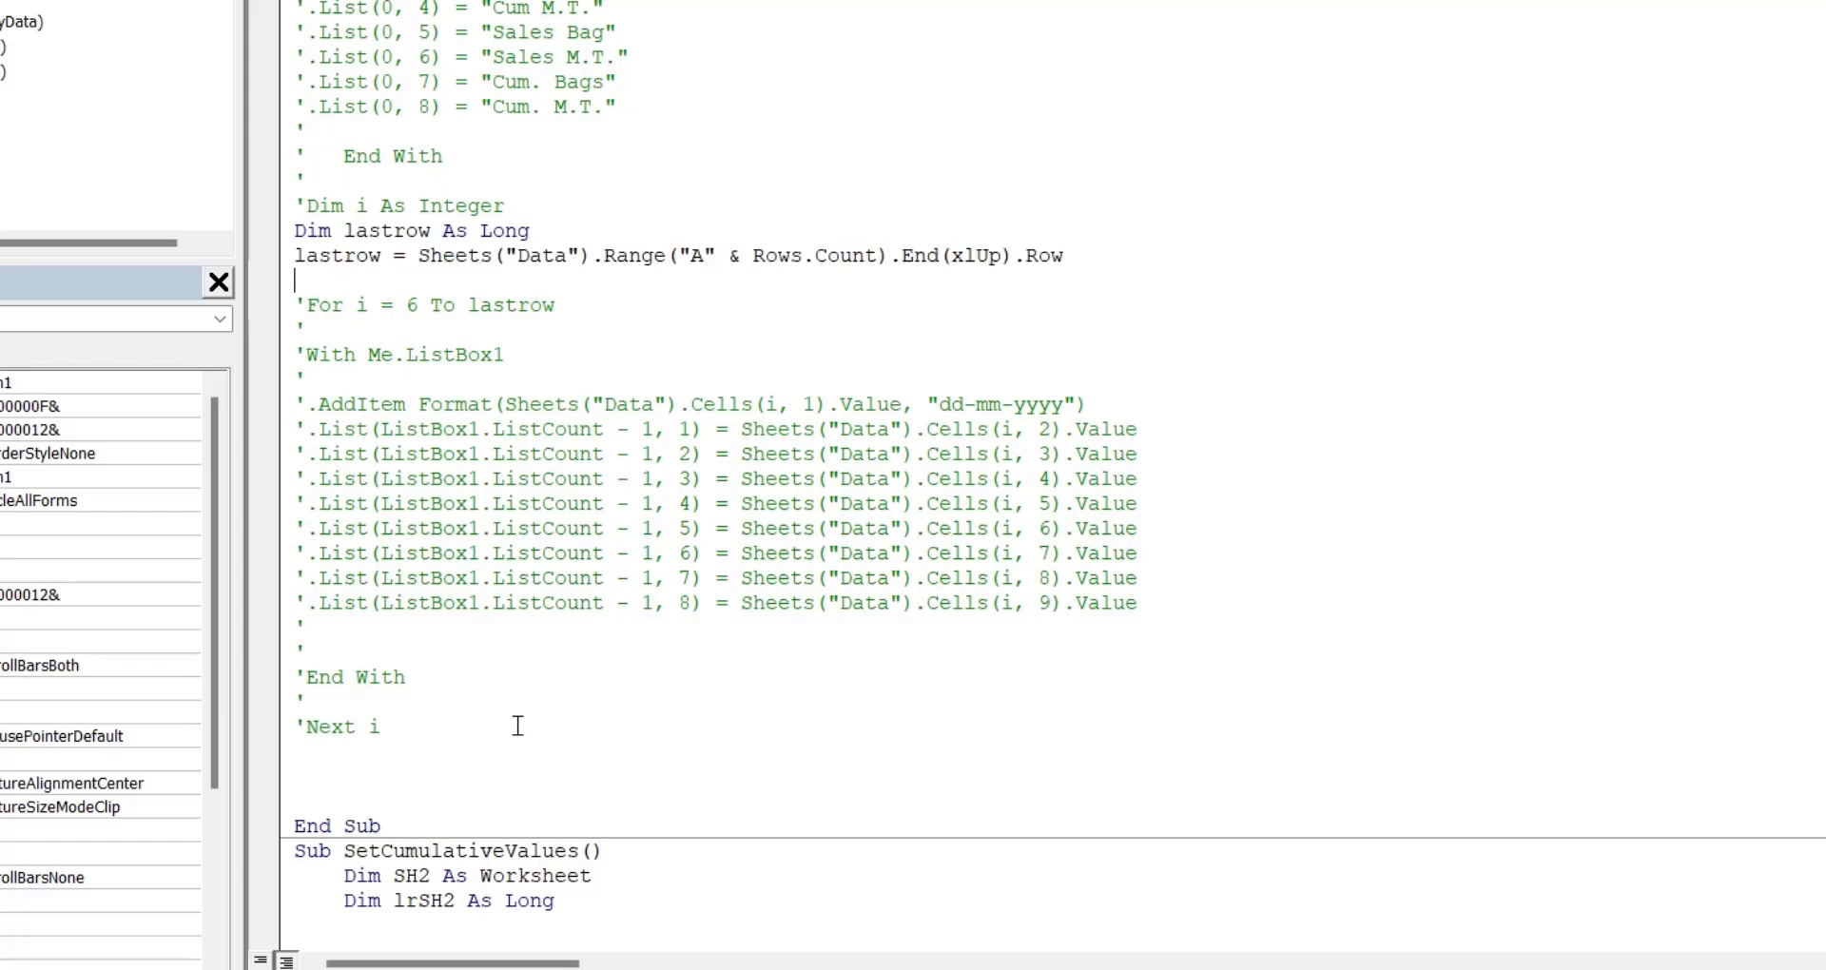
Step: Add an empty With Me.ListBox1 / End With block just above End Sub
click(324, 773)
key(Return)
text(w)
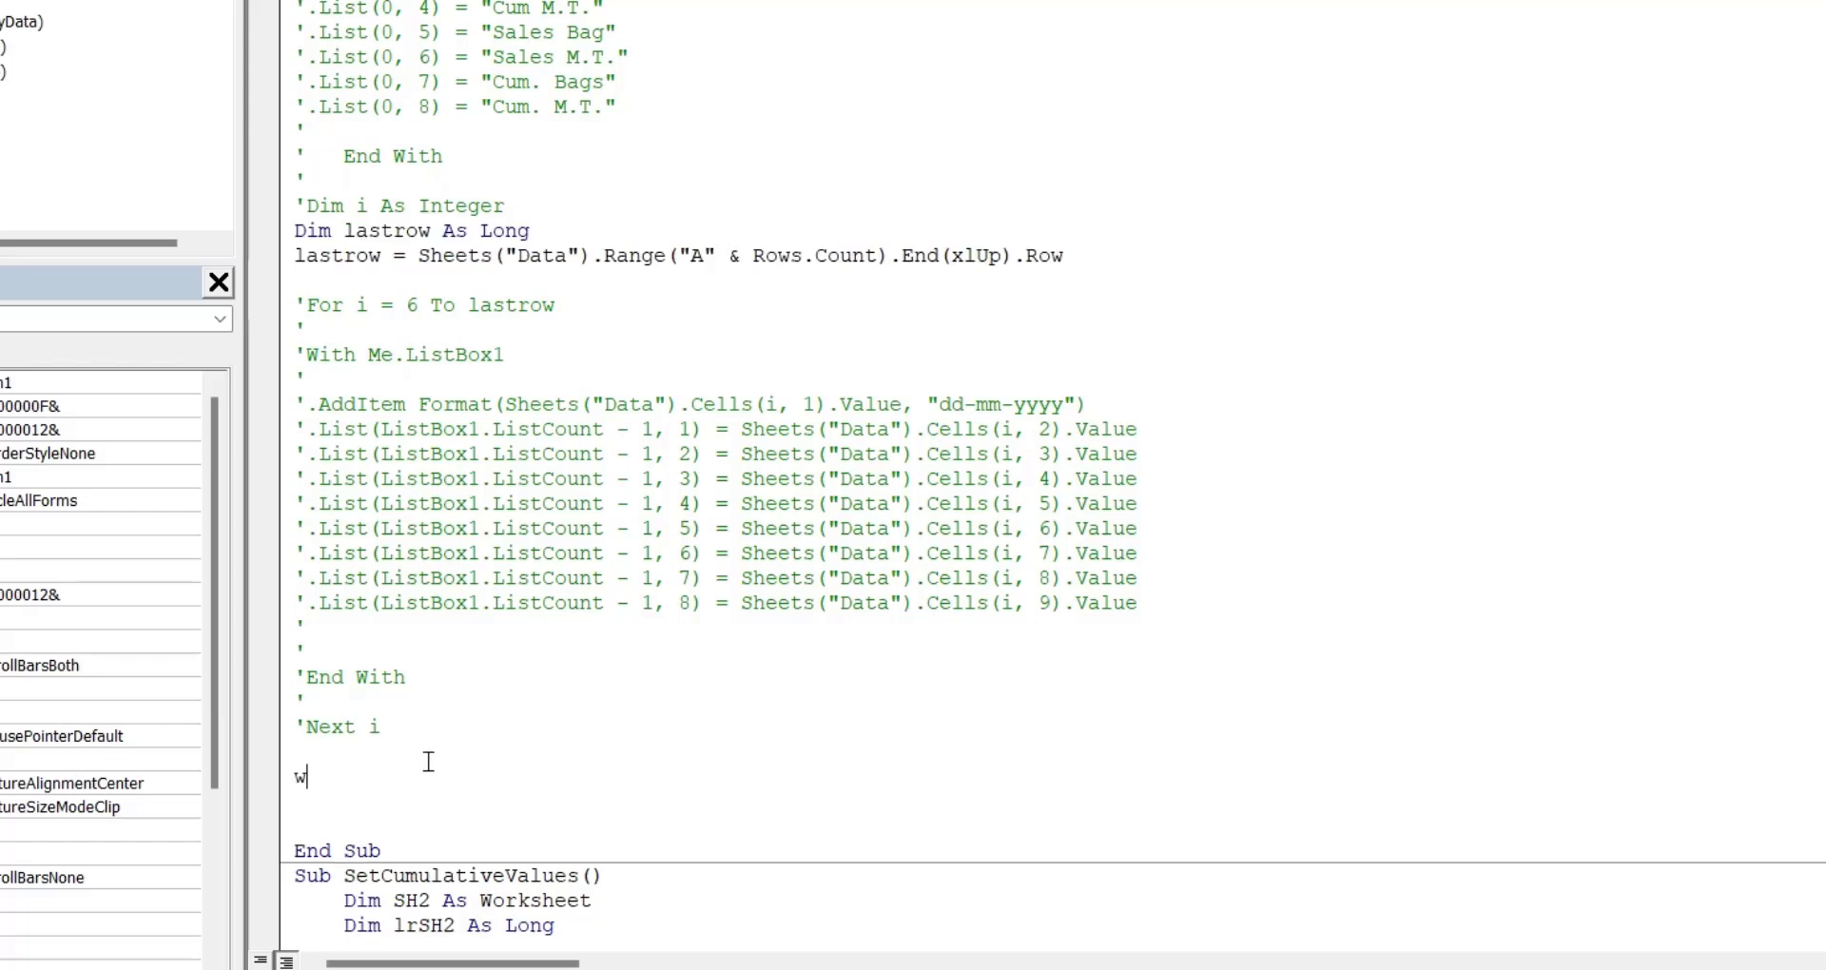
text(ith m)
text(e.li)
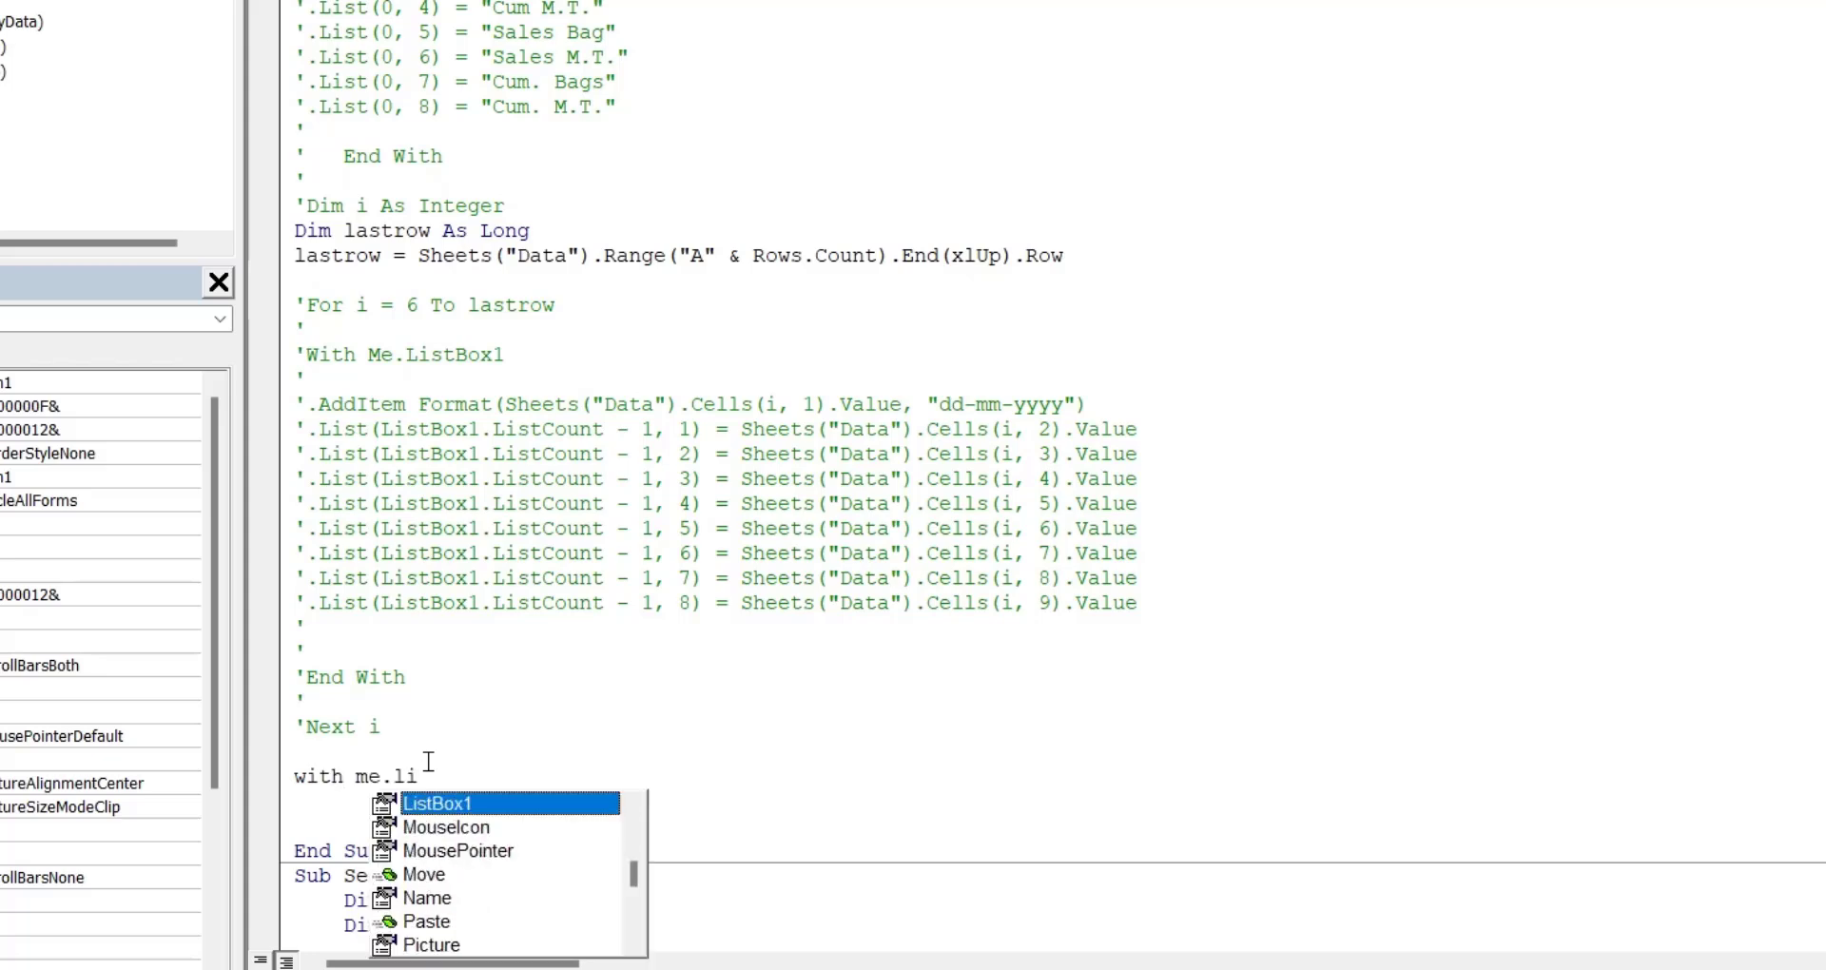
key(Tab)
key(Return)
key(Return)
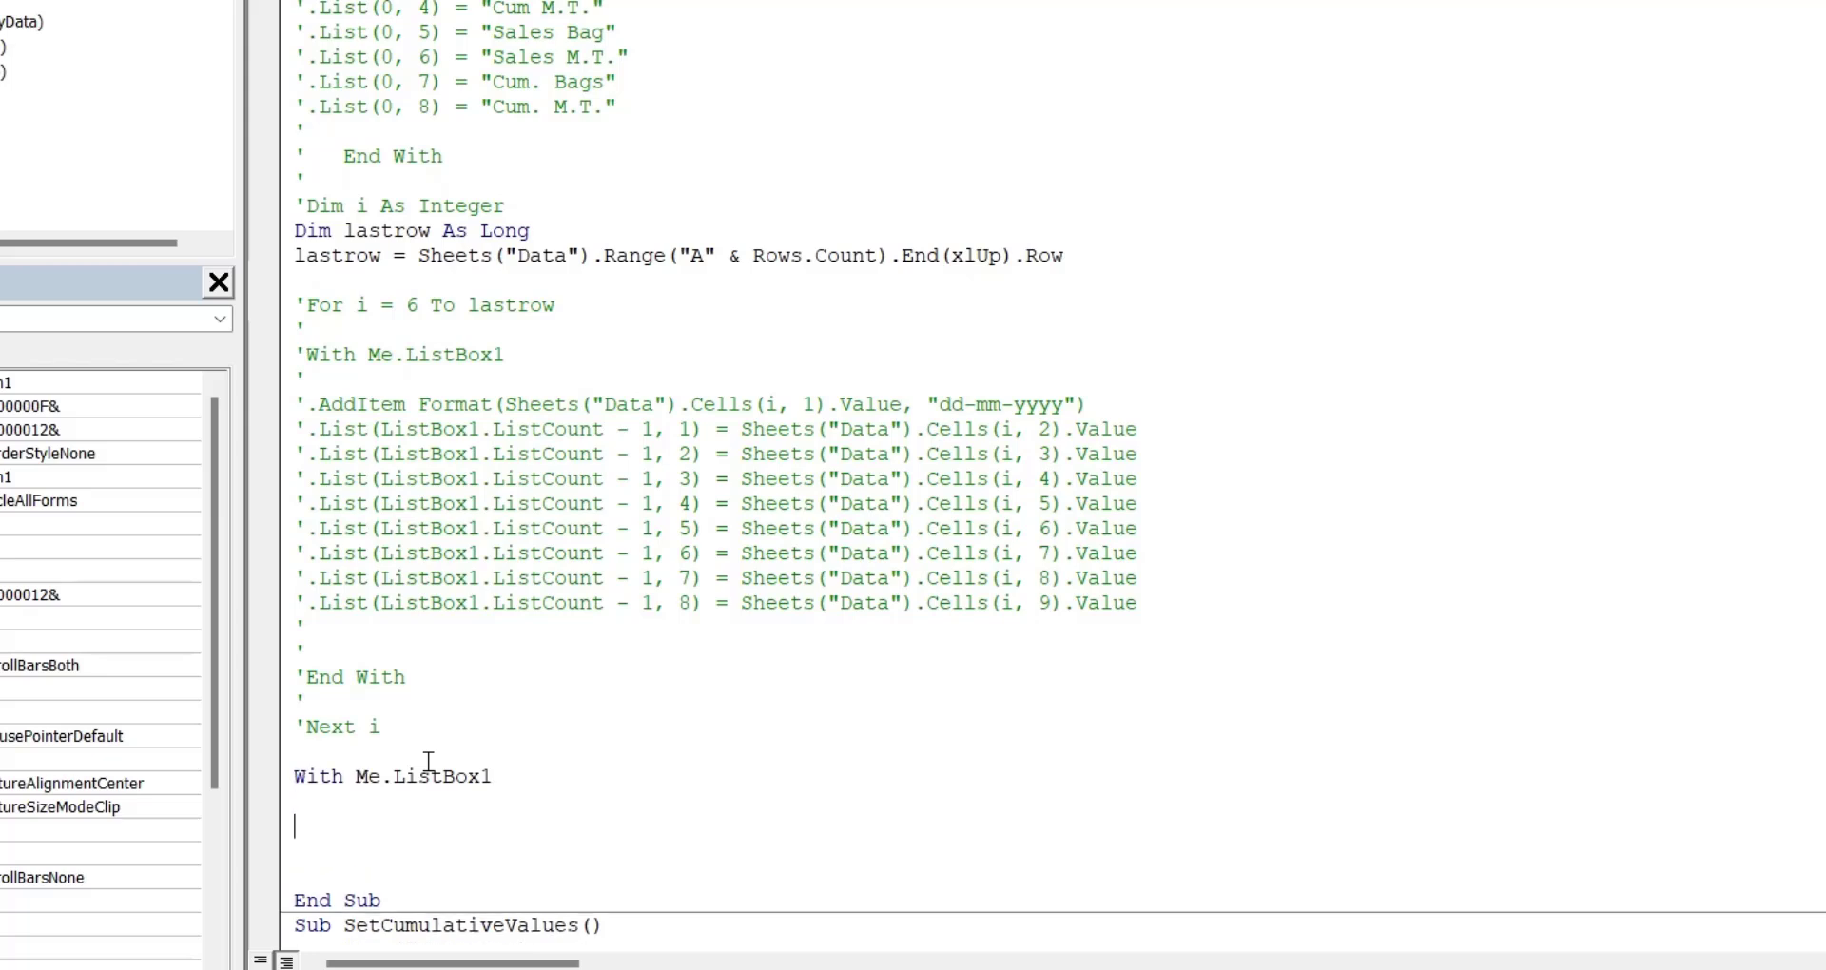
key(Return)
key(Return)
text(end )
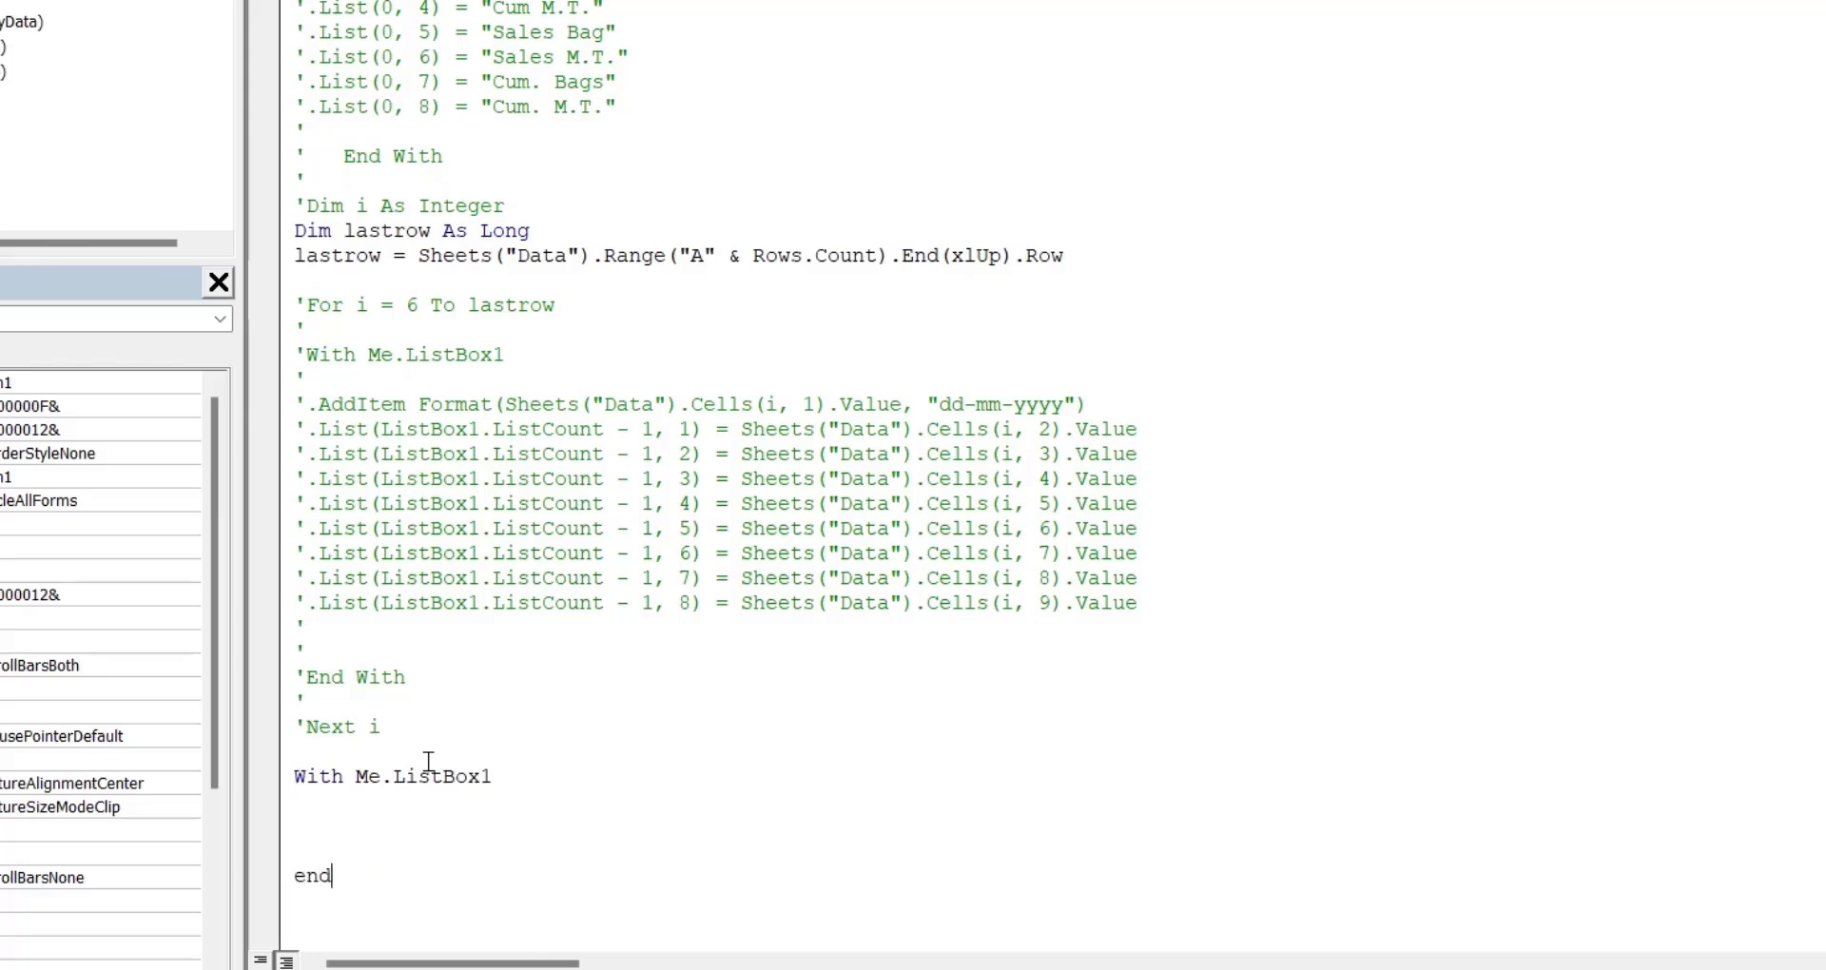
text(with)
key(Up)
scroll(751, 190, up, 2)
scroll(747, 191, up, 5)
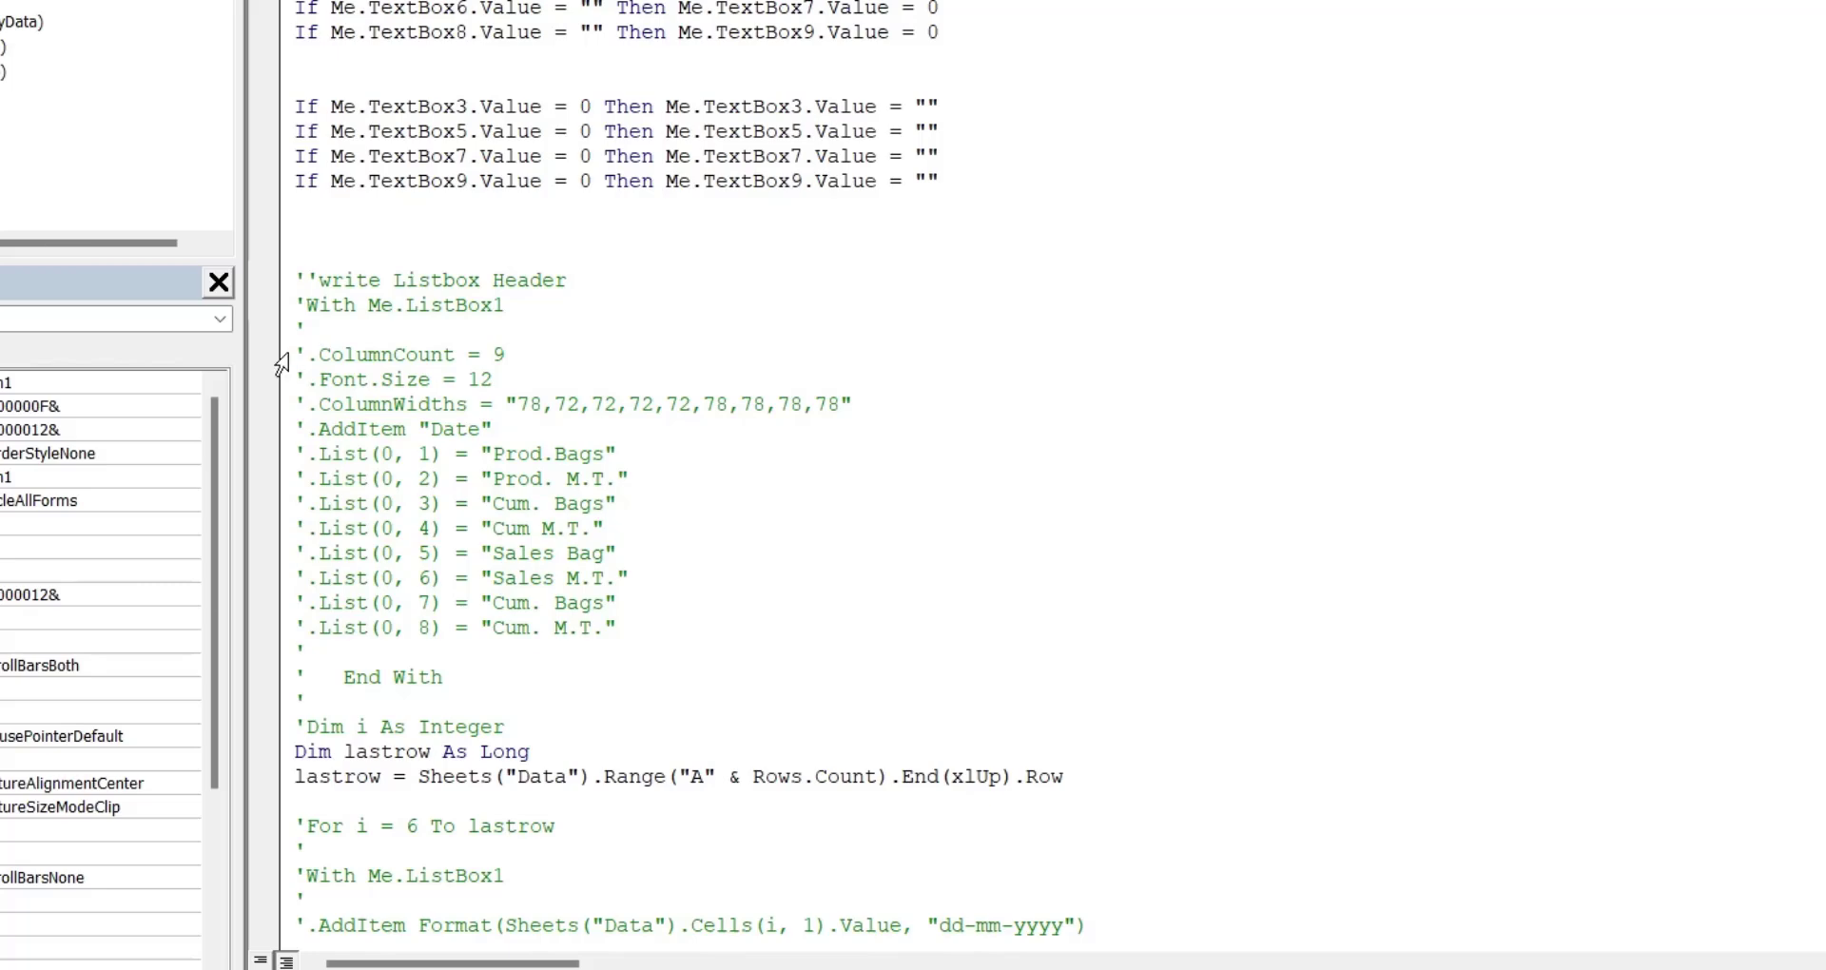
Step: Paste and uncomment the ColumnCount 9, Font.Size 12 and ColumnWidths lines into the new With block
click(277, 357)
drag(281, 364, 283, 414)
key(ctrl+c)
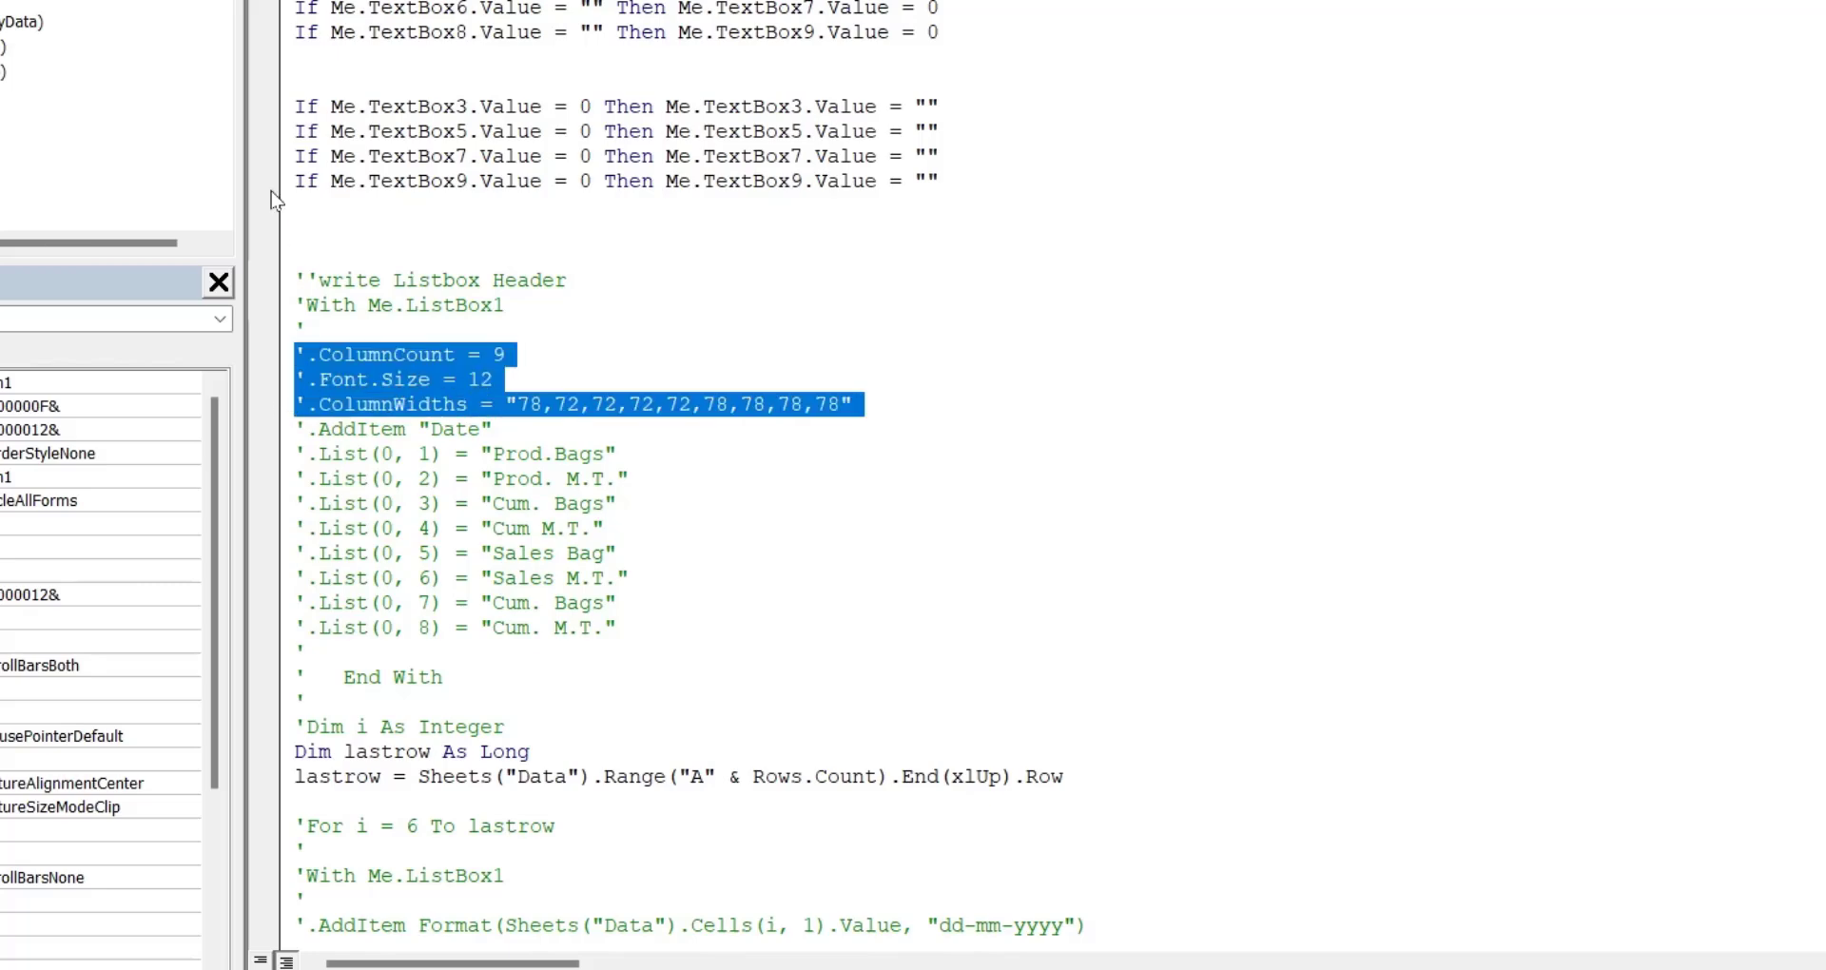
scroll(471, 542, down, 7)
scroll(409, 654, down, 3)
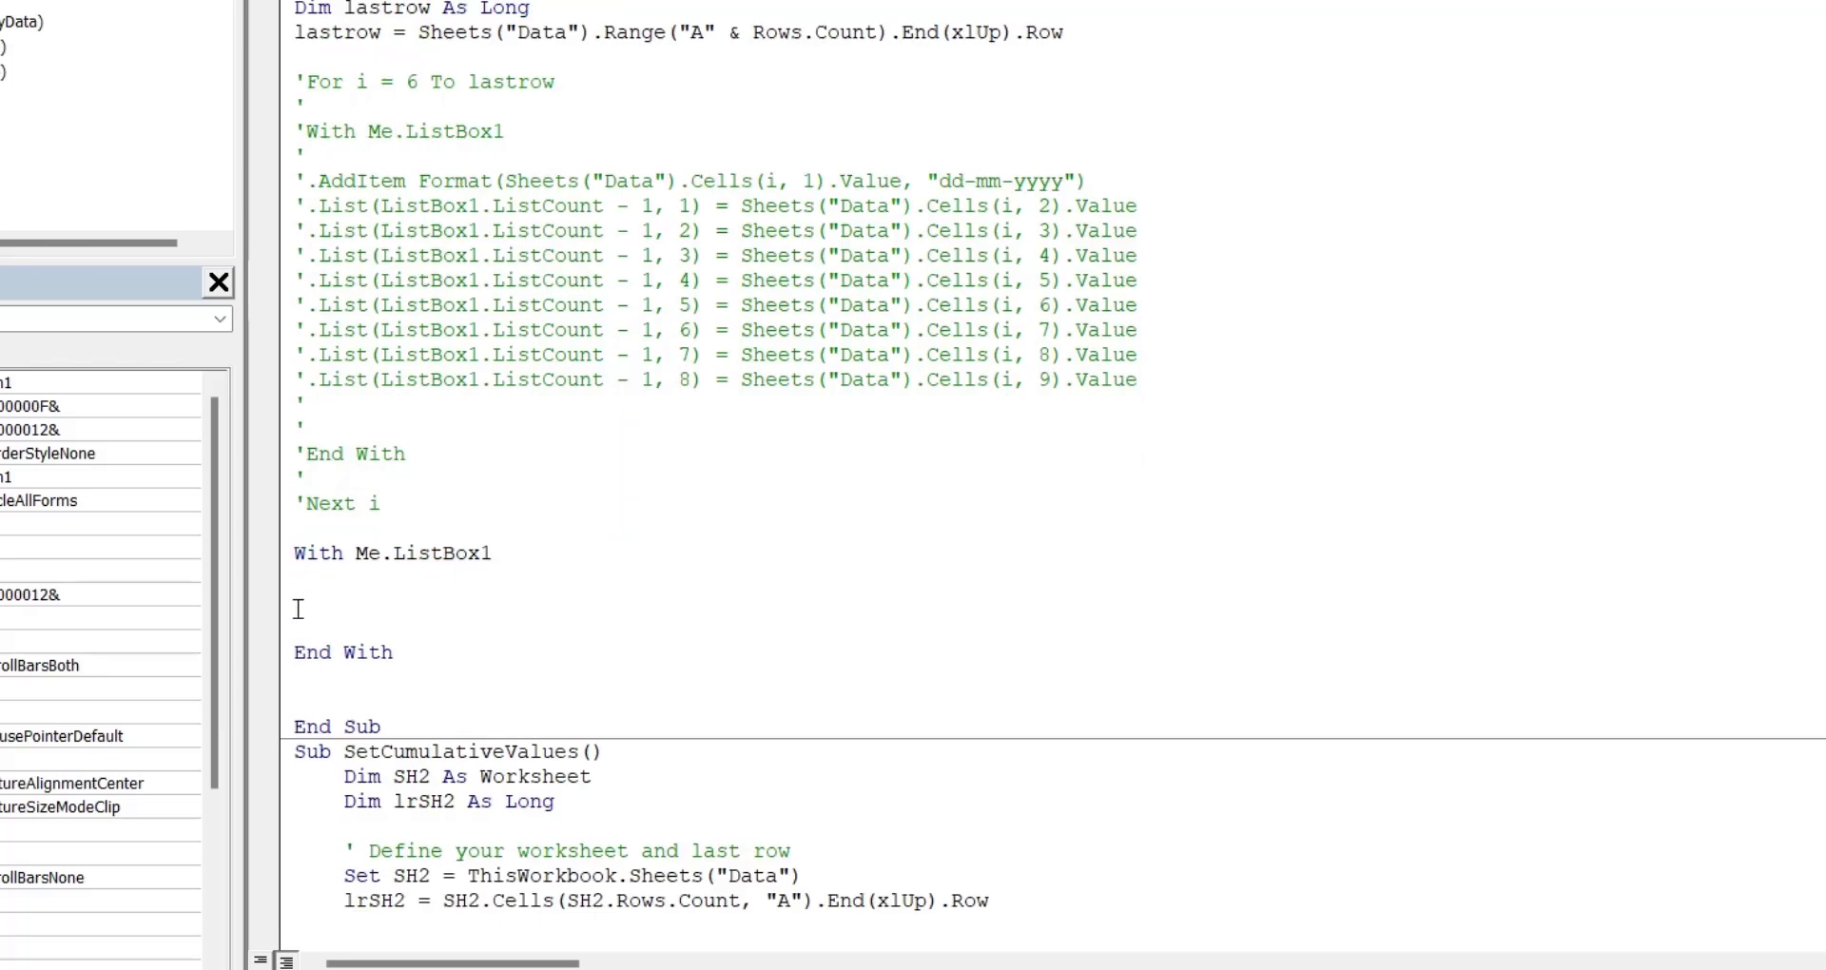
click(290, 604)
key(ctrl+v)
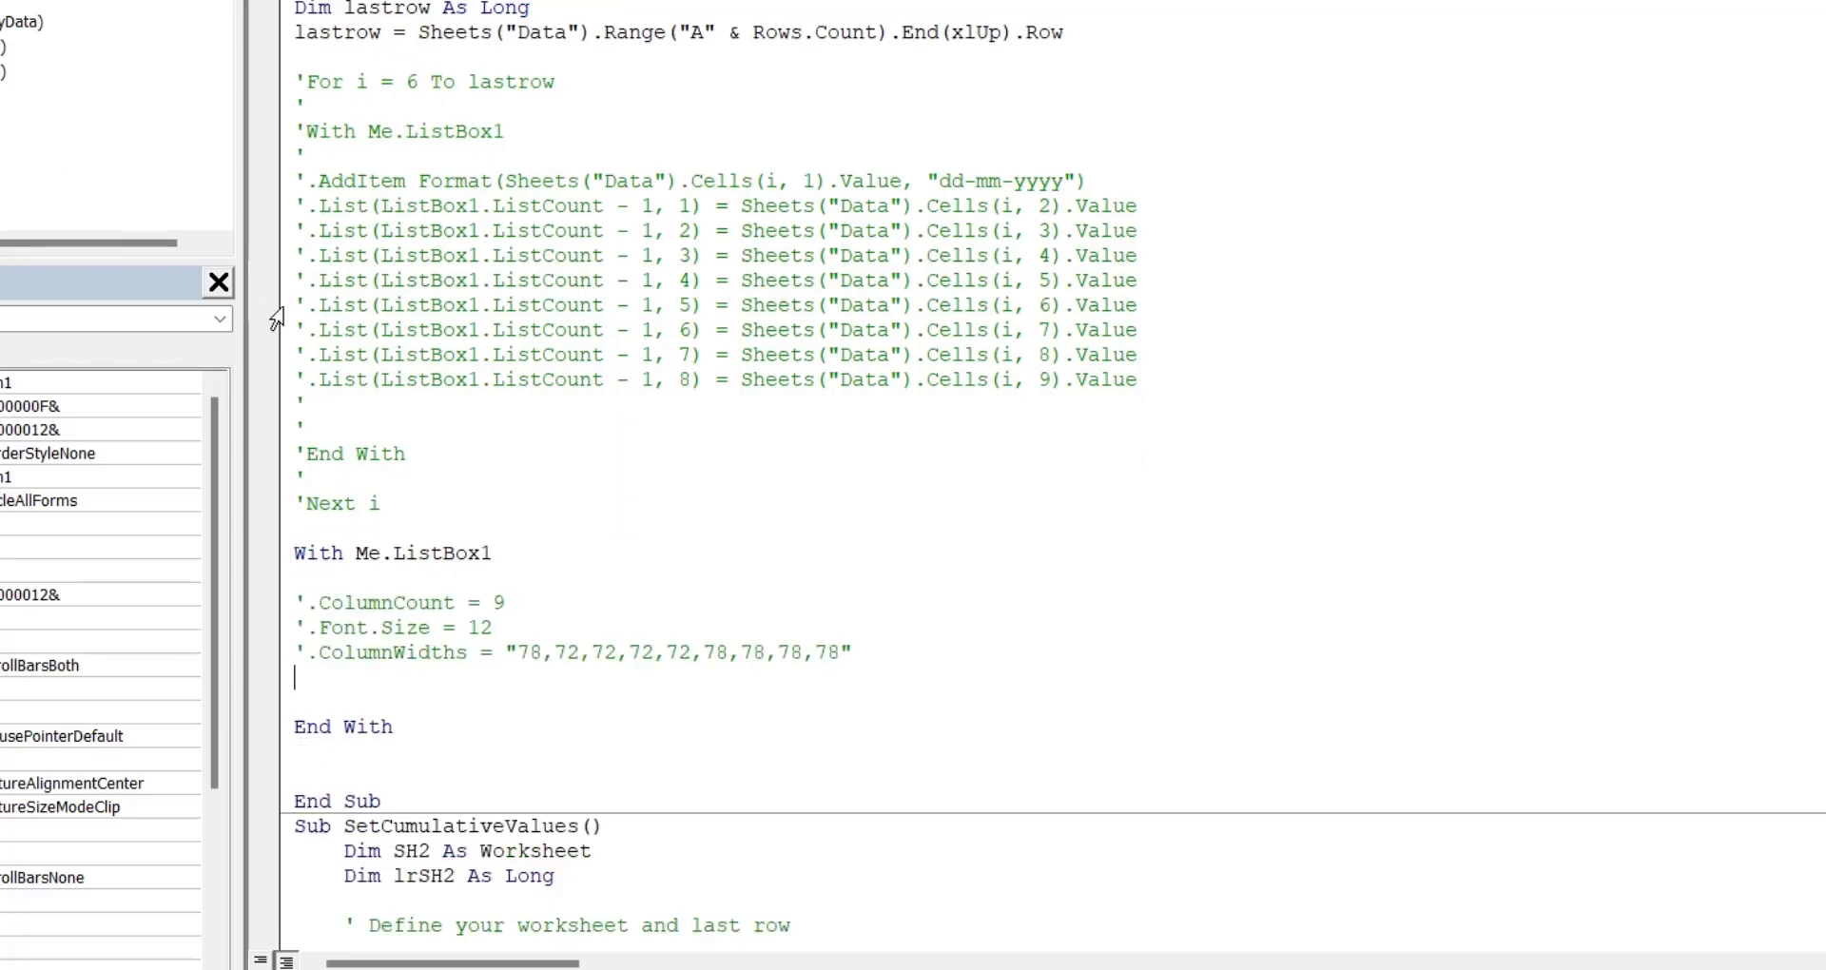
drag(277, 602, 279, 656)
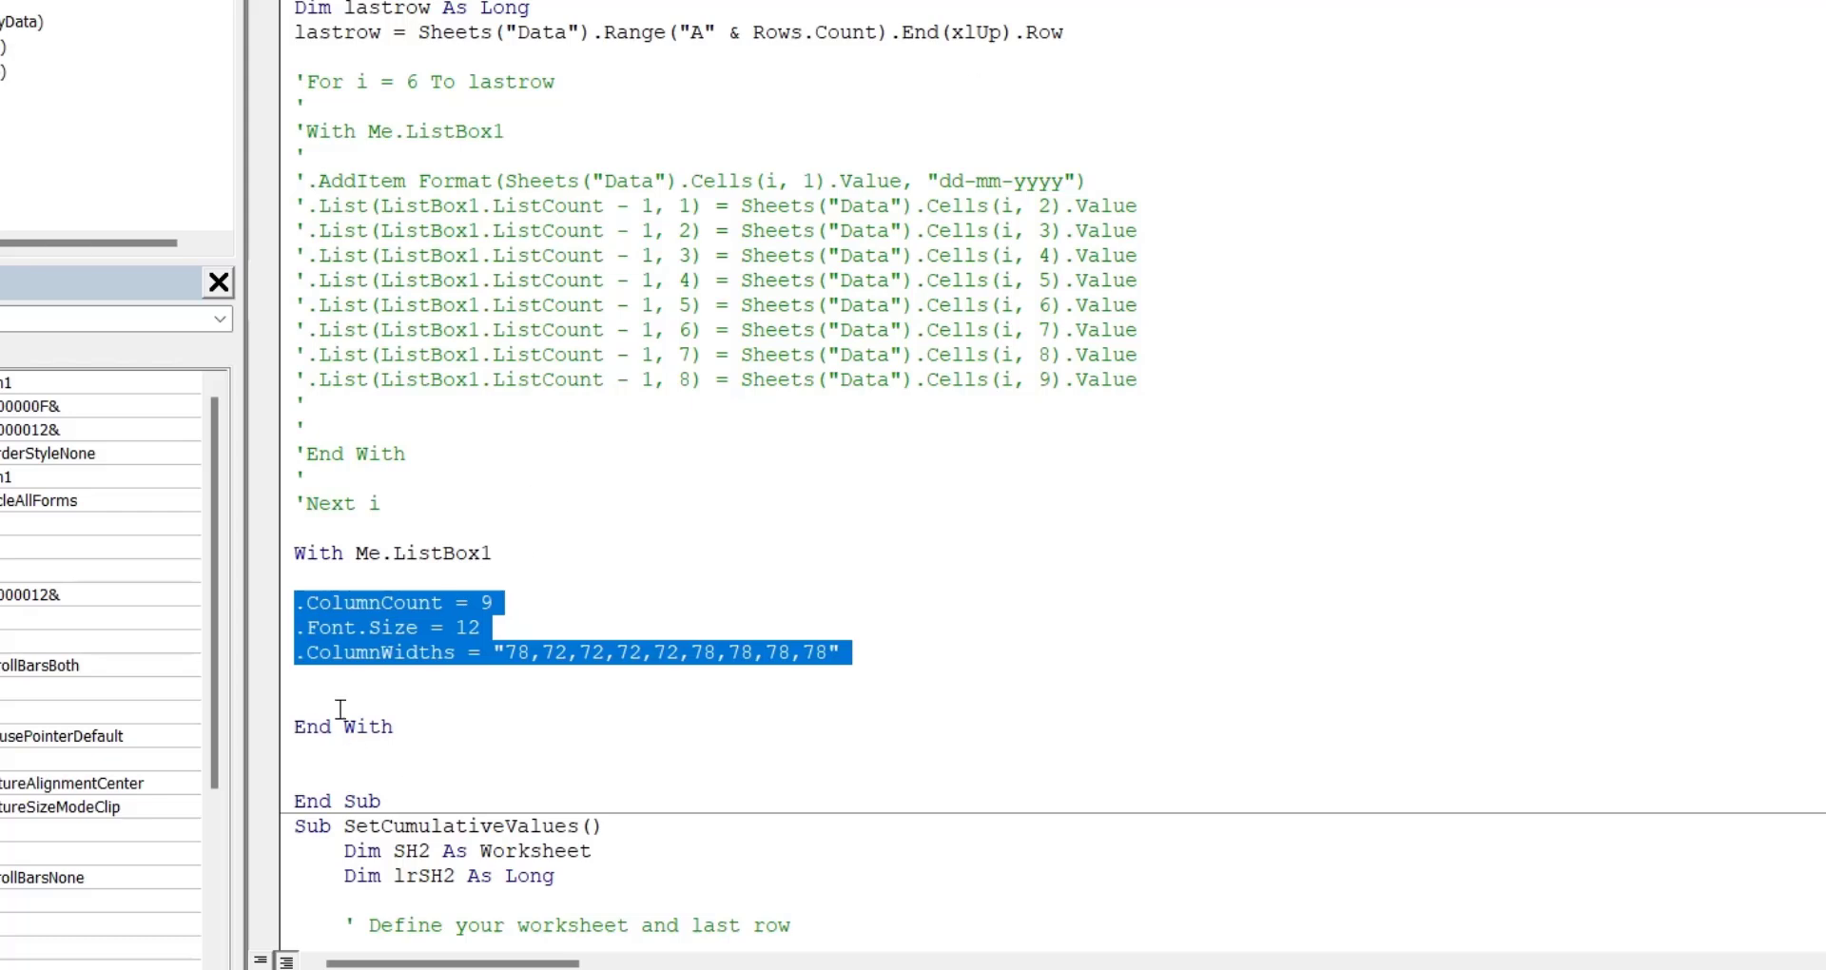
click(325, 677)
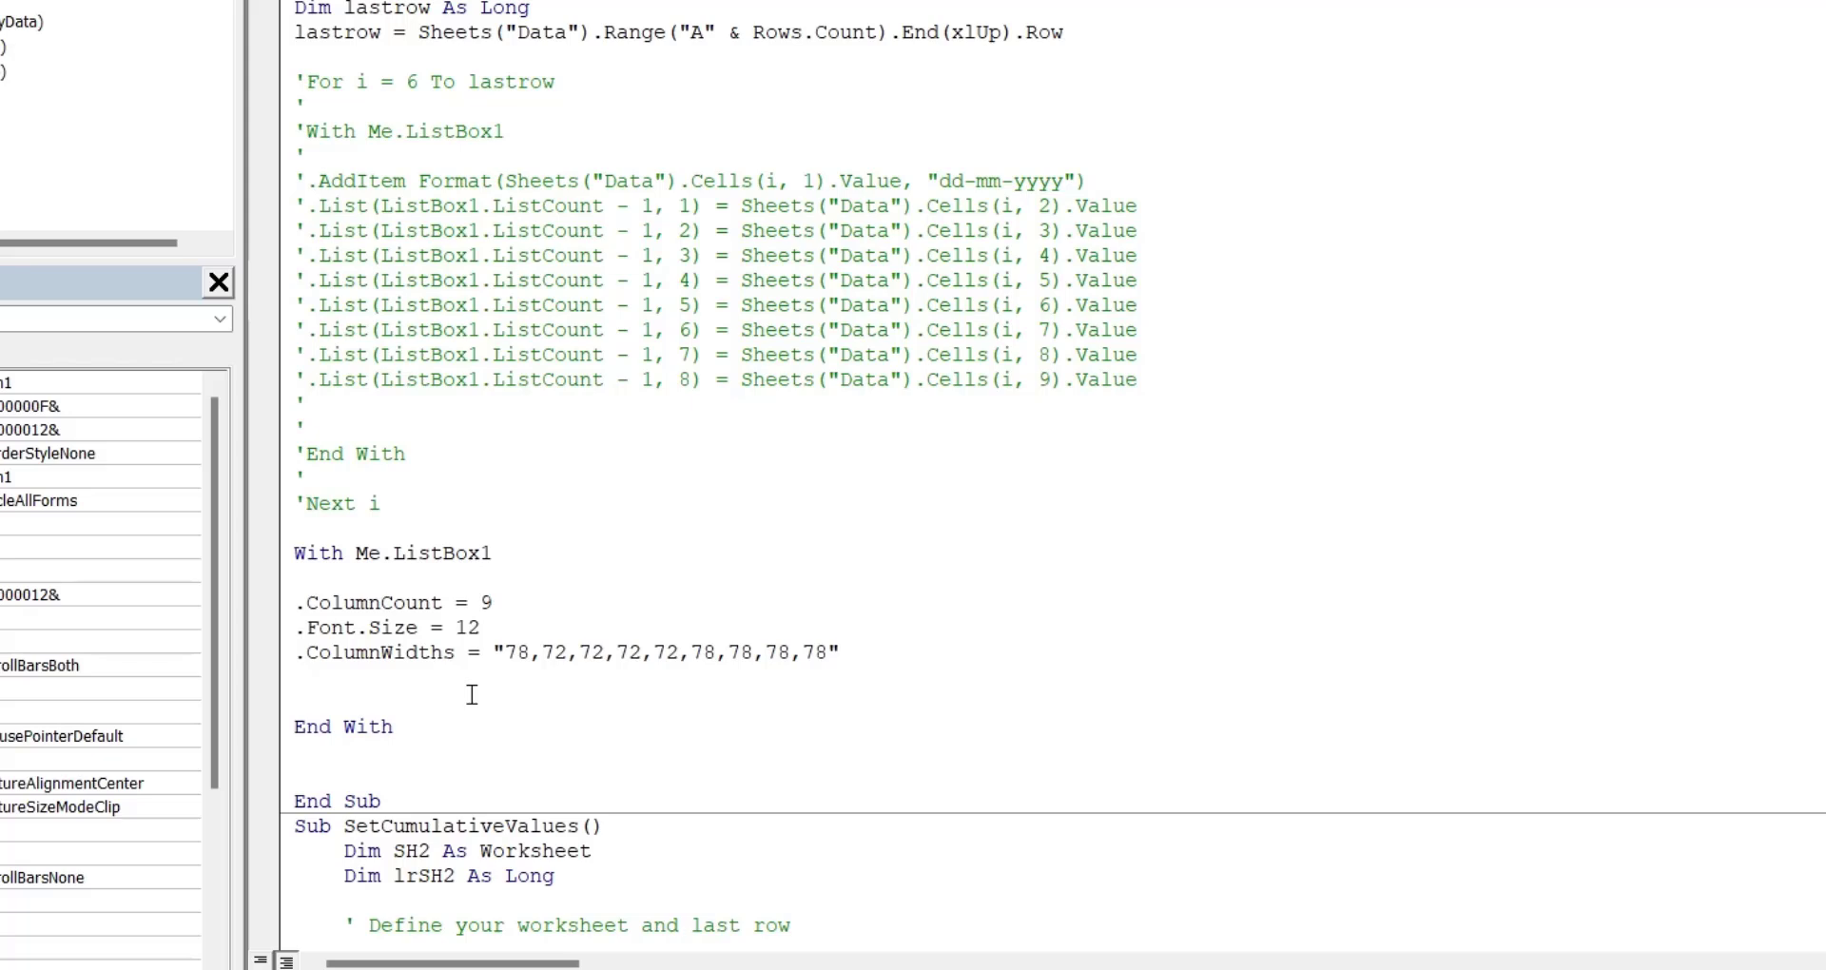
Step: Begin the line .RowSource = "Data! and check the Data sheet in Excel
text(.ro)
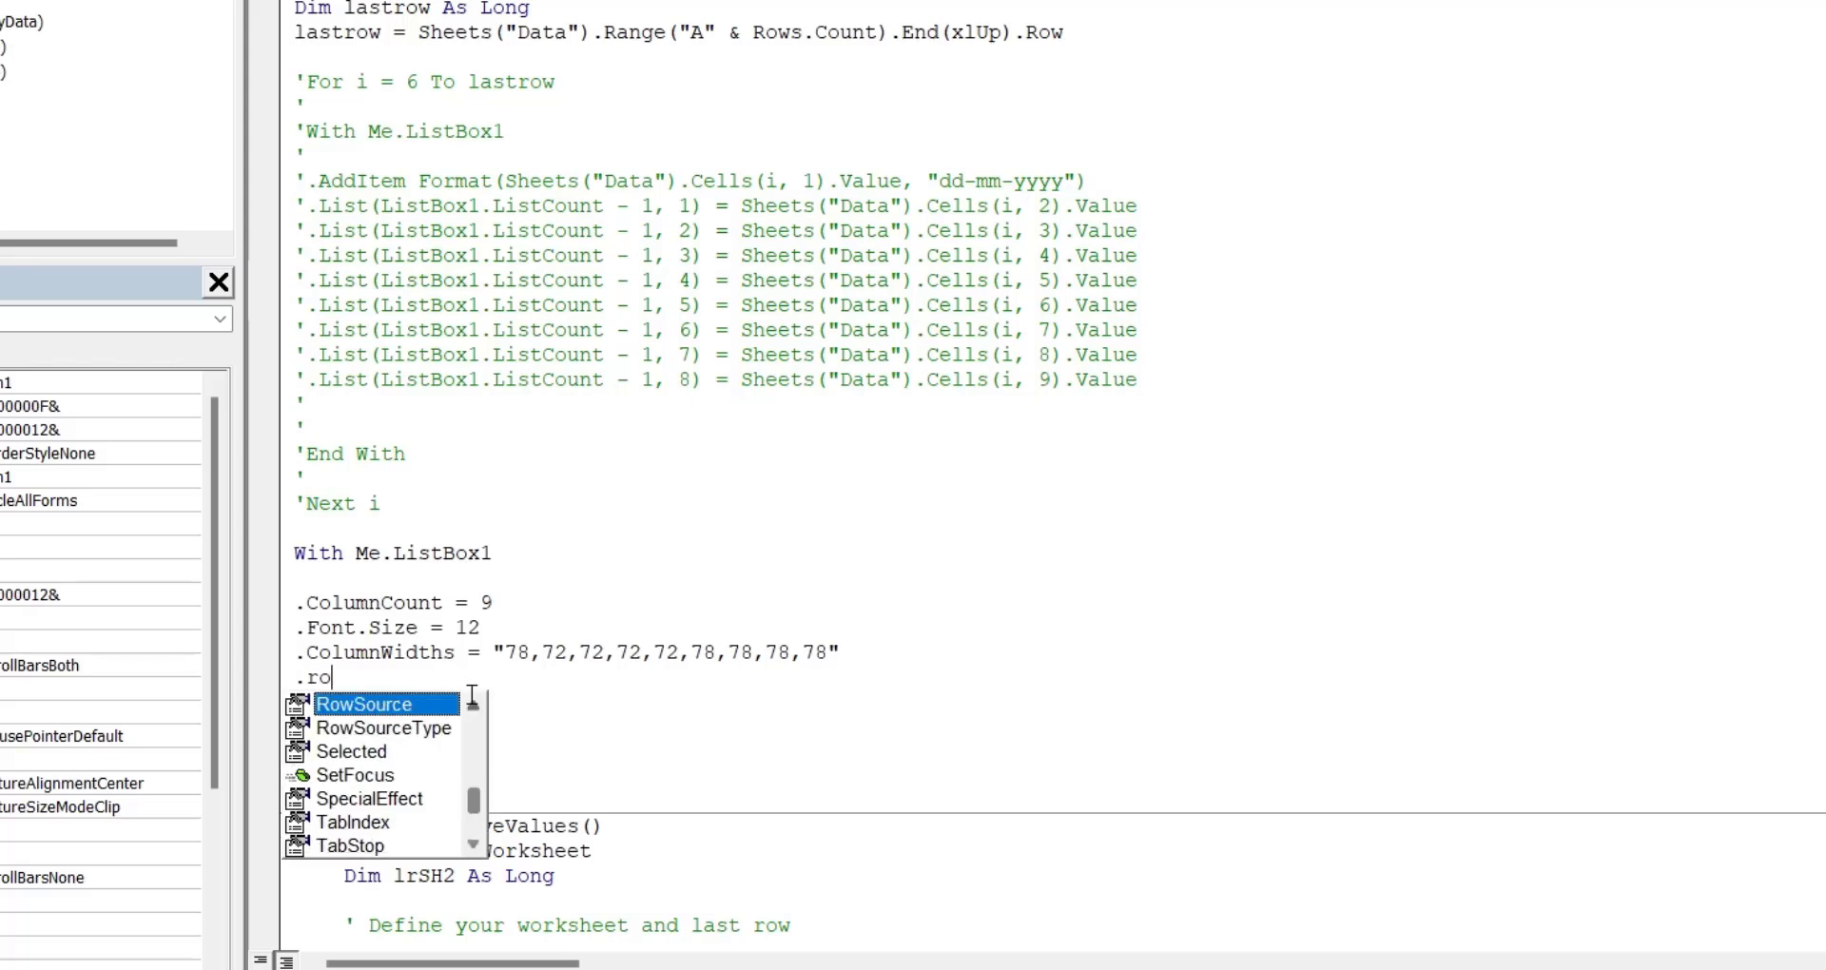
text(w)
key(Tab)
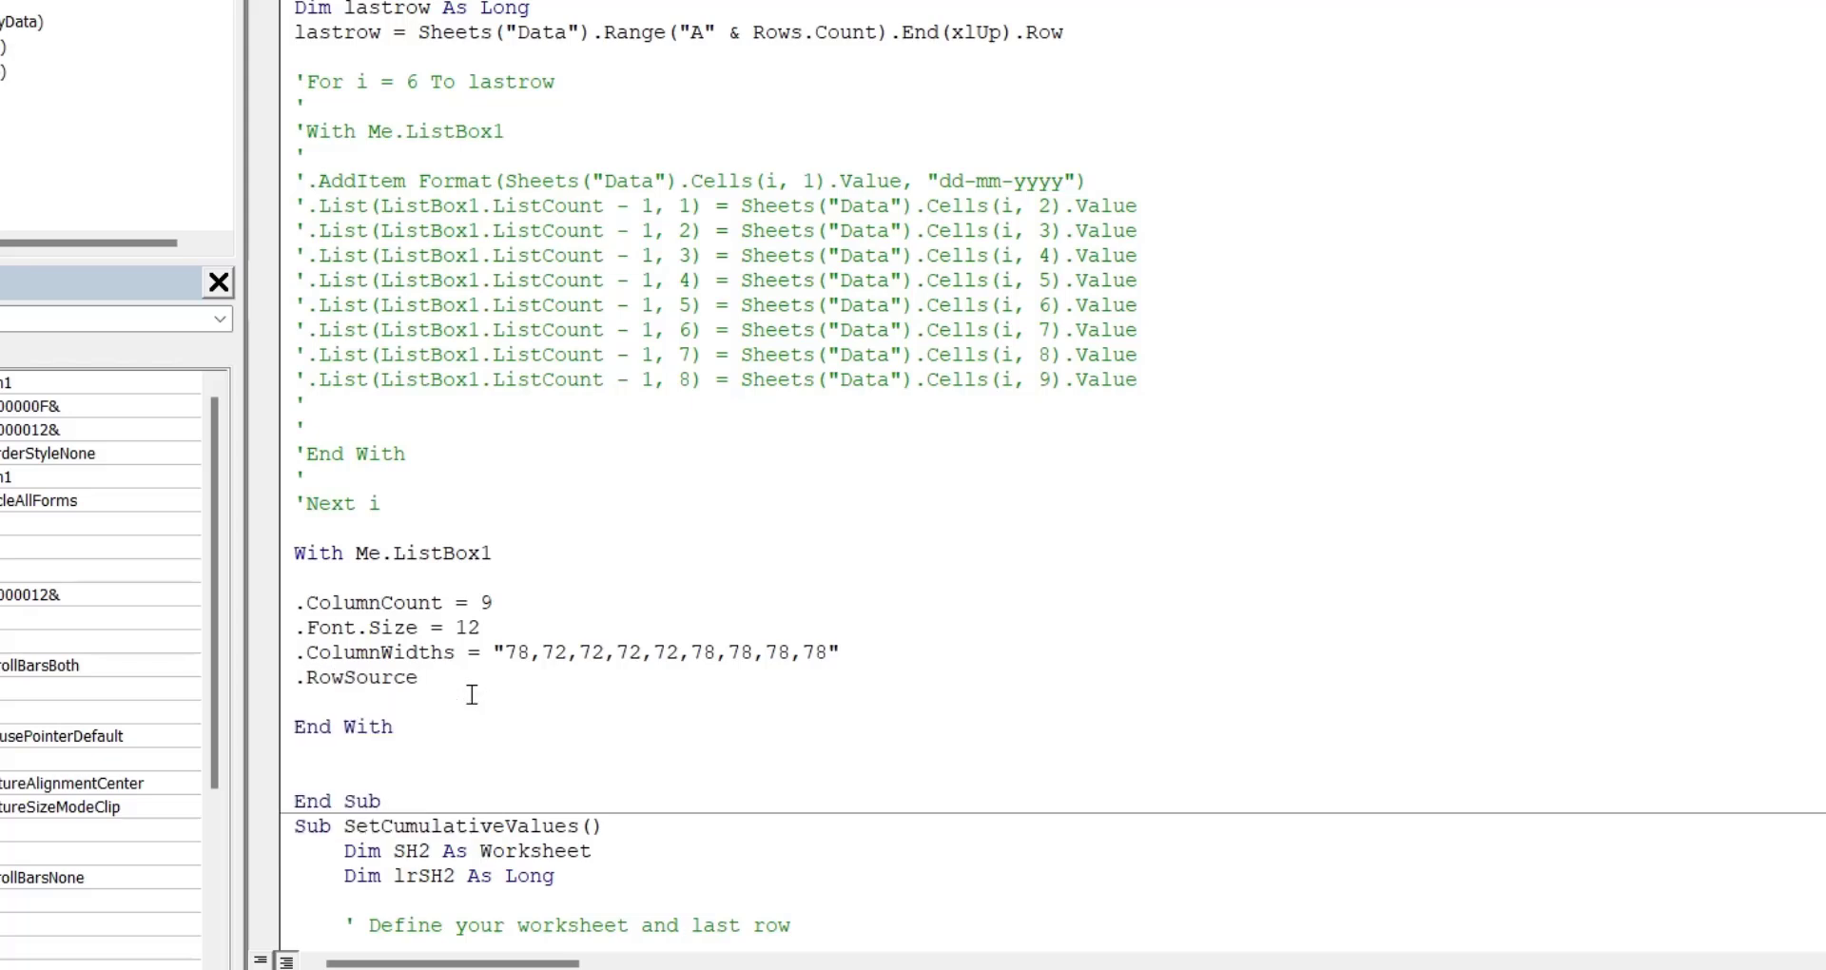
text(=)
text(")
text(t)
text(a)
text(!)
key(alt+F11)
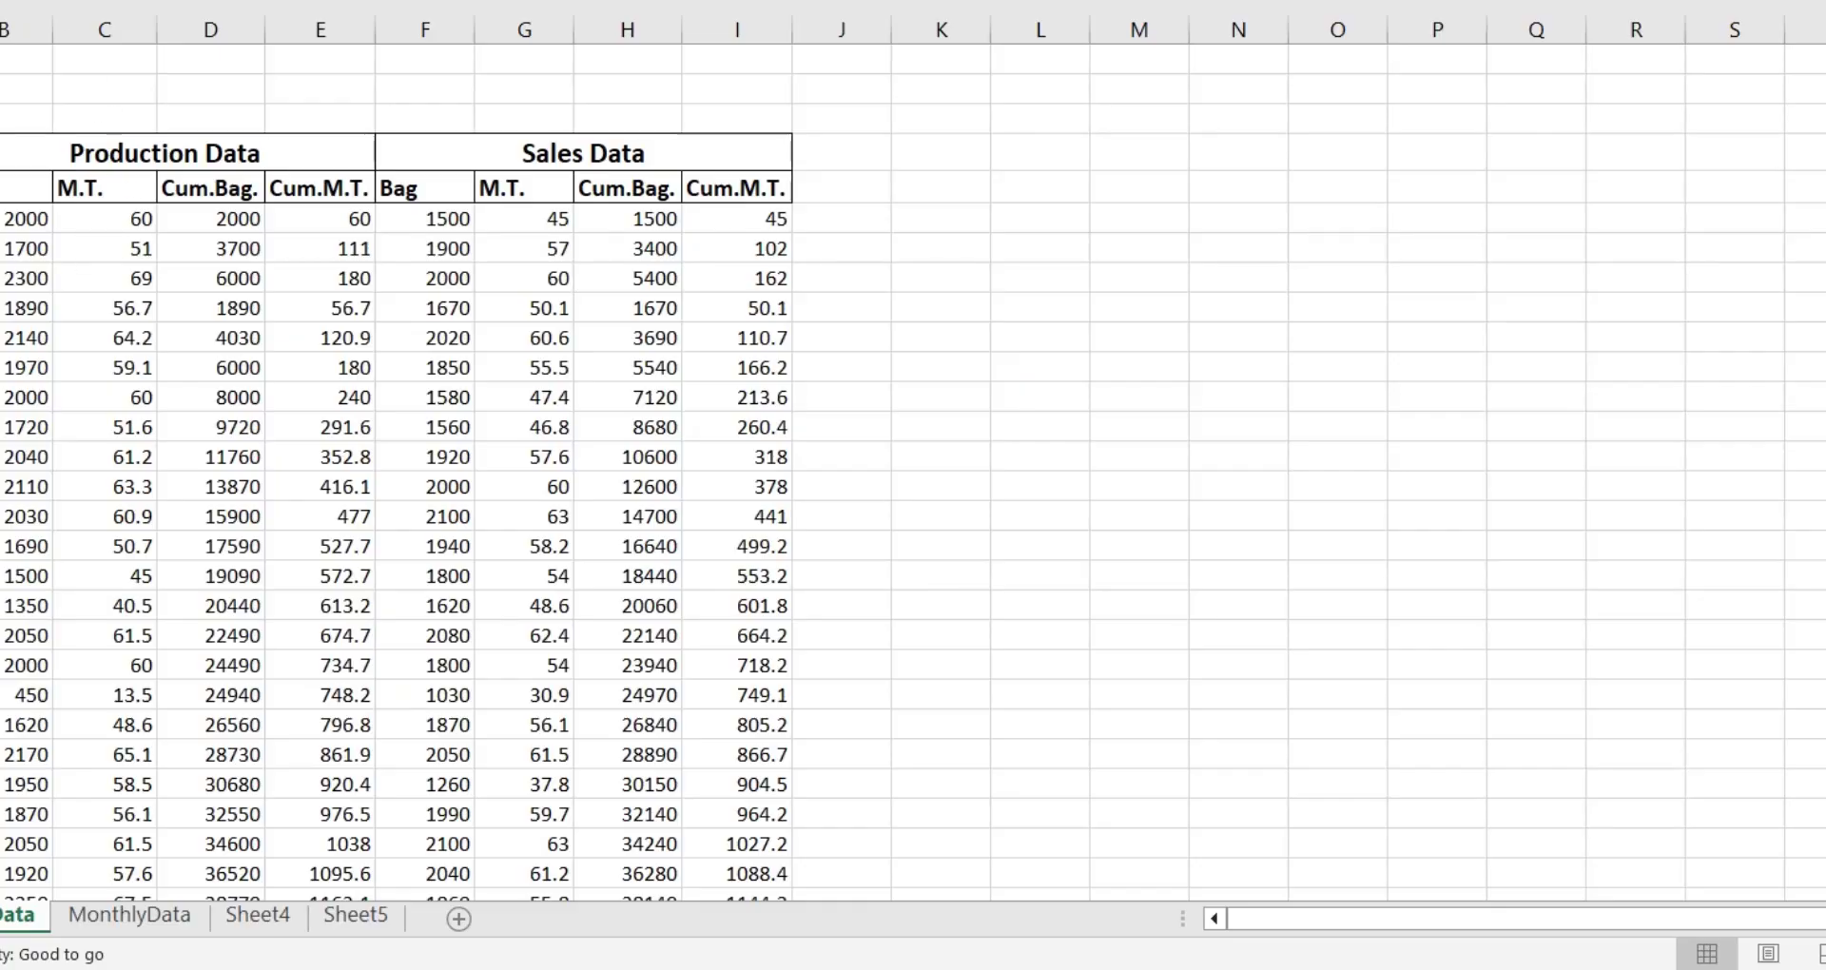
Step: Complete the line as .RowSource = "Data!A6:I" & lastrow
key(alt+F11)
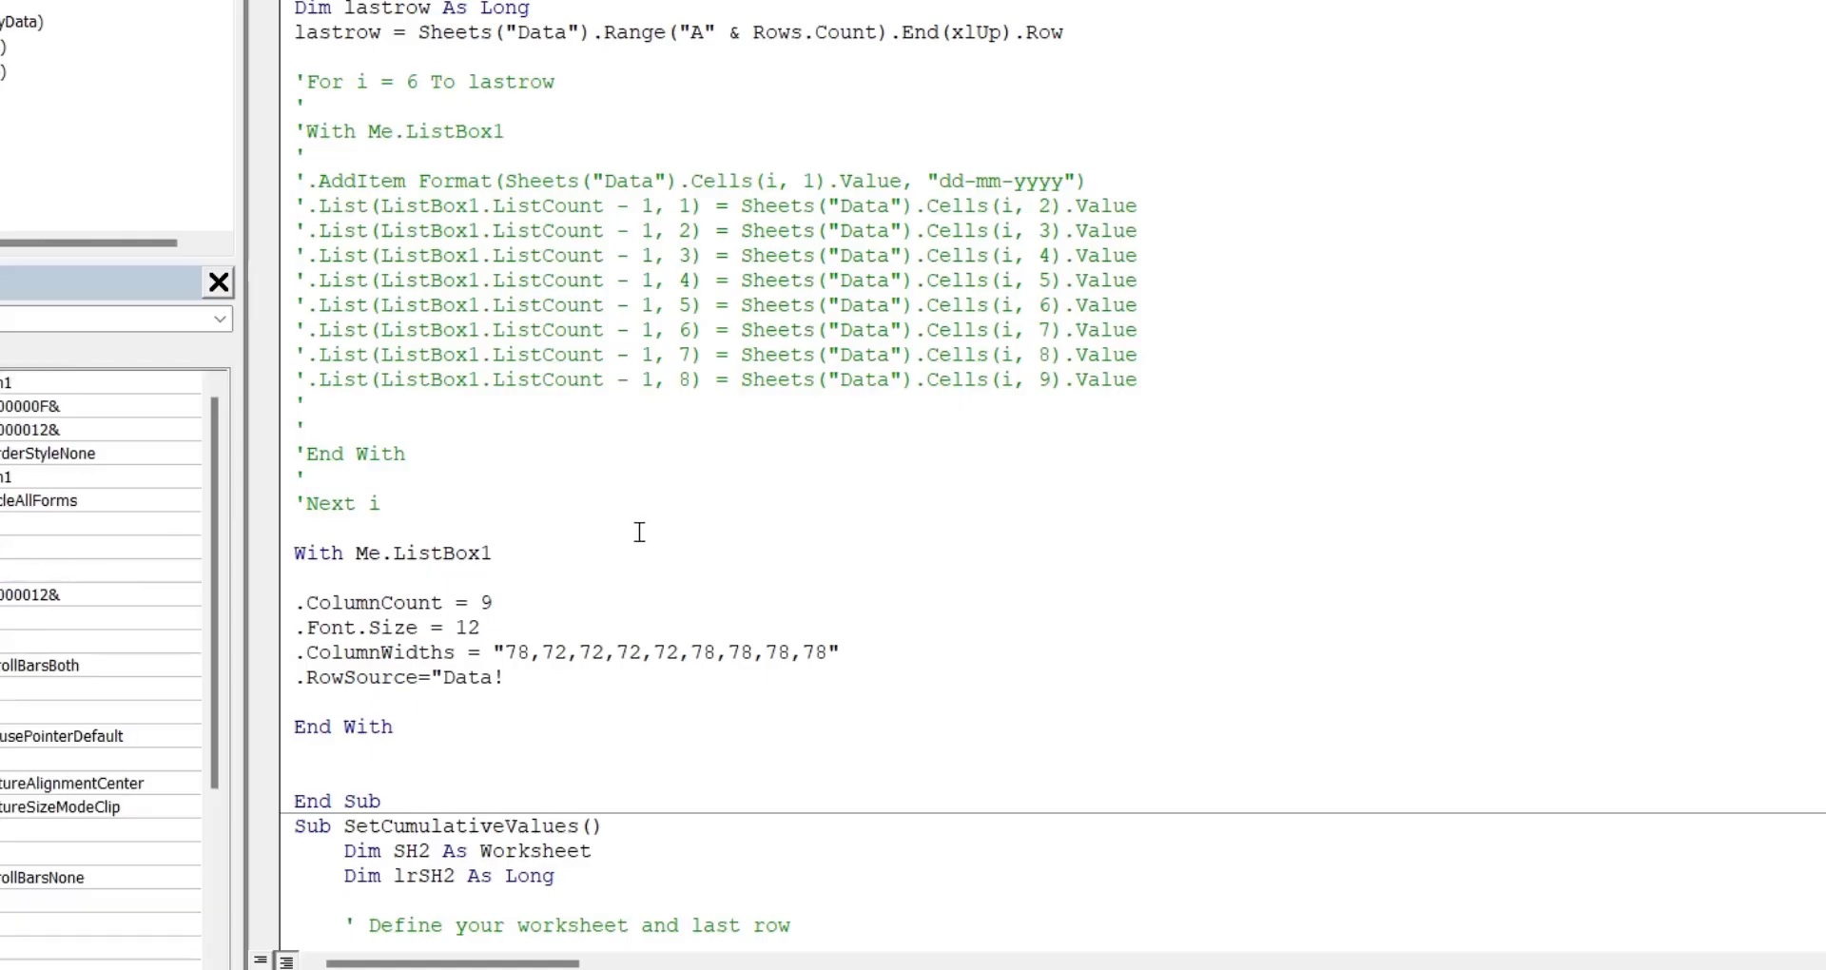
text(A6)
text(:)
text(I)
text(" & )
text(lastrow)
key(Return)
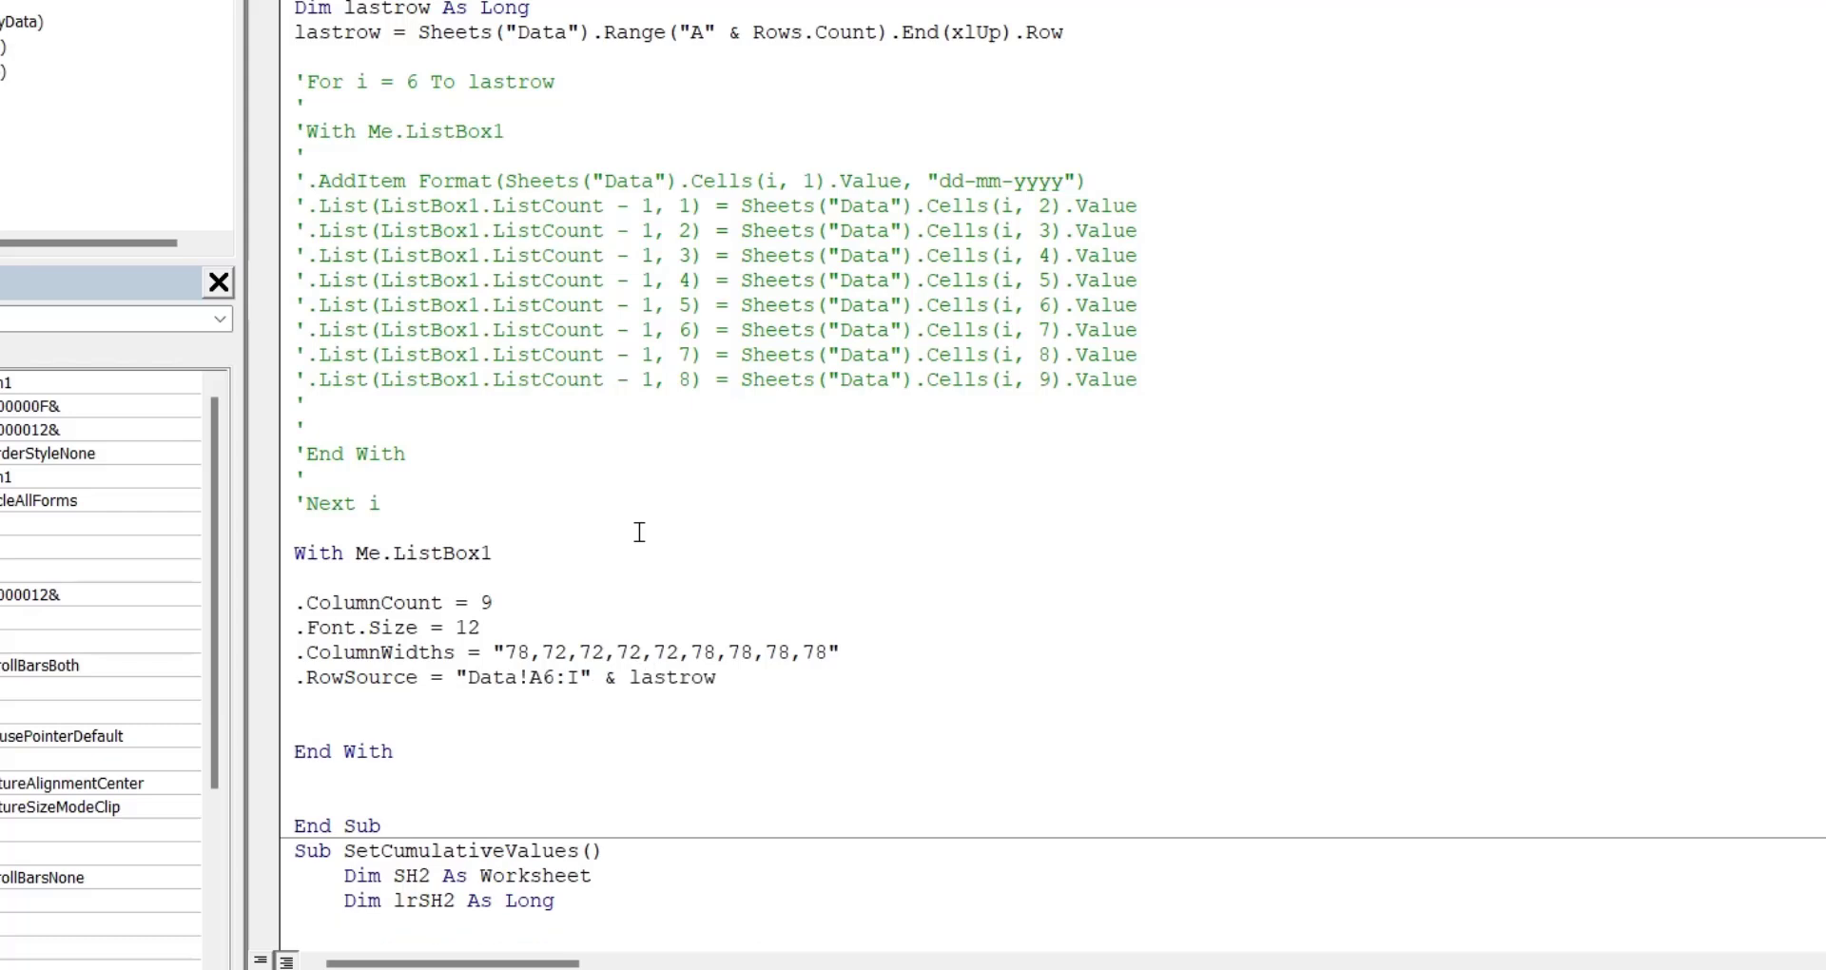
Step: Add .ColumnHeads = True on a new line below ColumnWidths
click(879, 657)
key(Return)
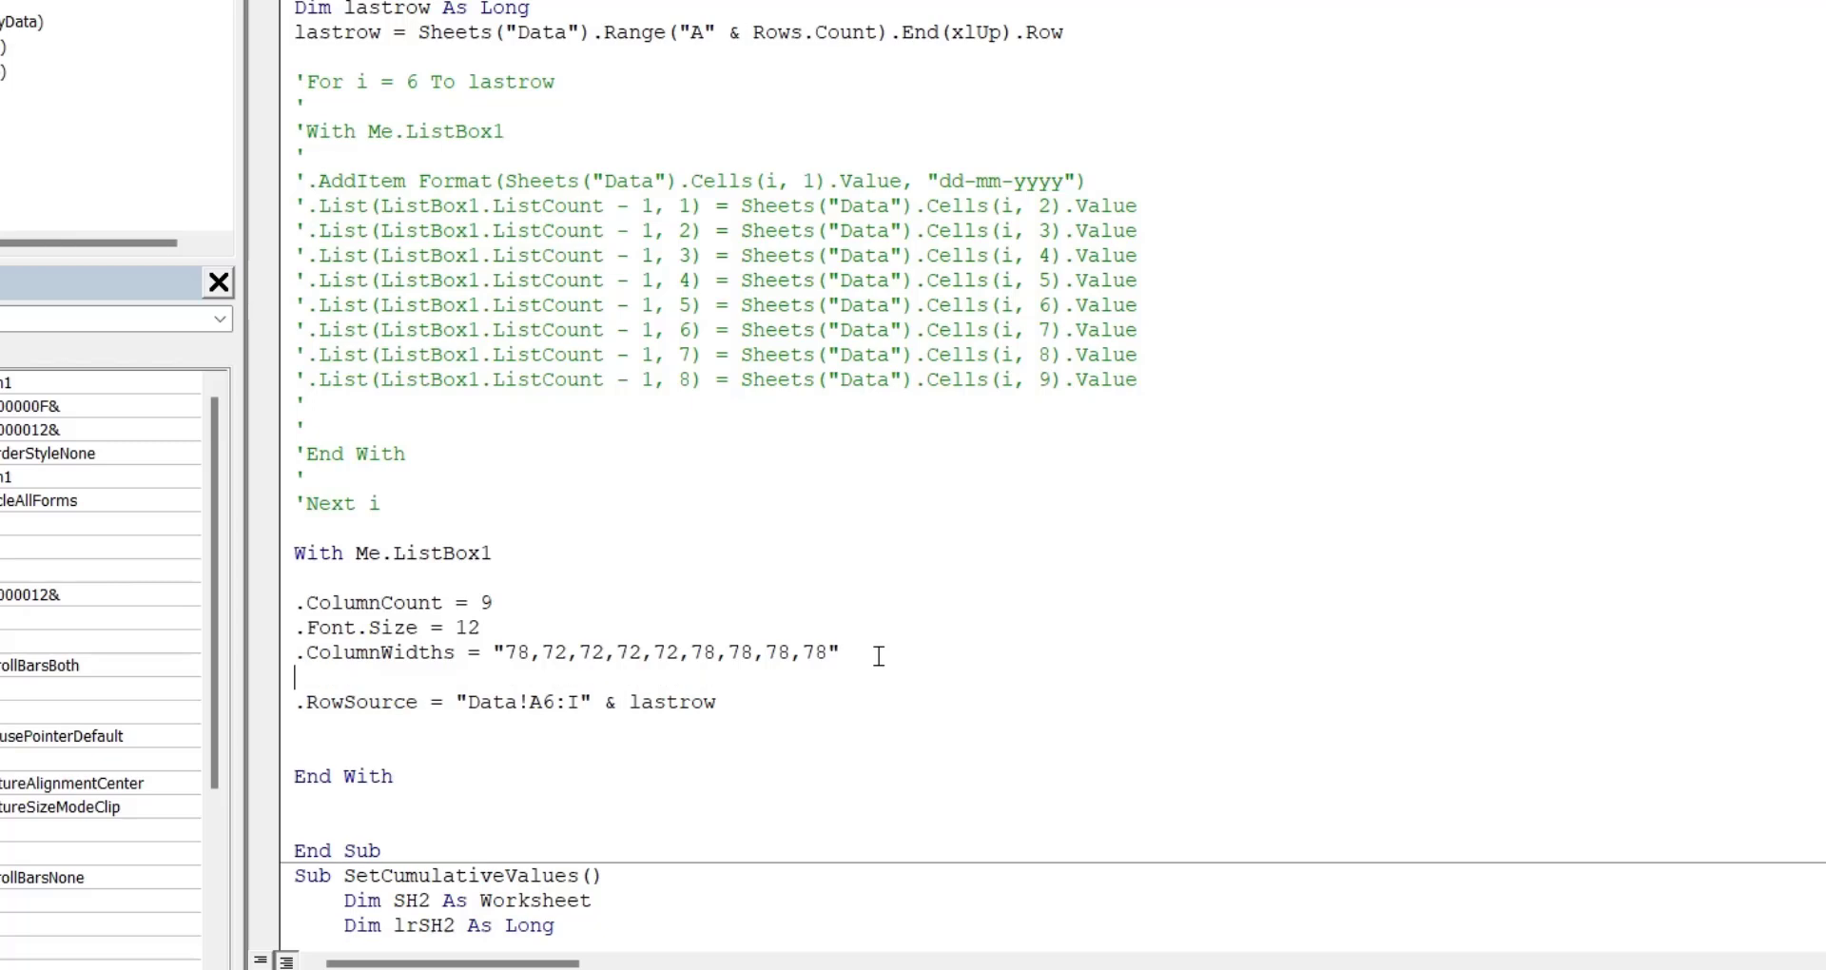
text(.)
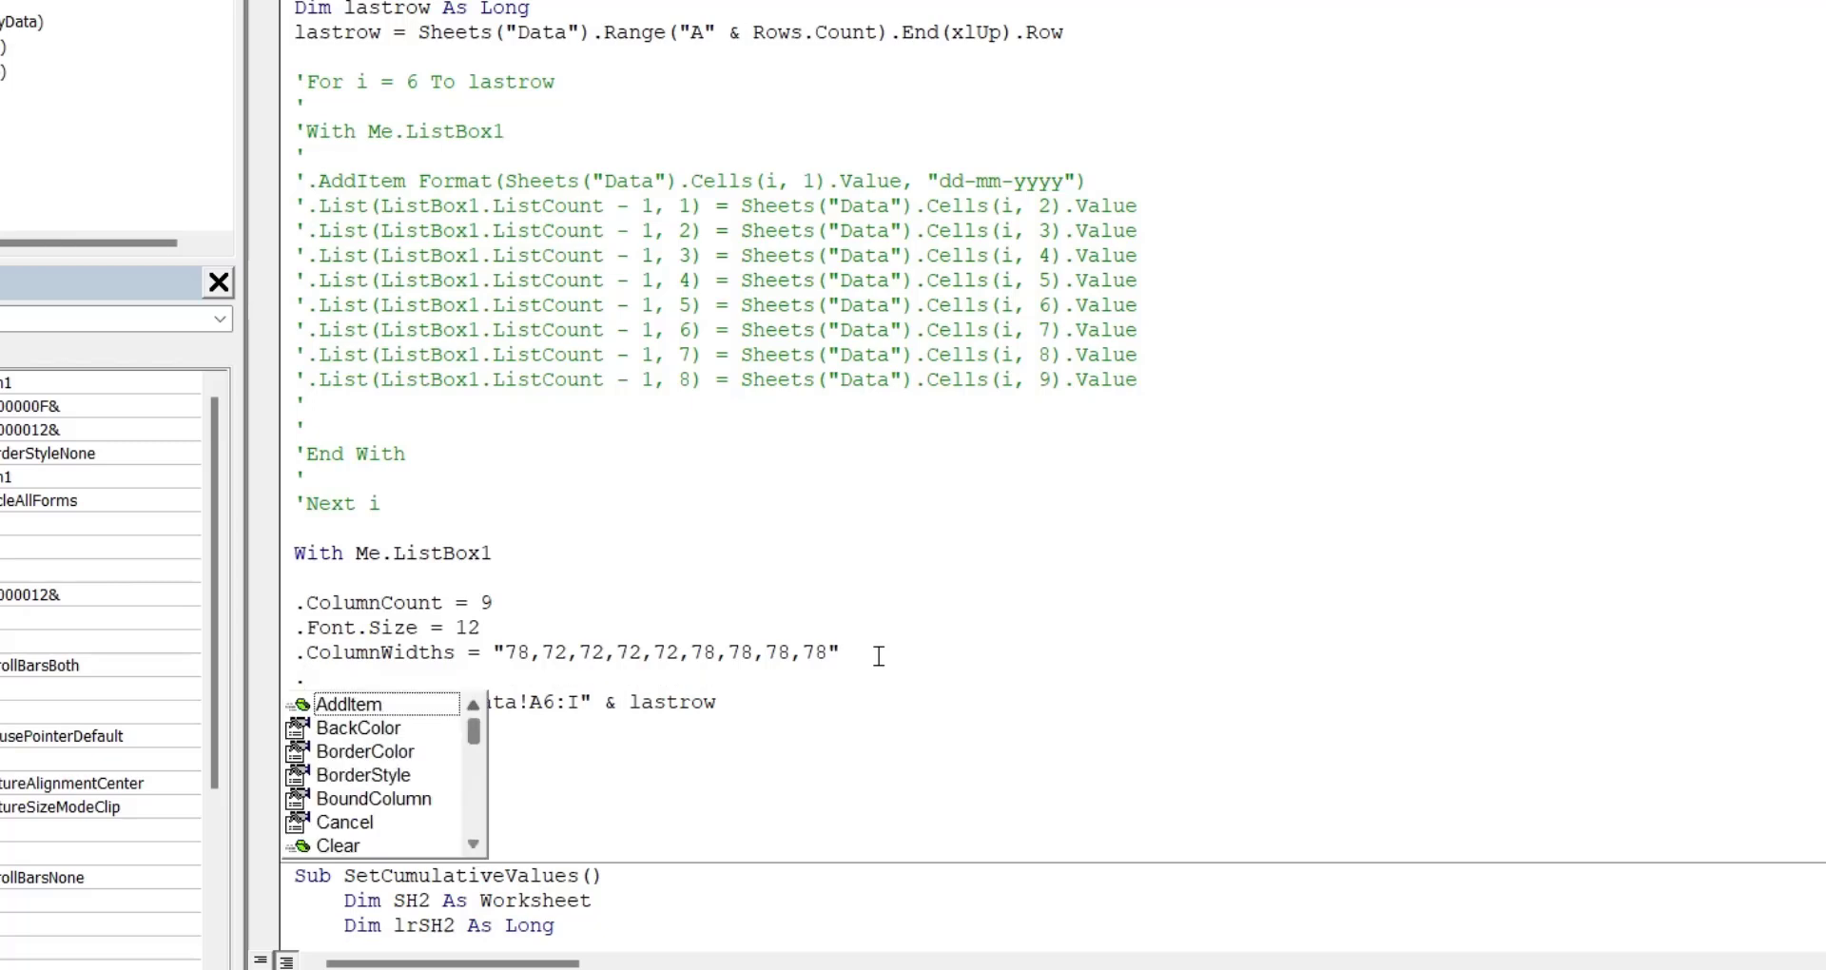
text(col)
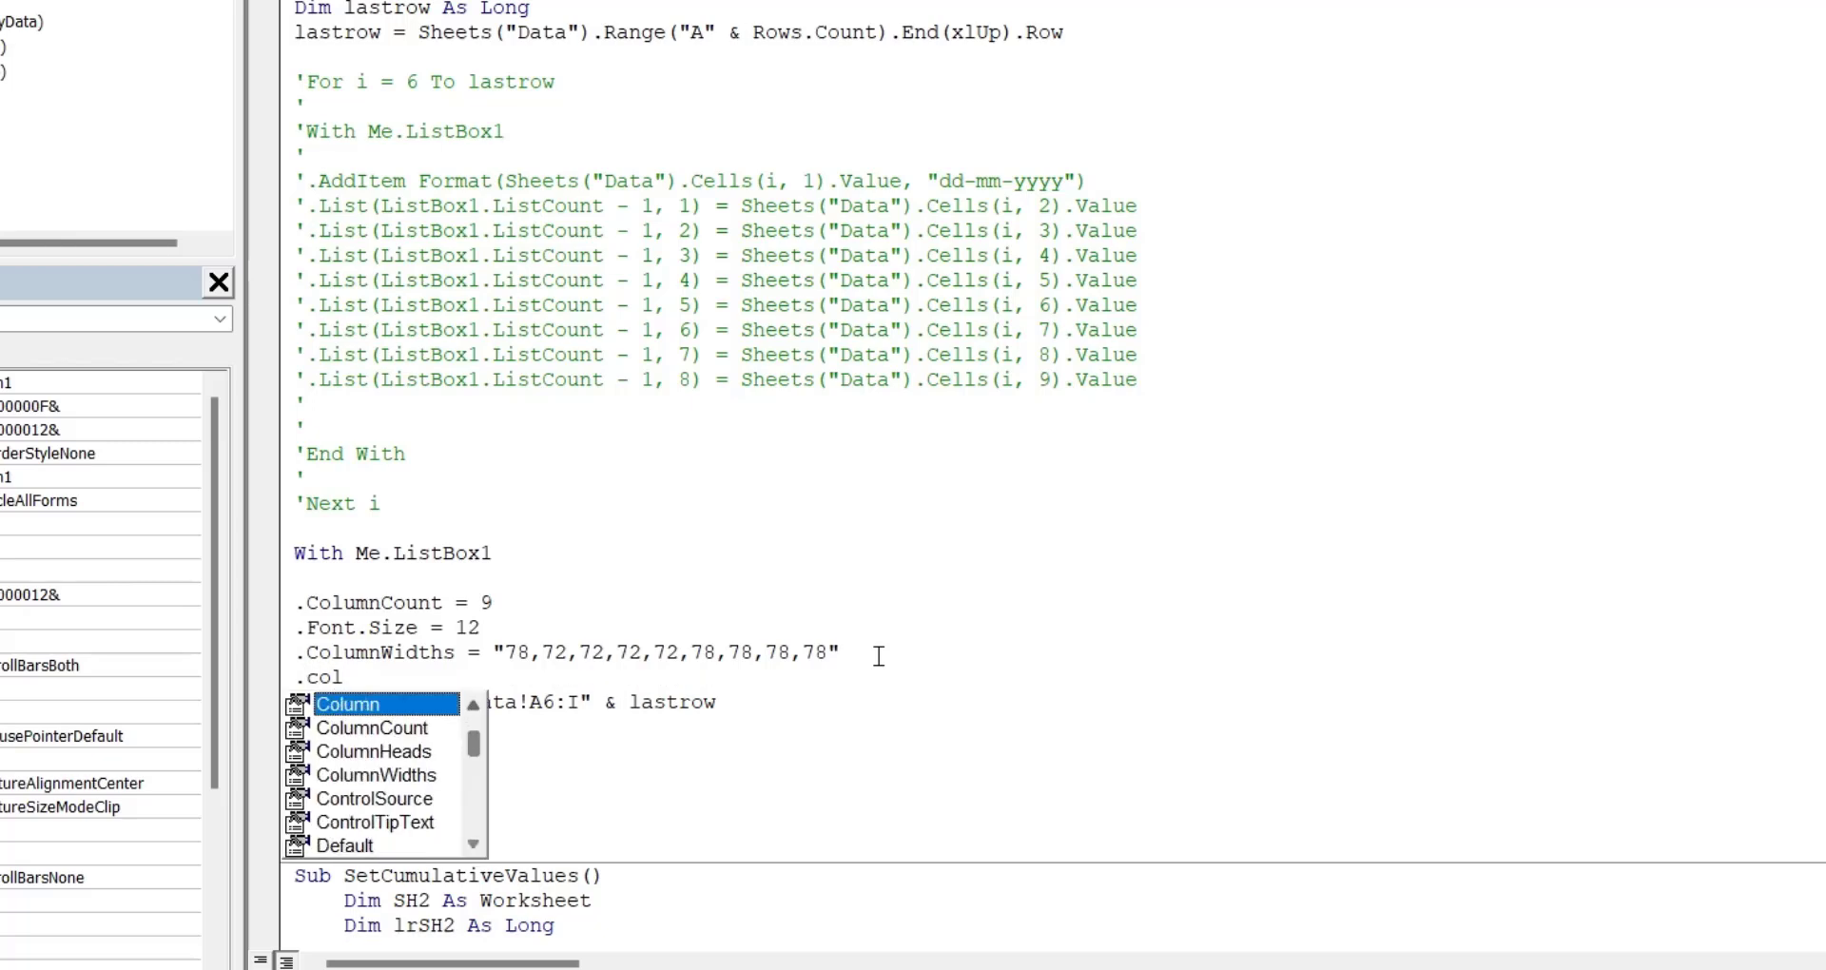
key(Down)
key(Down)
key(Tab)
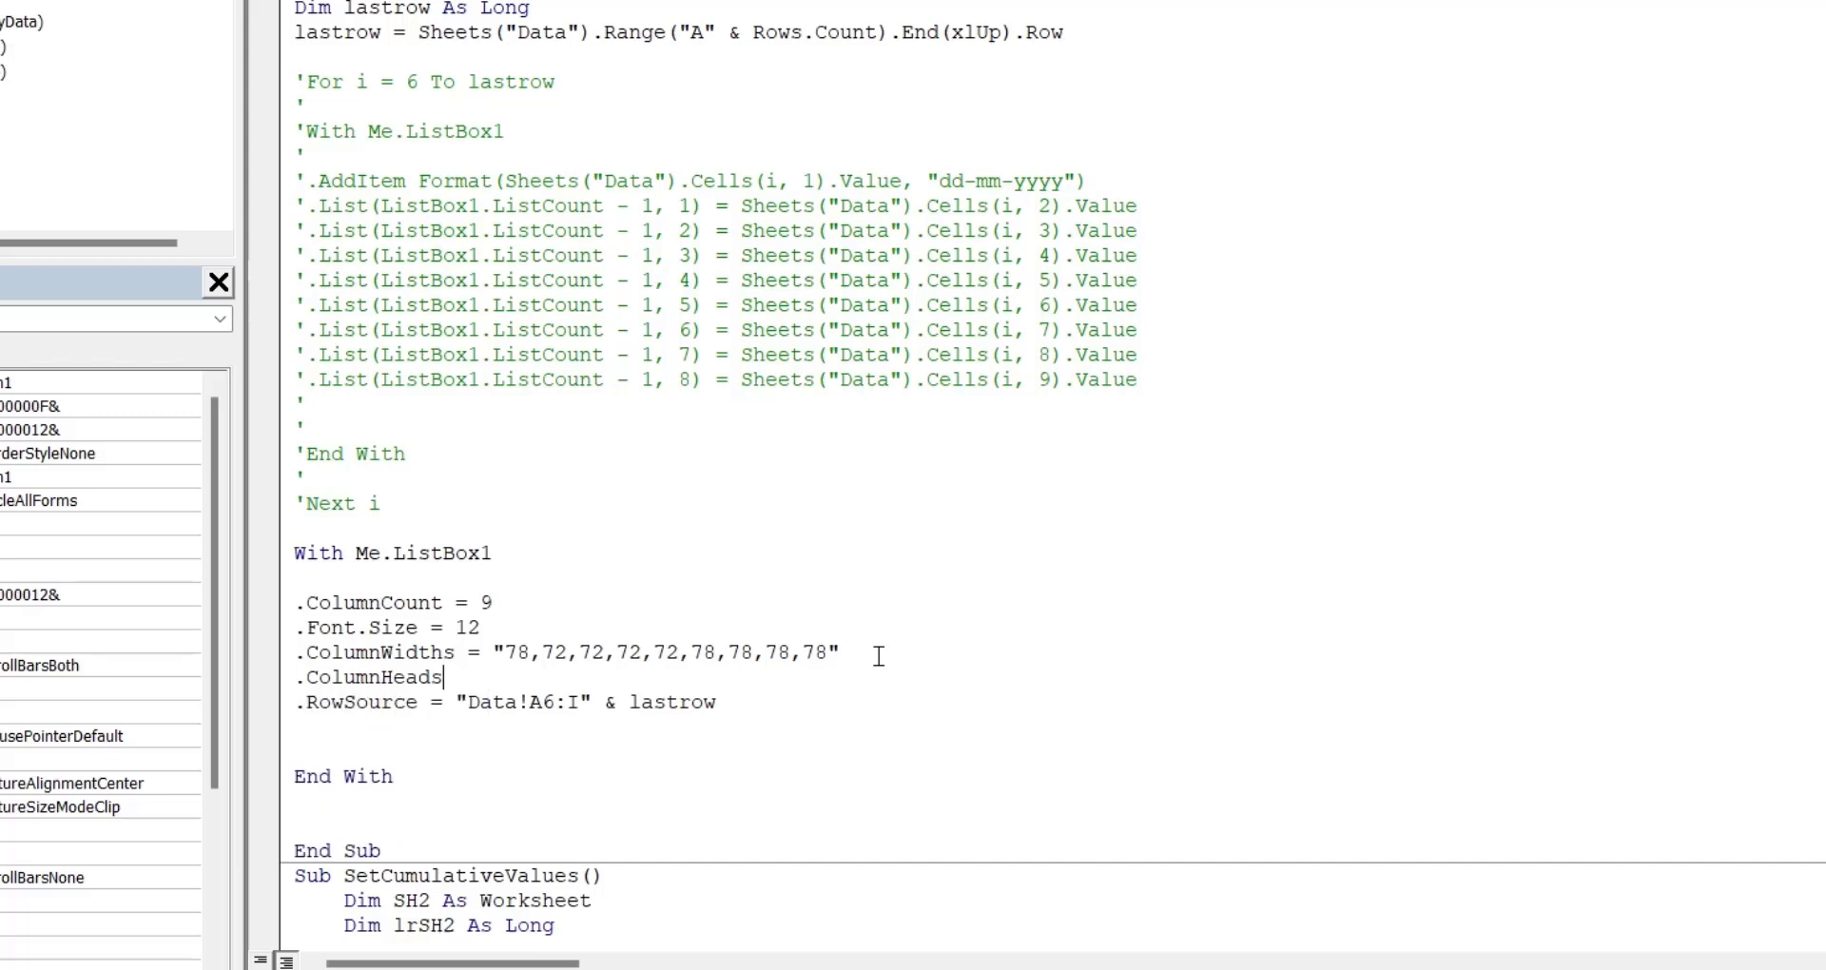
text(=)
key(Down)
key(Tab)
Step: Run UserForm1, scroll the list to check headings Date, Bag, M.T., Cum.Bag., then close it
click(423, 729)
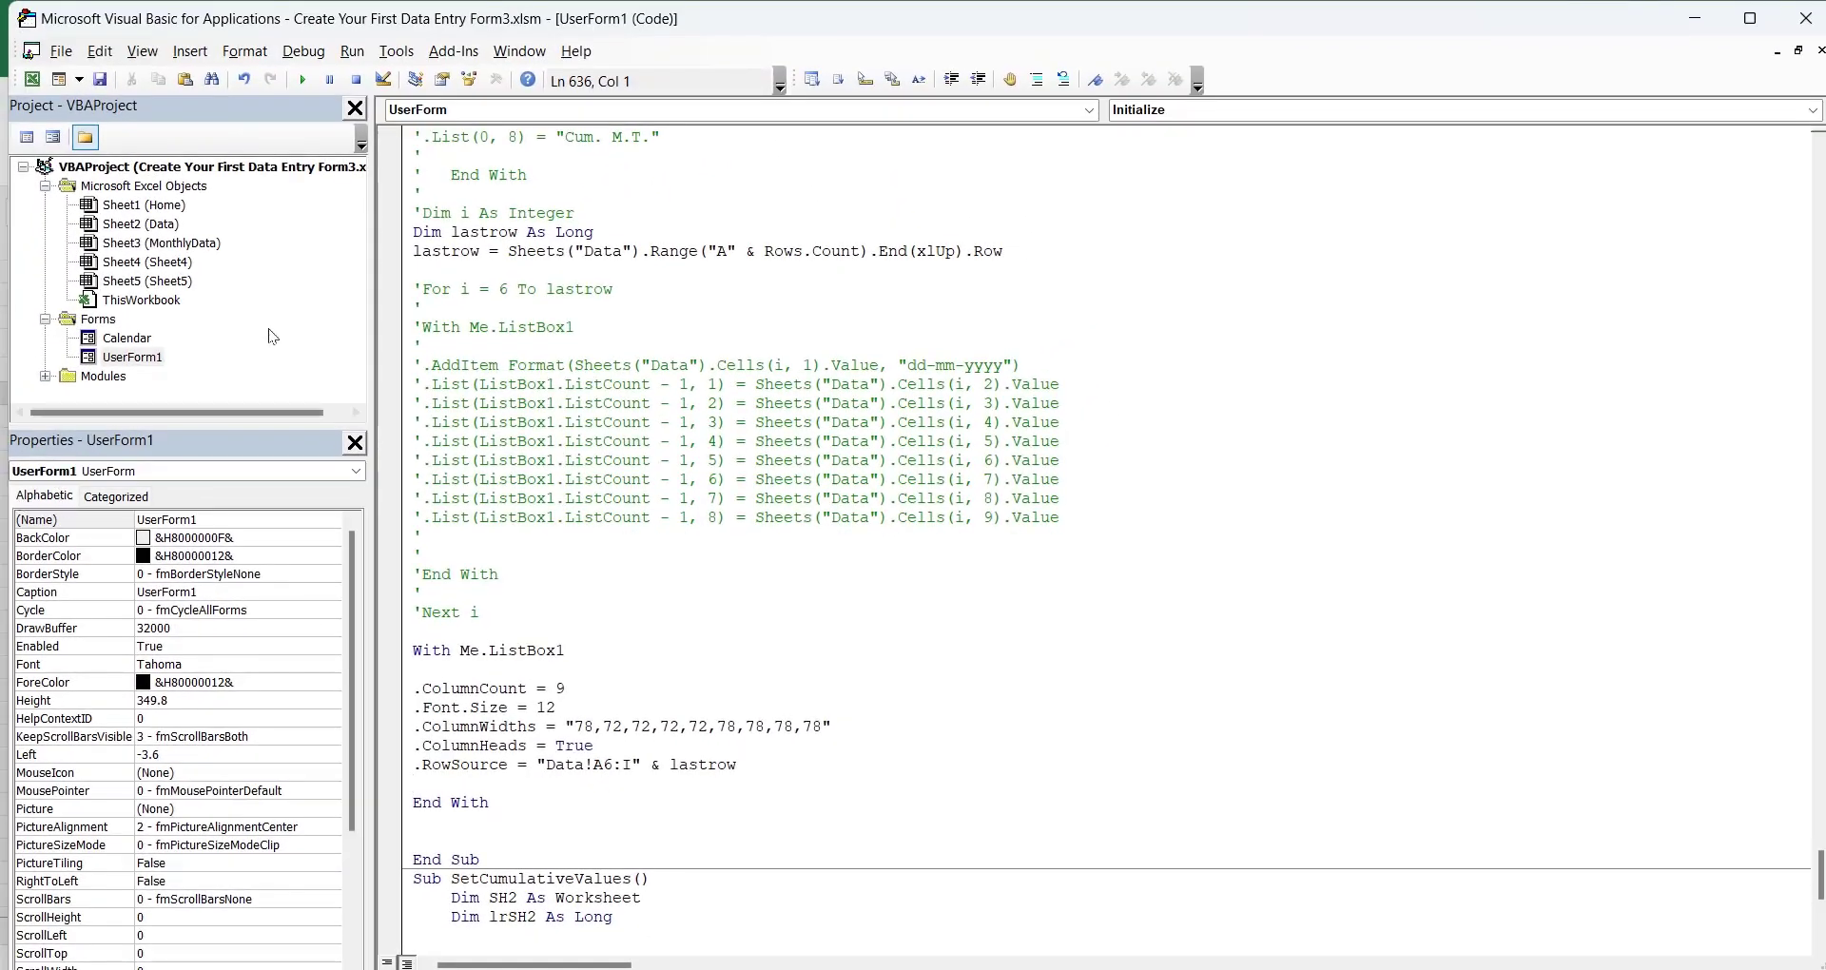
click(301, 82)
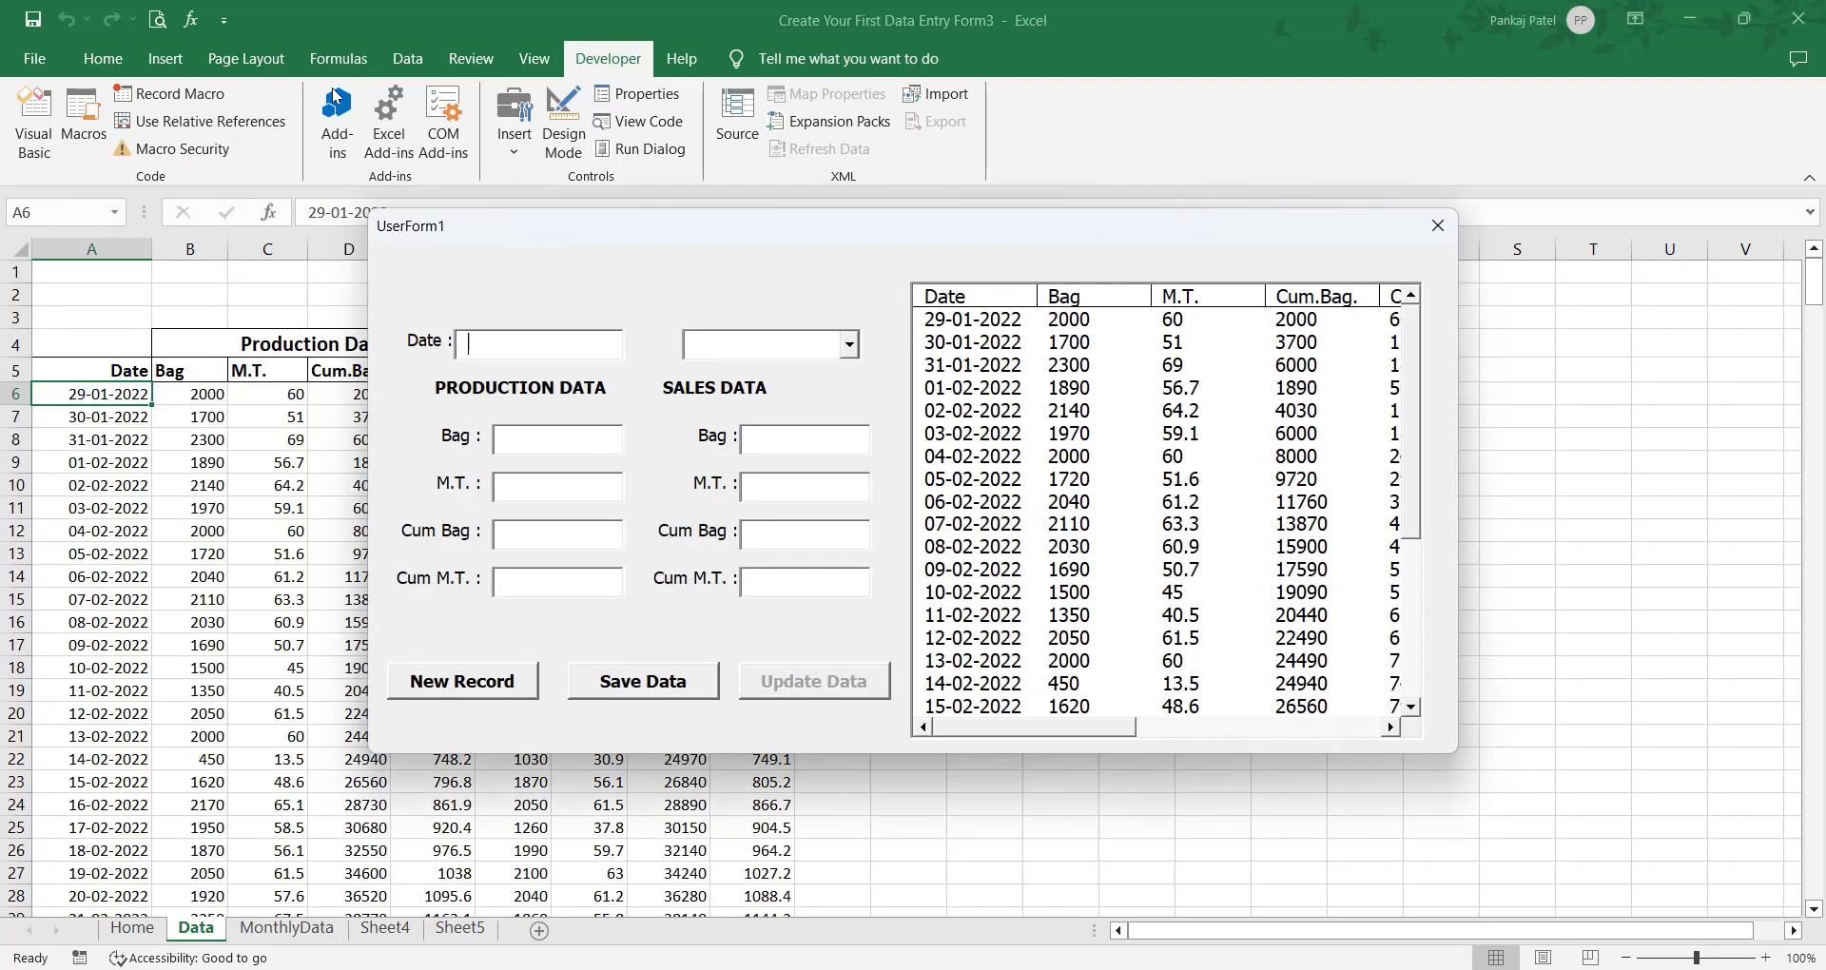
click(1391, 726)
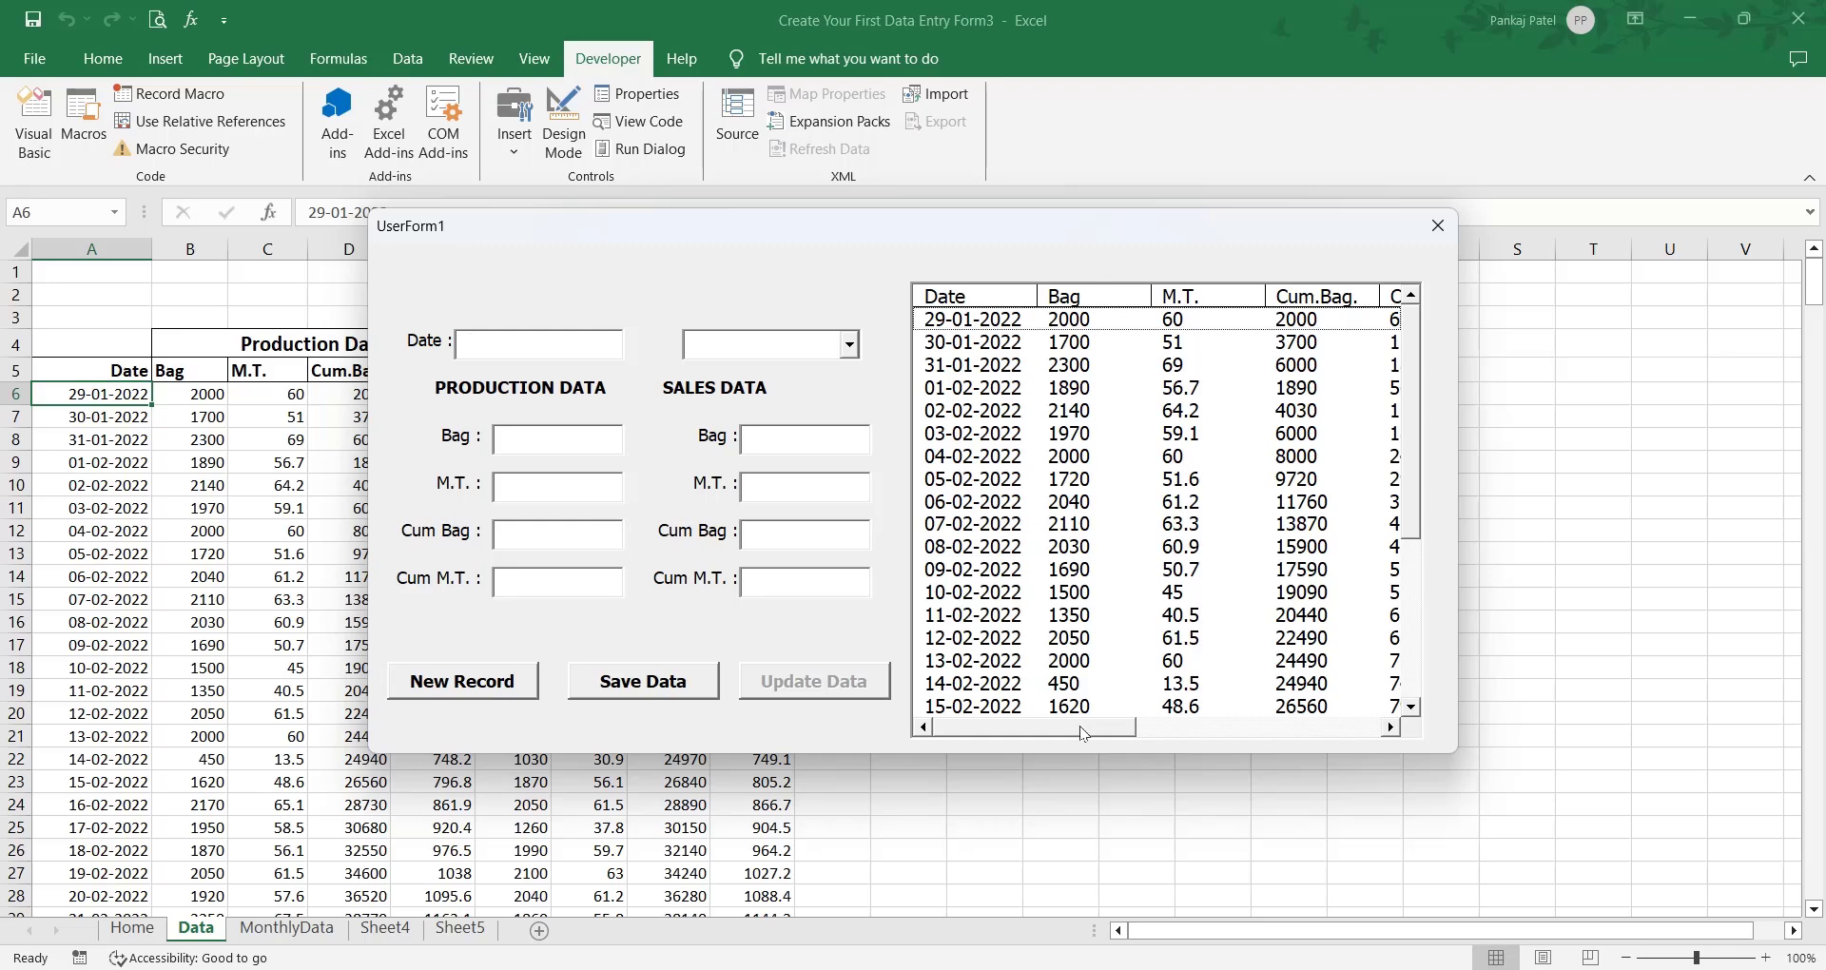
drag(1280, 727, 1029, 728)
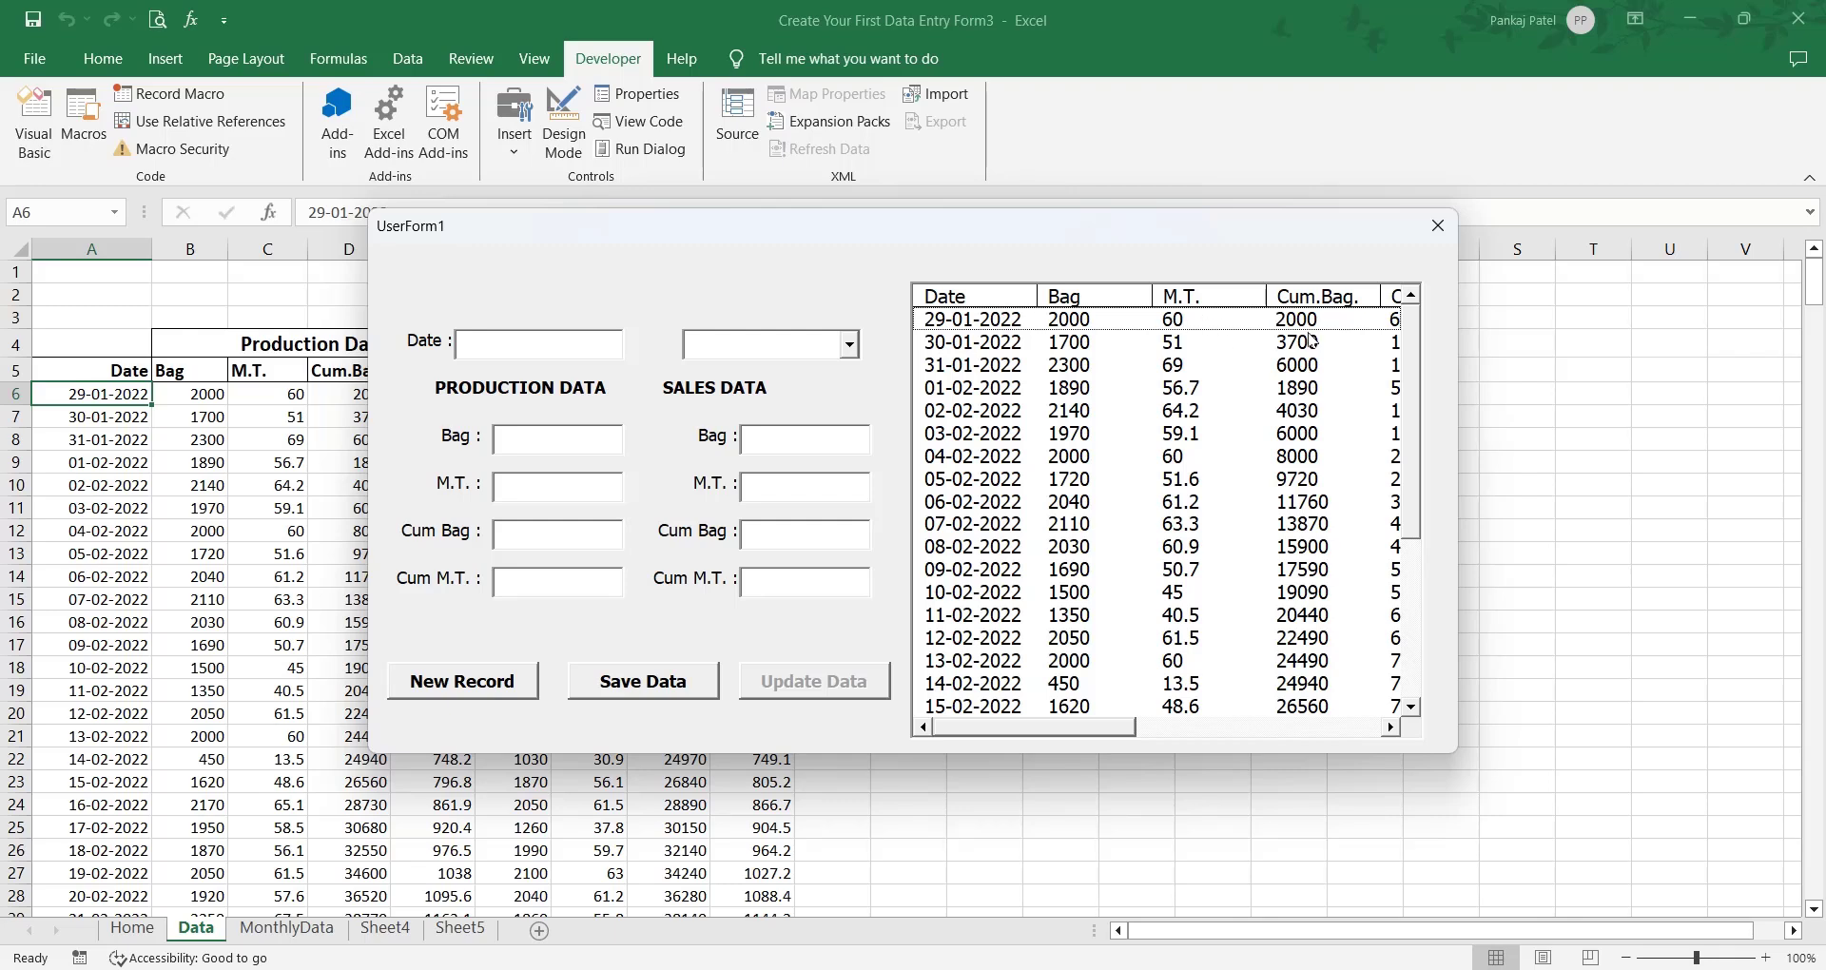
click(1437, 225)
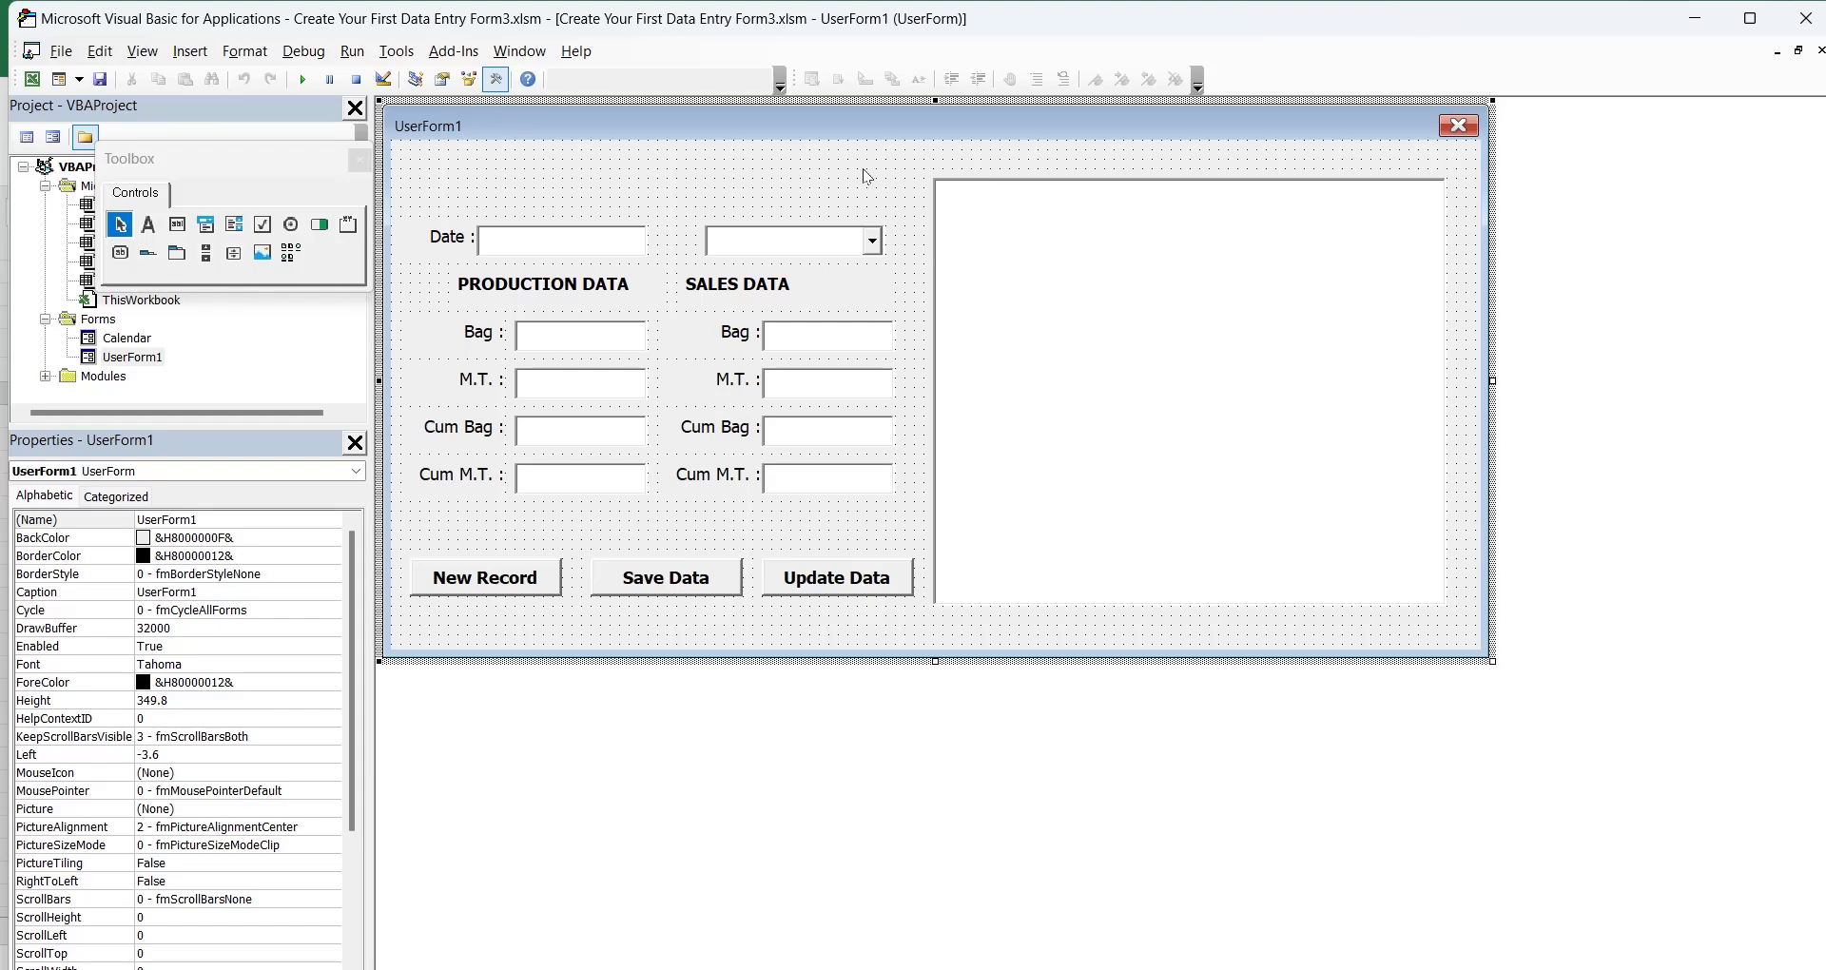
Step: Open UserForm1's code and scroll to the ListBox1 block with RowSource "Data!A6:I" & lastrow
key(F7)
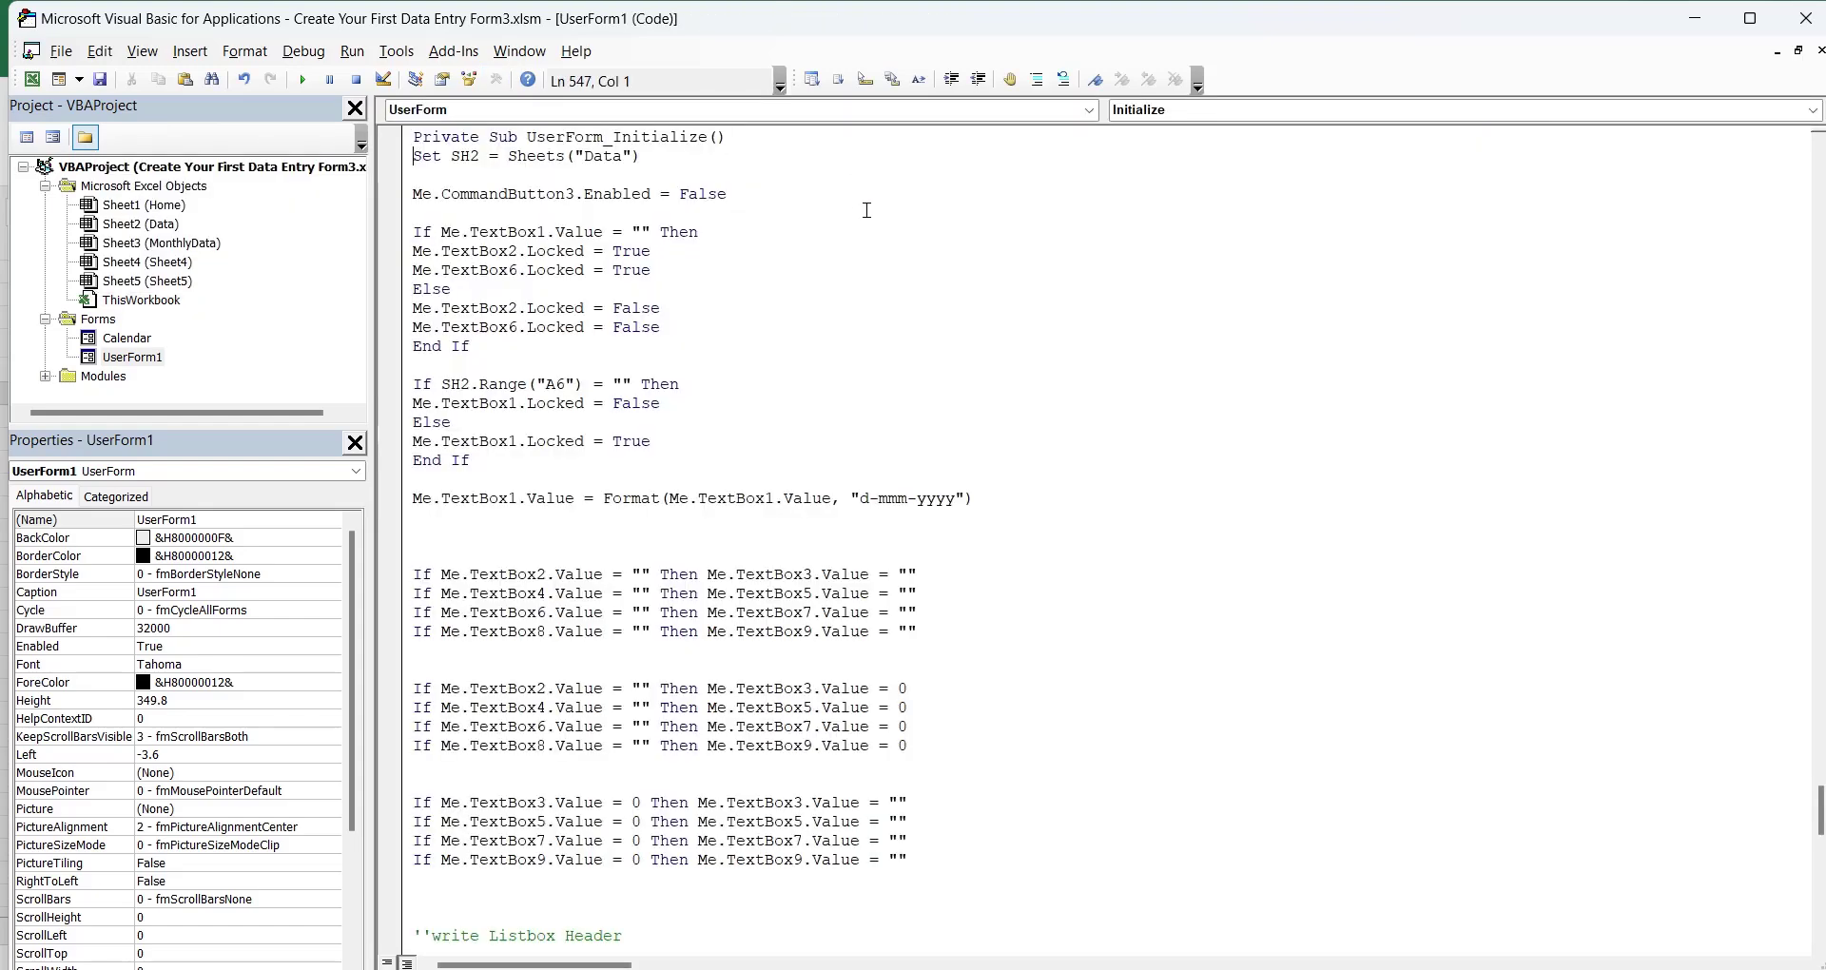
scroll(873, 539, down, 7)
scroll(873, 539, down, 5)
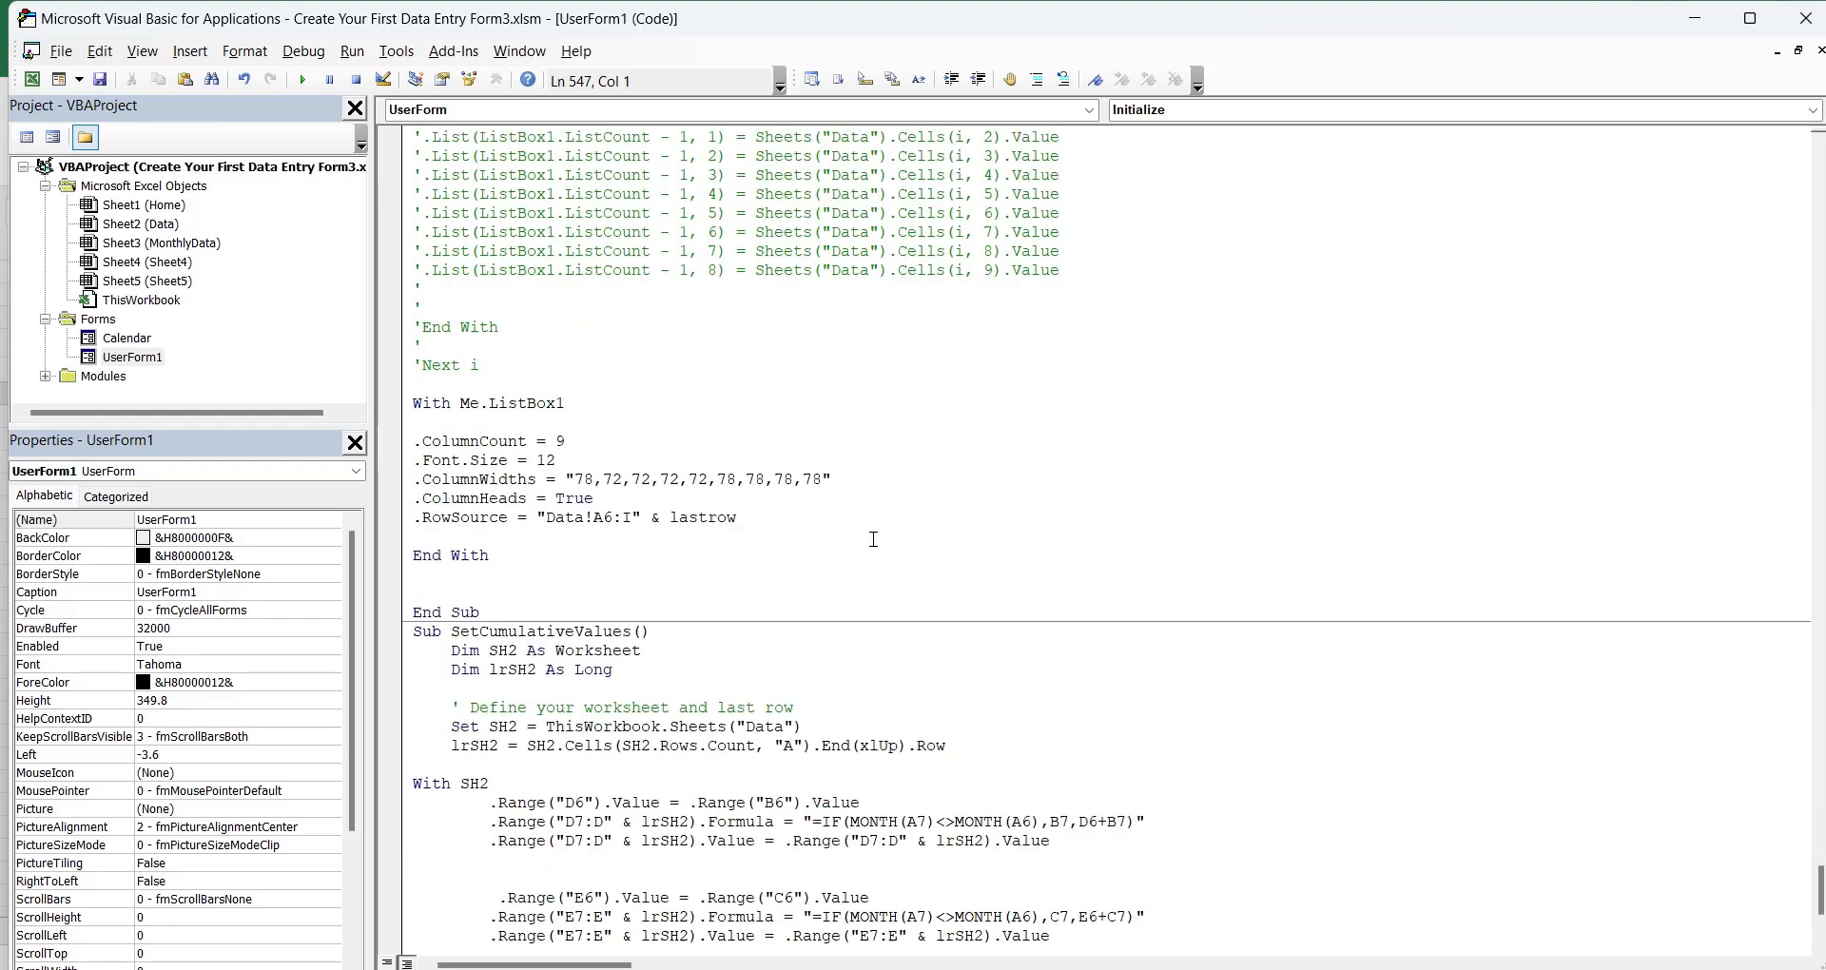